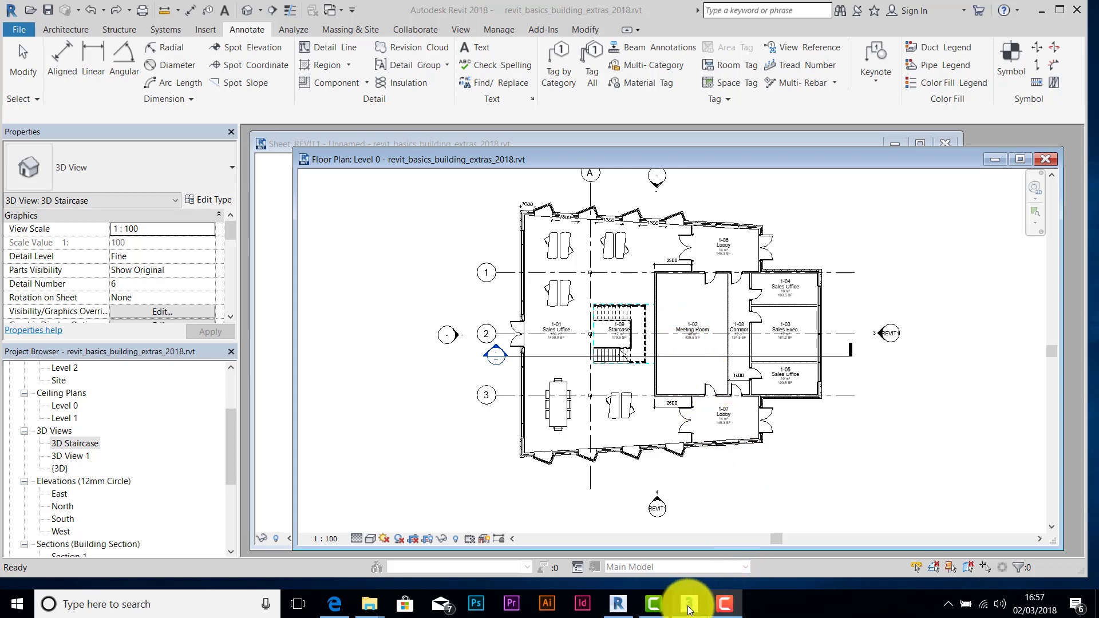
- Switch to 3ds Max and choose revit_basics_building_extras_2018.rvt from the desktop as the Revit file to link
mouse_move(690, 611)
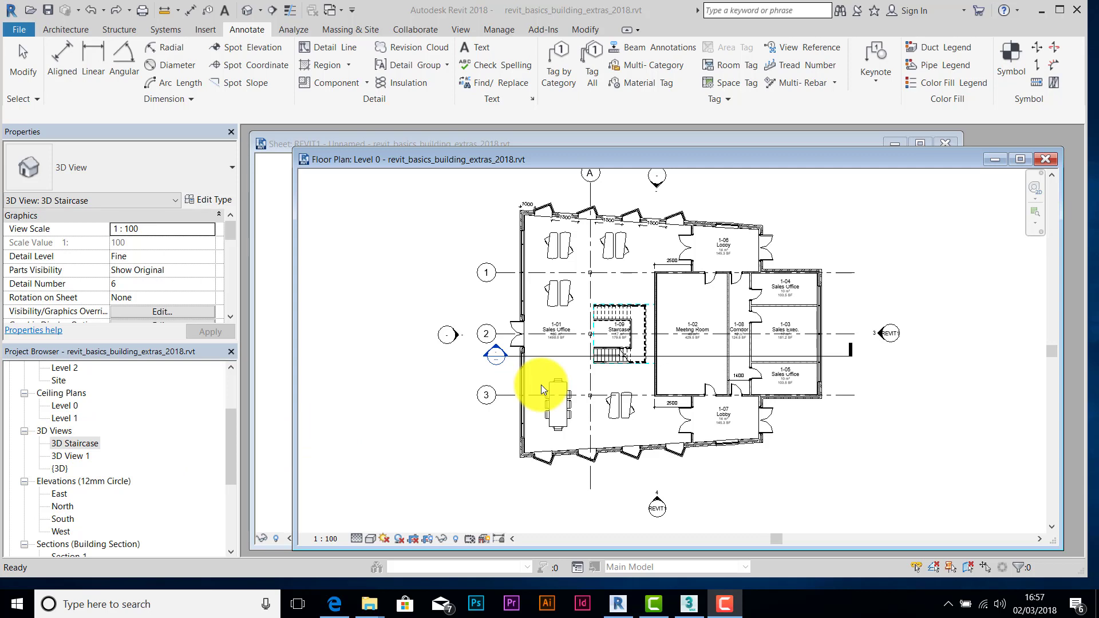
click(690, 606)
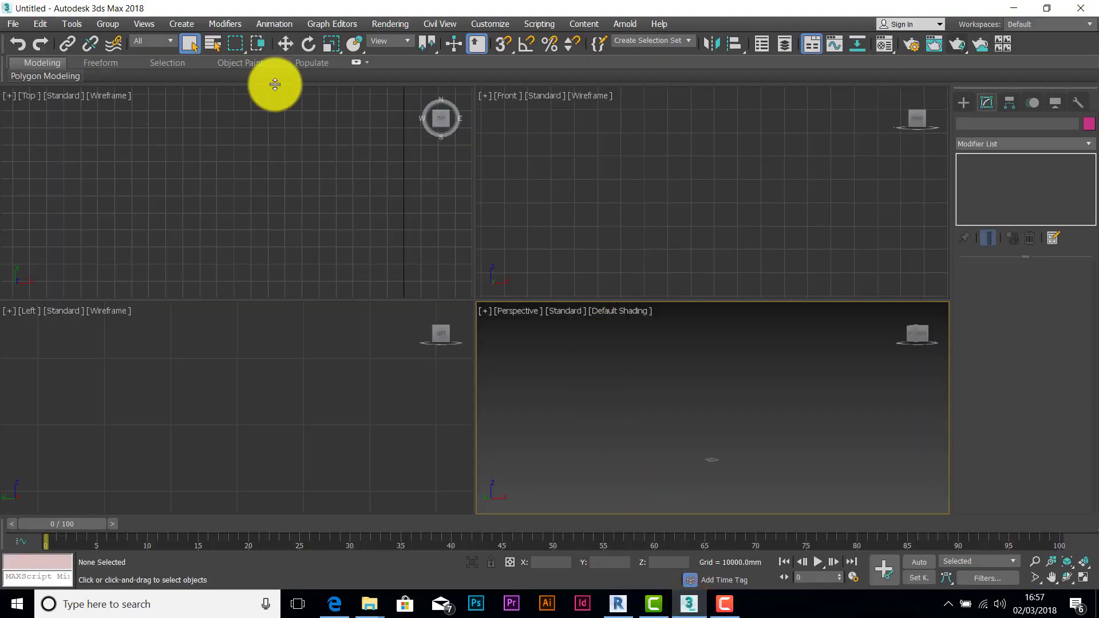
click(13, 25)
mouse_move(54, 210)
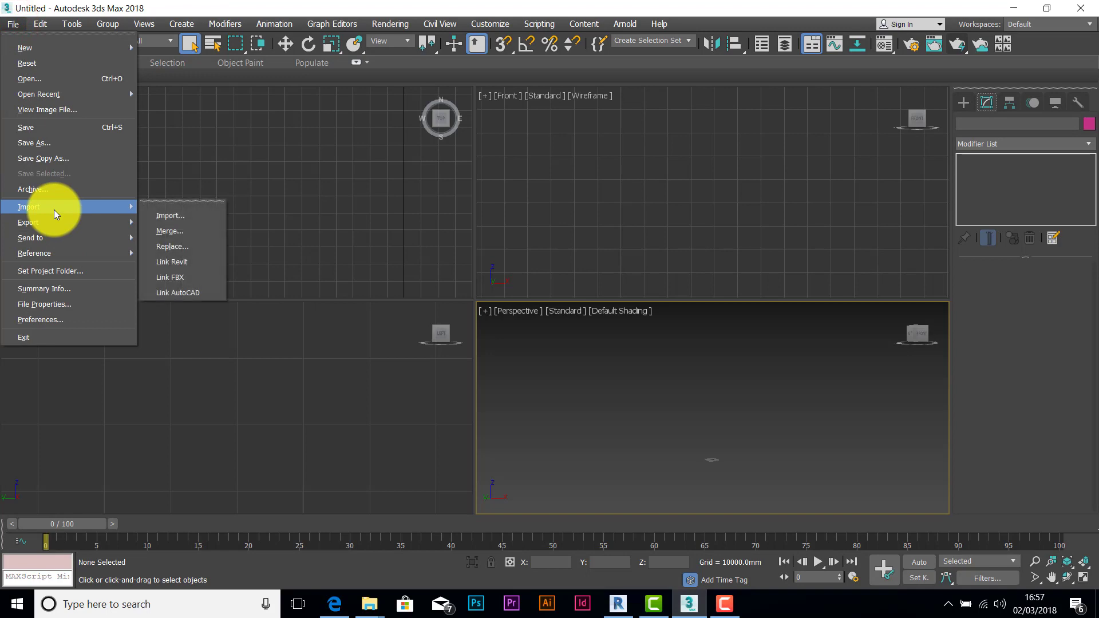
click(177, 264)
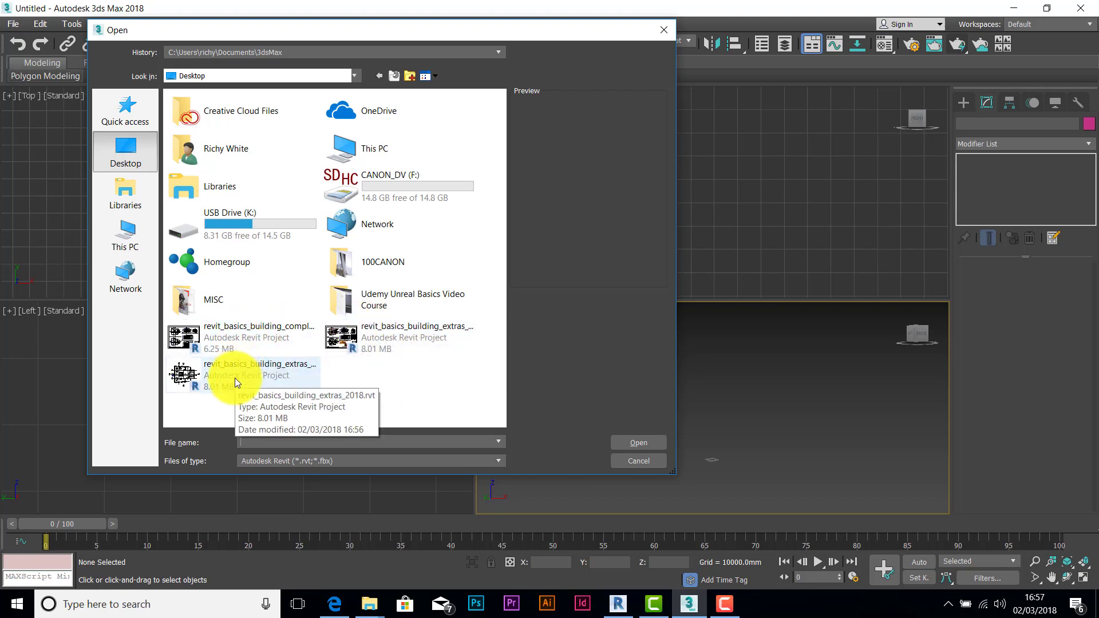
click(235, 377)
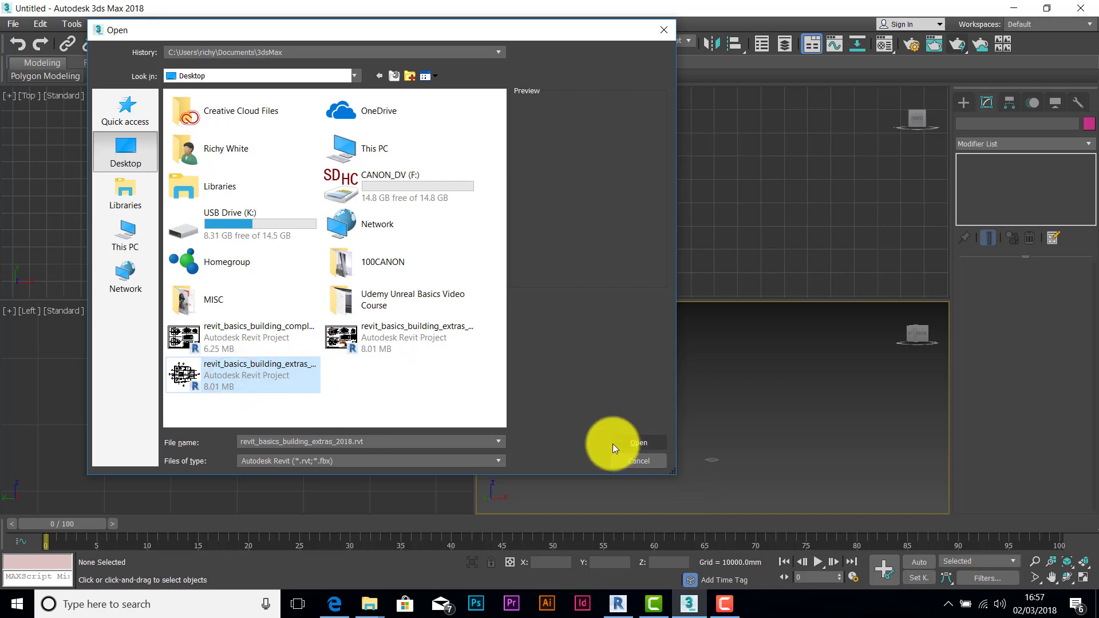
click(632, 442)
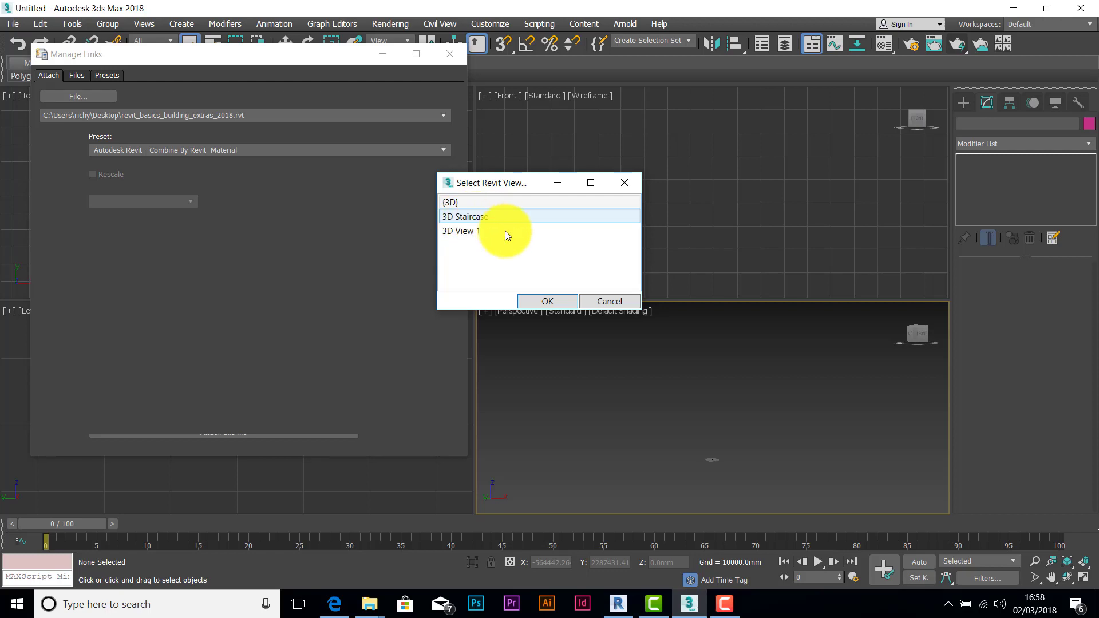
- Attach the Revit file using its 3D View 1 view, accept the recommended exposure control of EV 15 and close the link manager
click(457, 234)
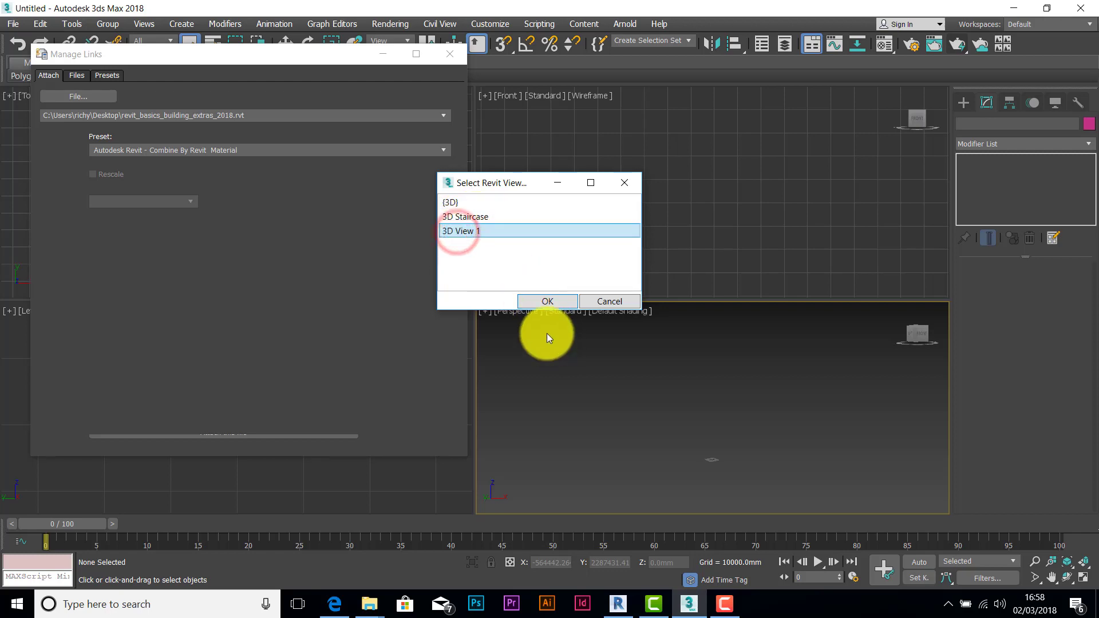
click(548, 302)
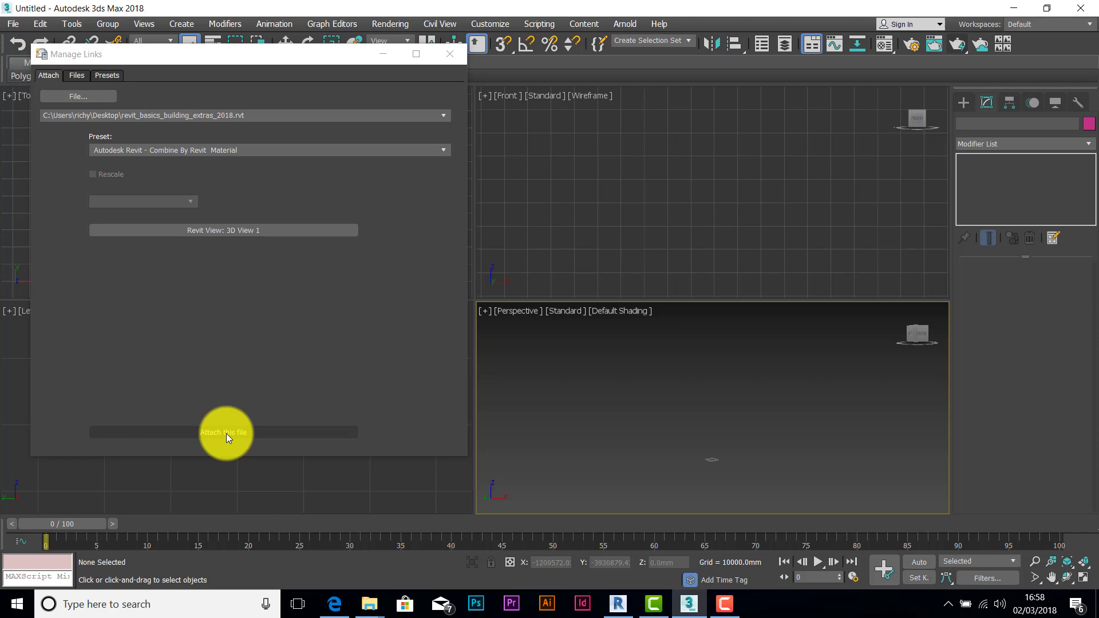
click(225, 433)
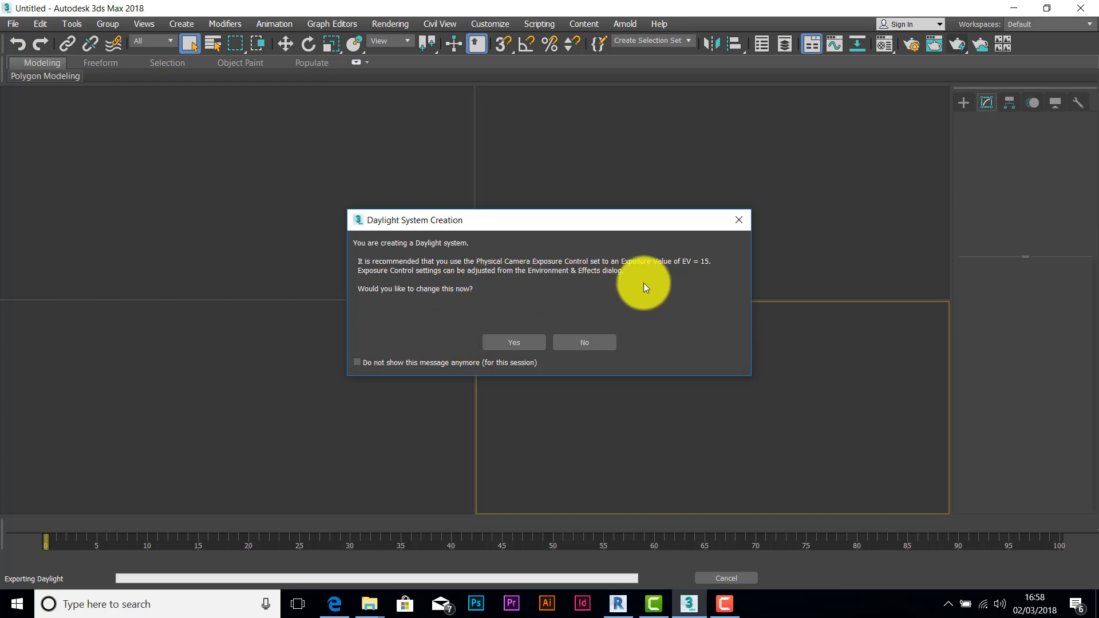
click(513, 342)
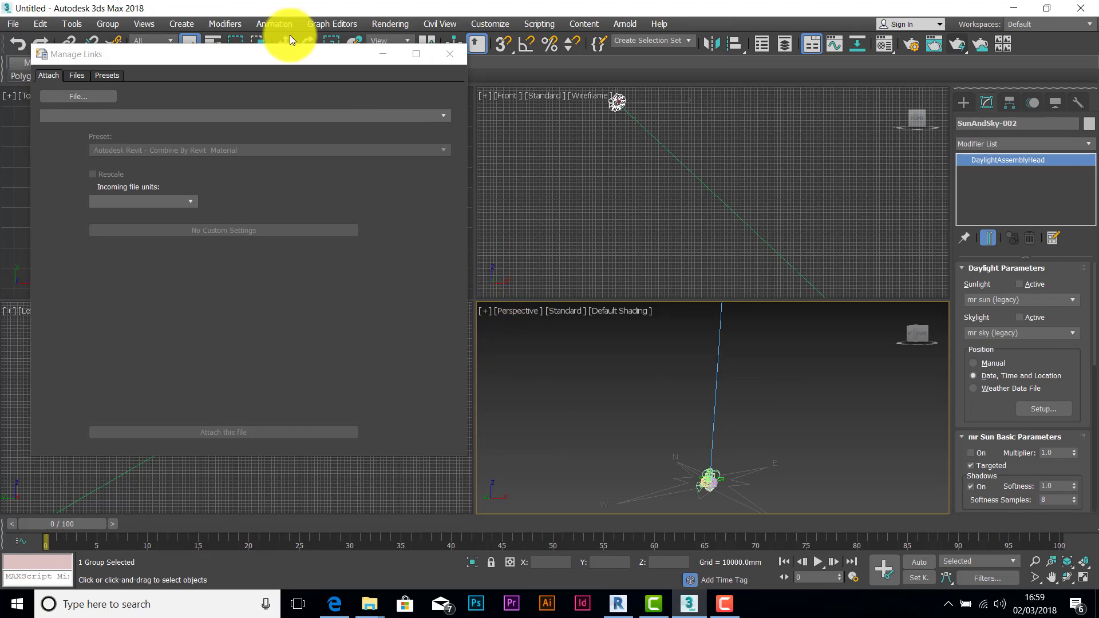
drag(264, 58, 408, 68)
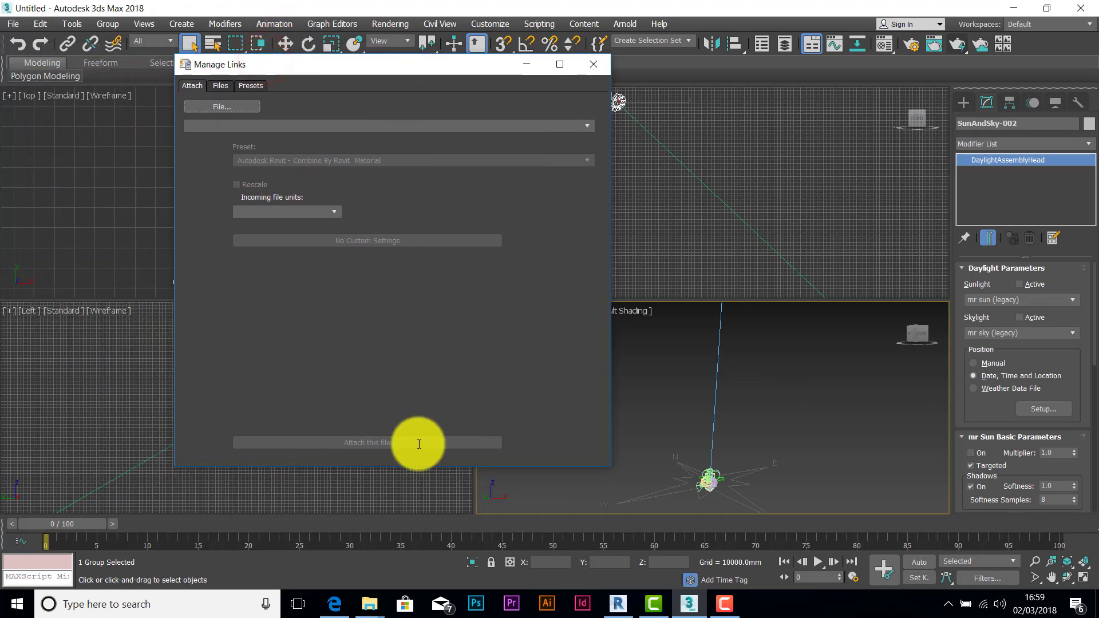
click(591, 66)
- Examine the imported building, compass rose and daylight system in the Top viewport
middle_drag(291, 217, 260, 240)
scroll(265, 222, down, 4)
scroll(308, 146, up, 3)
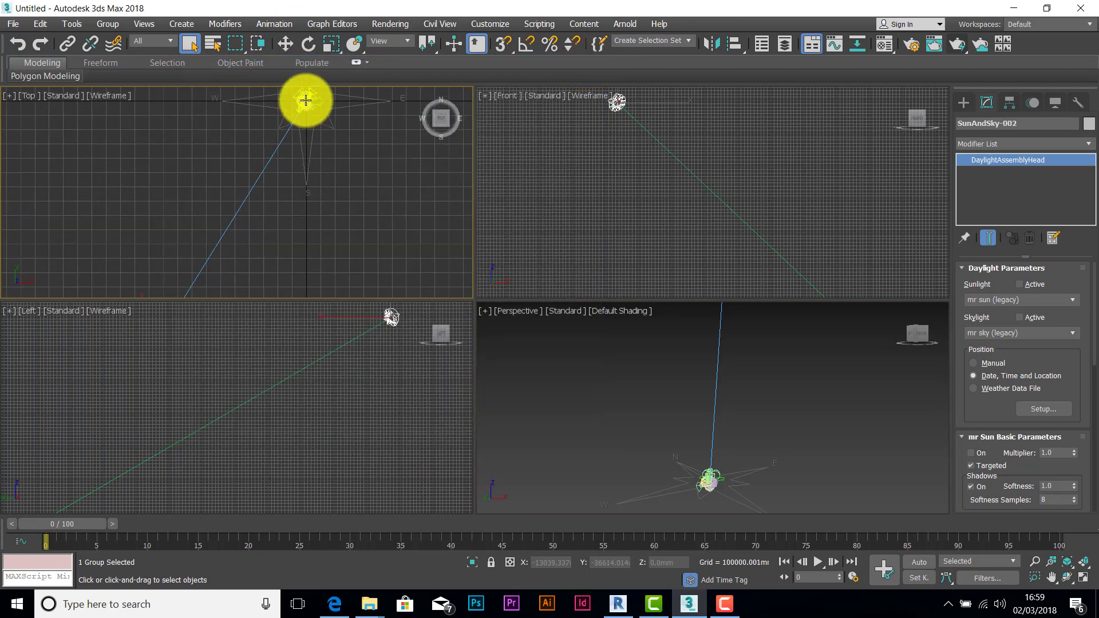
middle_drag(297, 135, 303, 182)
scroll(284, 165, up, 3)
scroll(307, 138, up, 3)
scroll(318, 138, up, 7)
scroll(322, 170, down, 3)
scroll(316, 189, down, 8)
click(346, 211)
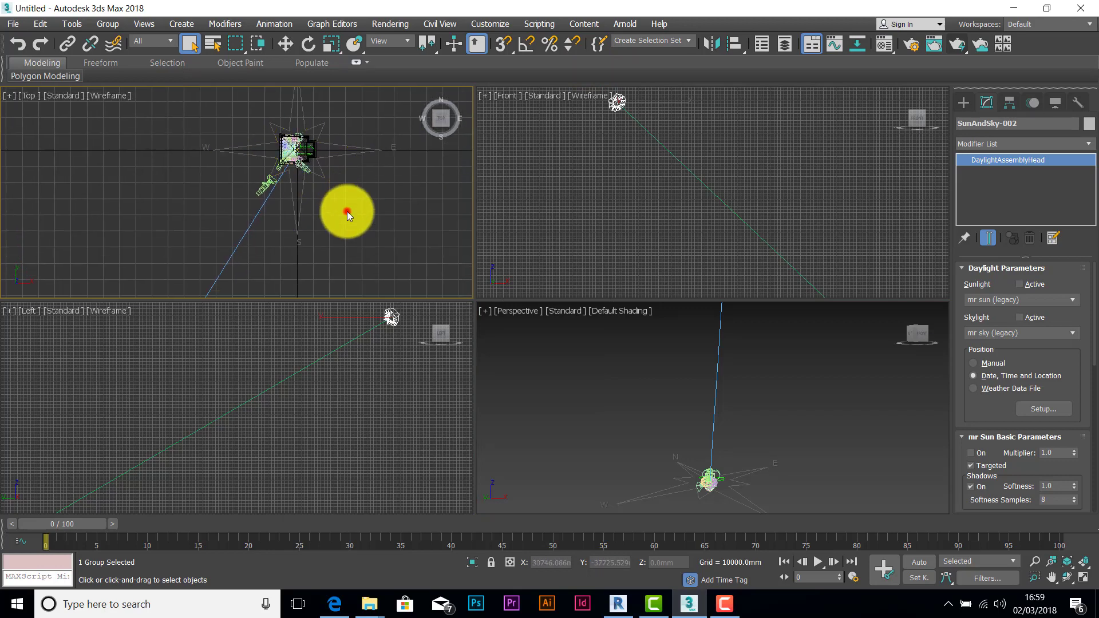
click(304, 199)
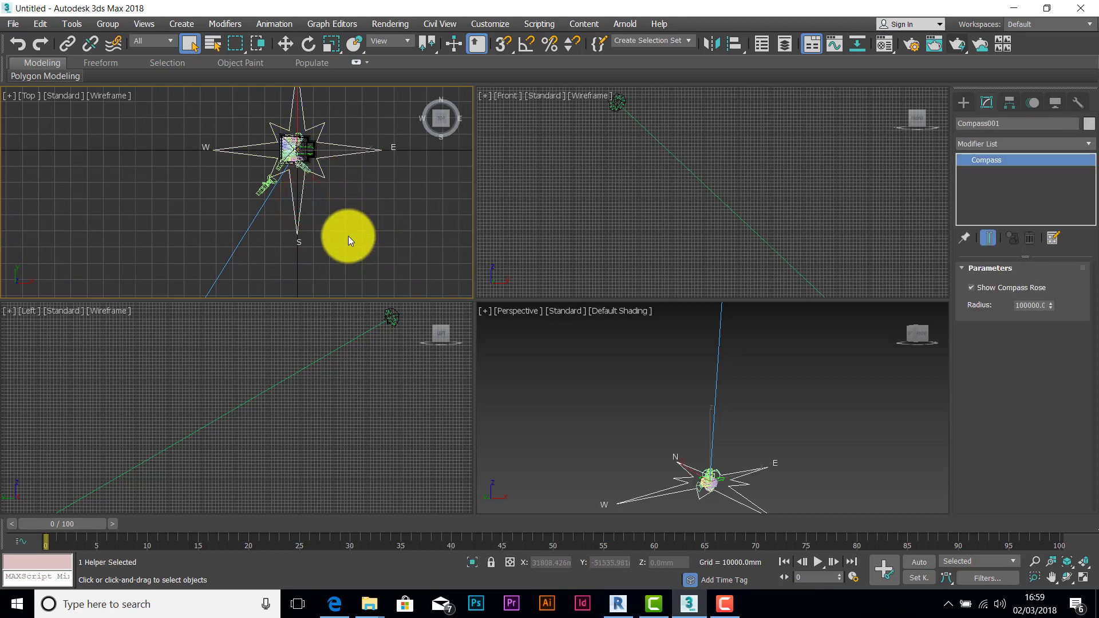
scroll(348, 235, down, 5)
middle_drag(332, 235, 314, 147)
scroll(279, 267, down, 3)
middle_drag(279, 266, 282, 132)
scroll(284, 236, down, 3)
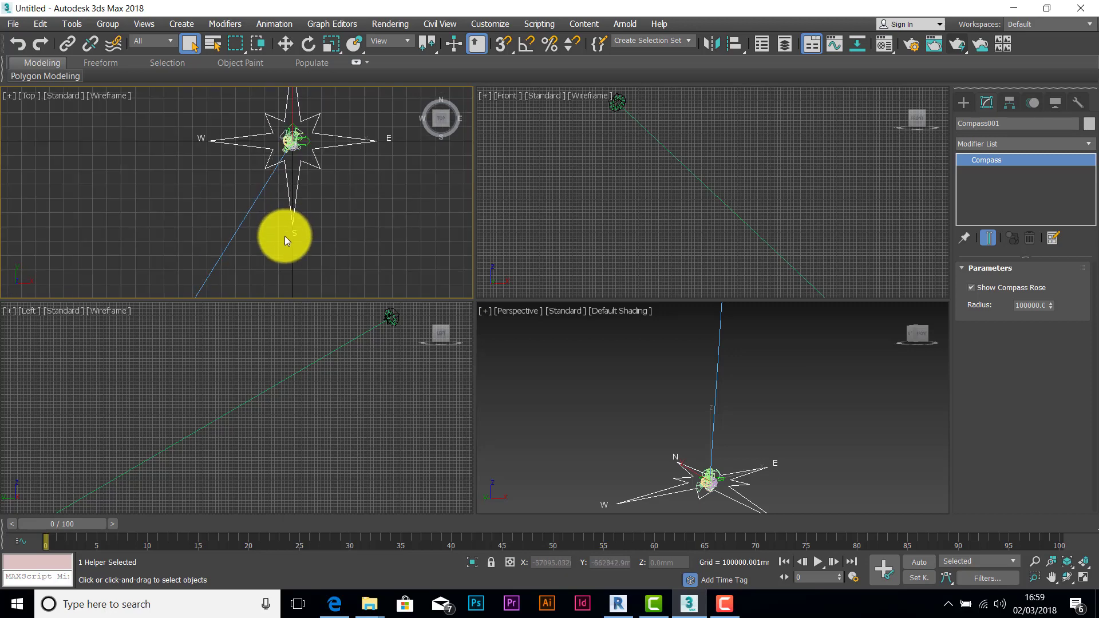
middle_drag(287, 241, 276, 215)
click(202, 255)
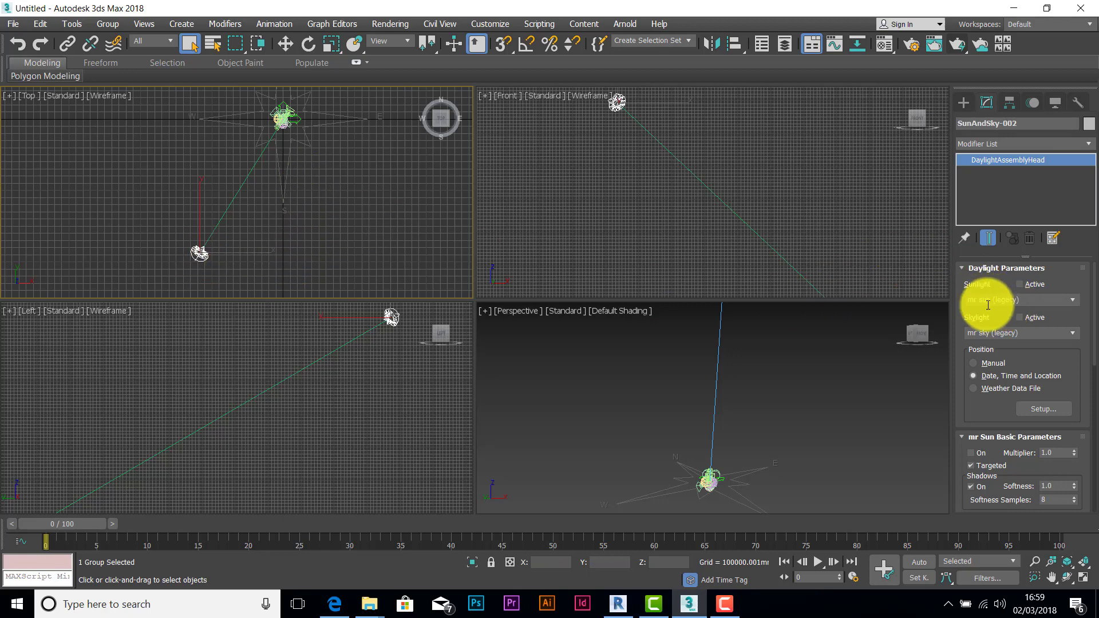
click(276, 231)
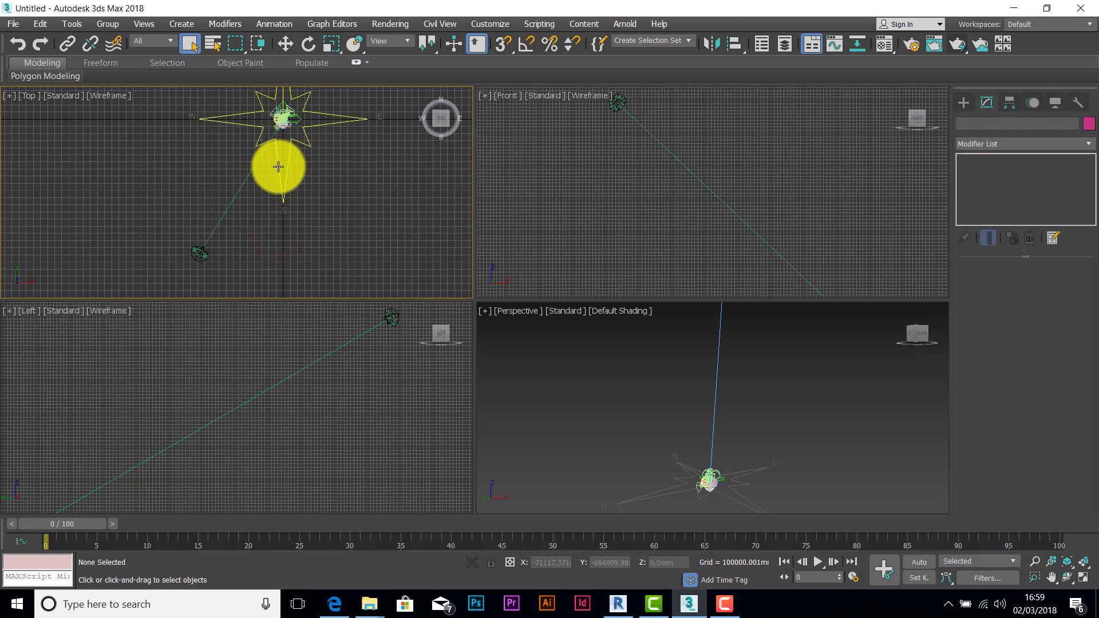
- Delete the compass rose and the daylight system from the scene
click(279, 167)
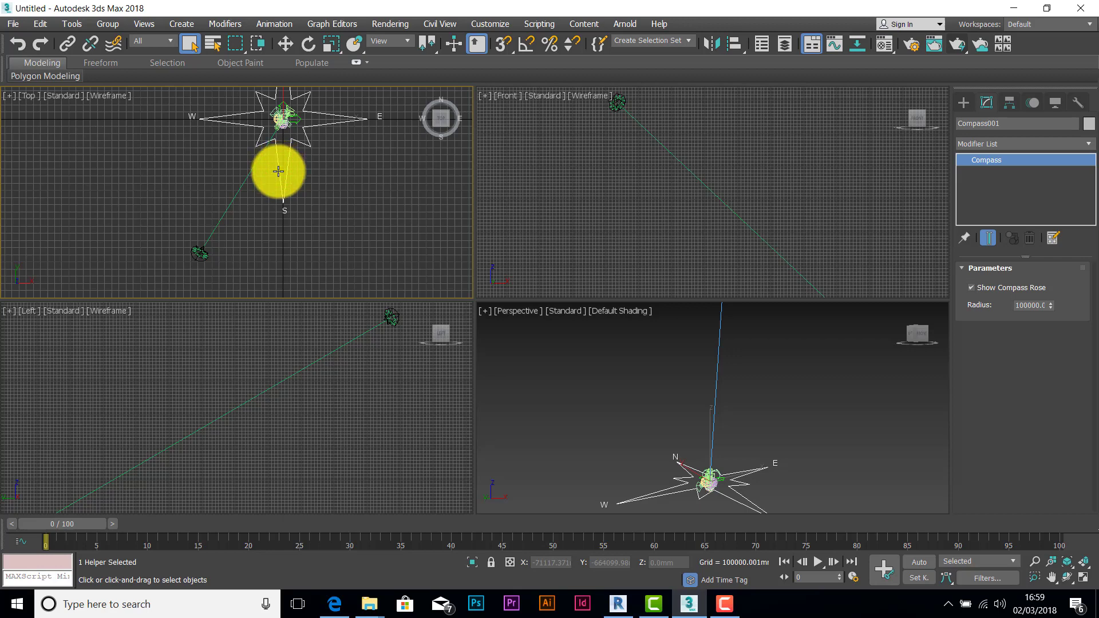
key(Delete)
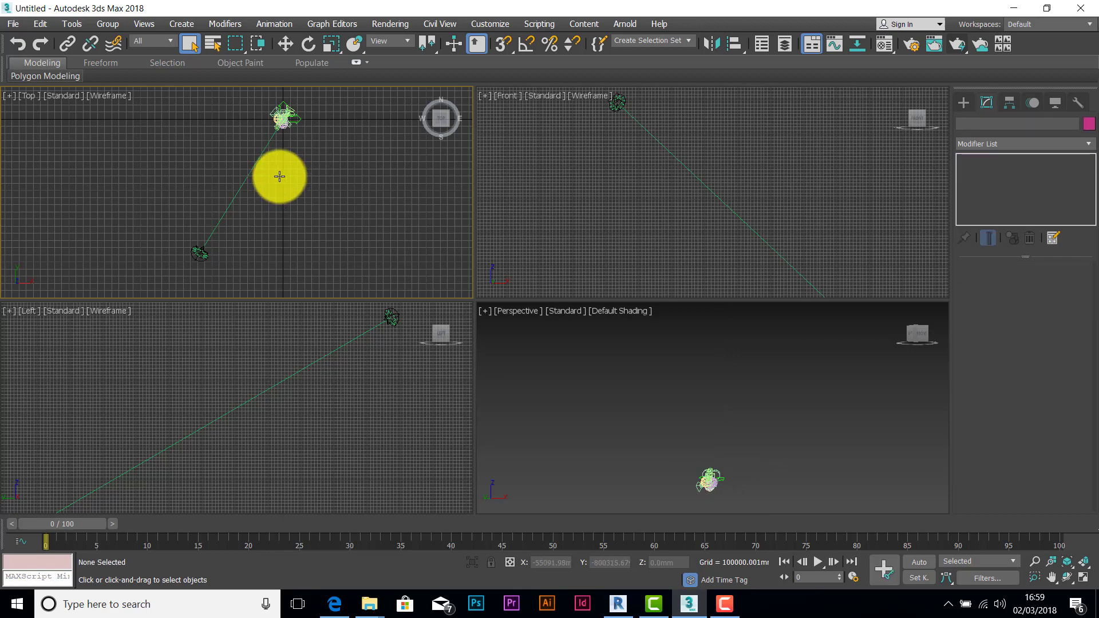
click(204, 254)
key(Delete)
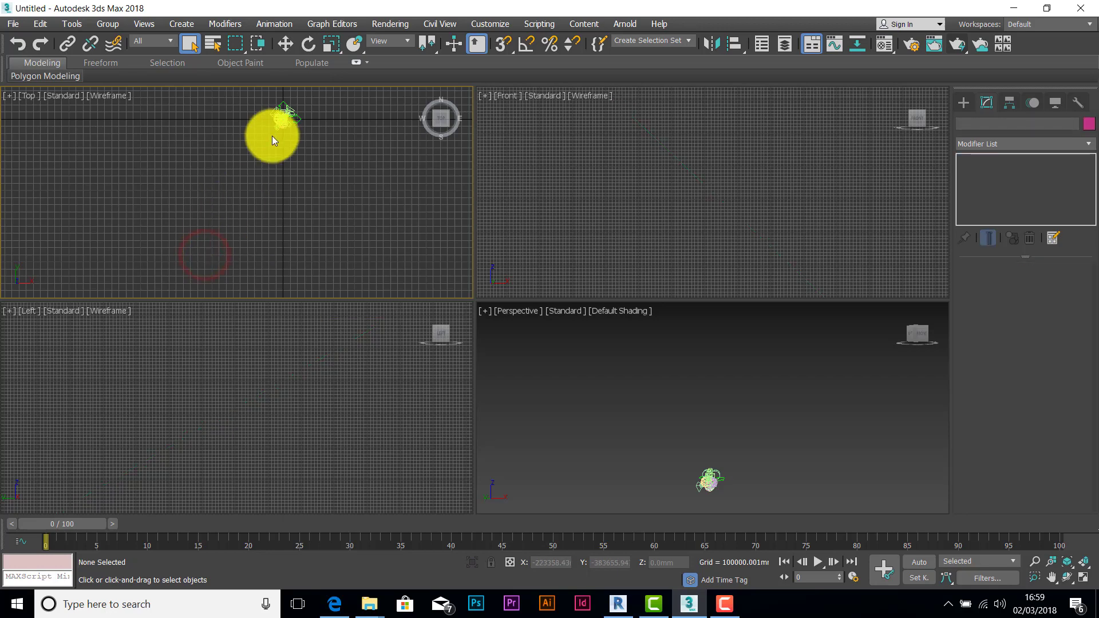
- Delete the 3D Staircase camera outside the building in the Top viewport
scroll(234, 206, up, 5)
scroll(258, 153, up, 8)
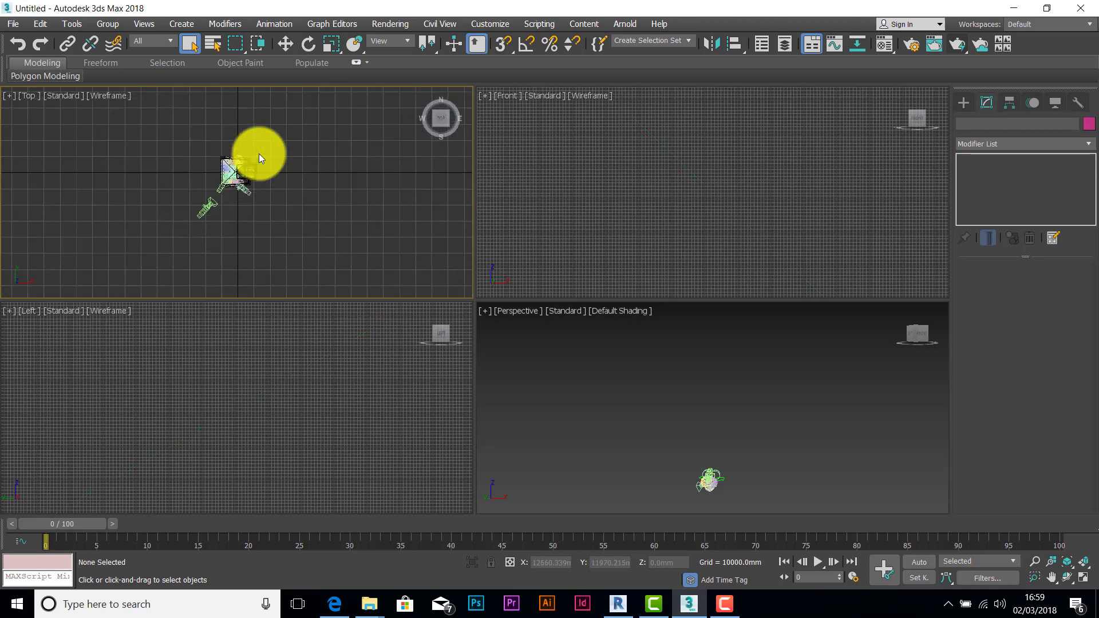
click(164, 261)
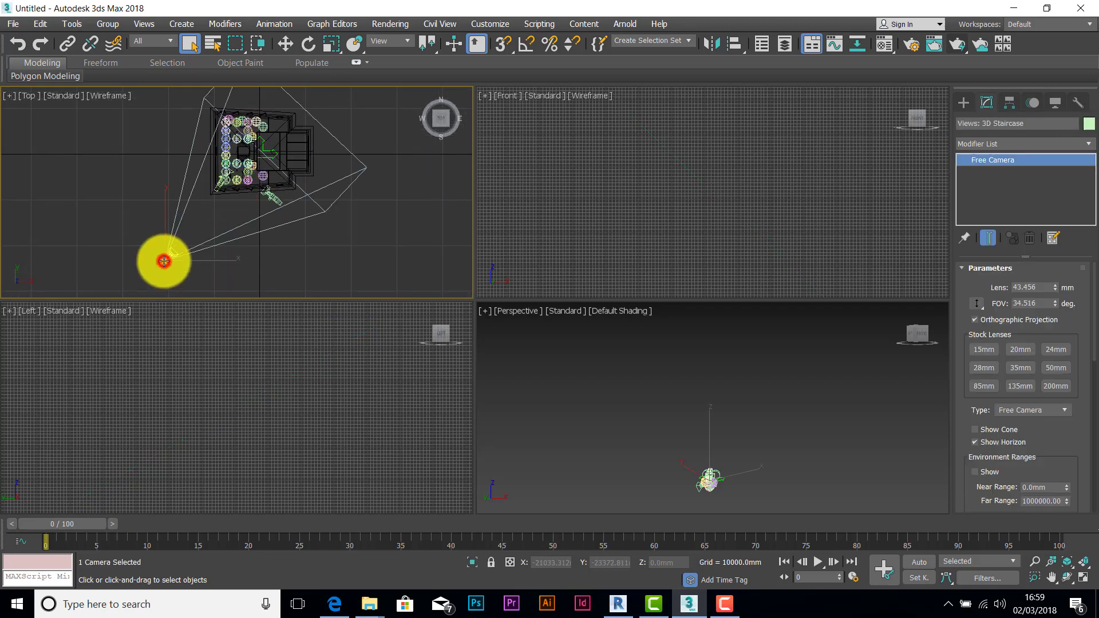
key(Delete)
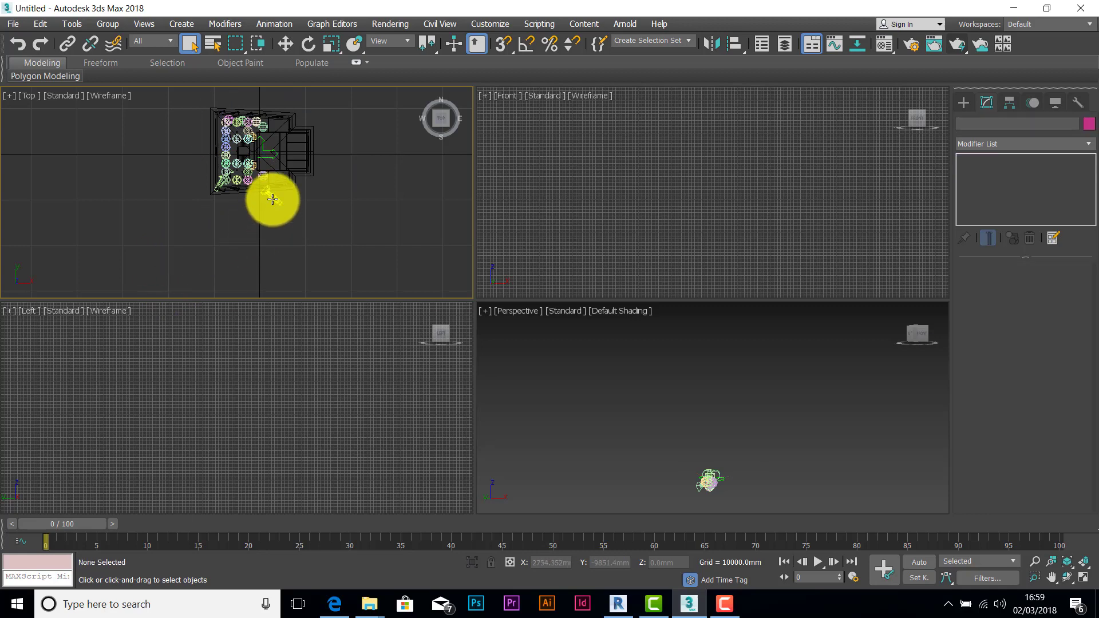
- Delete the spare camera beside the building and the helper objects stacked at the origin
scroll(264, 155, up, 5)
scroll(263, 154, up, 10)
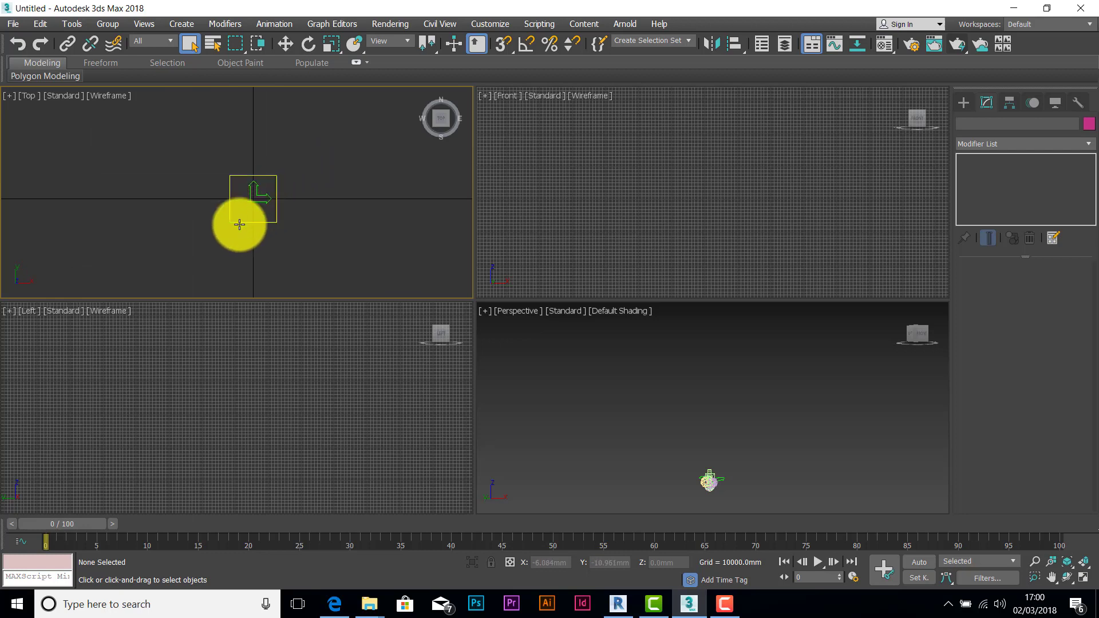
click(192, 249)
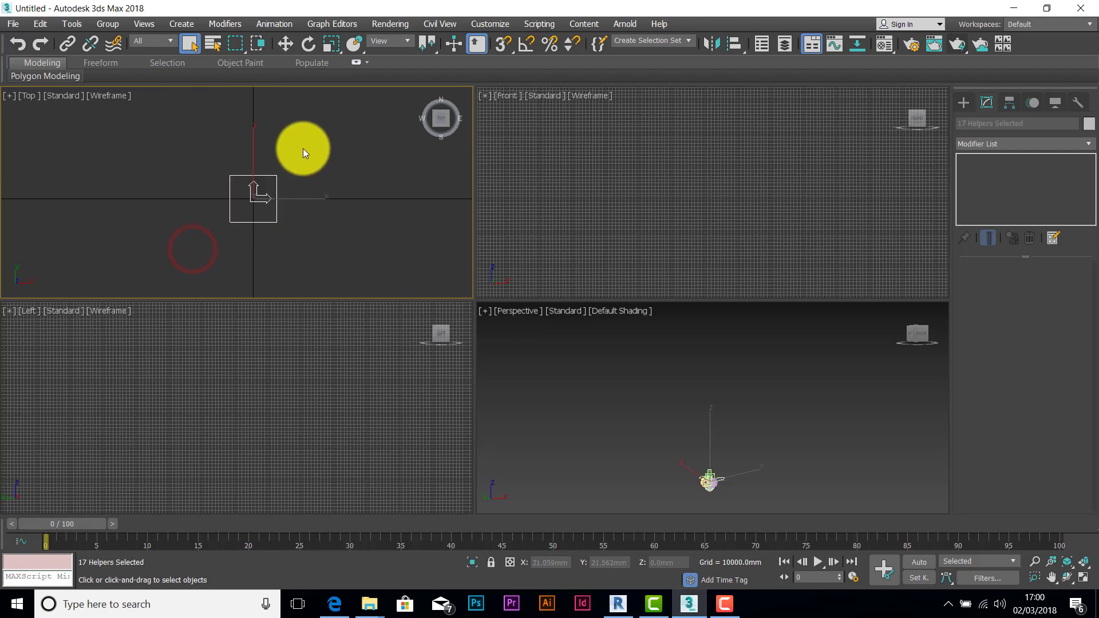
click(304, 149)
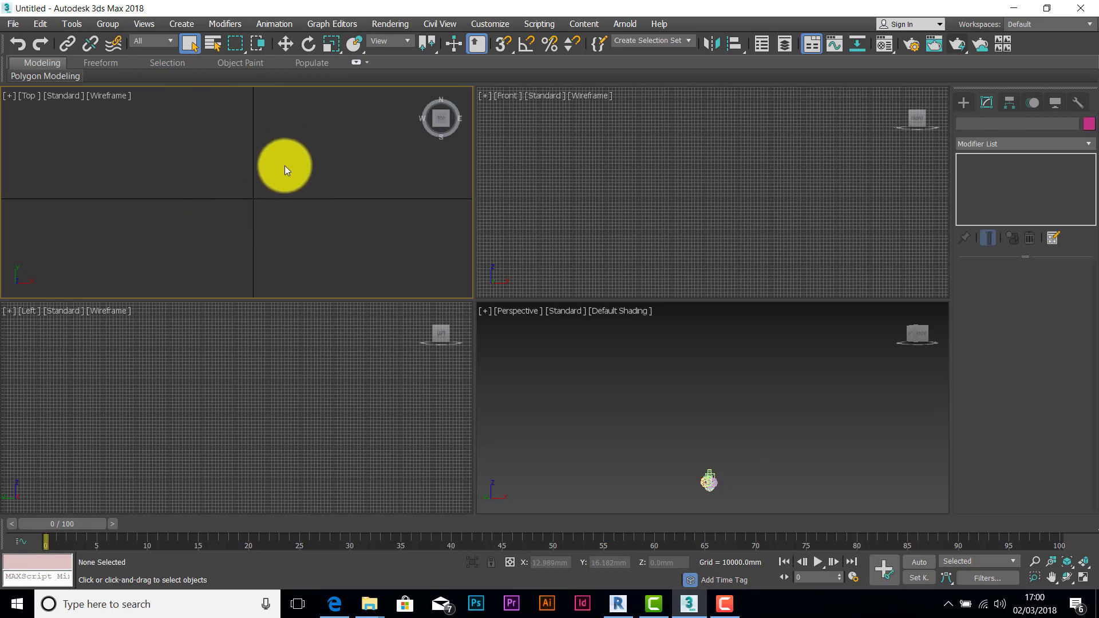
- Fit the whole building in all viewports and switch the Perspective viewport to the 3D View 1 camera
scroll(280, 172, down, 8)
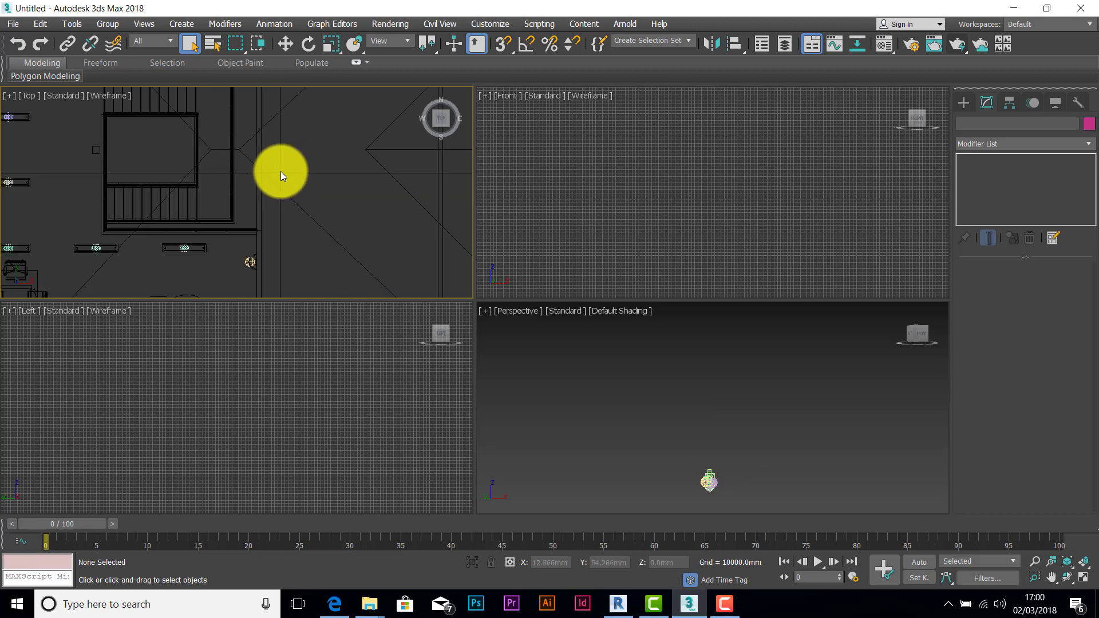
scroll(280, 171, down, 8)
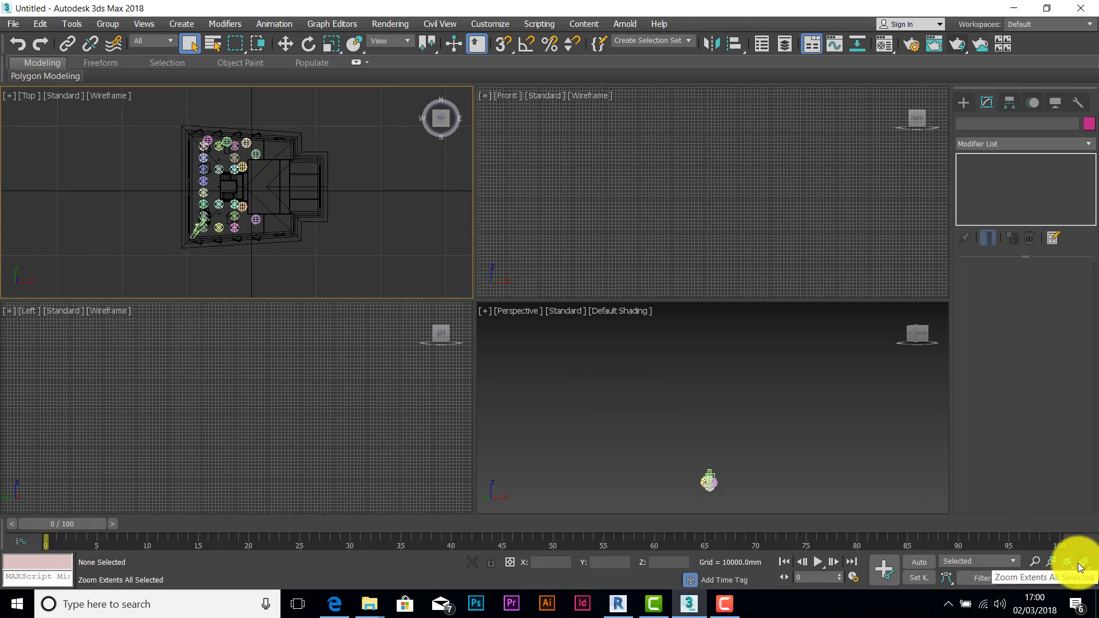
click(1079, 567)
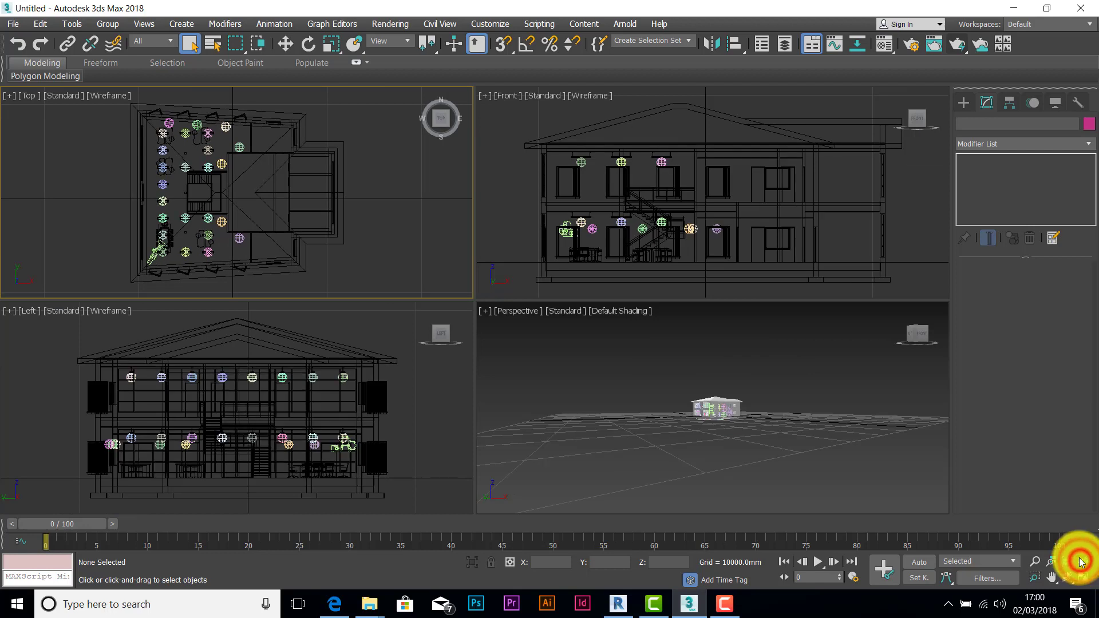
click(518, 315)
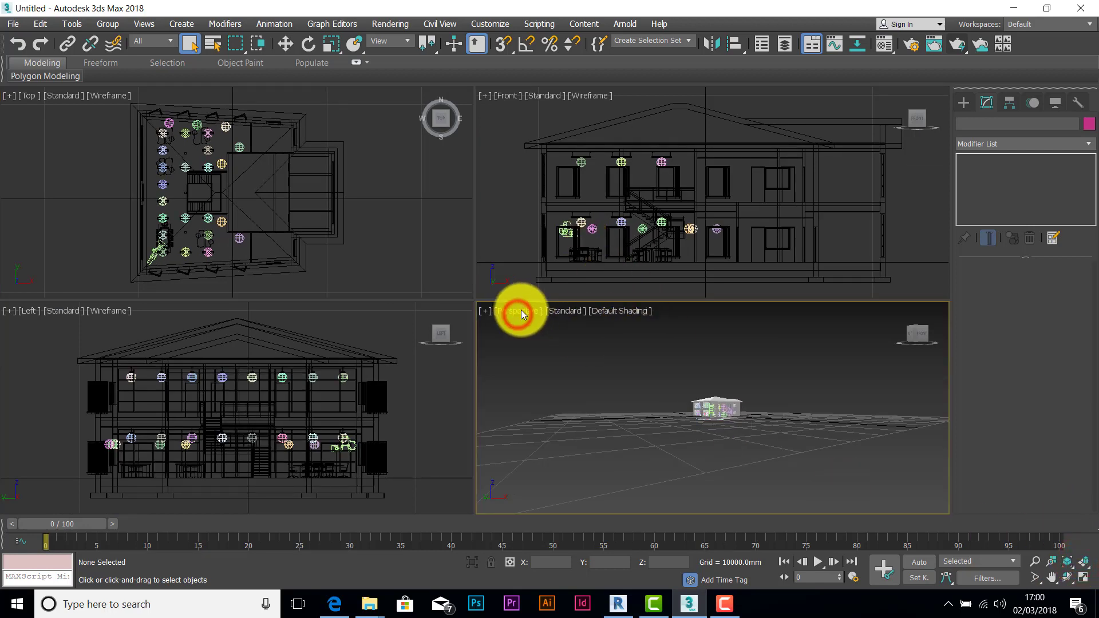
click(520, 312)
mouse_move(555, 324)
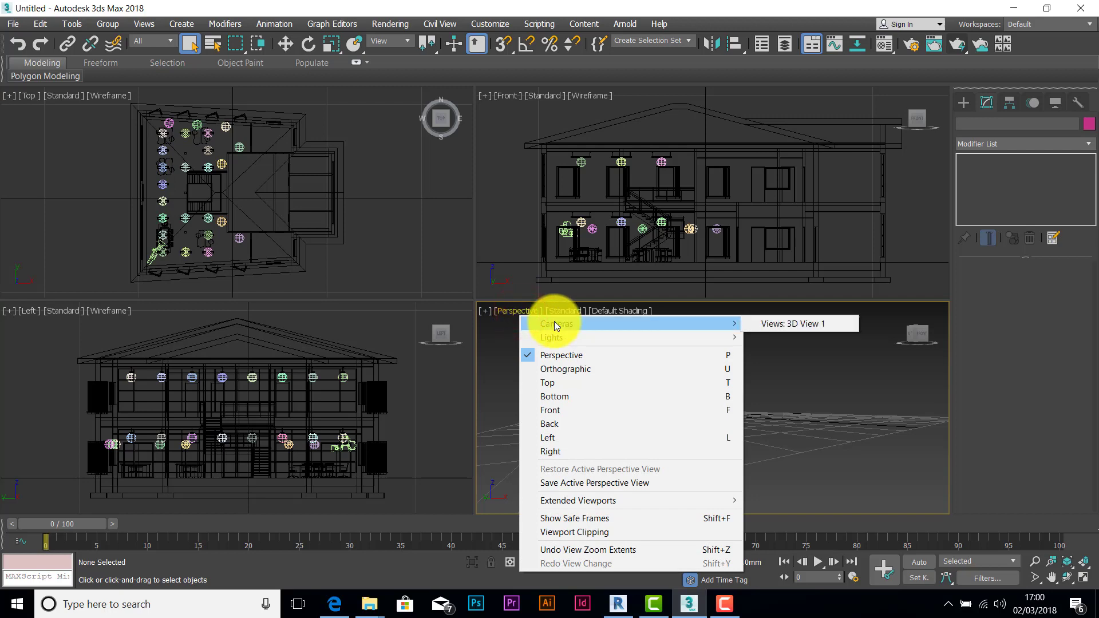
click(793, 324)
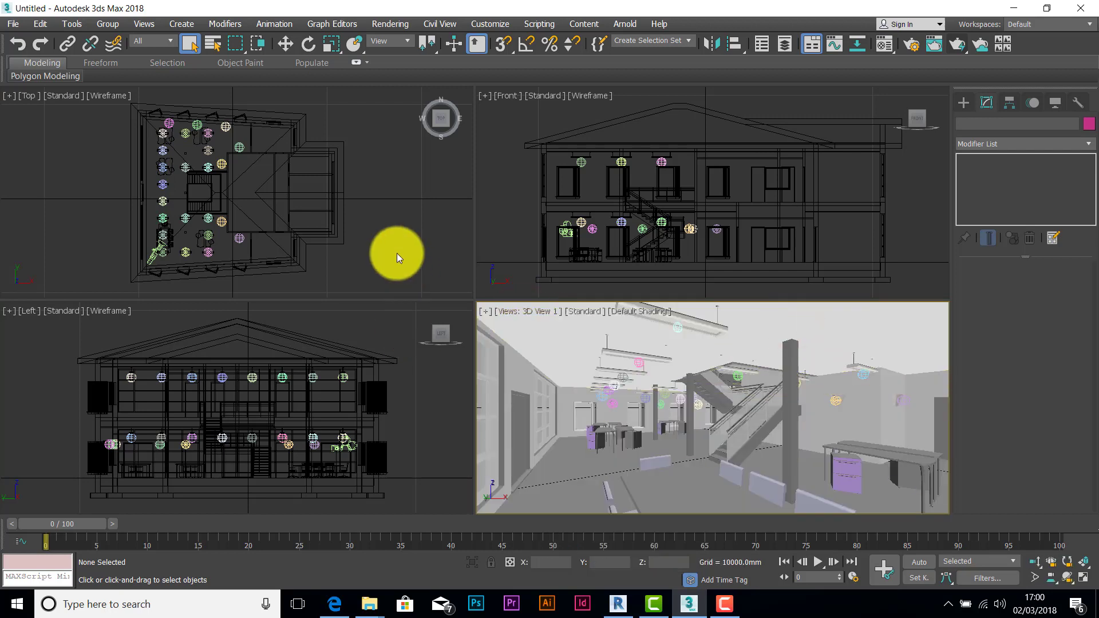
- Select the whole building in the Top viewport and assign all its objects a light blue object color
click(318, 237)
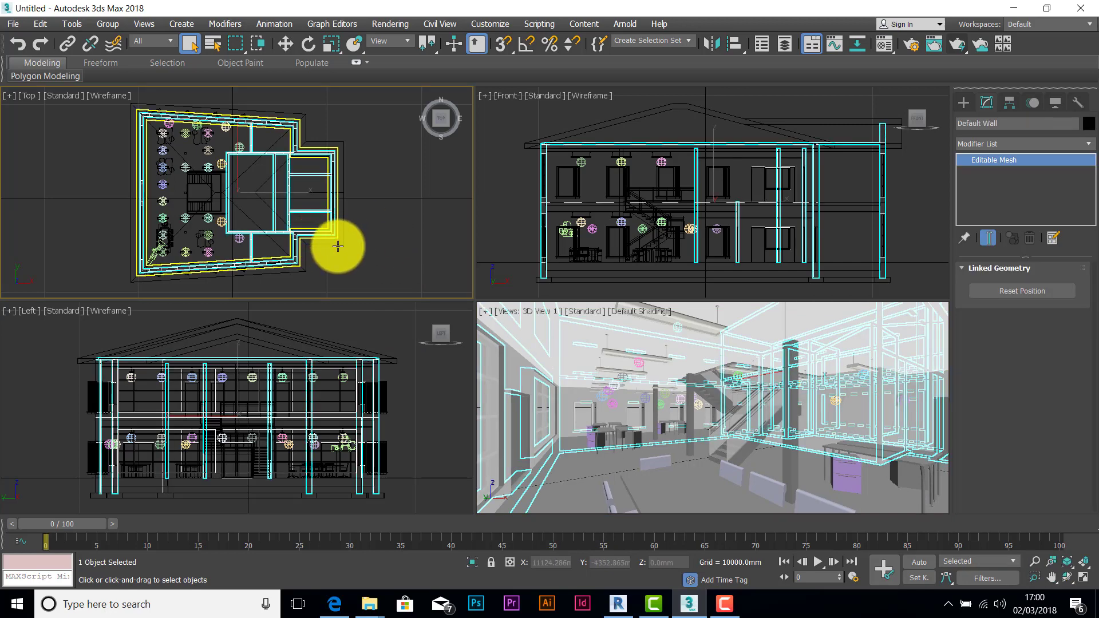
scroll(351, 259, down, 5)
middle_drag(351, 259, 315, 217)
drag(358, 129, 170, 266)
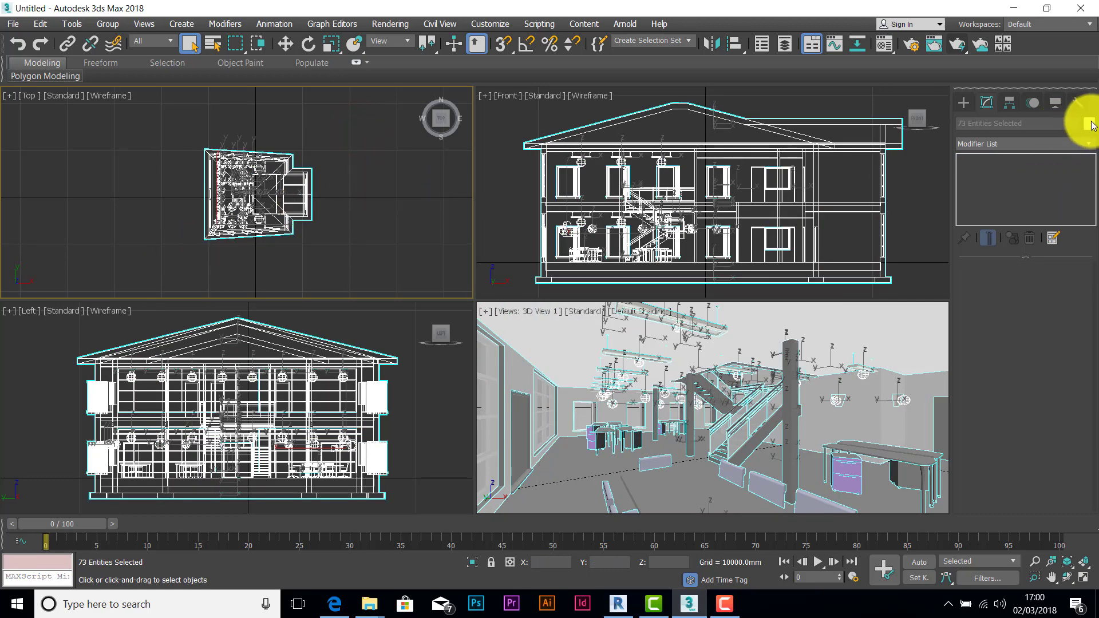
click(1090, 123)
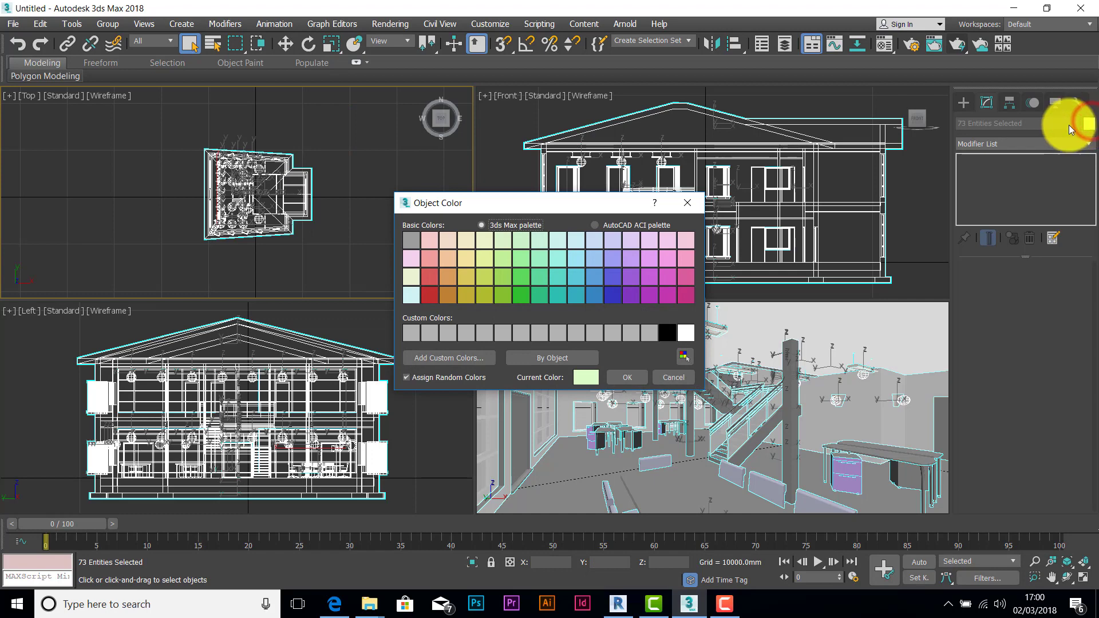
click(593, 263)
click(620, 378)
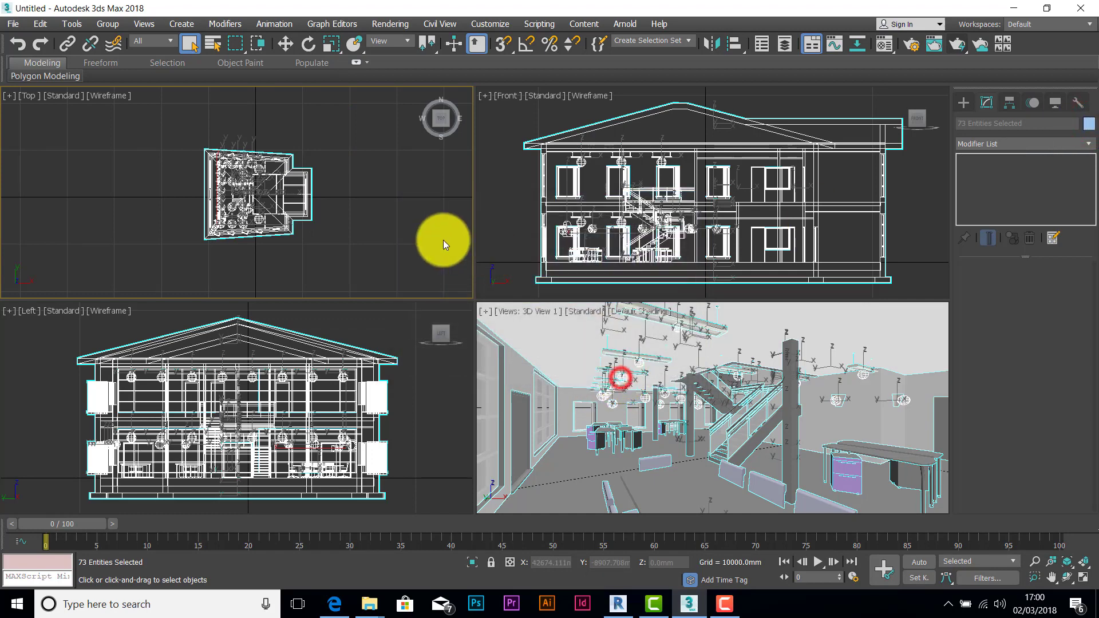
click(419, 234)
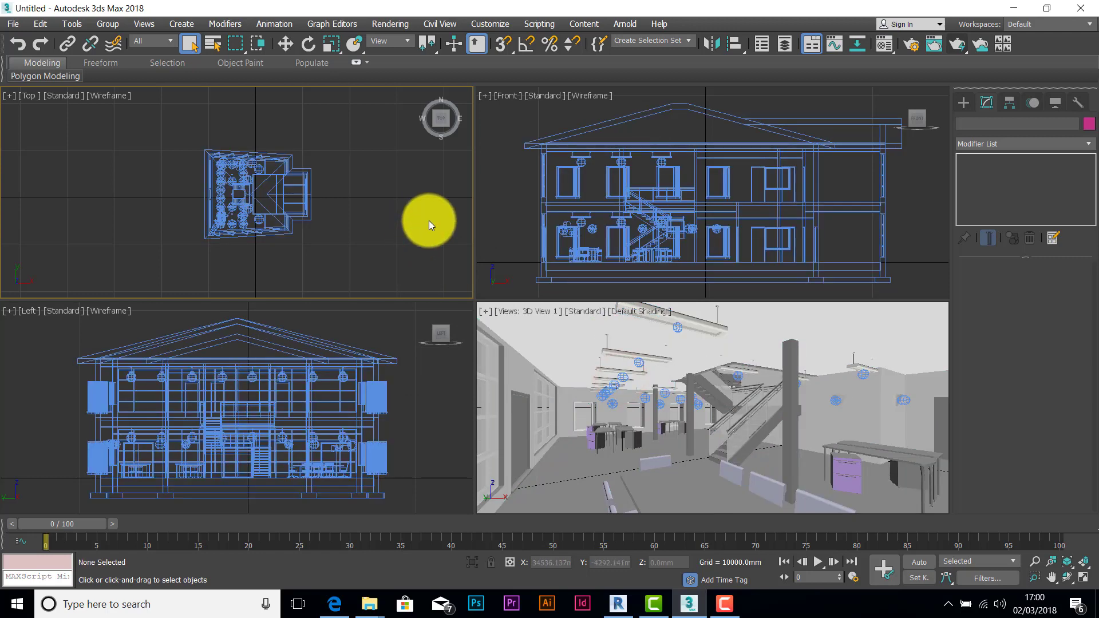
click(570, 280)
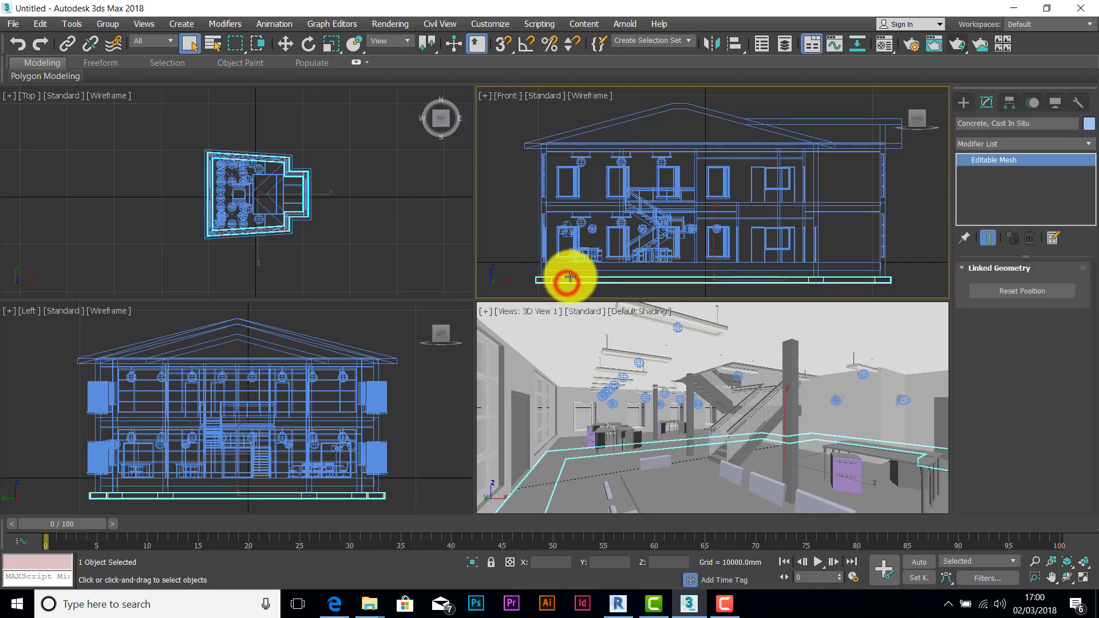
click(569, 245)
click(524, 238)
click(541, 234)
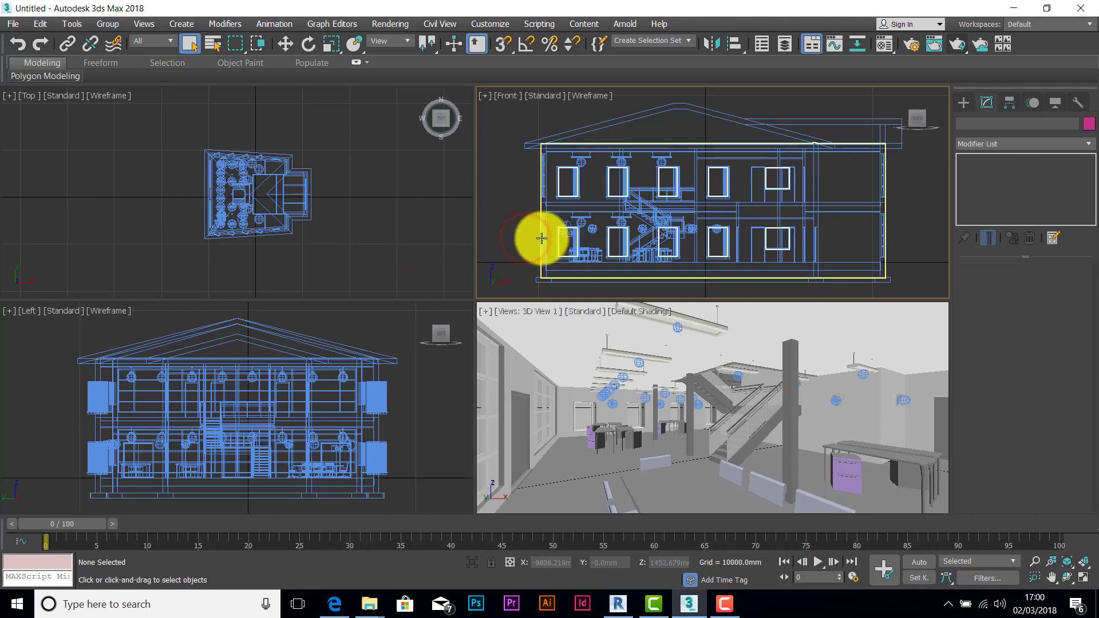
click(511, 241)
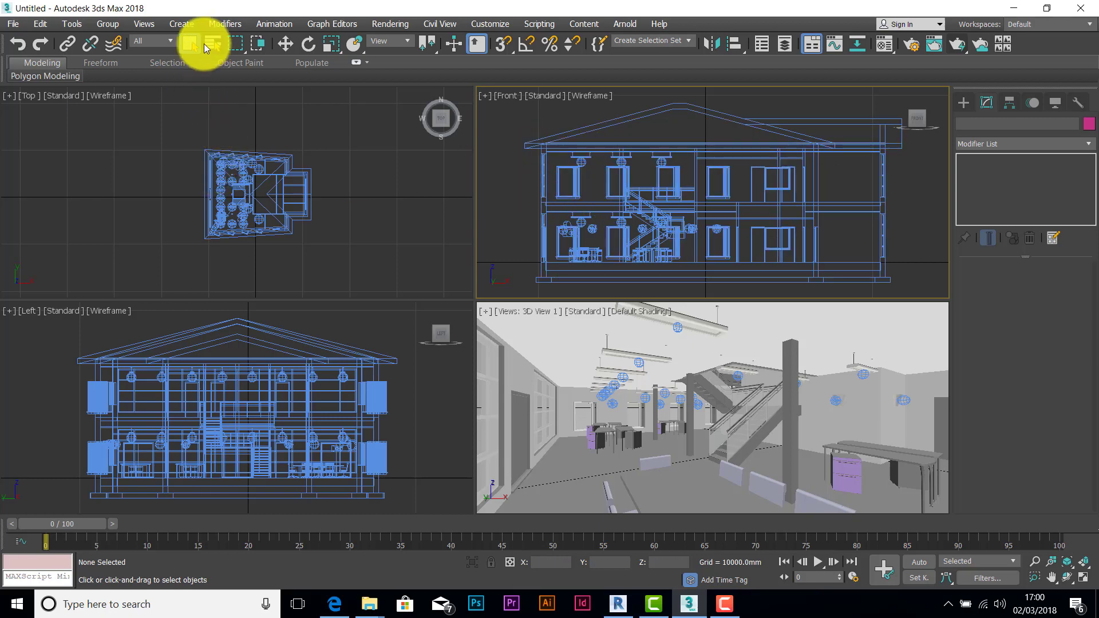
- Recolor only the building's lights pale yellow with the selection filter set to Lights, and restore the filter to All
click(167, 40)
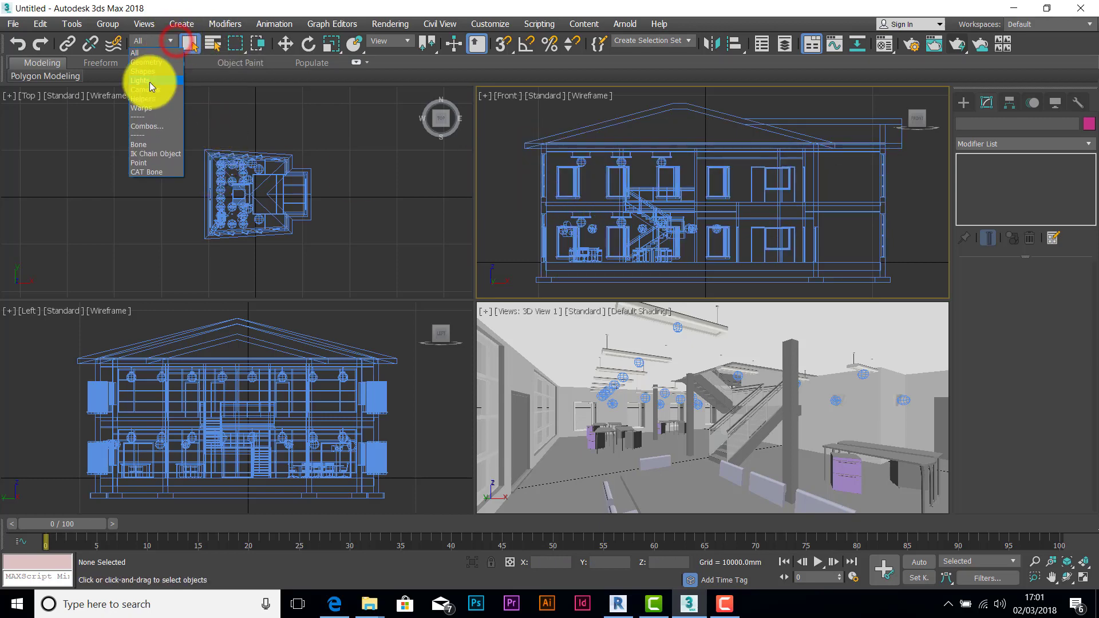
click(150, 82)
drag(341, 140, 183, 259)
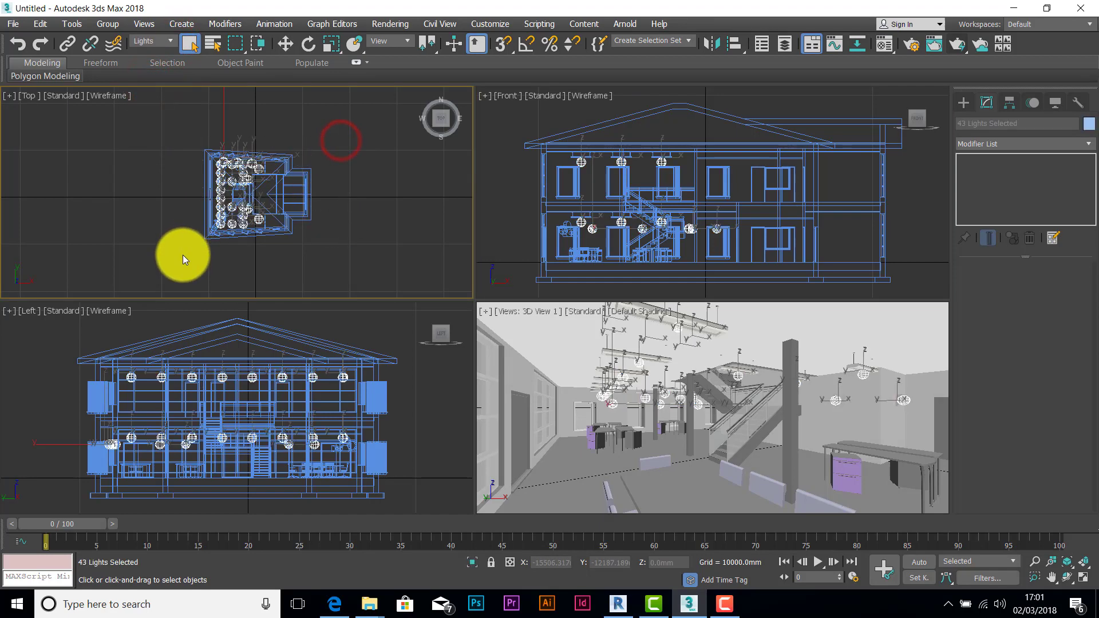
click(1090, 124)
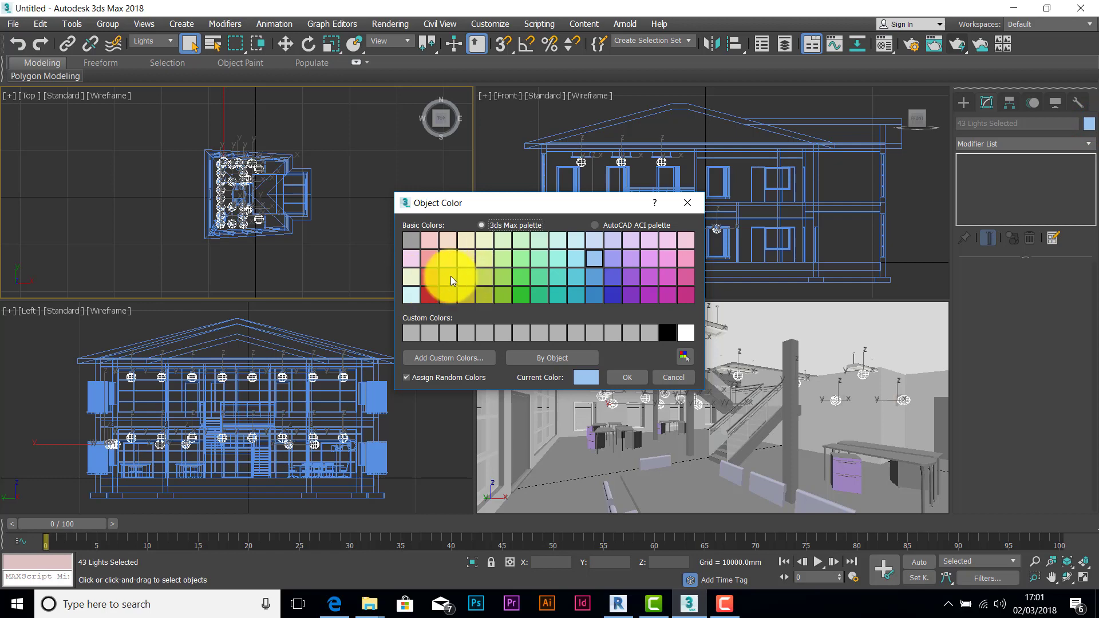
click(475, 259)
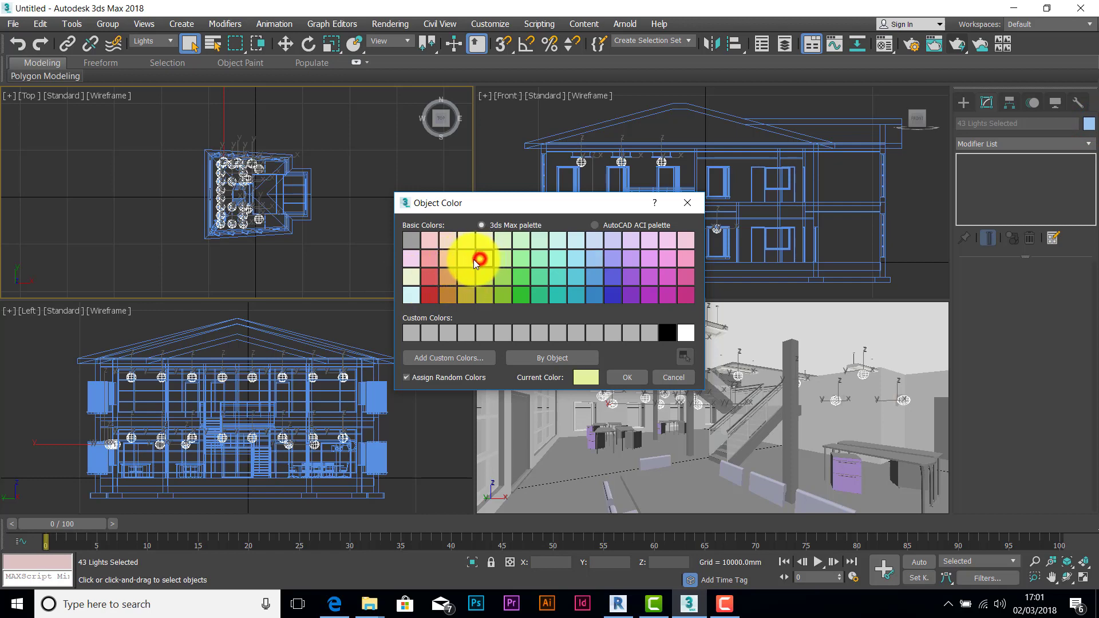
click(630, 378)
click(386, 242)
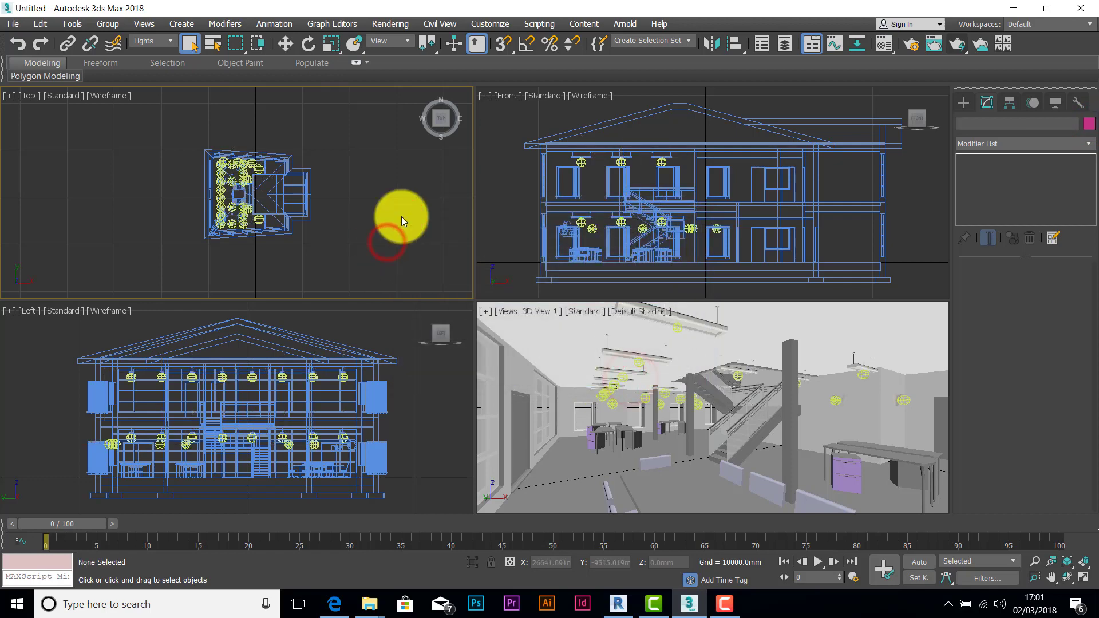
click(170, 40)
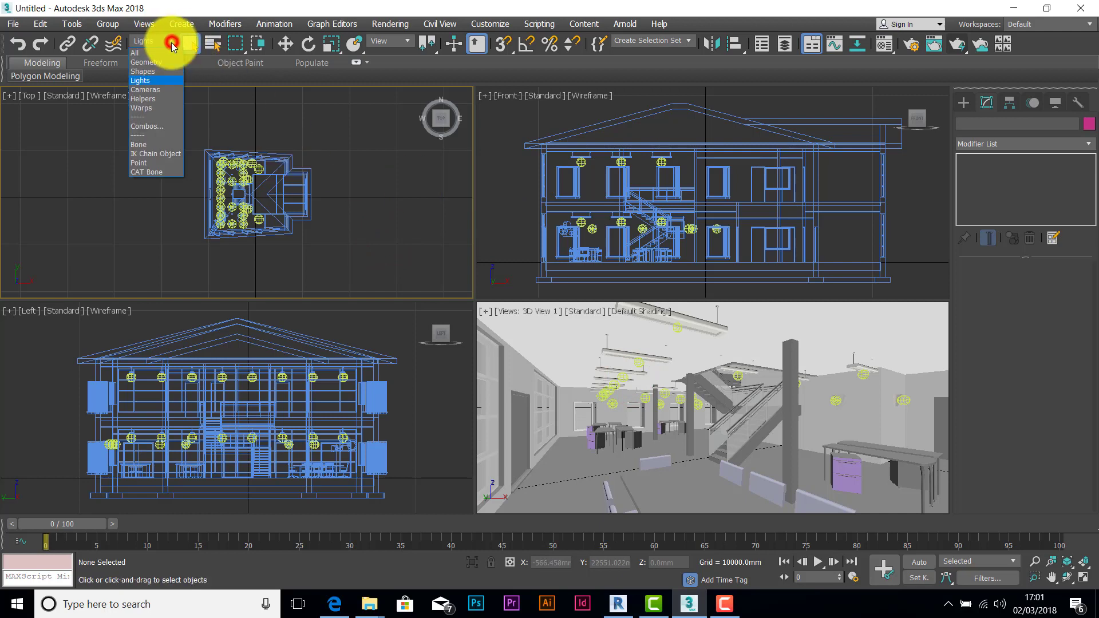
click(138, 52)
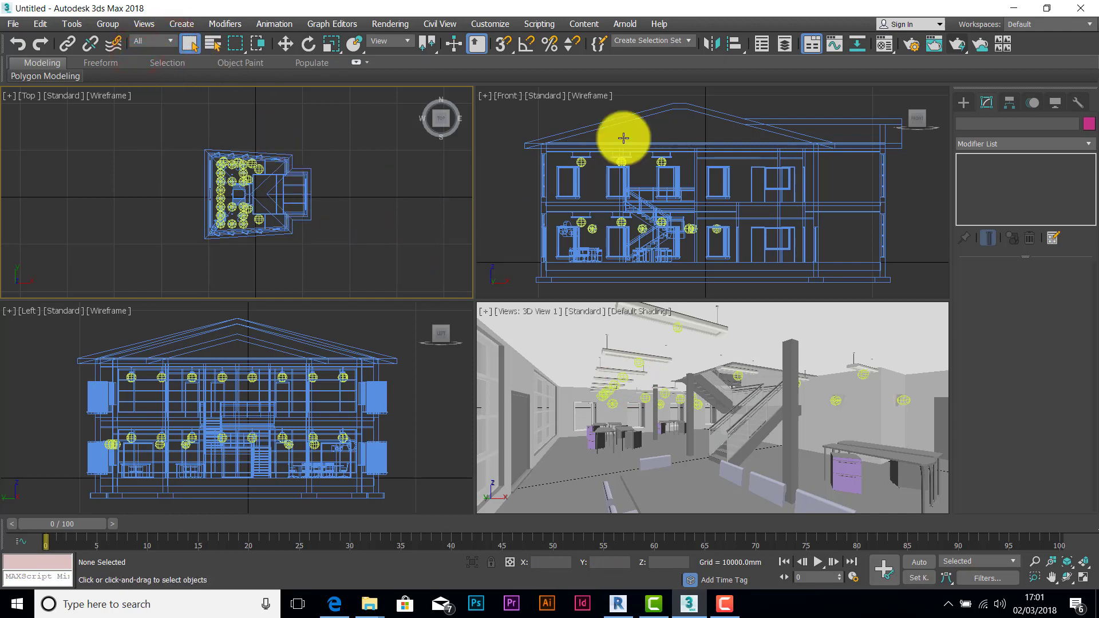
- Create a photometric Sun Positioner centred on the building in the Top viewport, with the sun about 29580 mm away
click(963, 103)
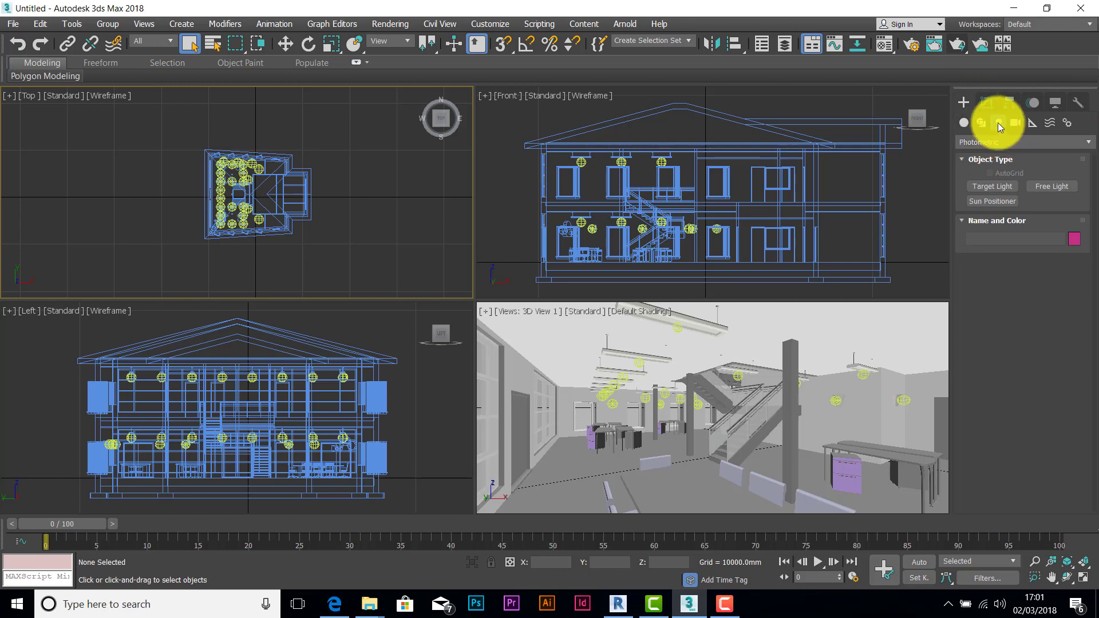
click(997, 201)
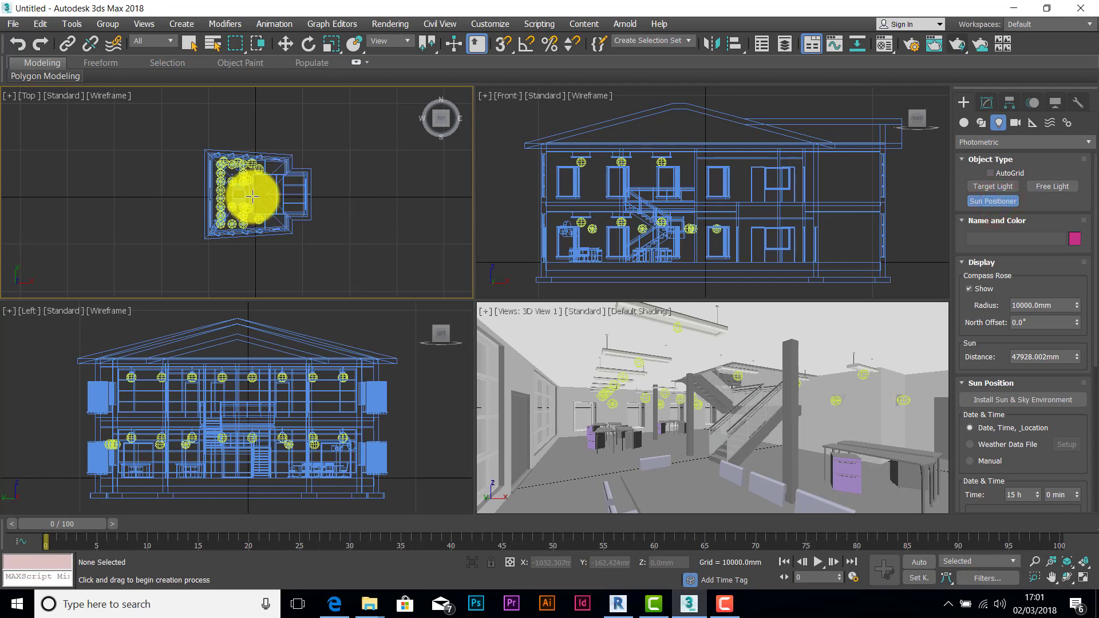
drag(256, 197, 246, 104)
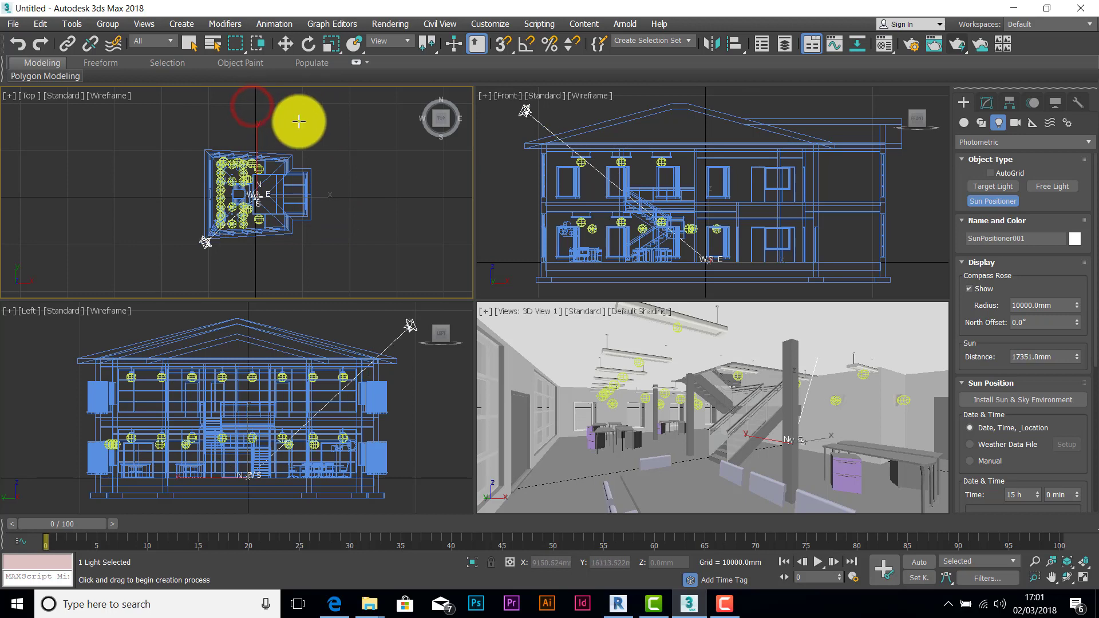
click(356, 99)
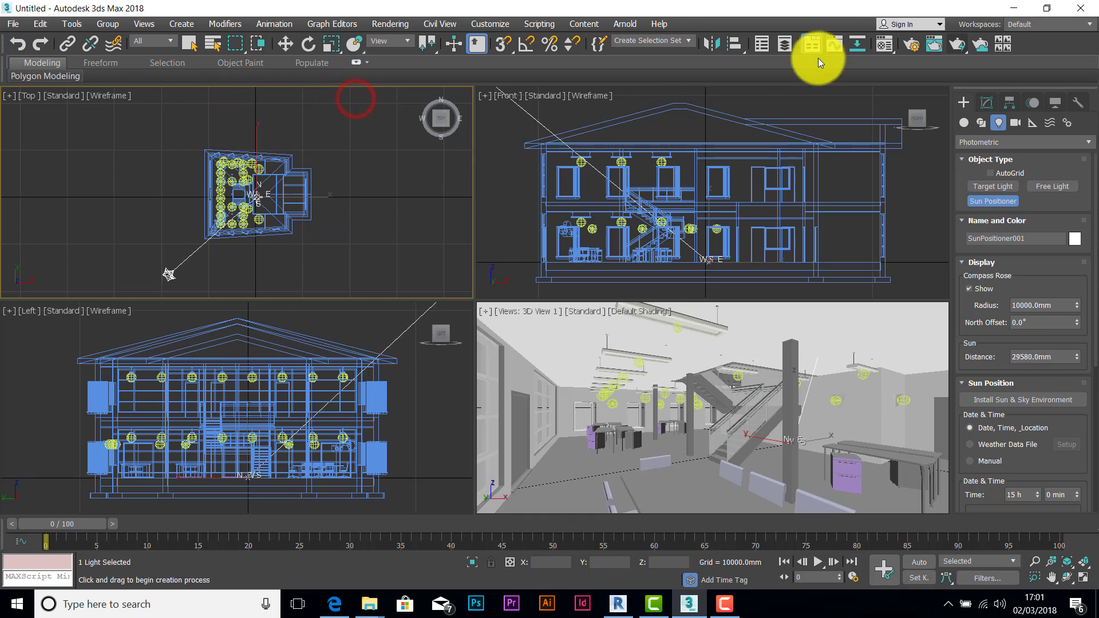
- Install the Sun & Sky Environment for the new Sun Positioner
click(992, 102)
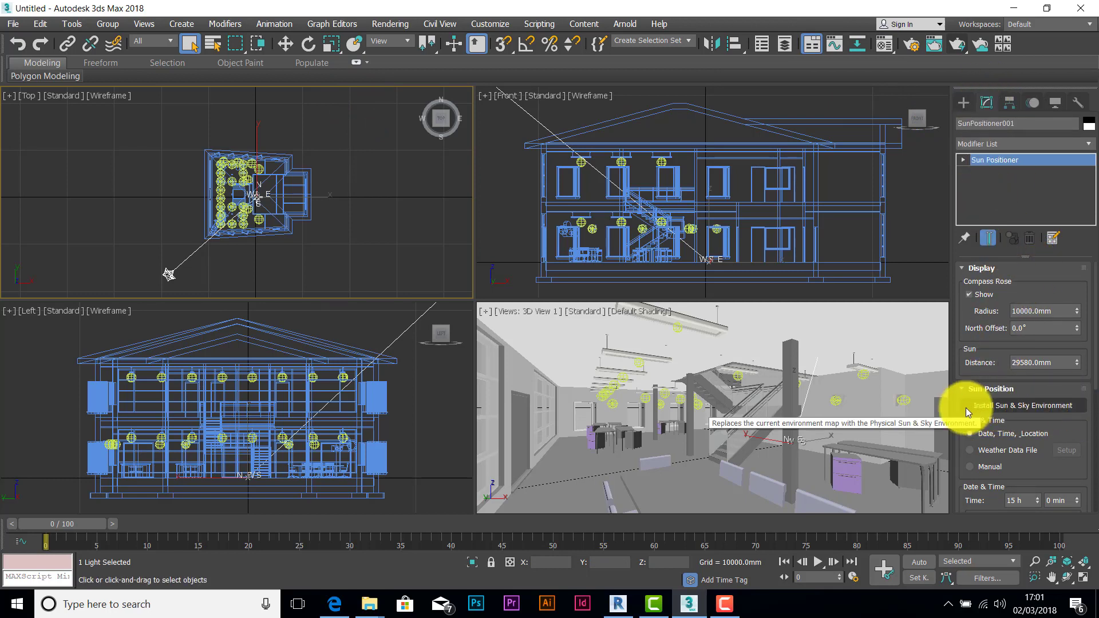
drag(999, 404, 1000, 396)
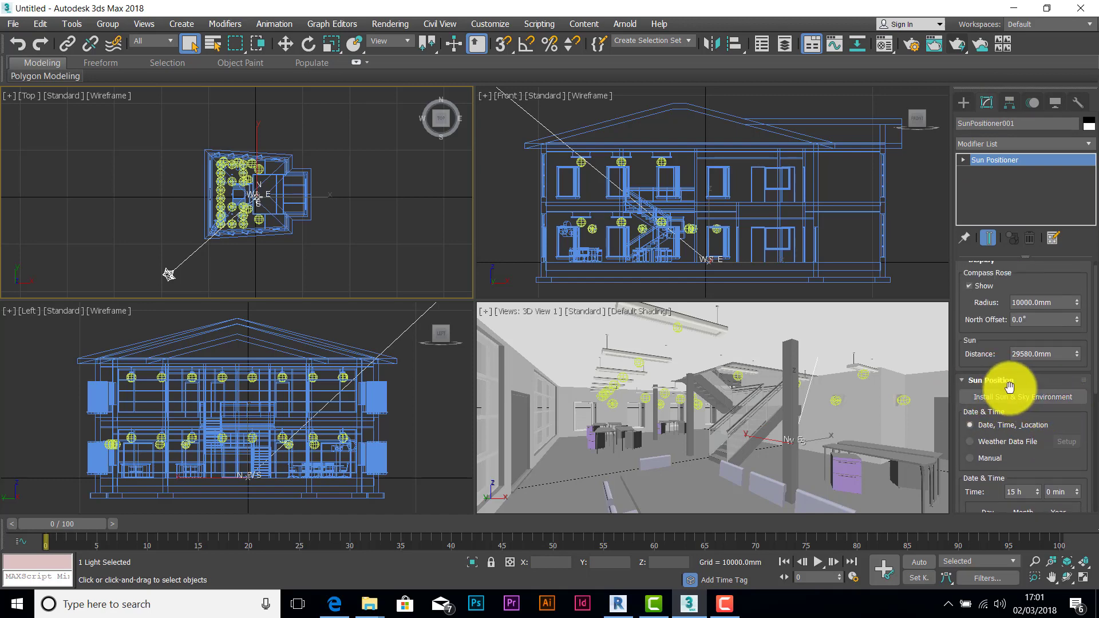
click(1021, 397)
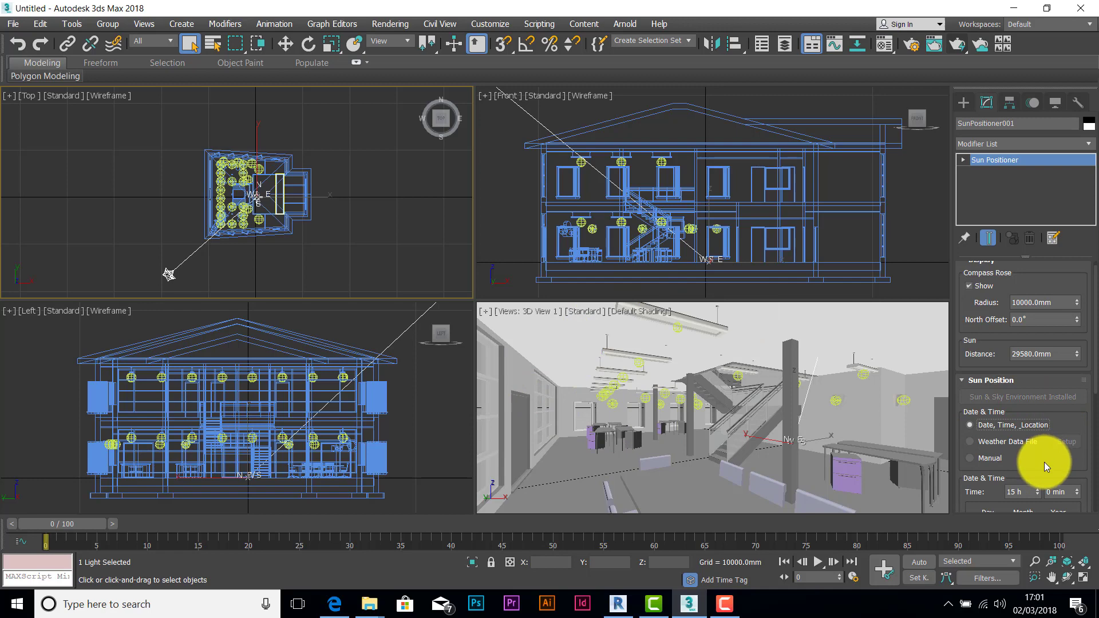
- Set the Sun Positioner's location on Earth to Edinburgh, Scotland, using the Europe map
drag(1045, 462, 1038, 183)
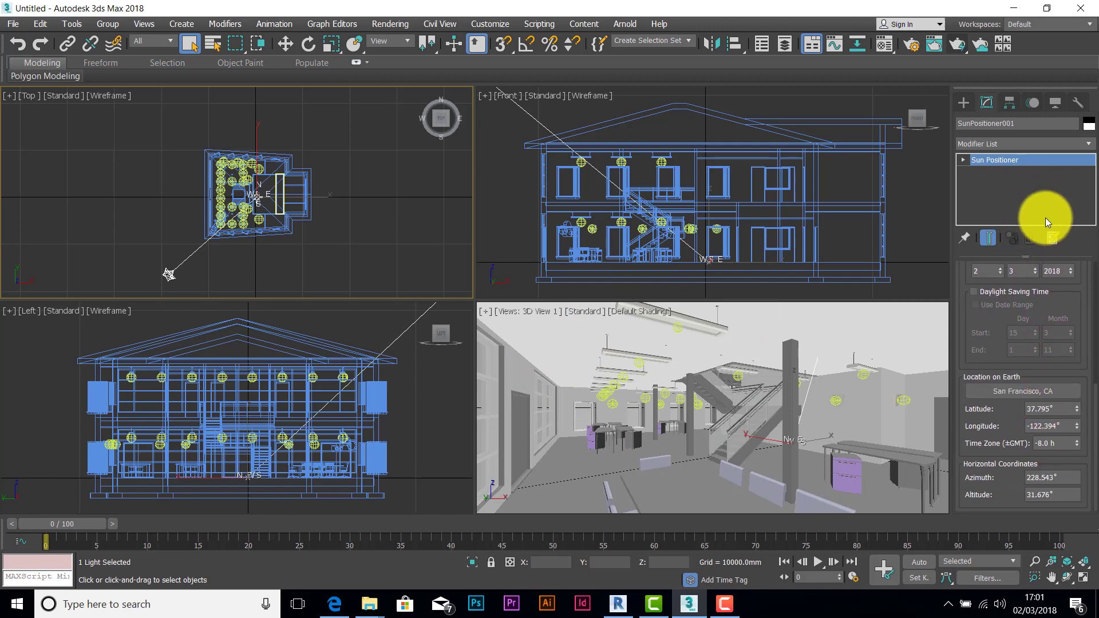
click(1013, 390)
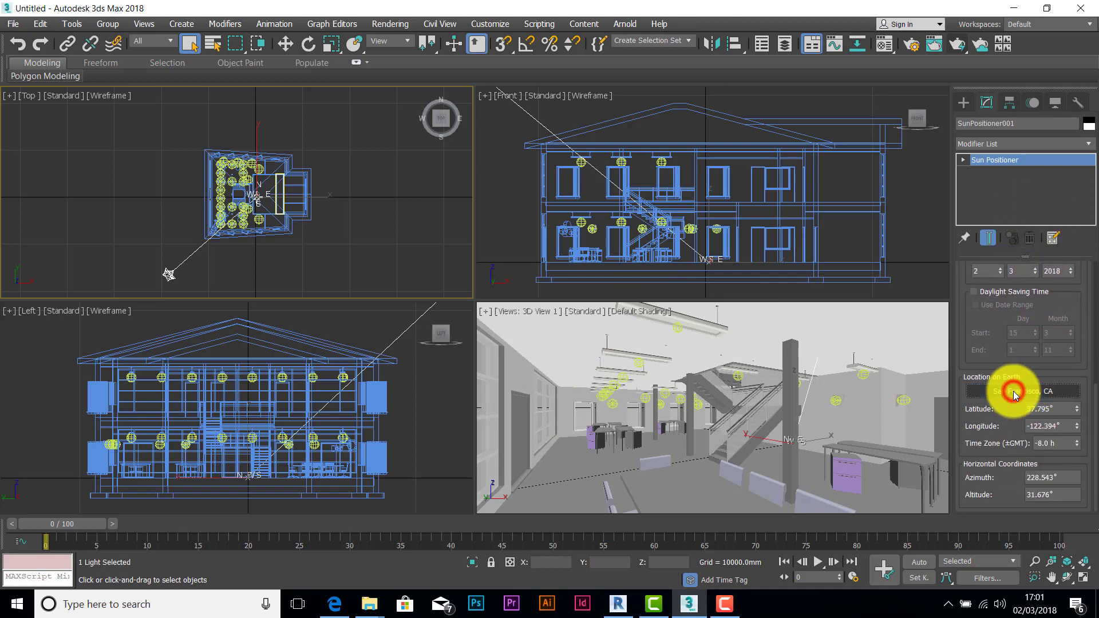
click(600, 196)
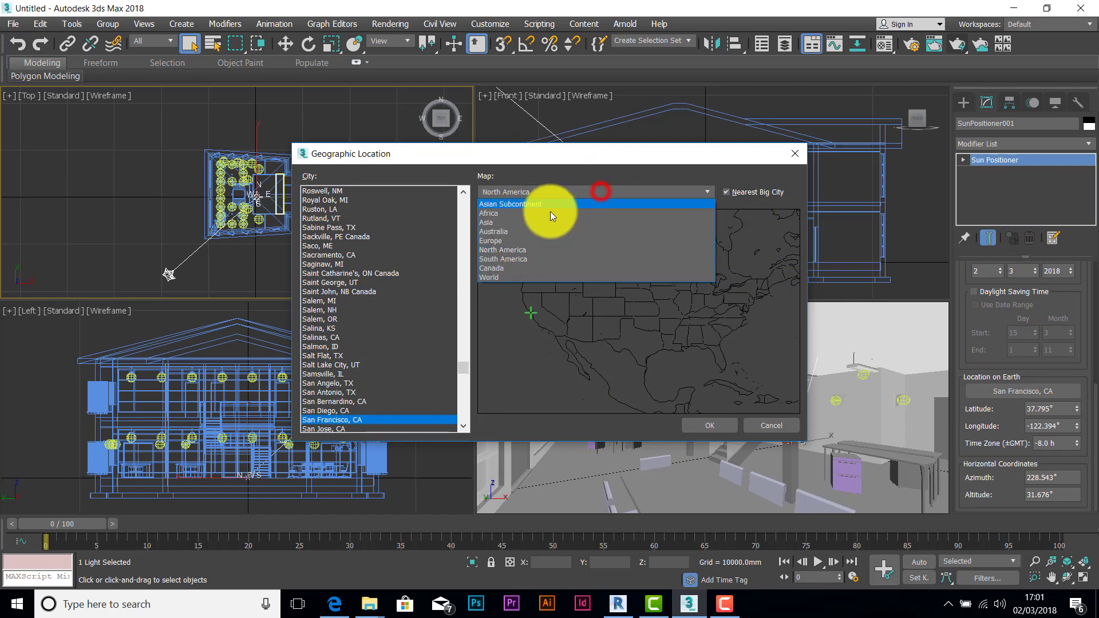
click(489, 241)
click(527, 273)
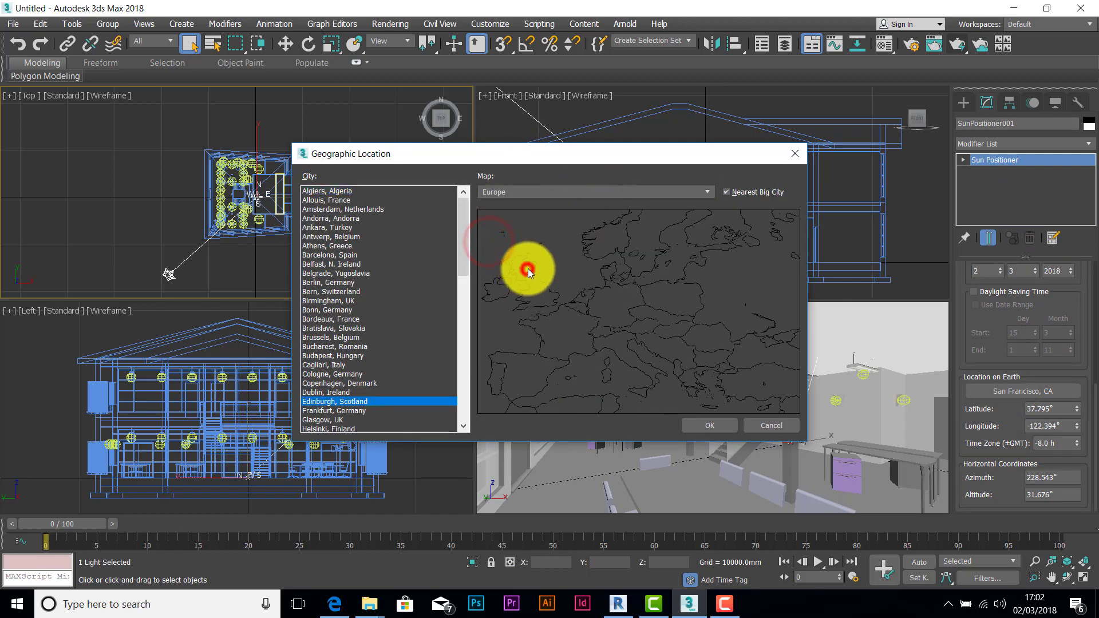
click(730, 426)
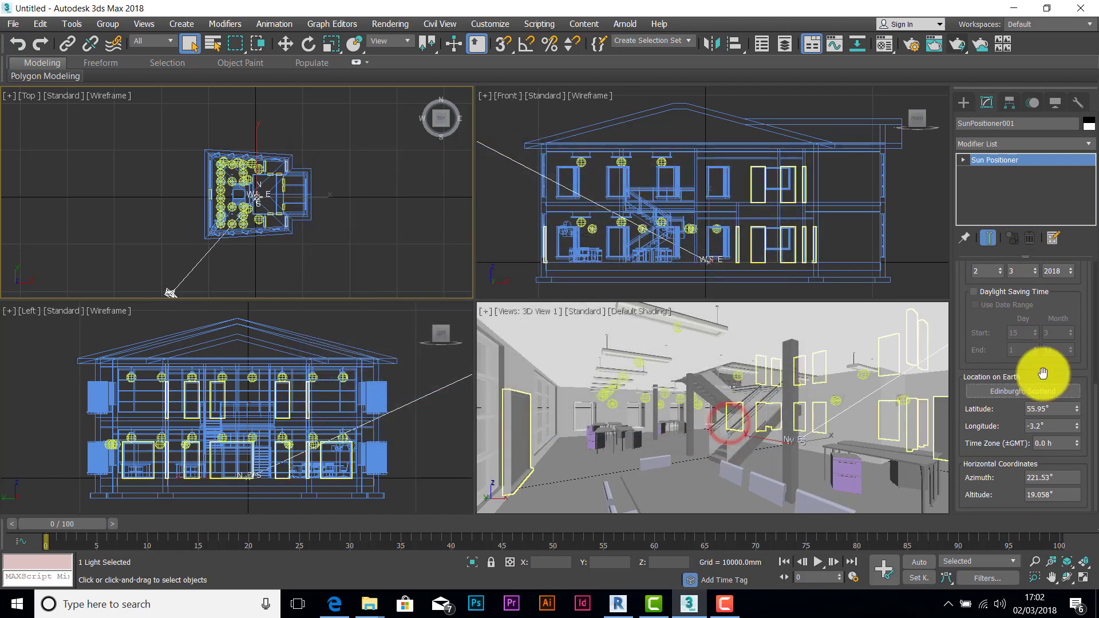
scroll(977, 318, up, 5)
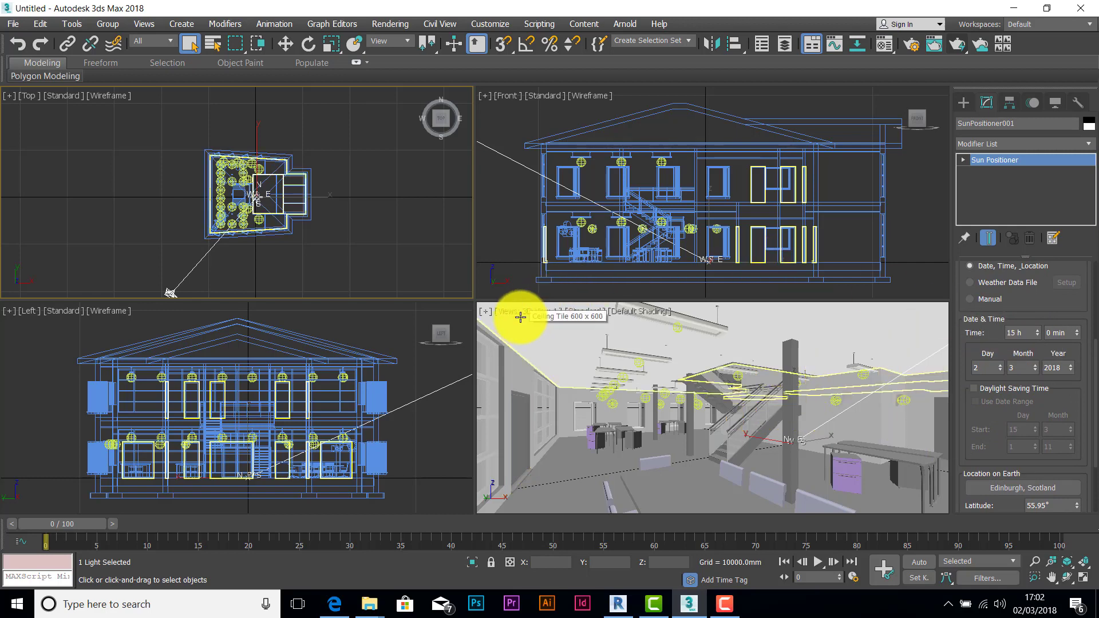
- Set the render output size for the 3D View 1 camera view to 1000 by 500 and close the render setup
click(551, 312)
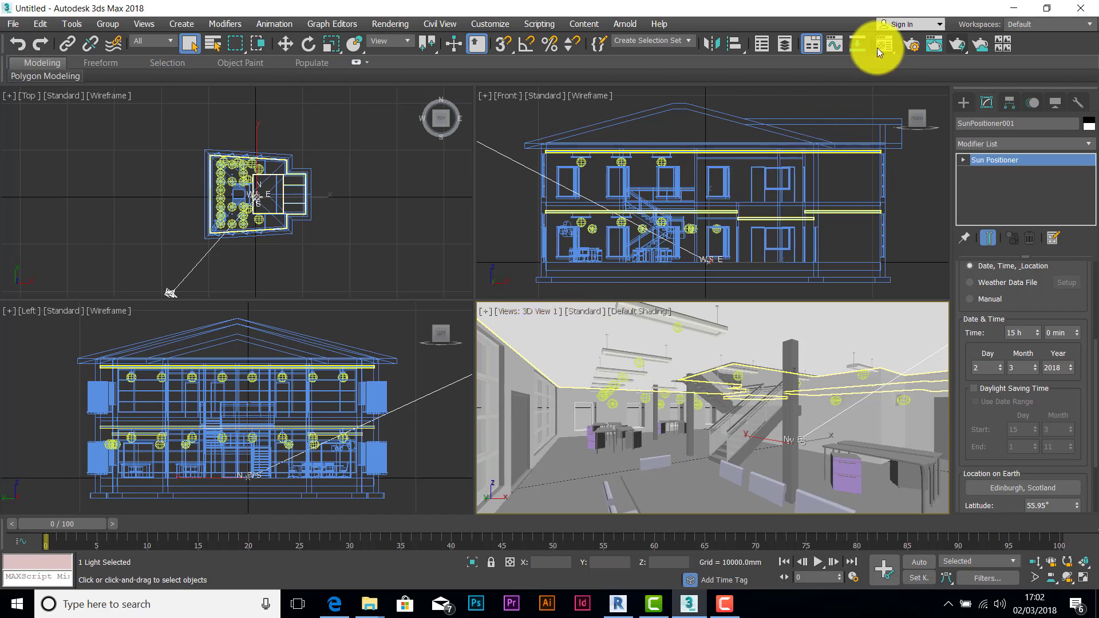
click(916, 45)
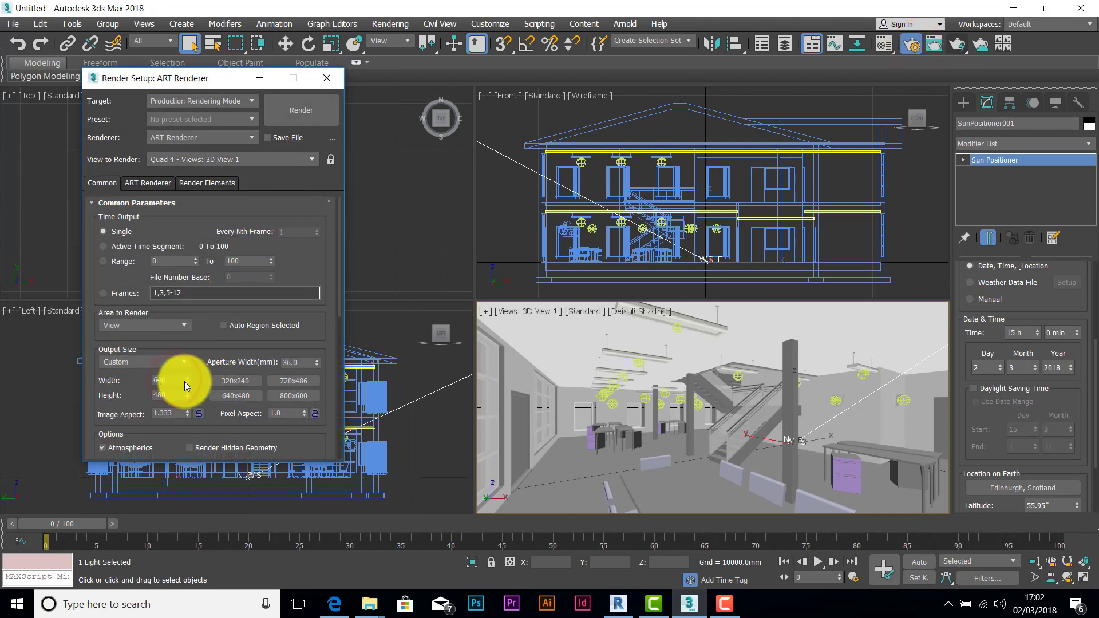
double_click(168, 380)
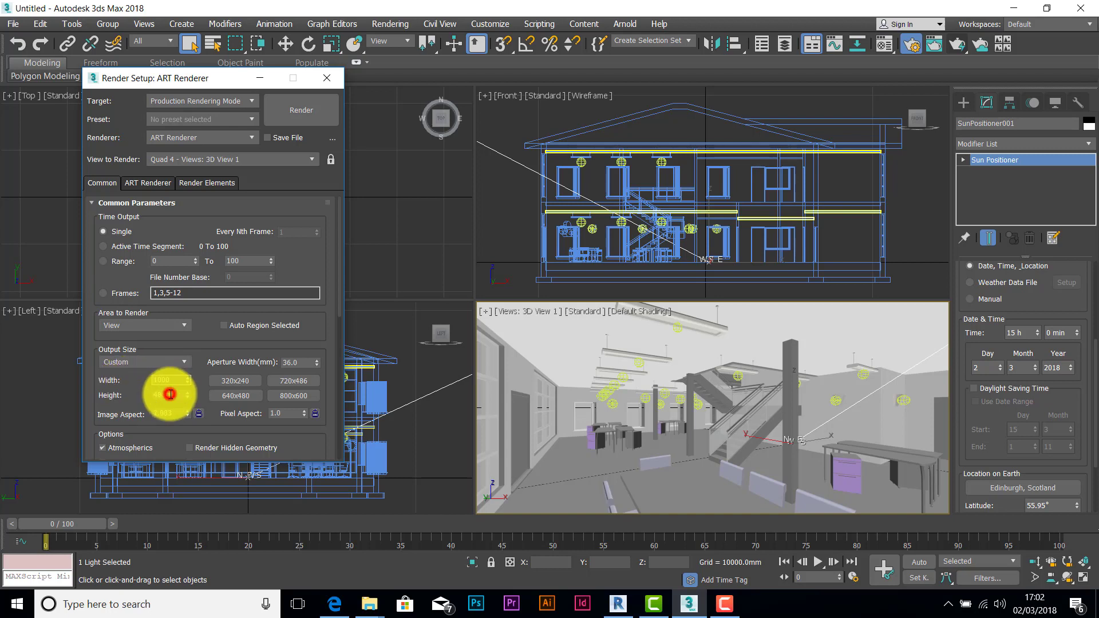
text(500)
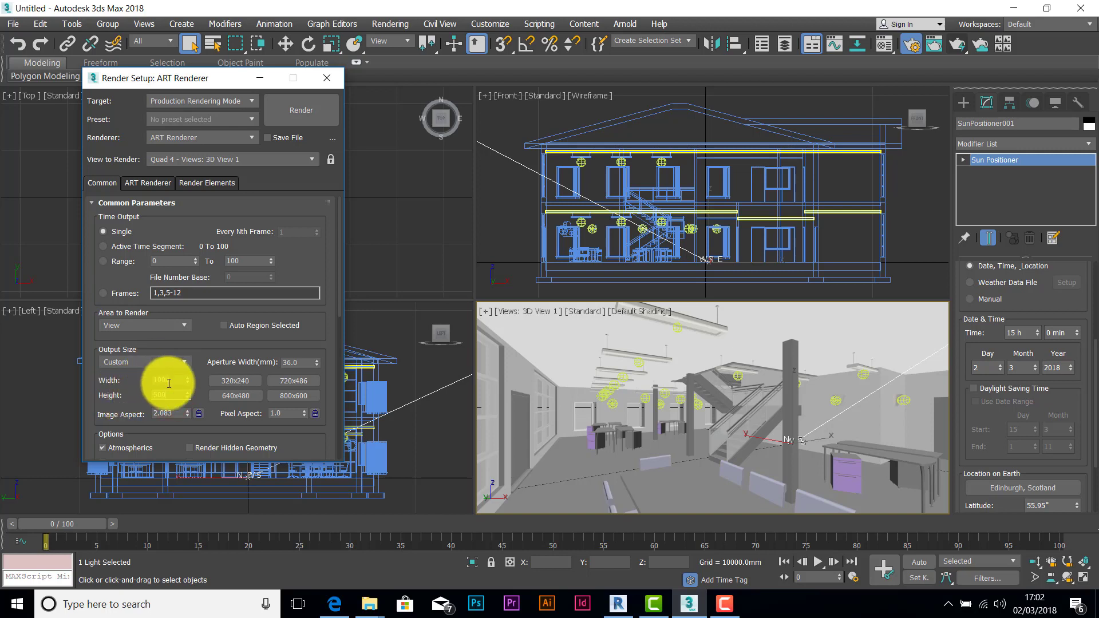
click(169, 380)
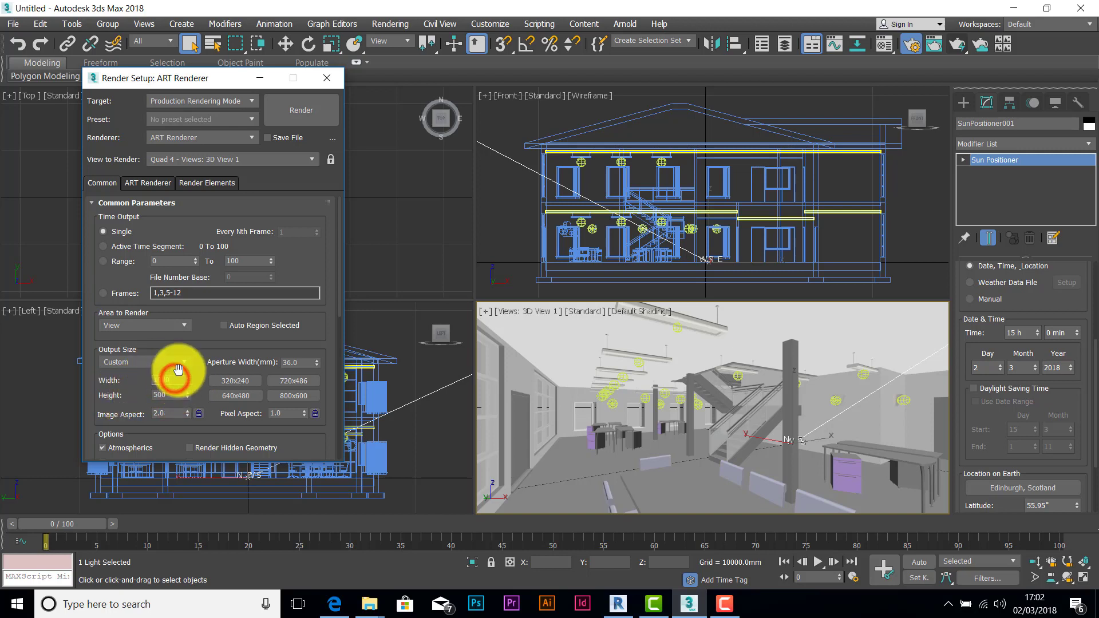
click(308, 438)
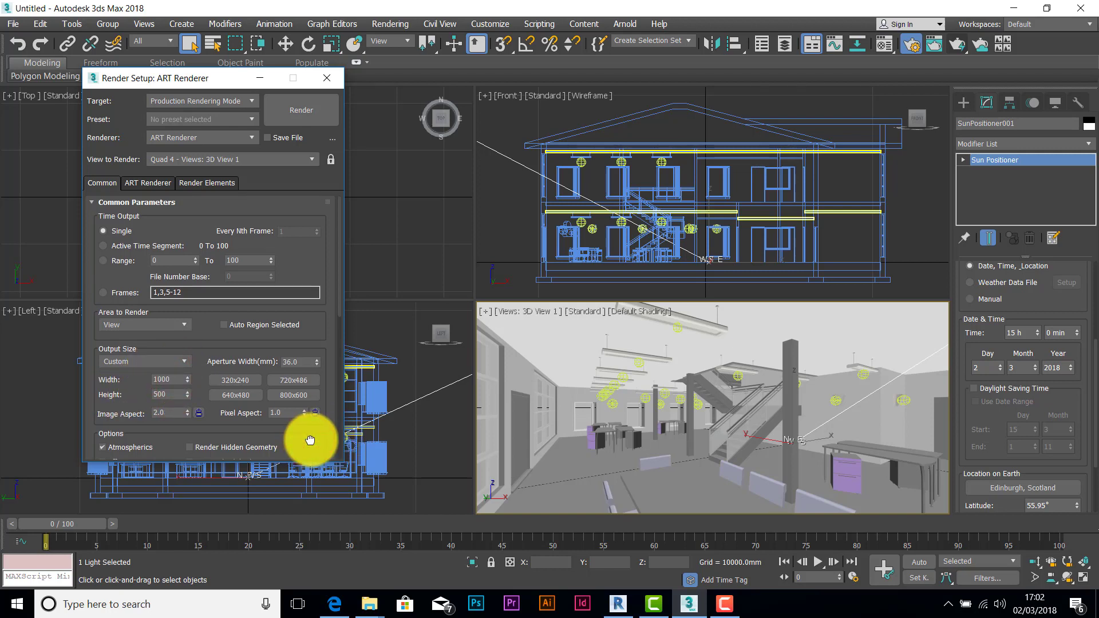
click(331, 81)
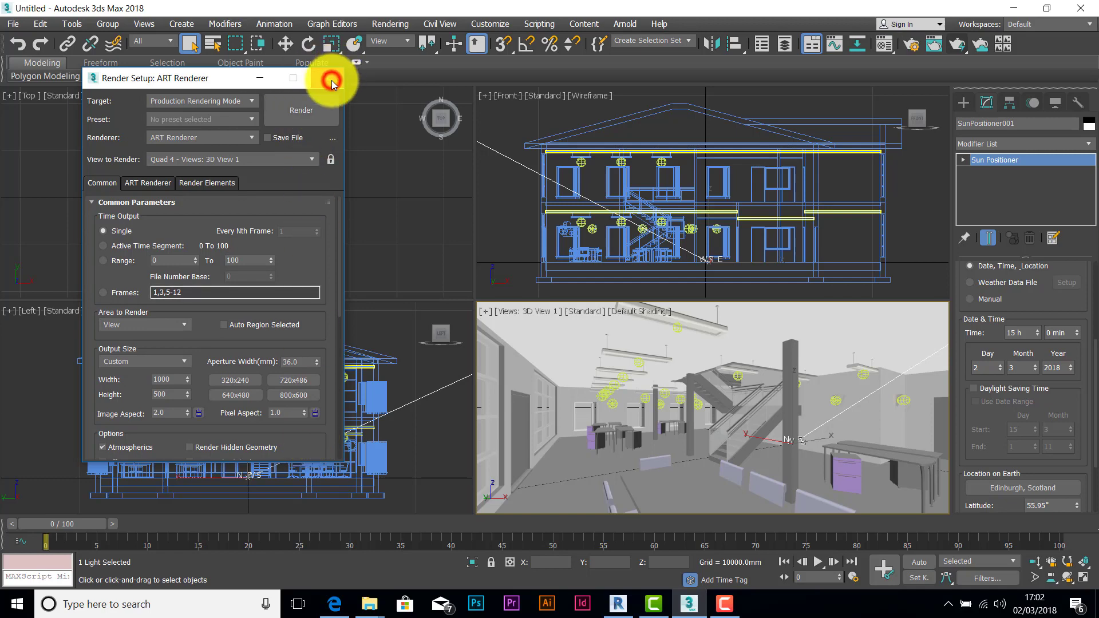
- Show safe frames in the 3D View 1 viewport and run a test render of it, cancelling partway and closing the rendered frame
click(520, 312)
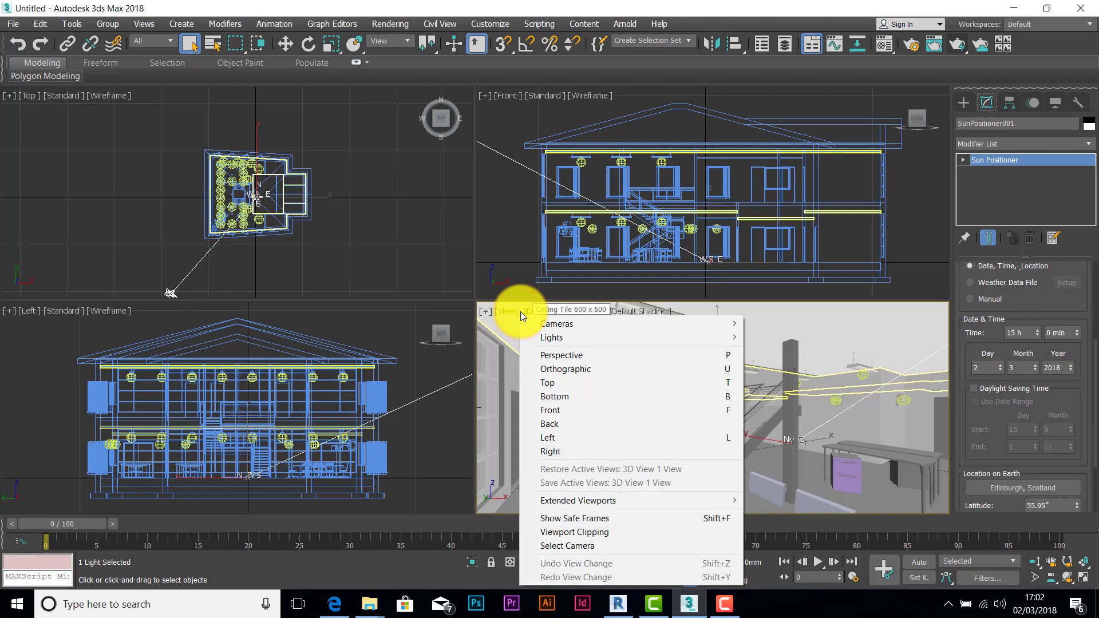
click(572, 519)
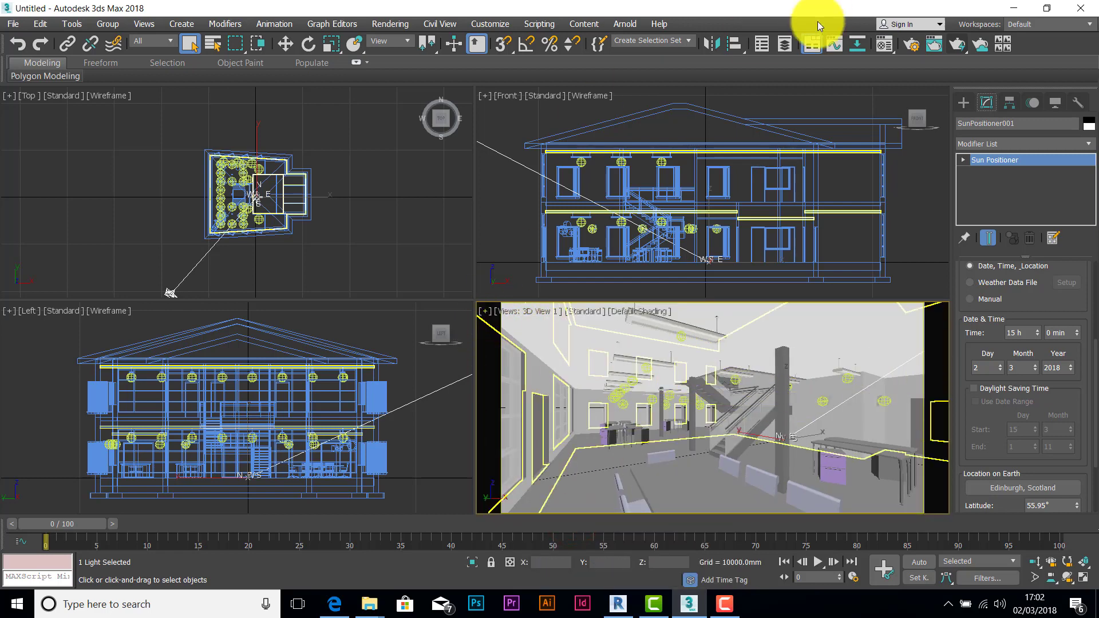
click(961, 47)
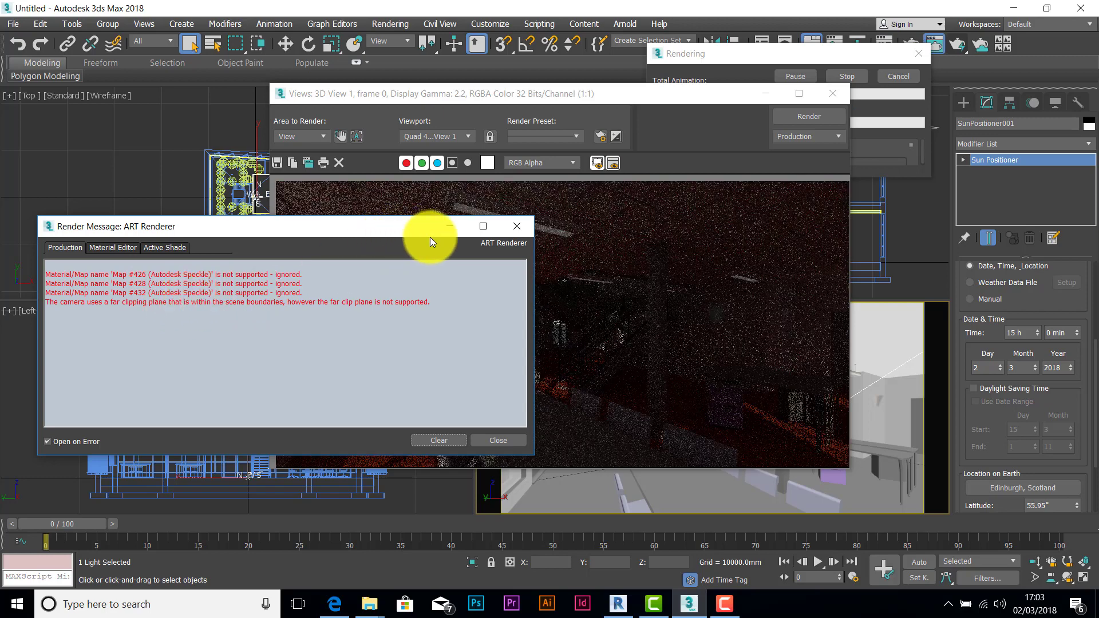
click(497, 442)
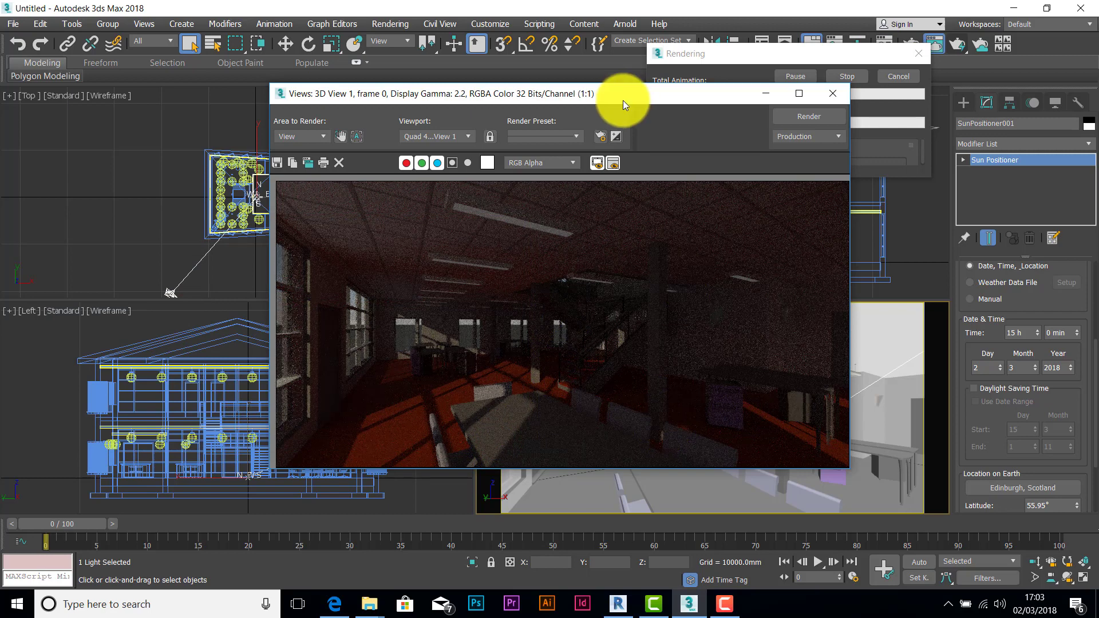
drag(623, 101, 417, 95)
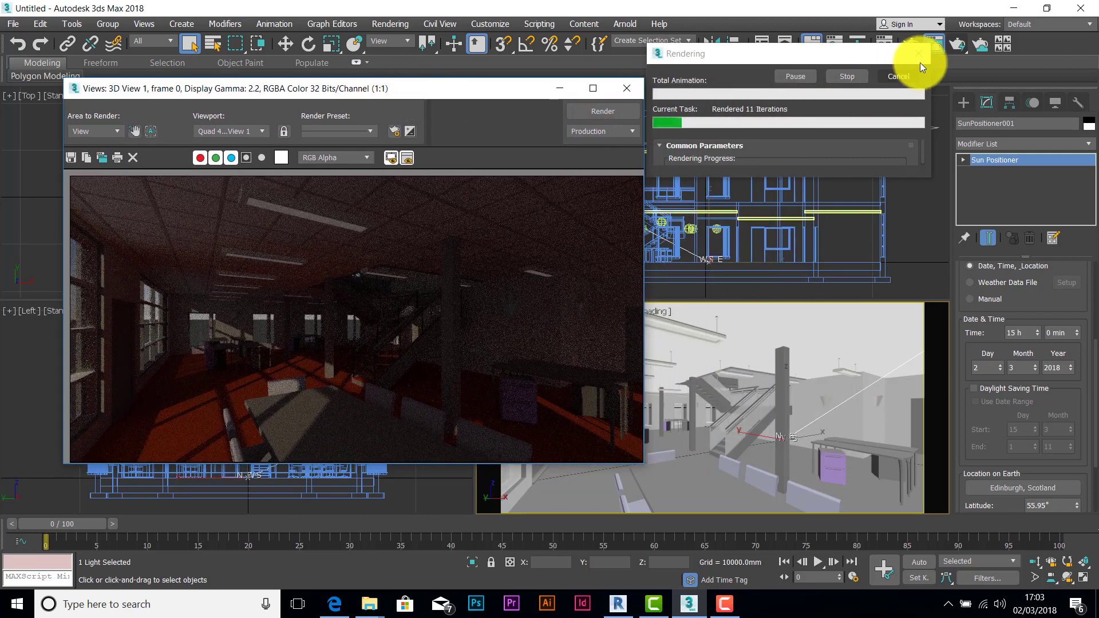
click(894, 76)
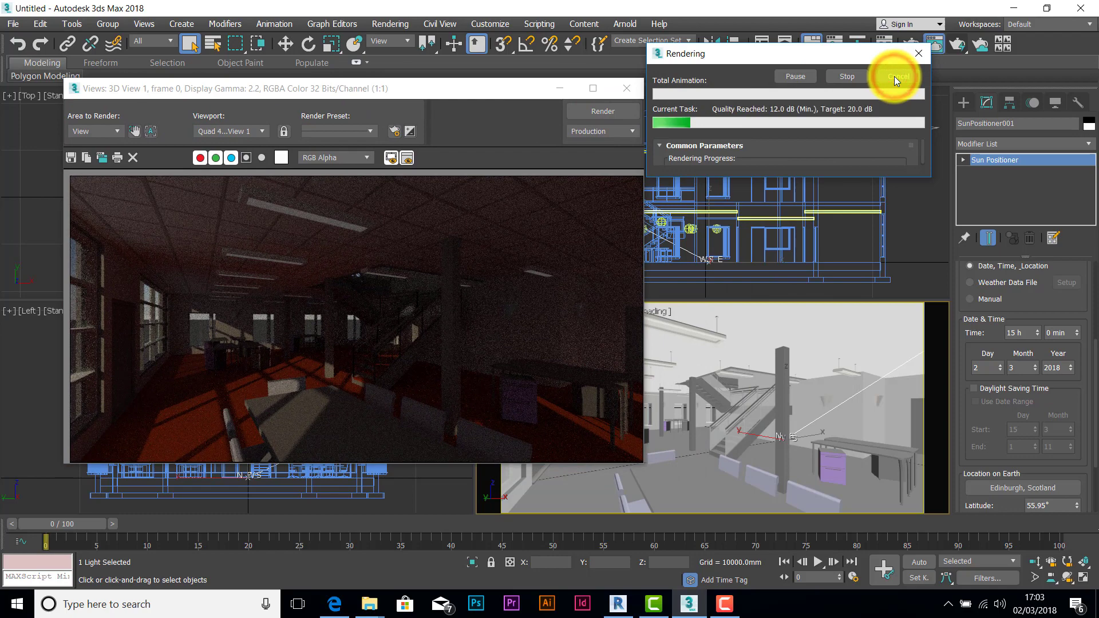
click(626, 89)
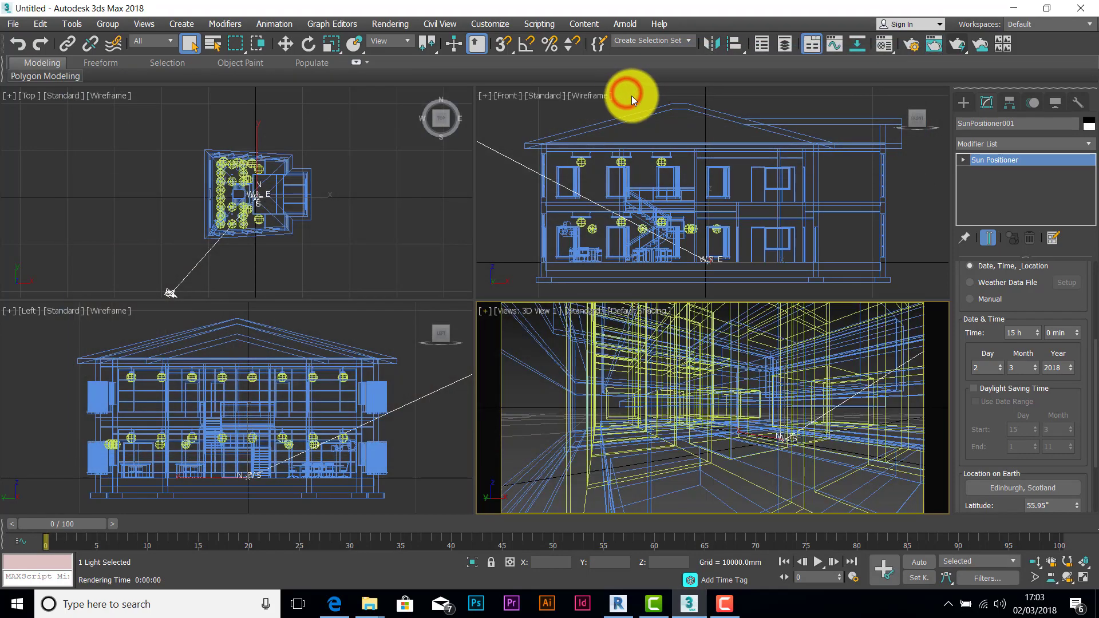
- In the exposure control settings, turn off Use Physical Camera Controls if Available and set the global Exposure Value to 12 EV
click(395, 23)
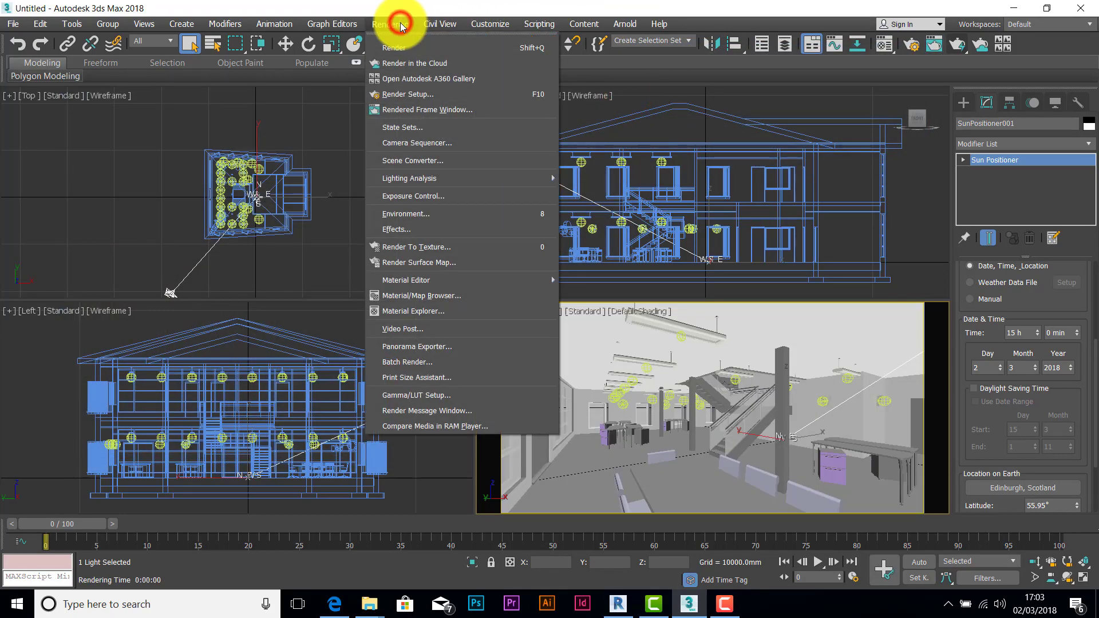
click(410, 197)
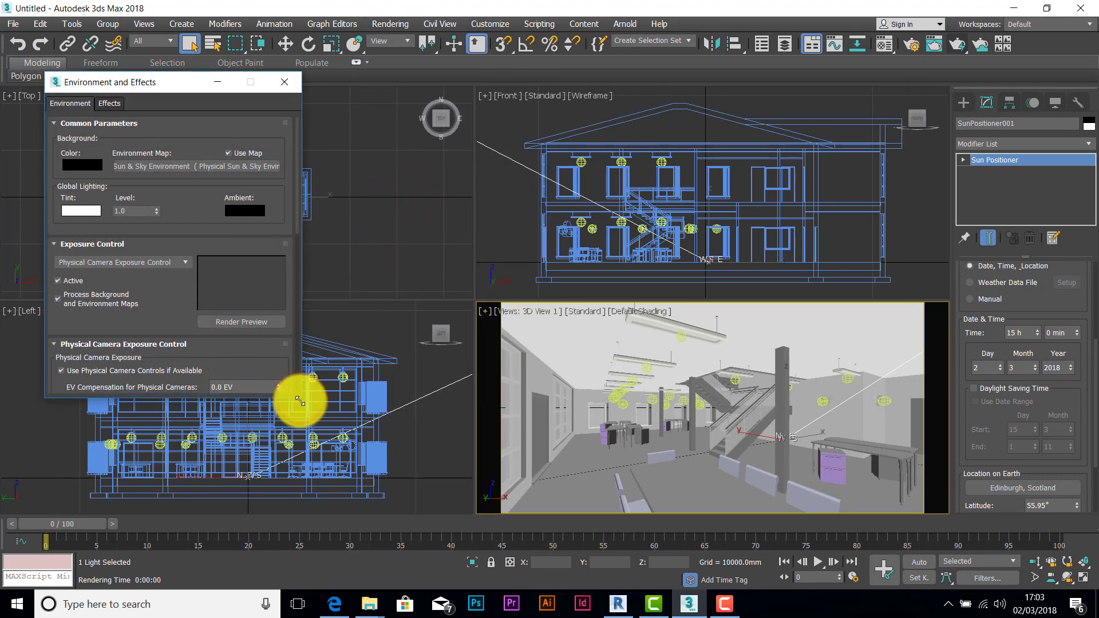
drag(299, 400, 303, 529)
drag(195, 410, 203, 270)
click(61, 239)
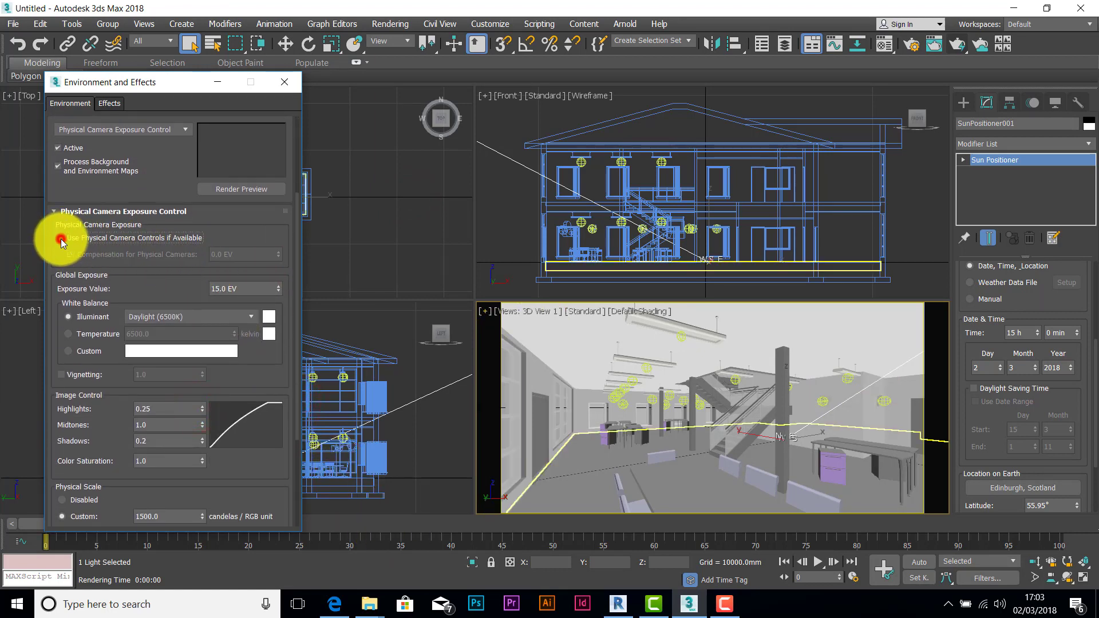
double_click(228, 288)
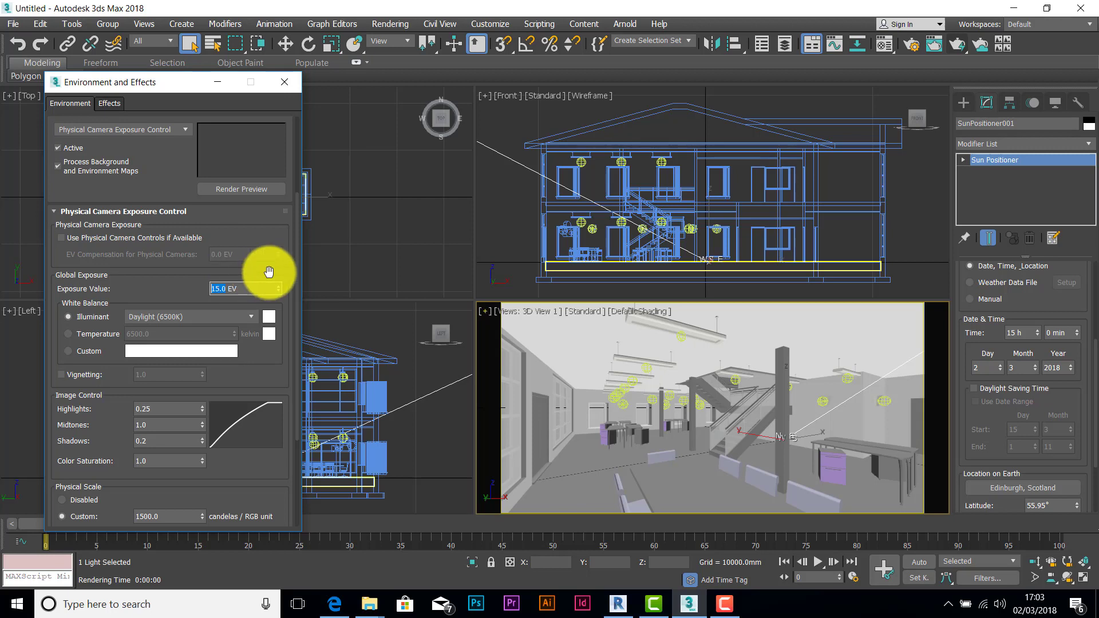
key(Return)
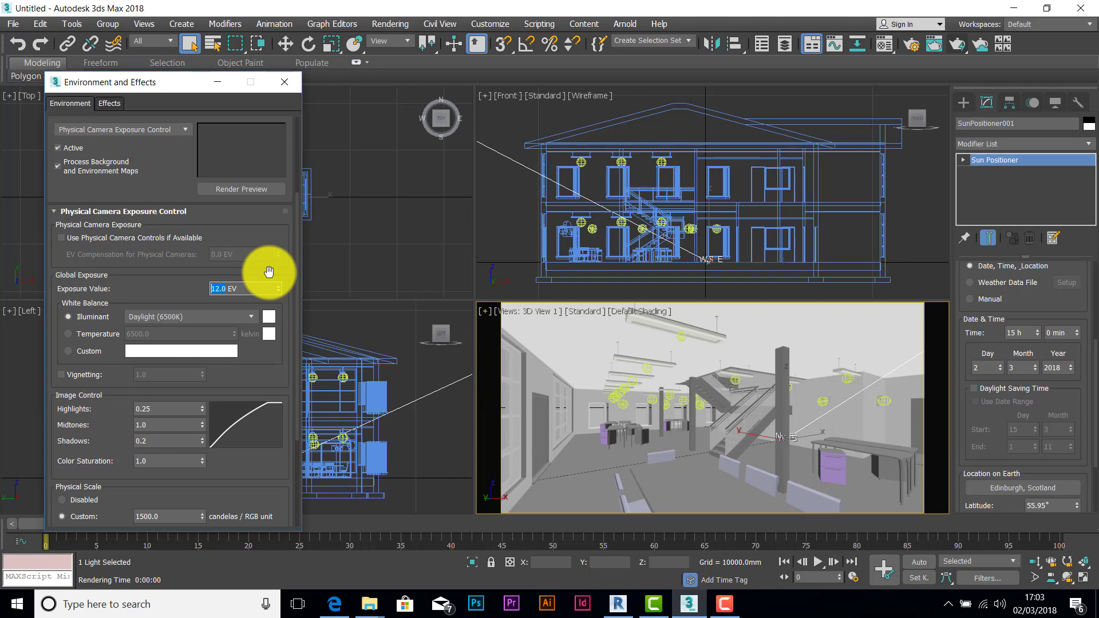
- Render the 3D View 1 view to check the exposure, cancel the render partway, and close the rendered frame and environment settings
click(960, 43)
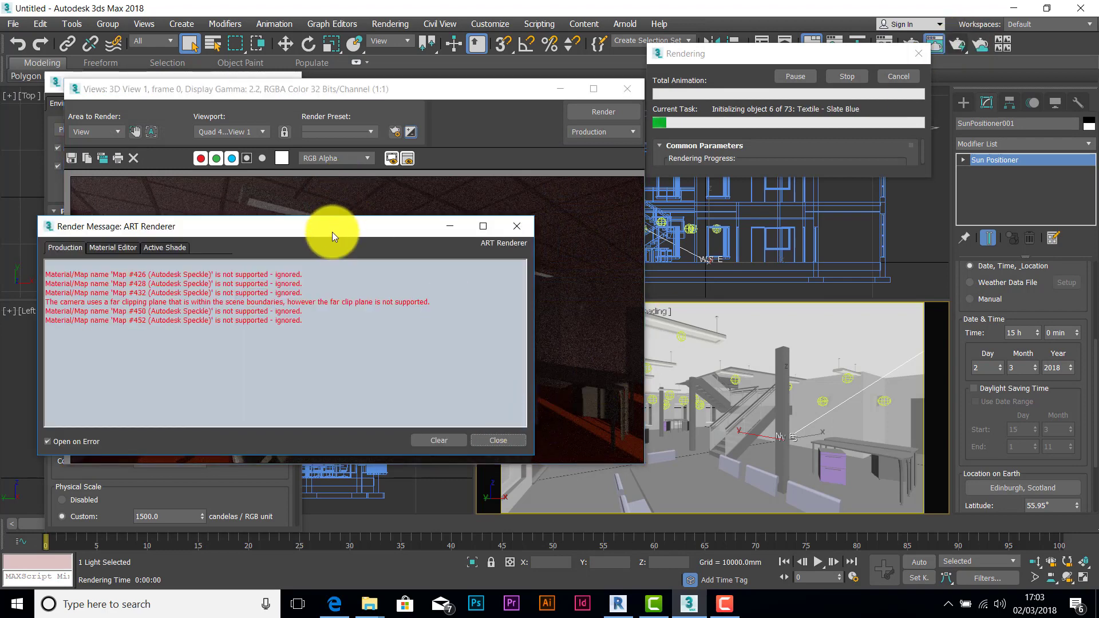
drag(332, 232, 690, 284)
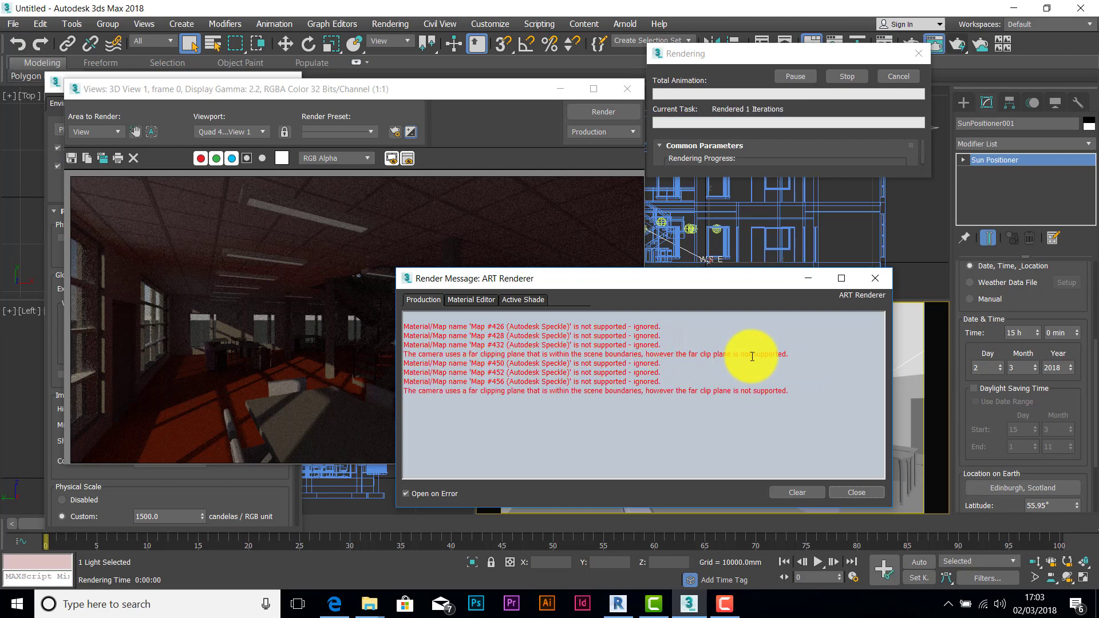
click(864, 491)
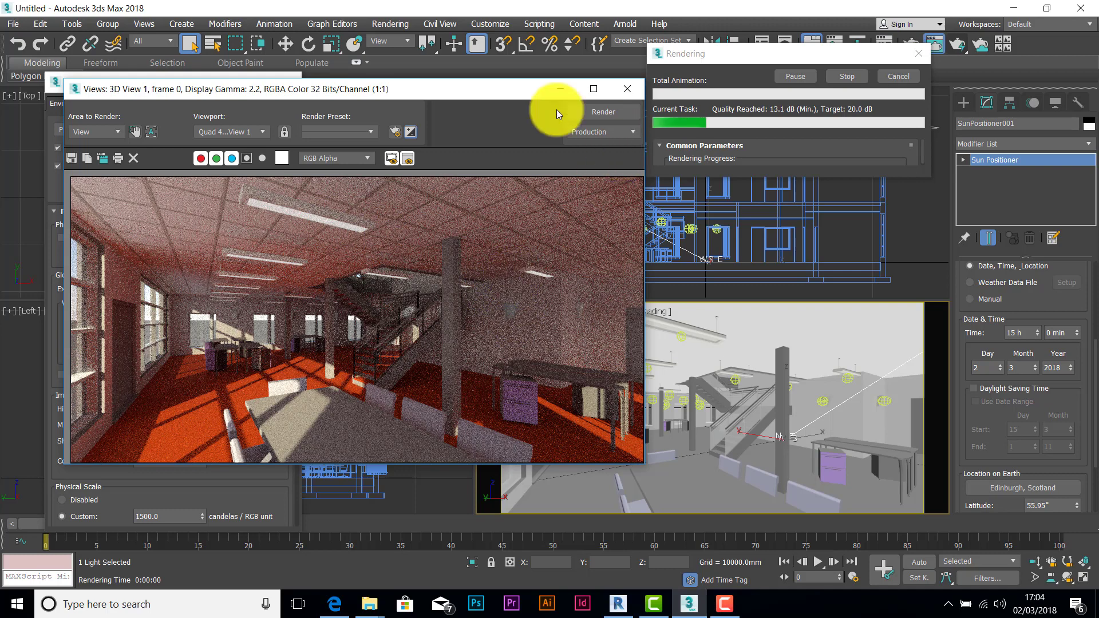
drag(399, 90, 378, 109)
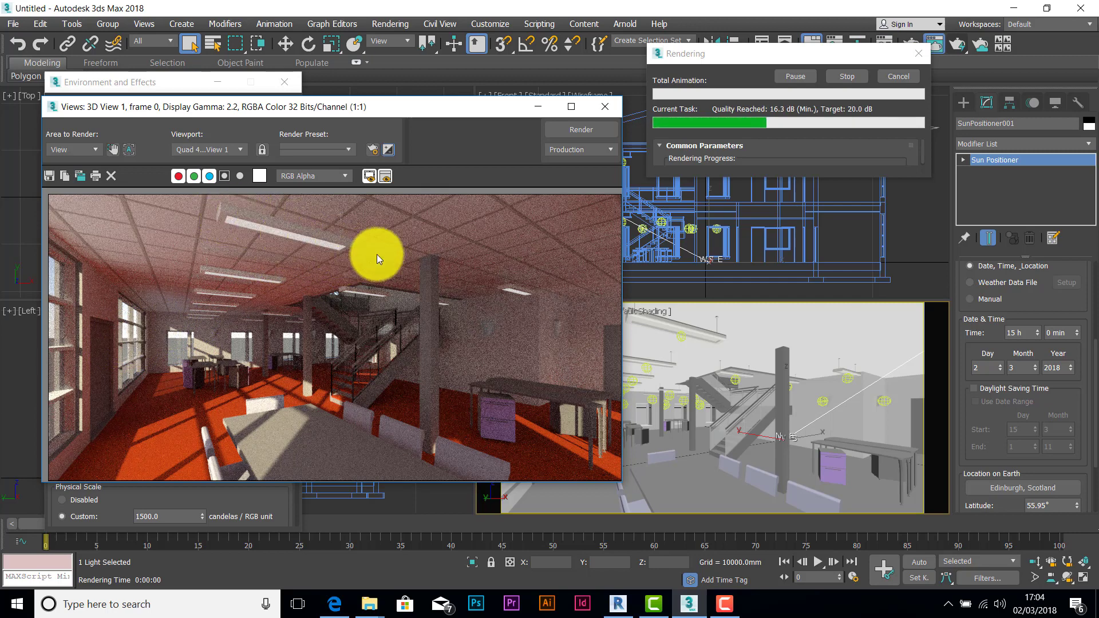
click(912, 78)
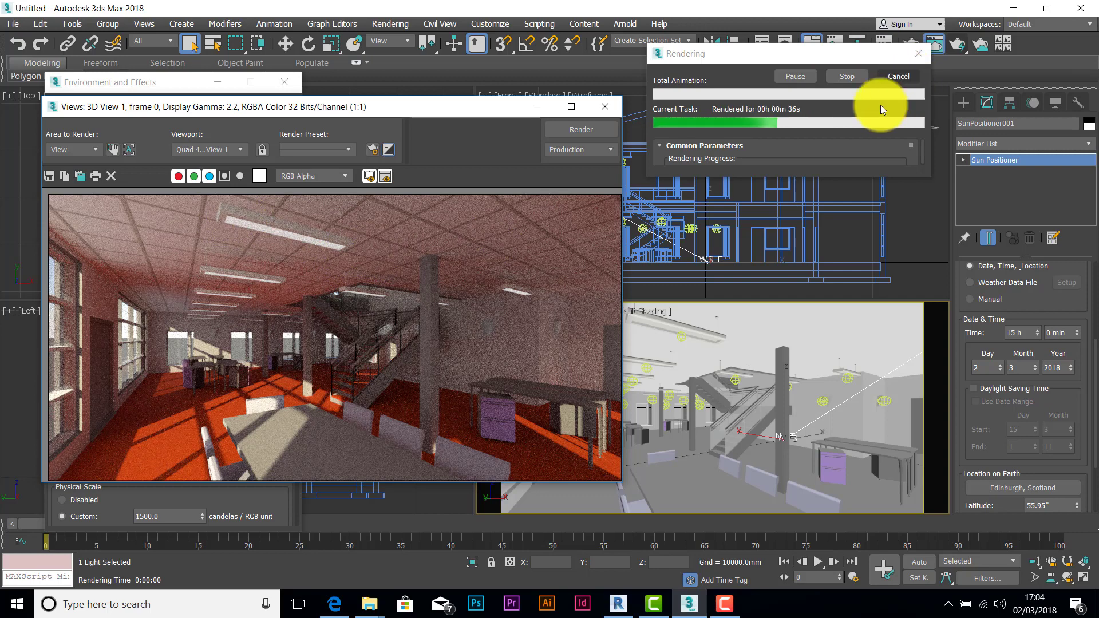
click(901, 77)
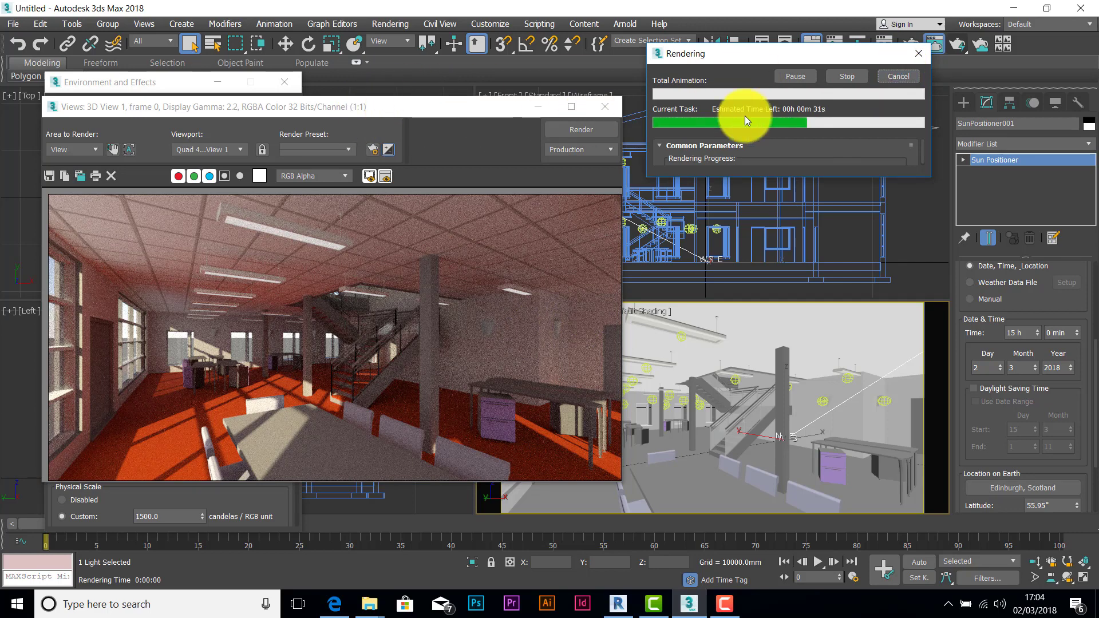
click(901, 77)
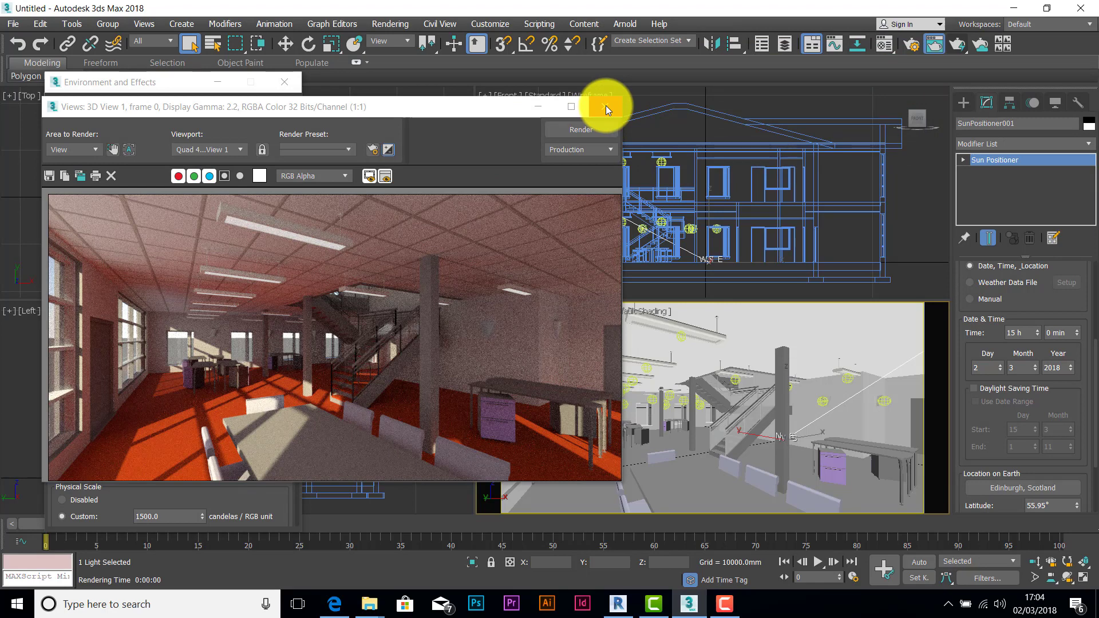
click(606, 107)
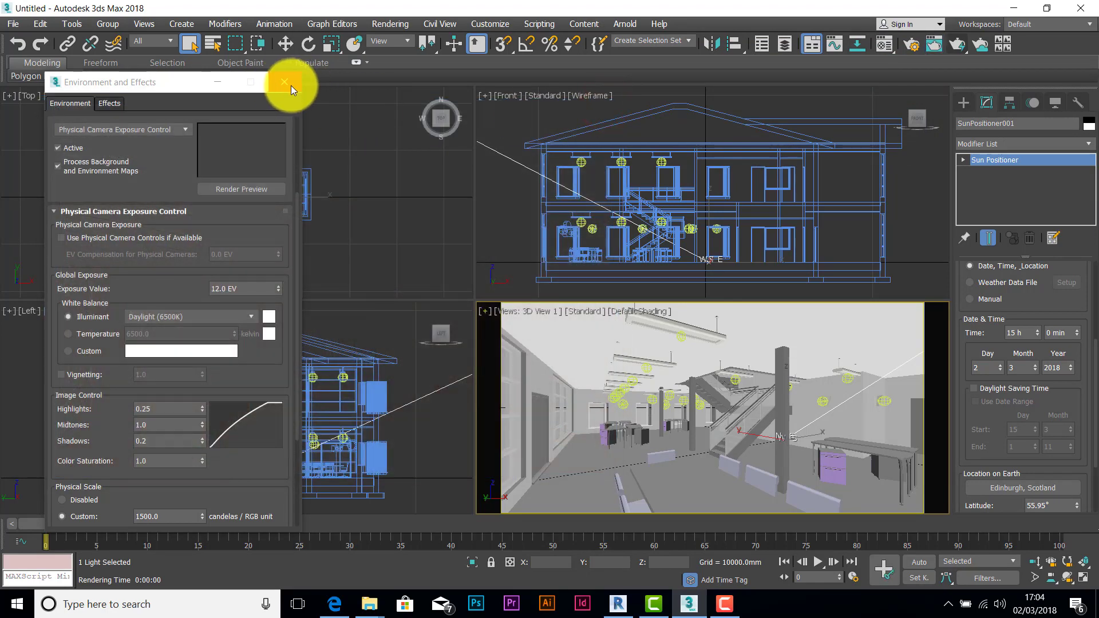
click(284, 83)
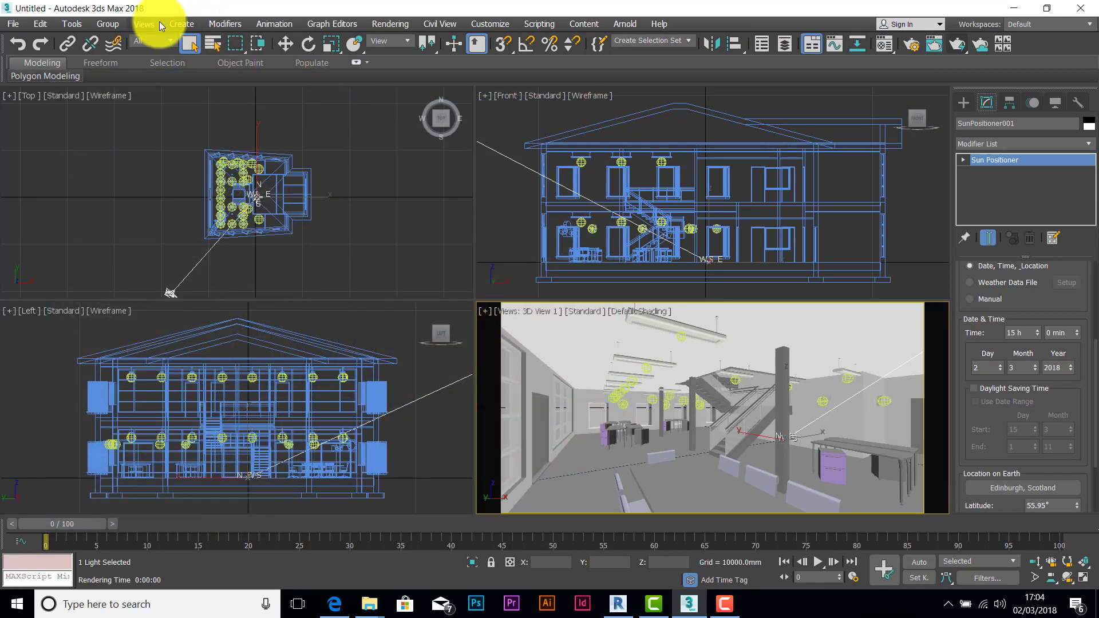
- Open the Light Lister and select each of the three photometric light entries in turn to identify which lights it controls
click(72, 24)
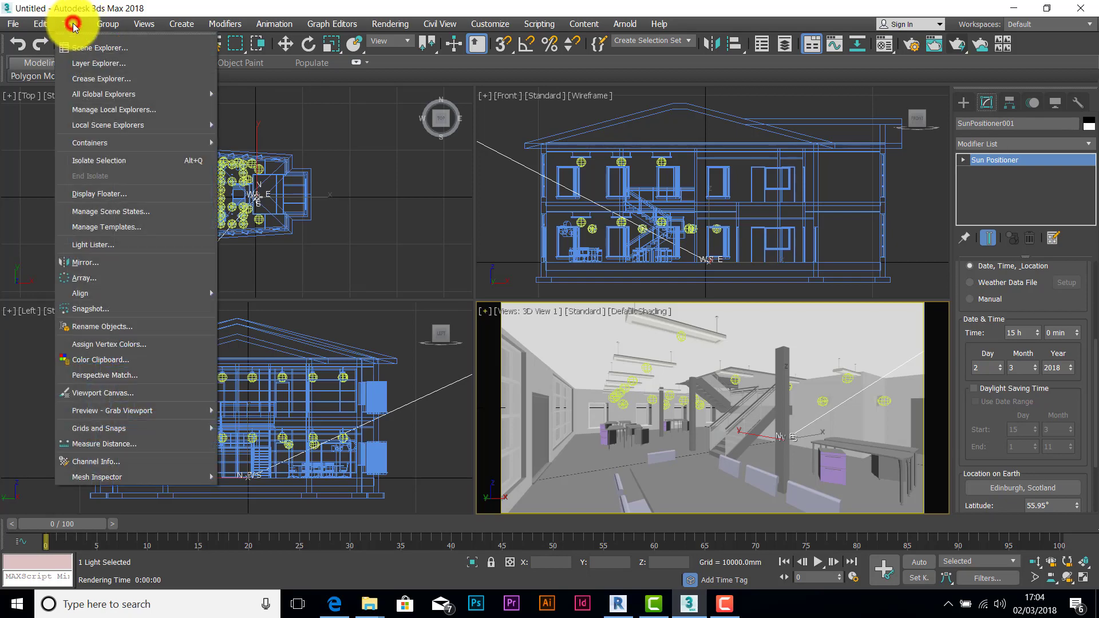
click(101, 246)
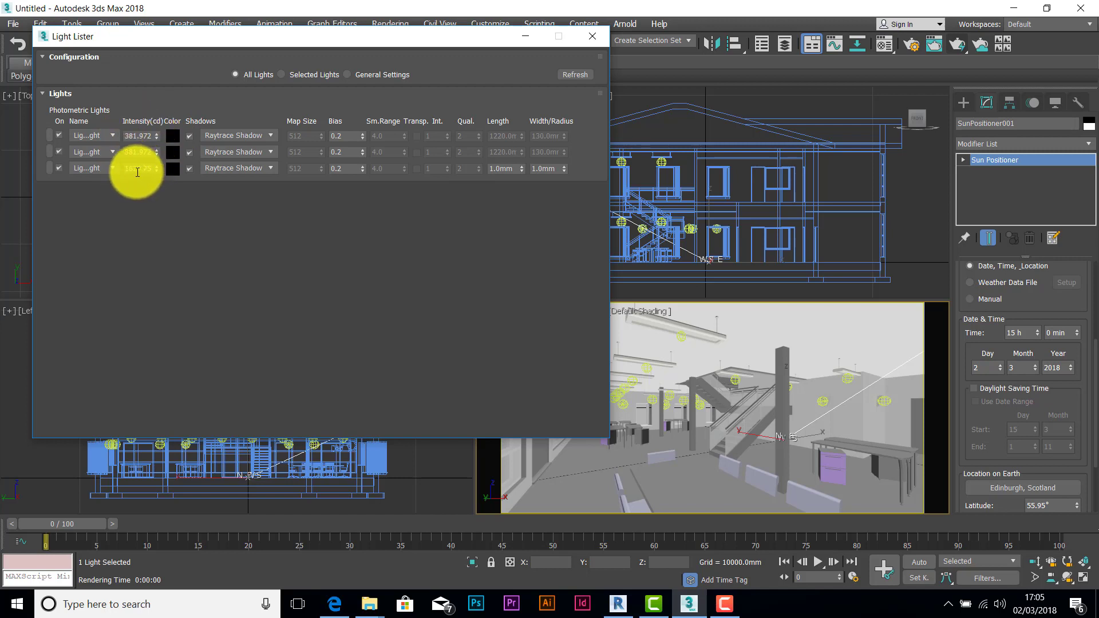
click(49, 168)
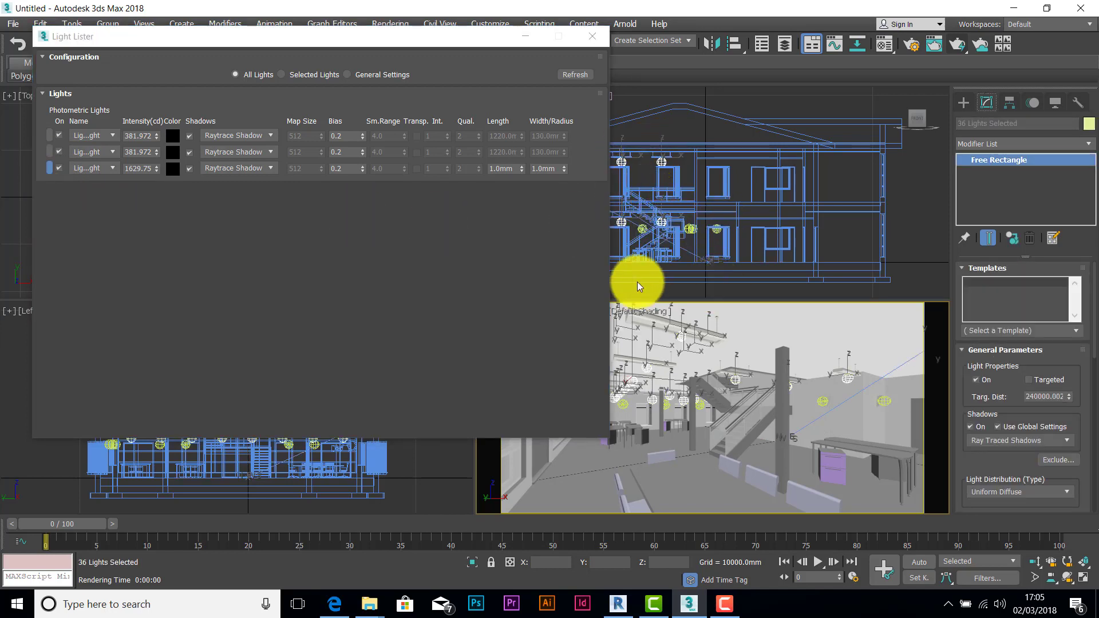
click(50, 151)
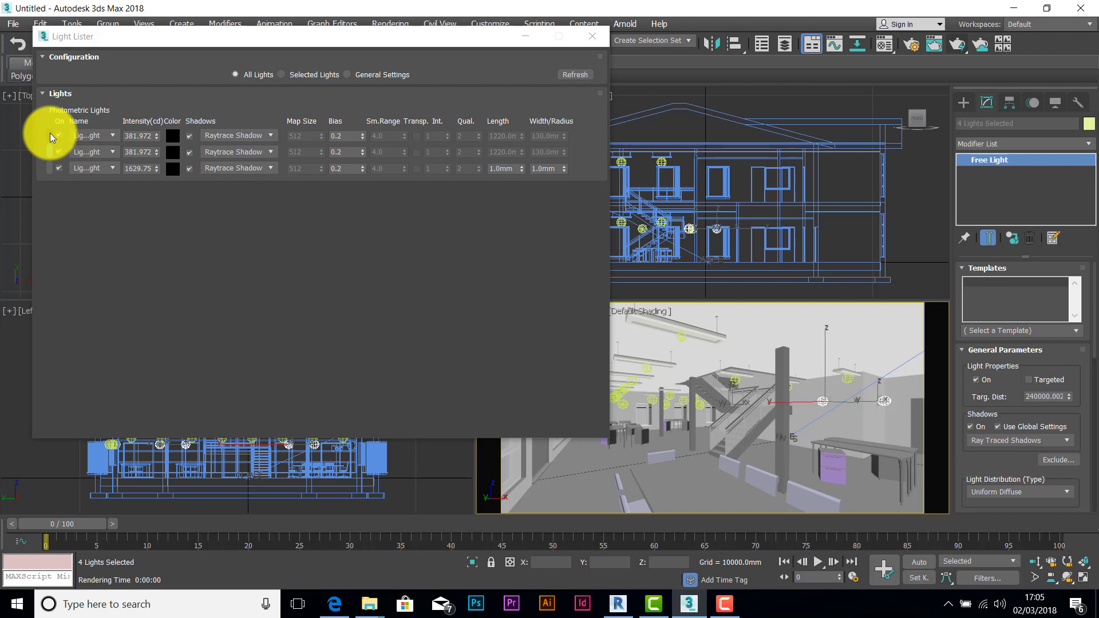
click(50, 135)
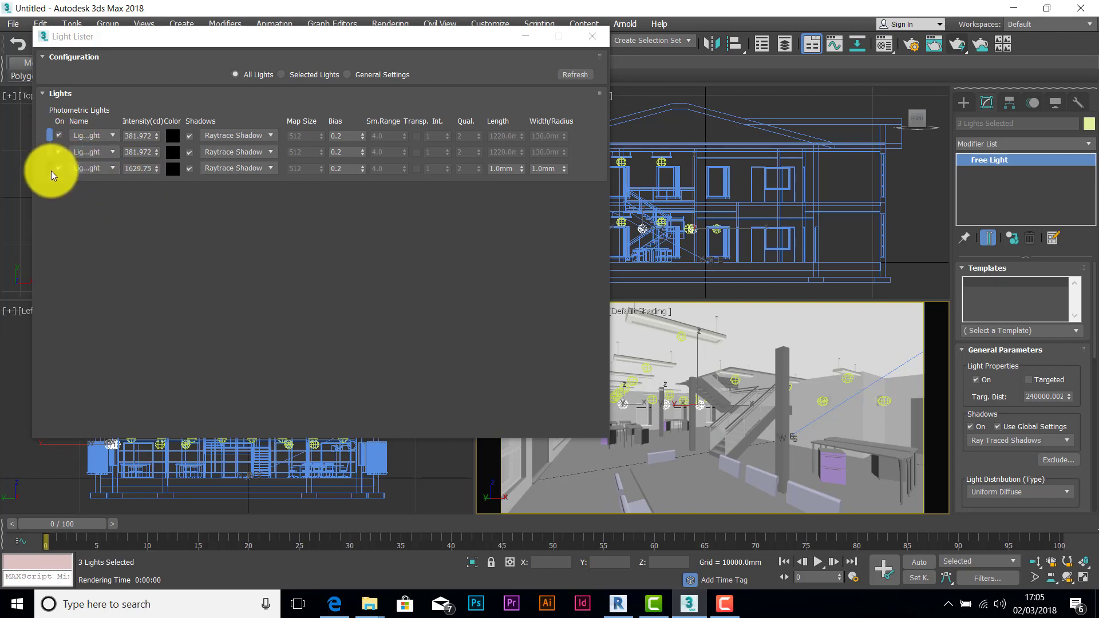
- Set the intensity of the third photometric light entry to 5000 cd and of the first two entries to 2500 cd each
double_click(152, 170)
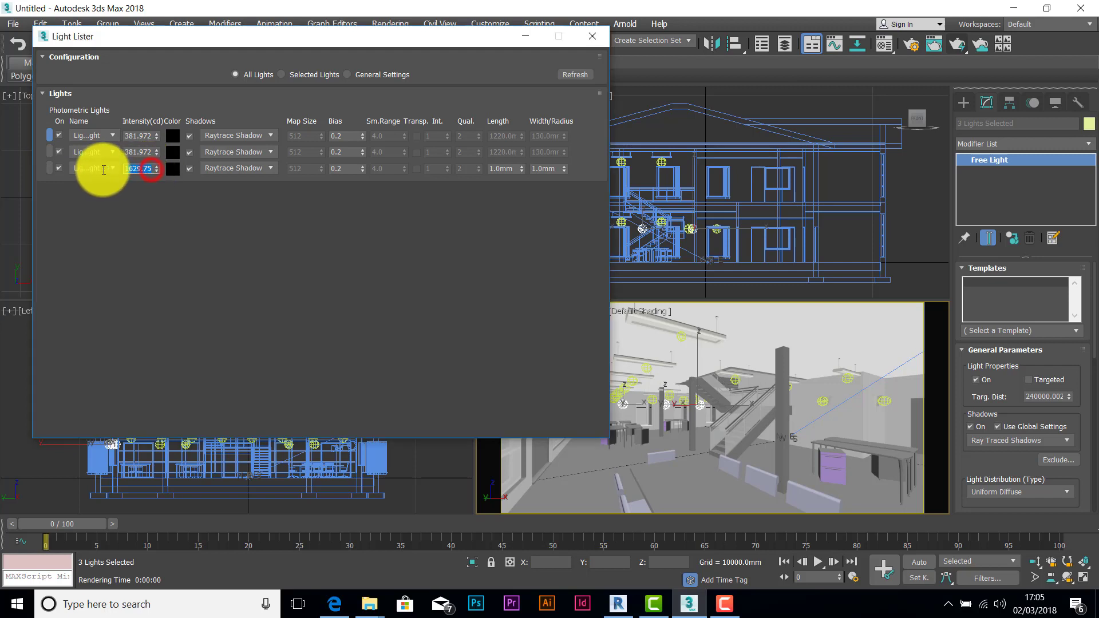
text(5000)
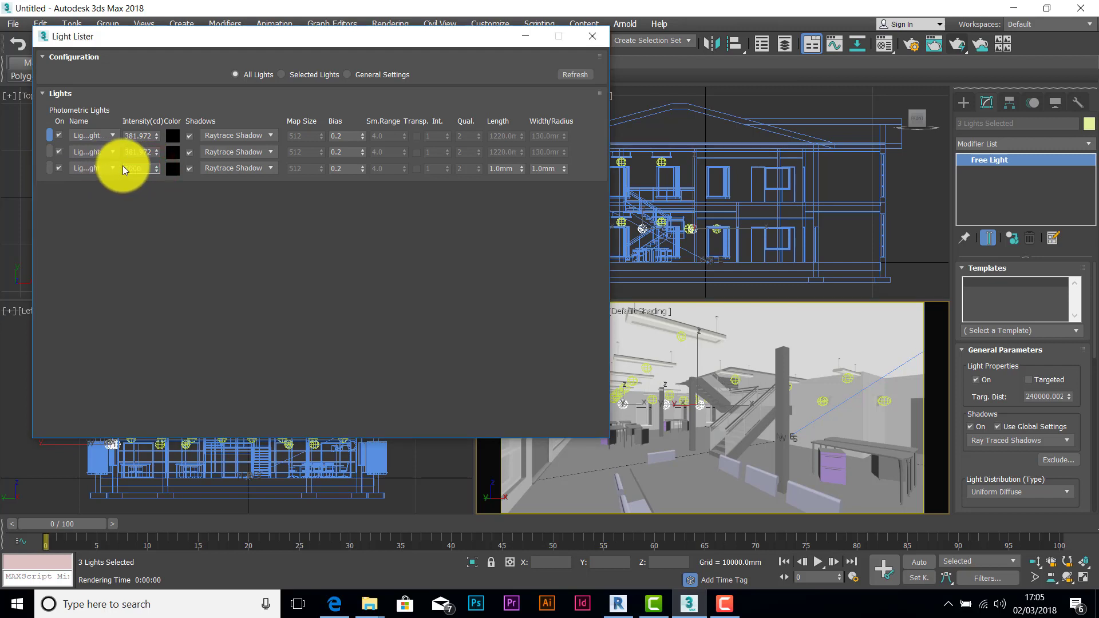
double_click(151, 153)
text(25)
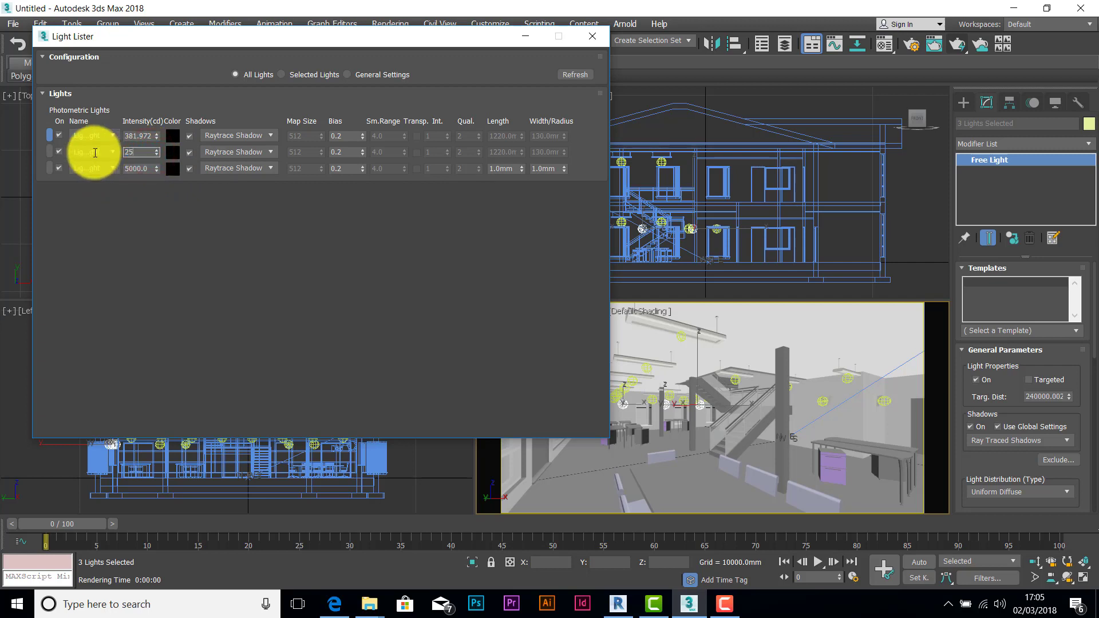
text(500)
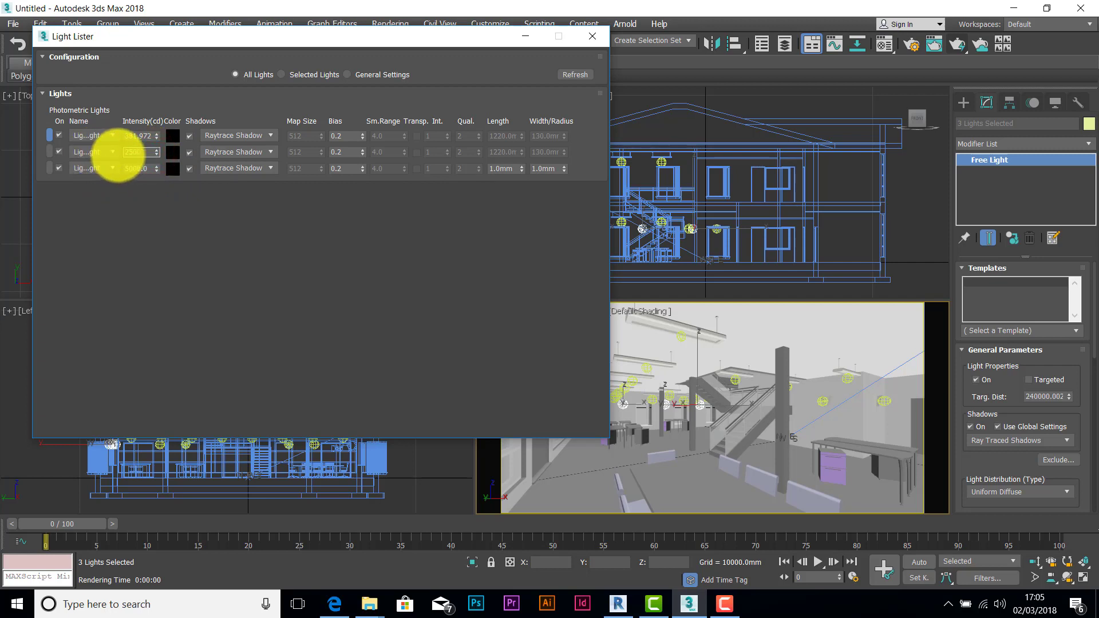
double_click(151, 135)
text(2500)
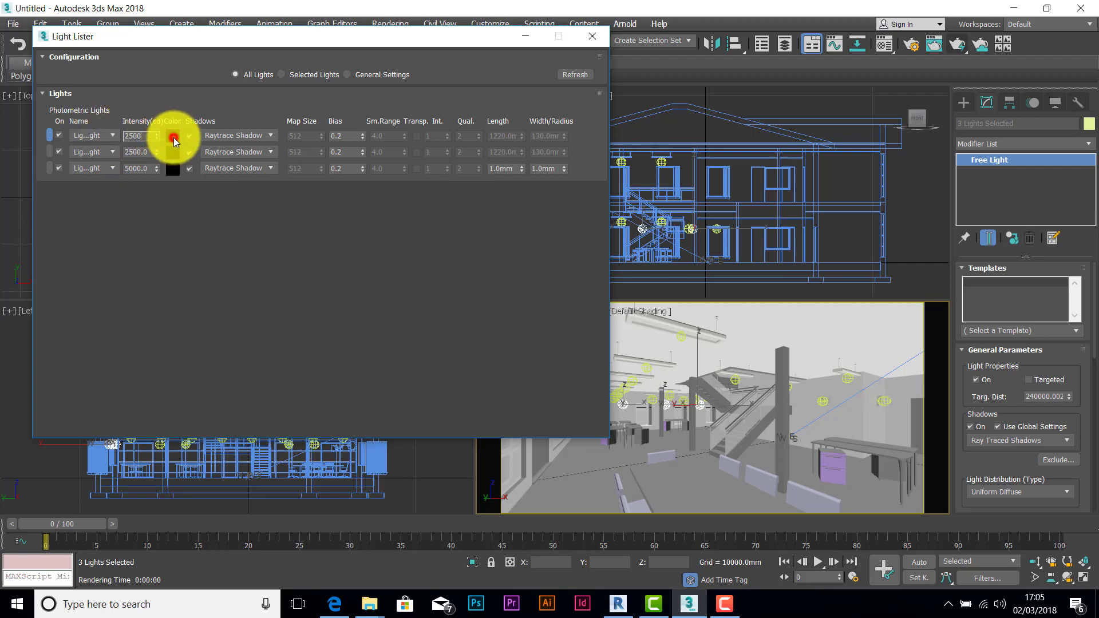
- Set the light colour of all three photometric light entries in the Light Lister to pure white
click(174, 140)
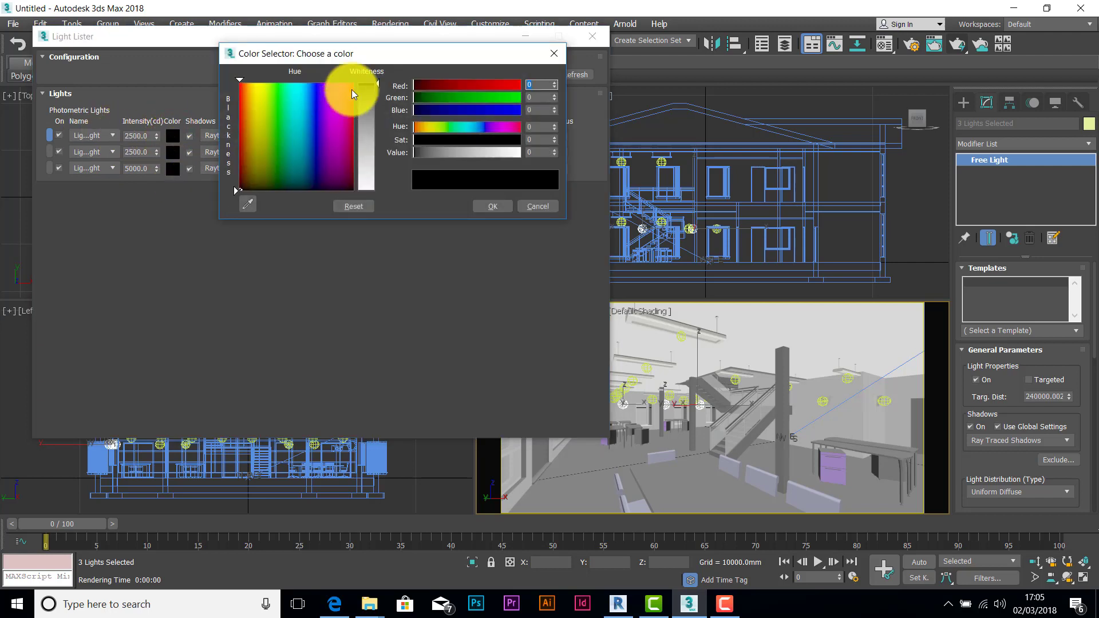
drag(377, 84, 371, 191)
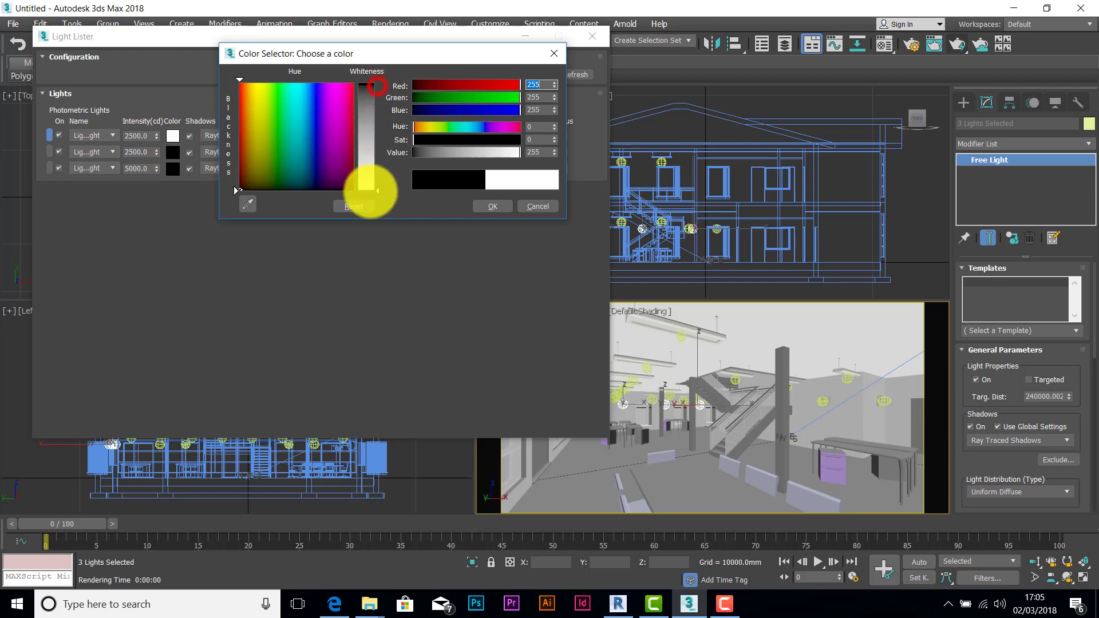
click(488, 205)
click(172, 152)
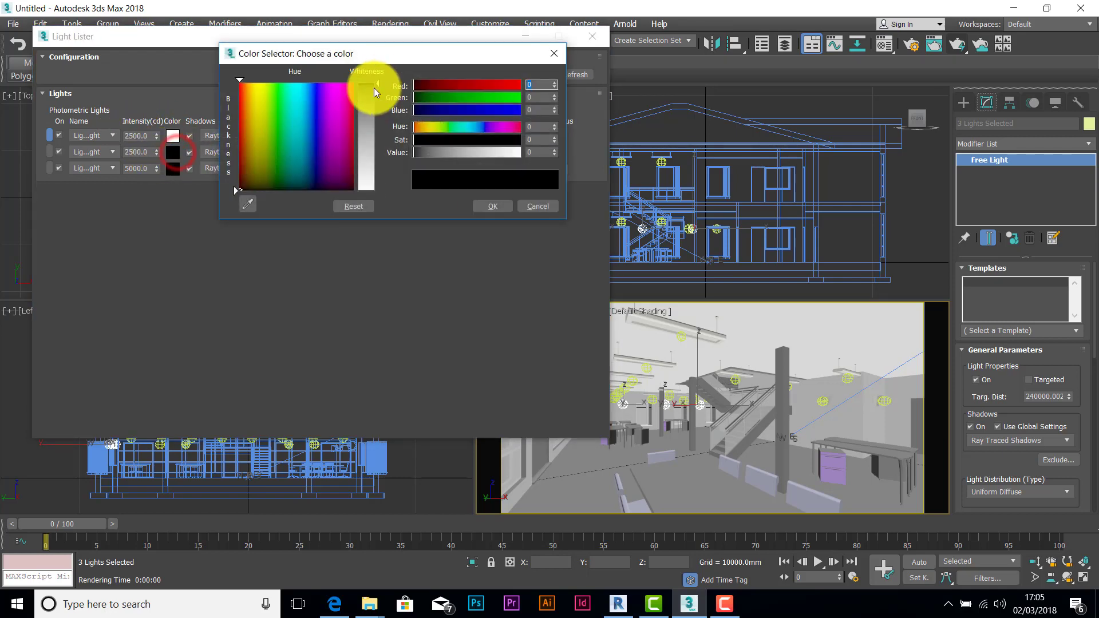
drag(376, 84, 373, 190)
click(492, 205)
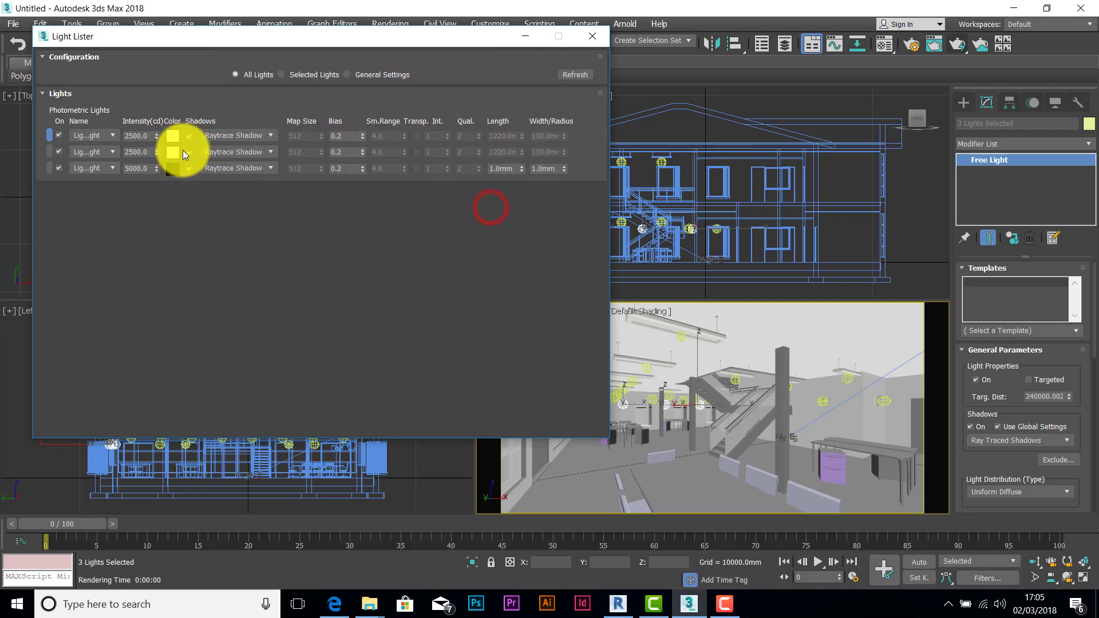
click(173, 169)
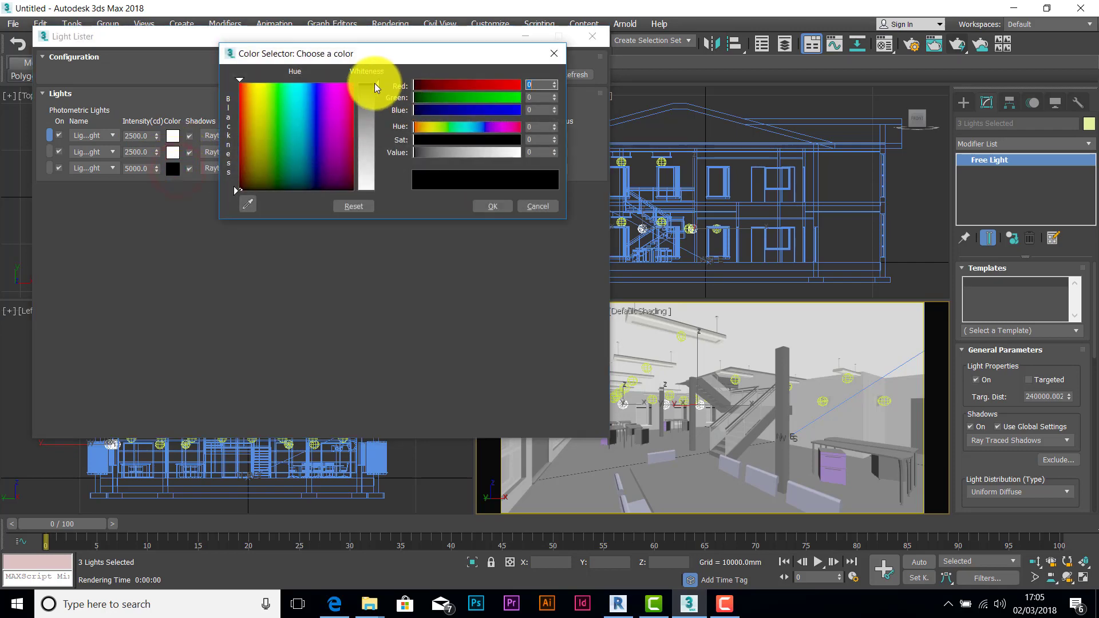
drag(374, 87, 378, 191)
click(499, 205)
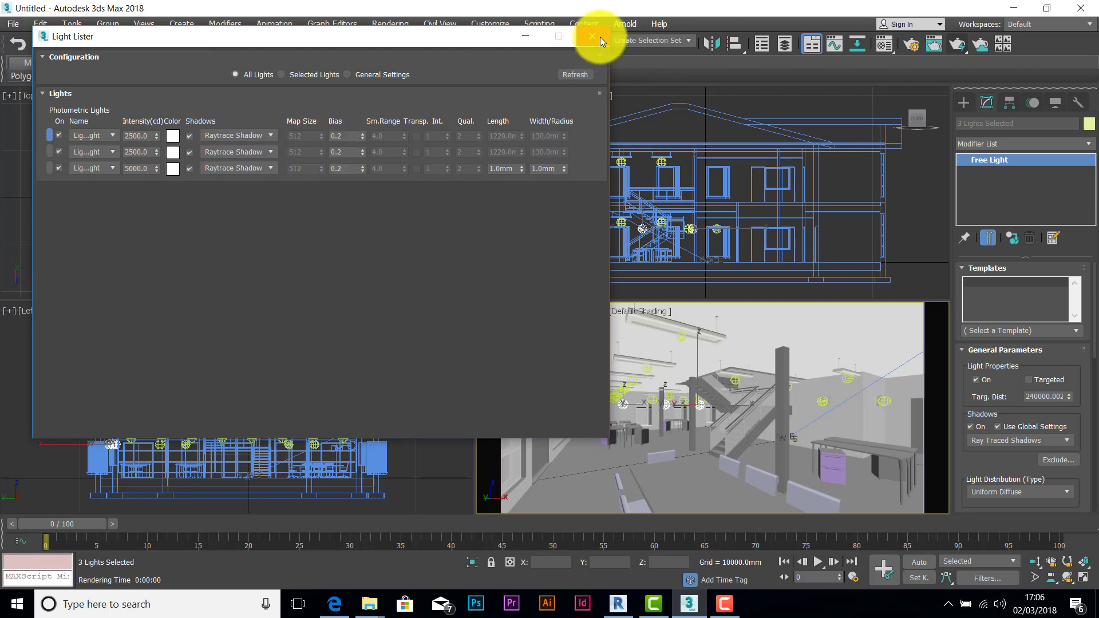
- Test-render the 3D View 1 view, turning off Open on Error for render messages, and cancel the render partway and close the rendered frame
click(951, 47)
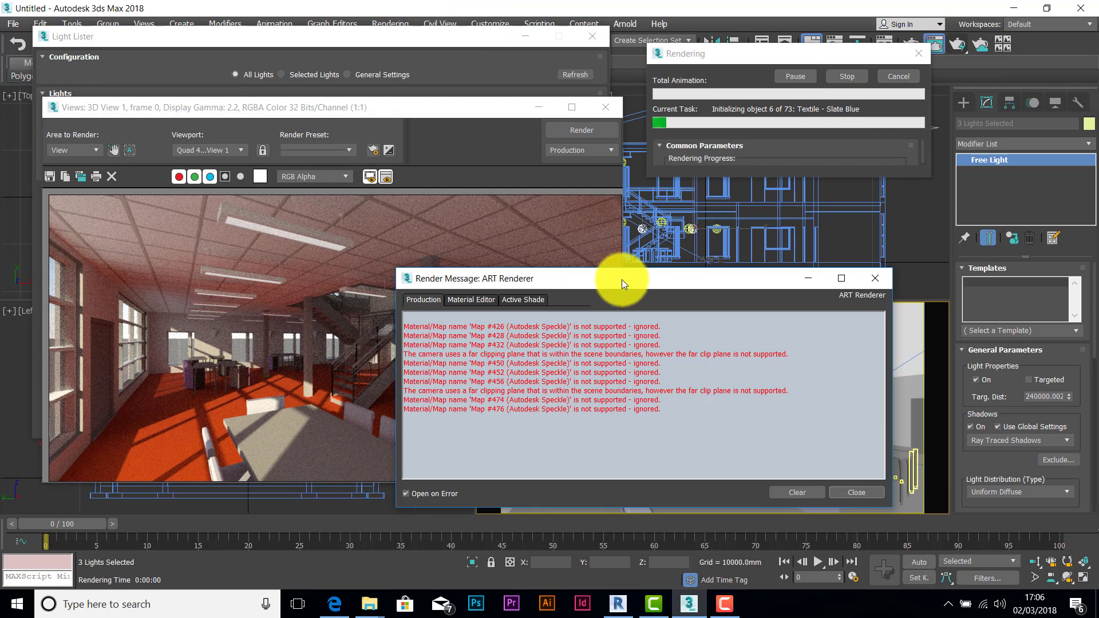
click(406, 494)
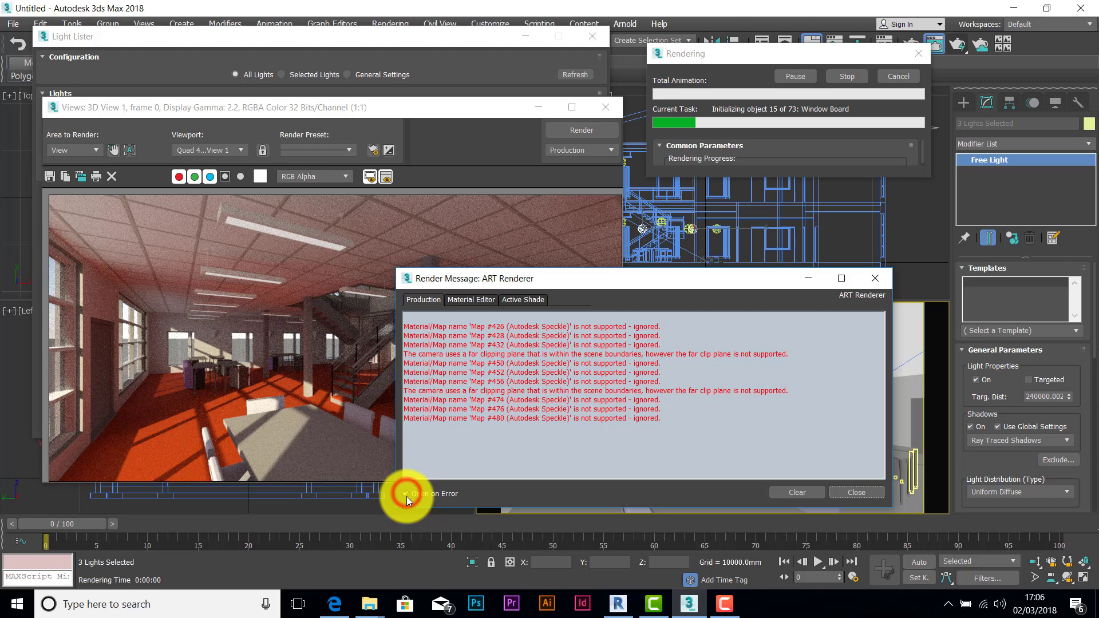
click(856, 490)
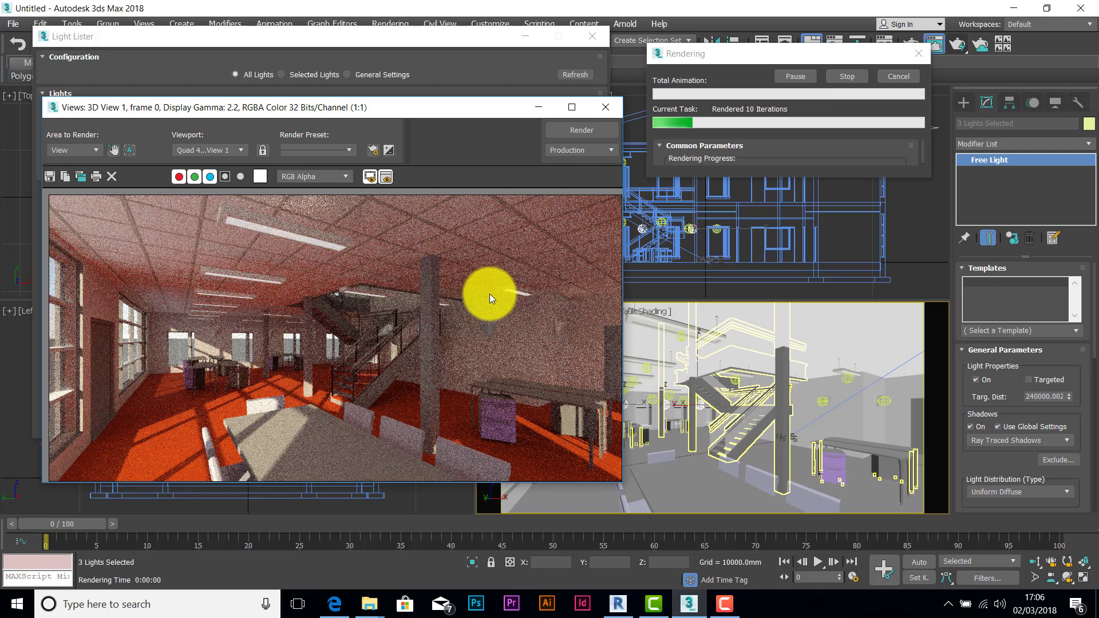
click(901, 76)
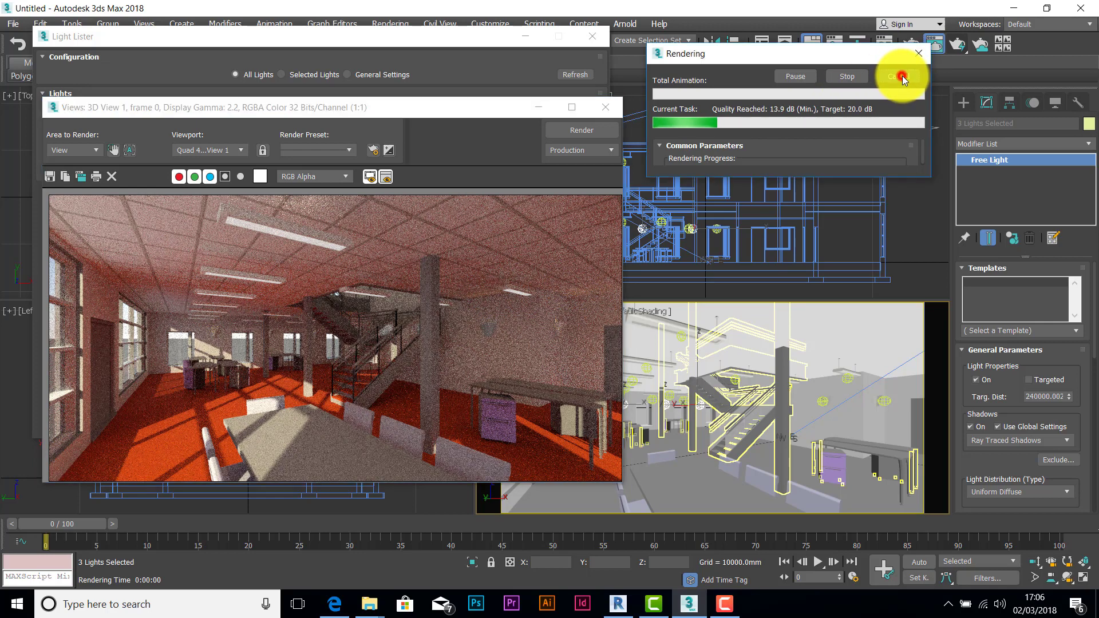
click(617, 108)
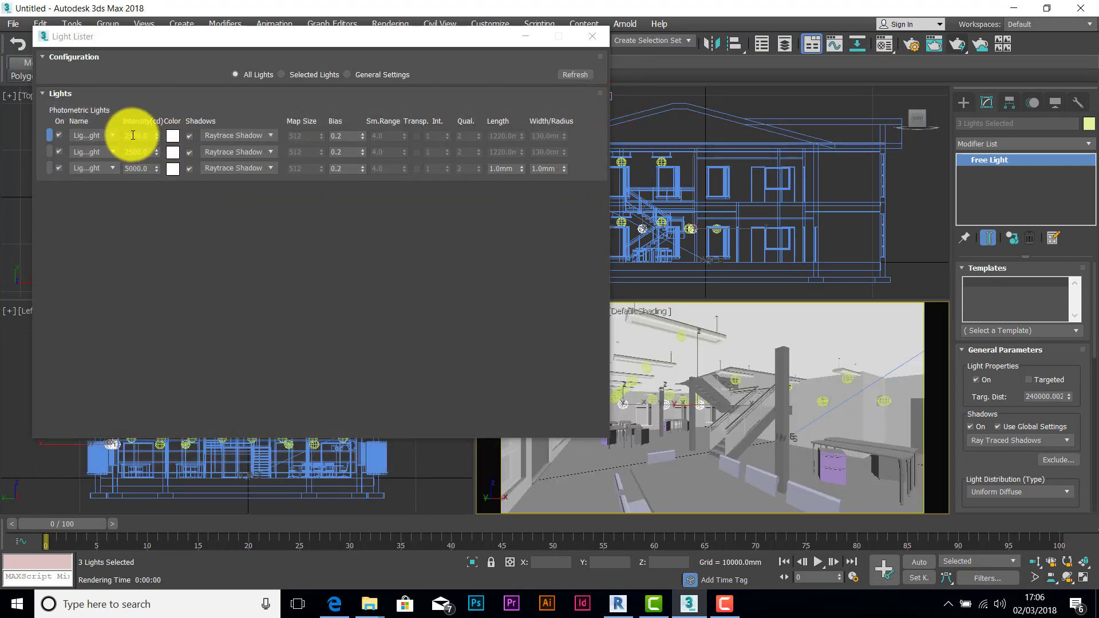
- Set the intensity of the first two photometric light entries to 5000 cd and the third to 10000 cd, and refresh the light list
double_click(134, 136)
text(5000)
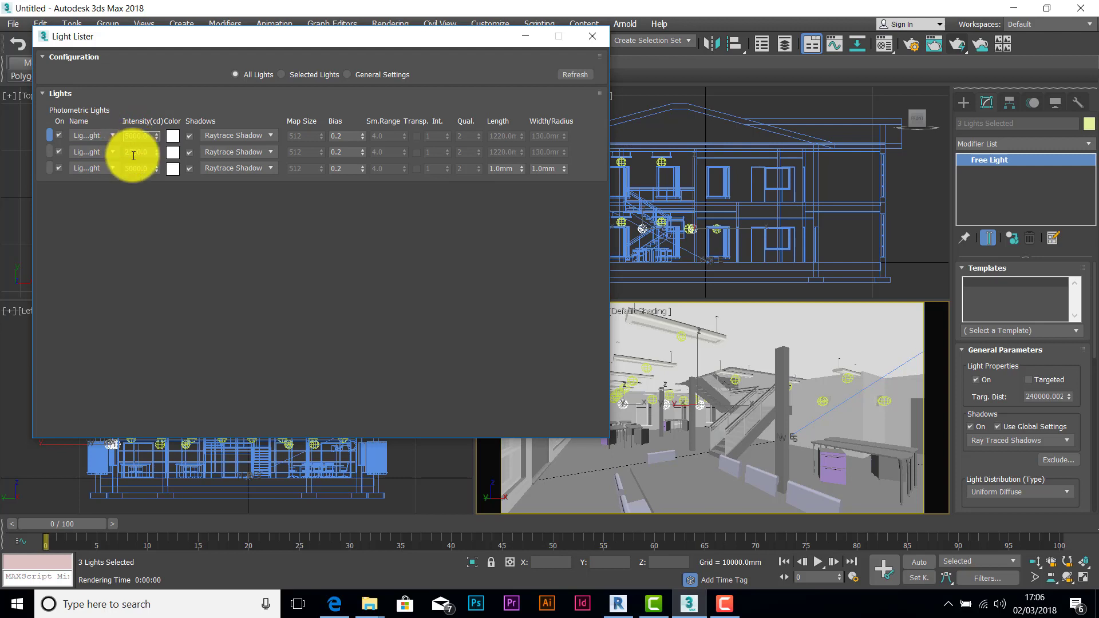
click(133, 151)
text(50)
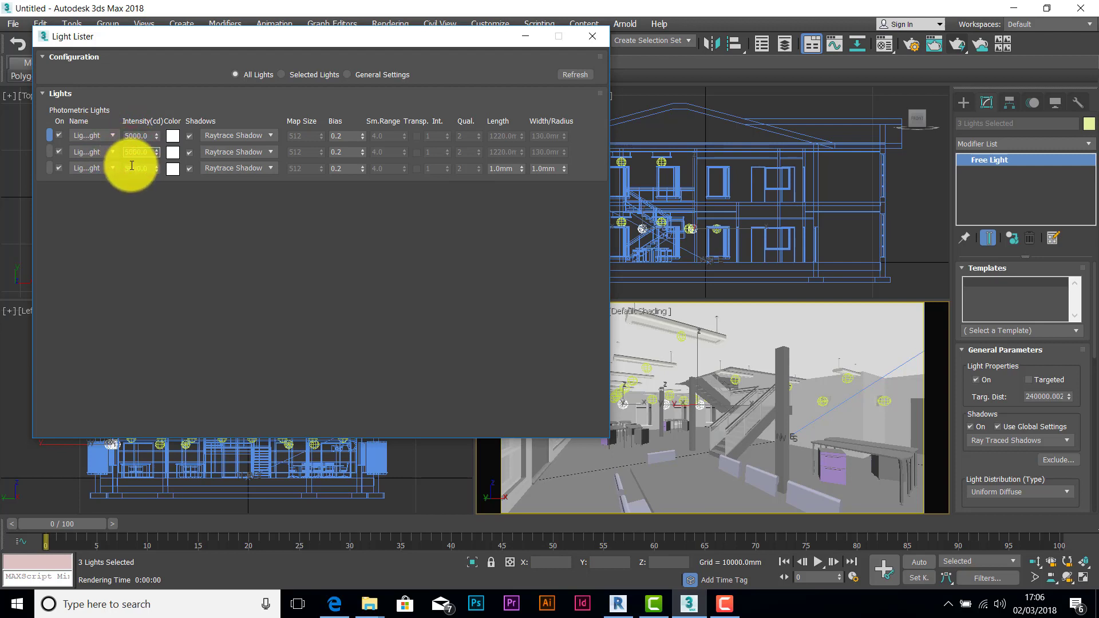
double_click(131, 168)
text(10000)
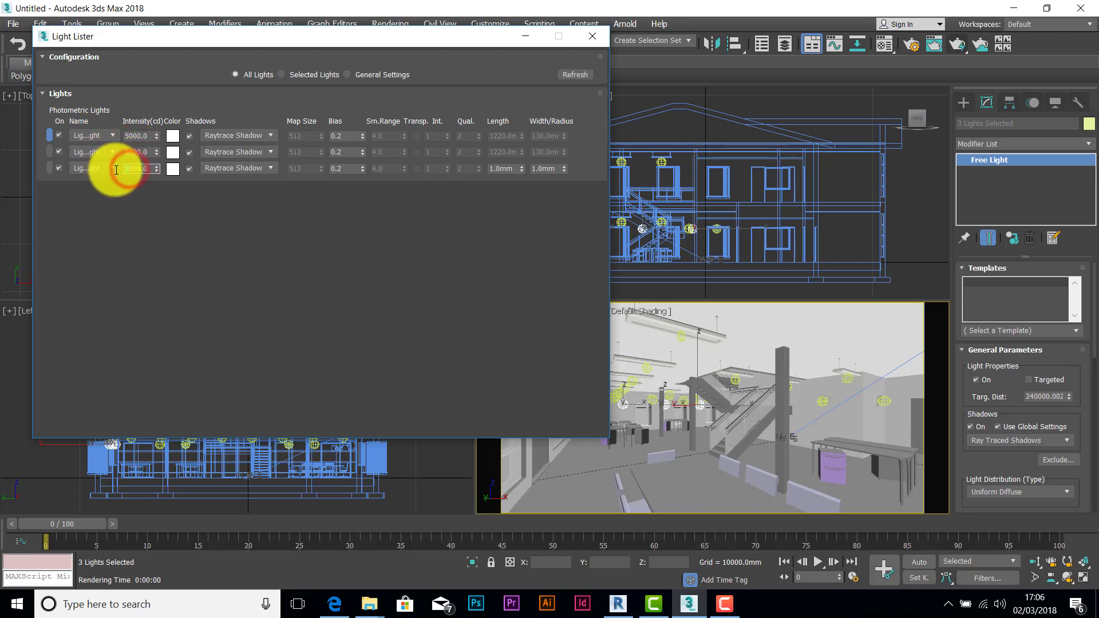
key(Return)
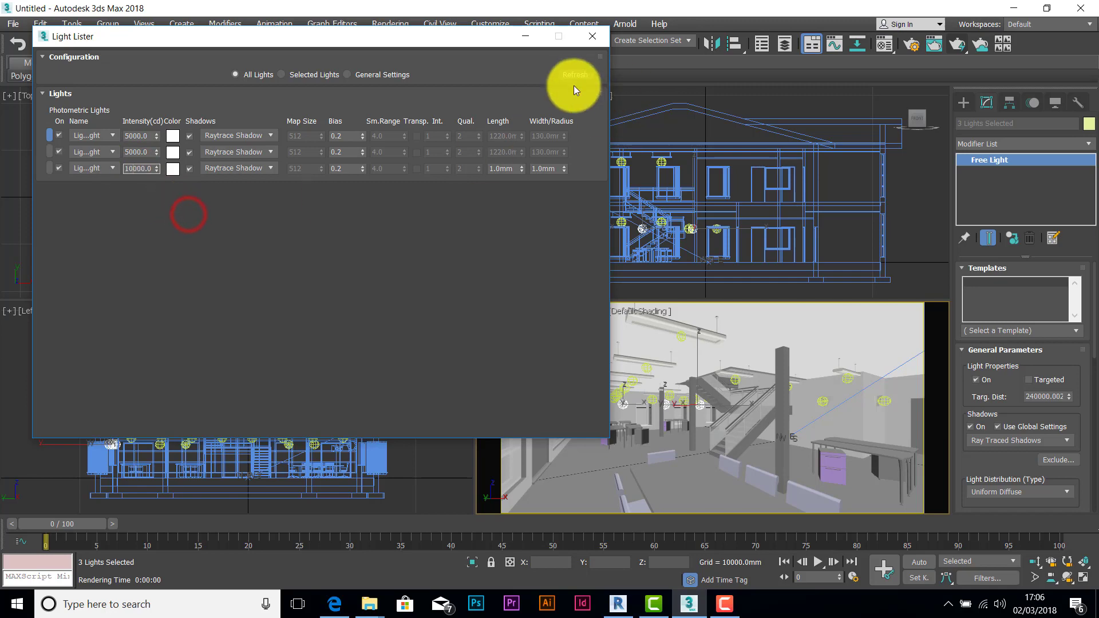
click(580, 76)
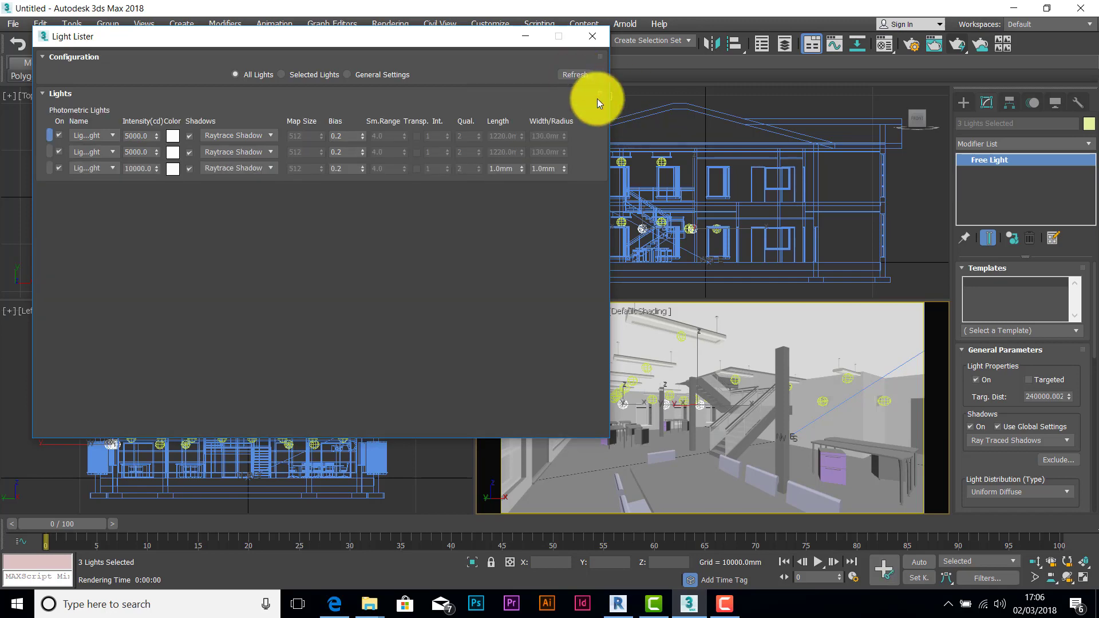
- Render the 3D View 1 view to check the brighter lights, cancel the render partway, and close the rendered frame
click(964, 45)
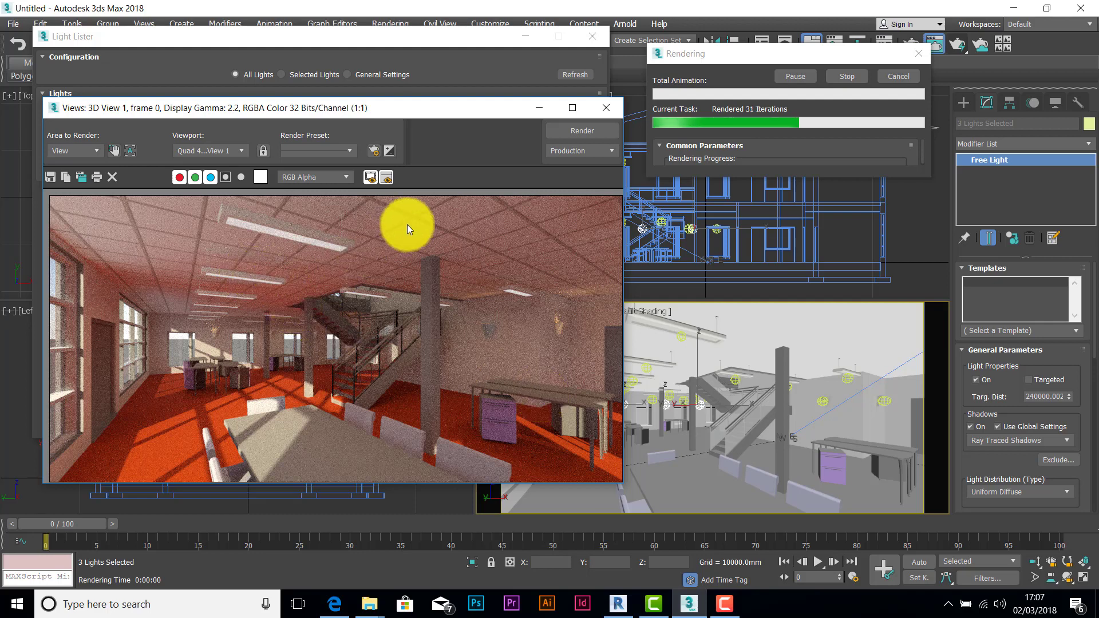
click(900, 76)
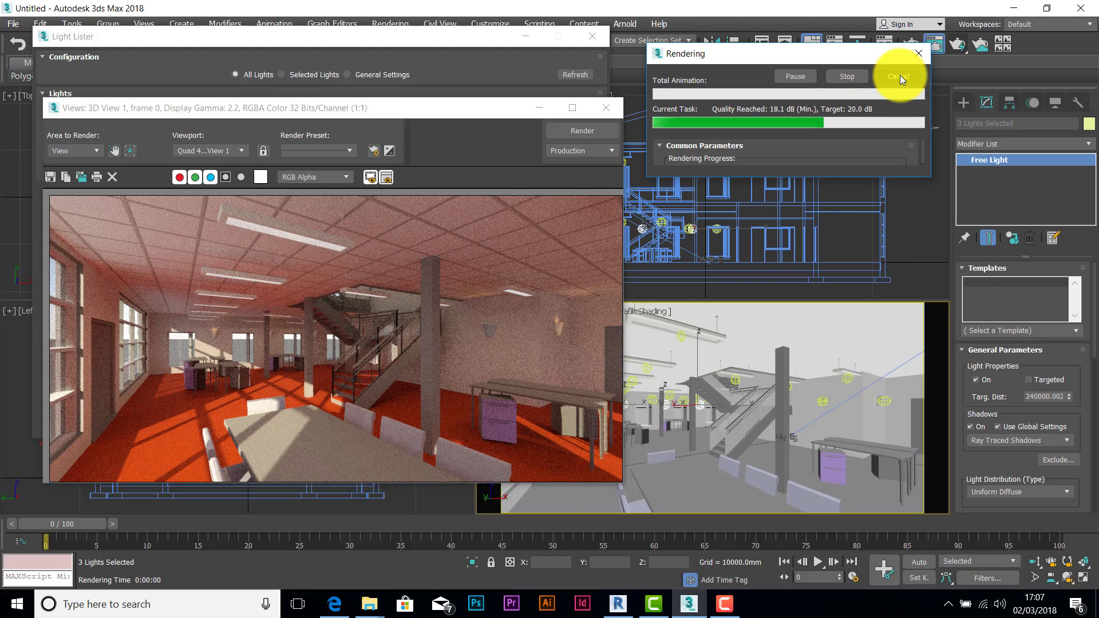
click(900, 76)
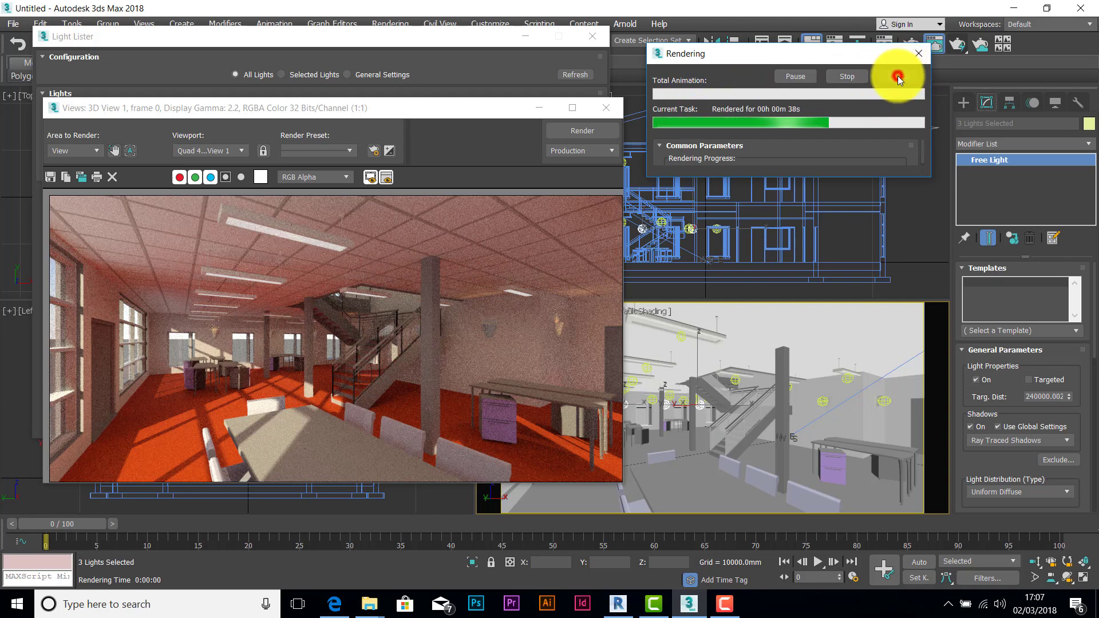
click(606, 109)
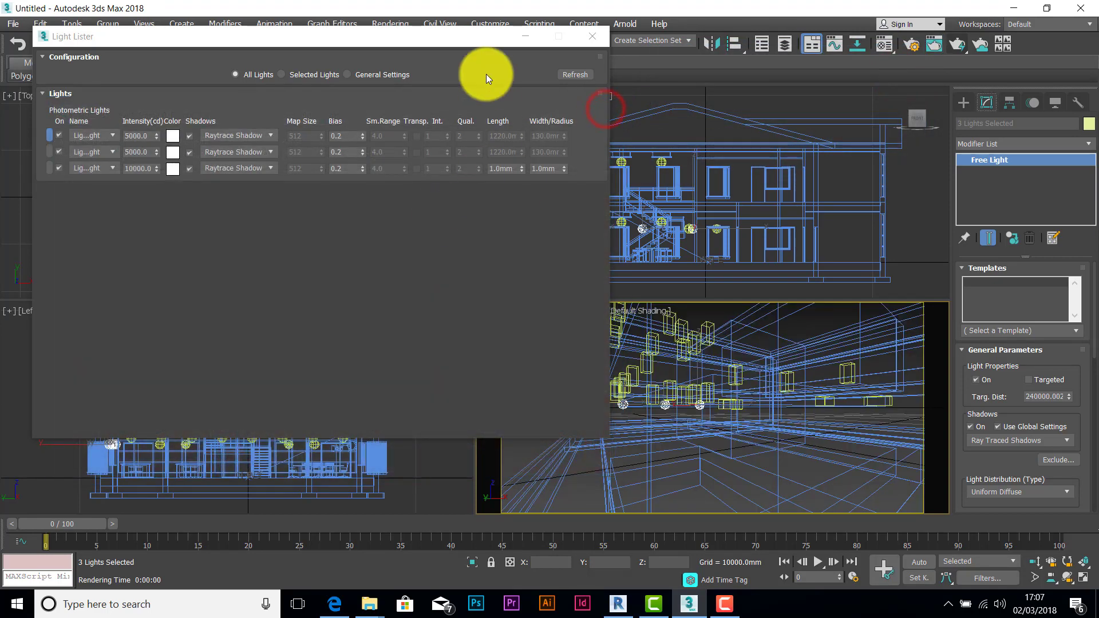
- Move the Light Lister aside and select the Glass - Frosted lamp shade mesh in the Front view
drag(453, 28, 441, 120)
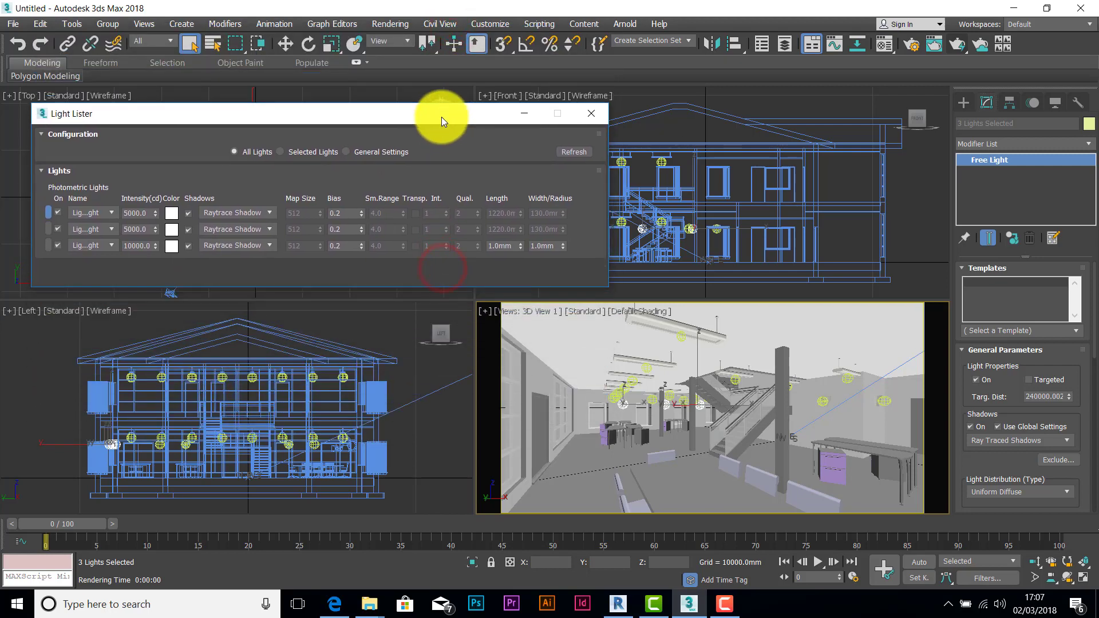
middle_drag(710, 263, 741, 257)
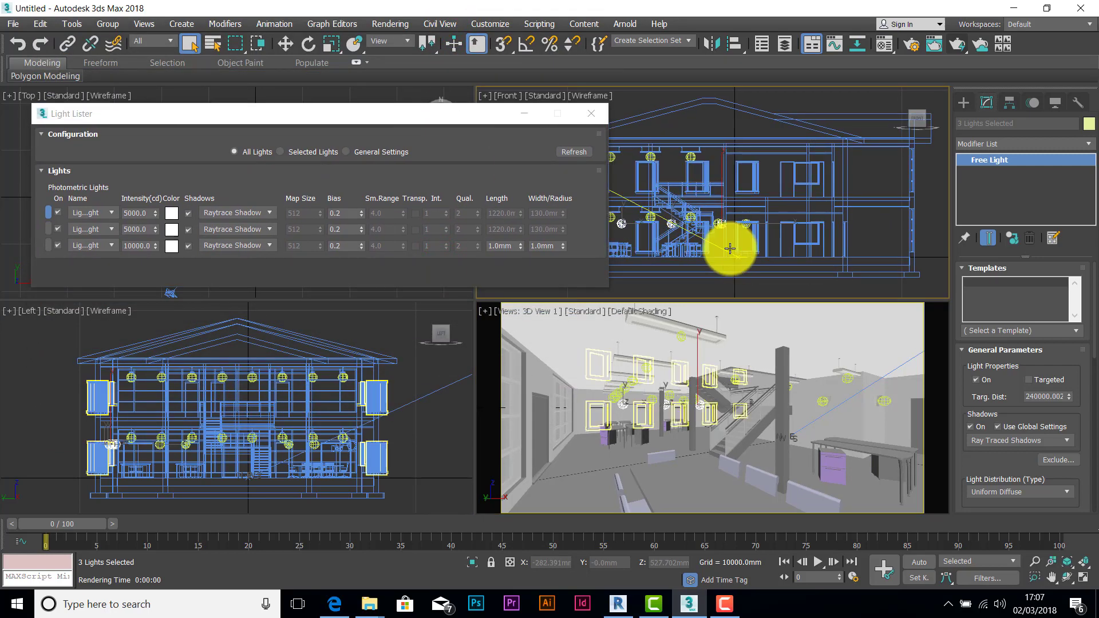
scroll(698, 241, up, 6)
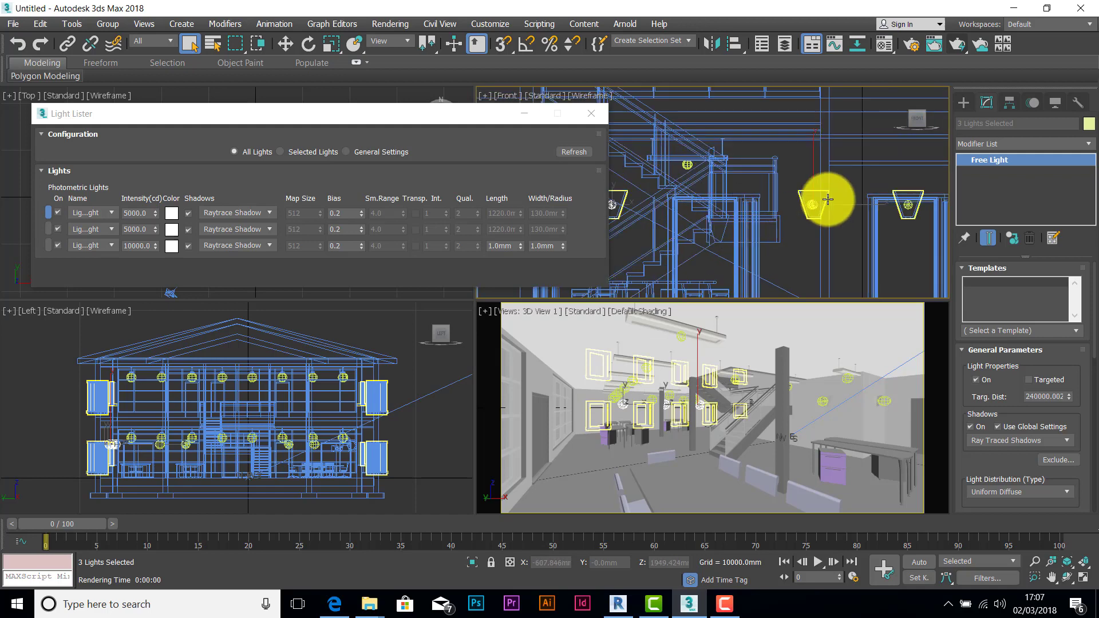
scroll(743, 229, up, 4)
click(691, 178)
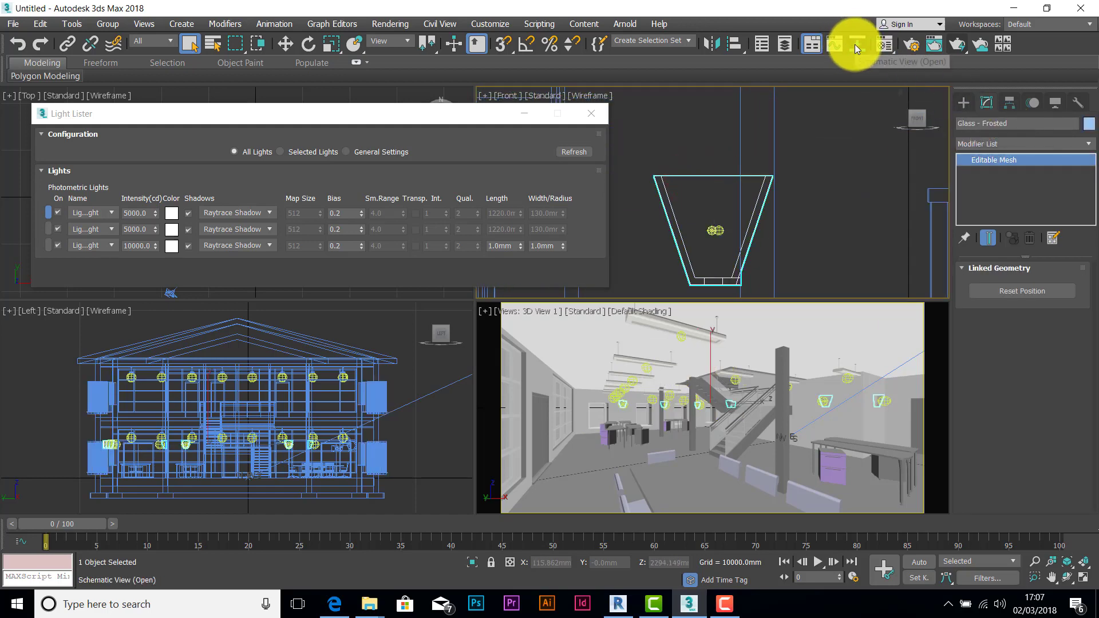
- Open the Material Editor and apply the Frosted Glass (Physical) preset to the 03 - Default physical material in the first sample slot
click(886, 46)
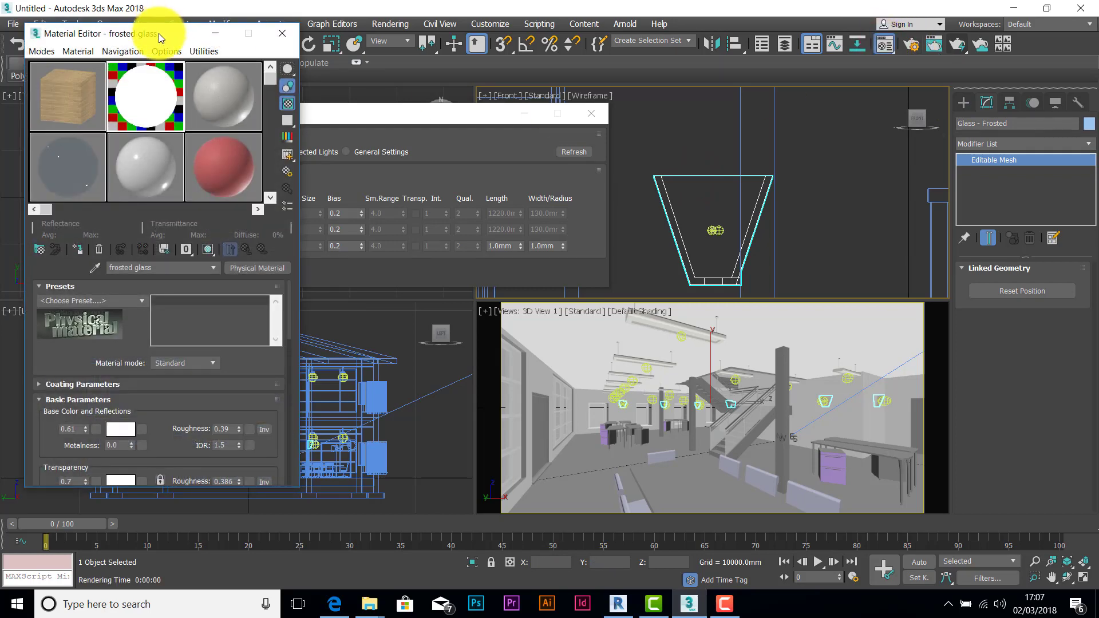
drag(159, 33, 184, 35)
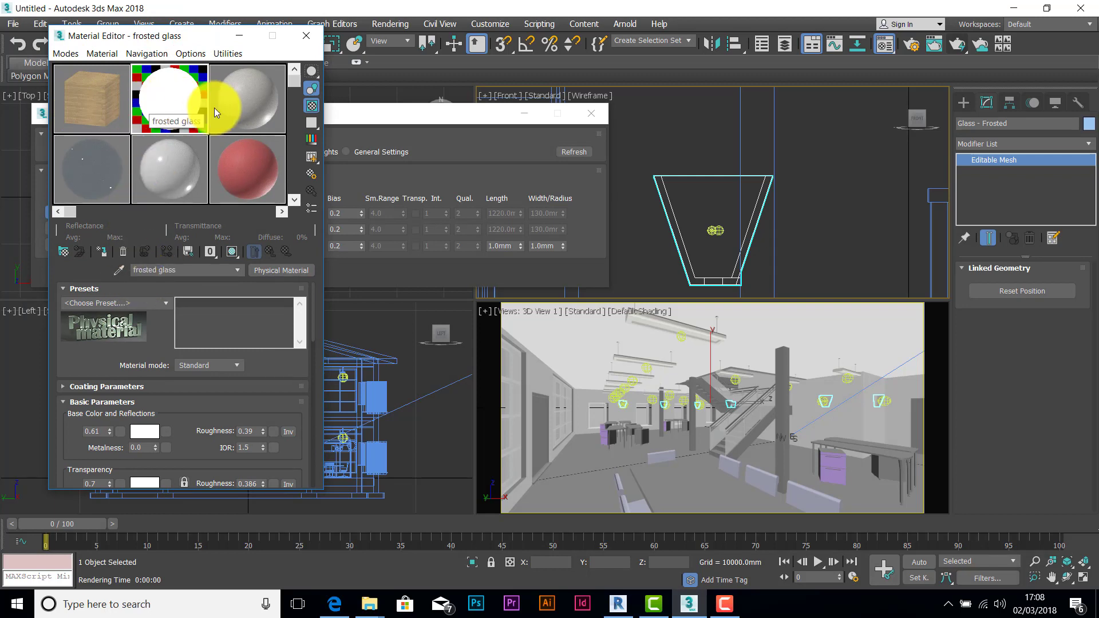
click(234, 105)
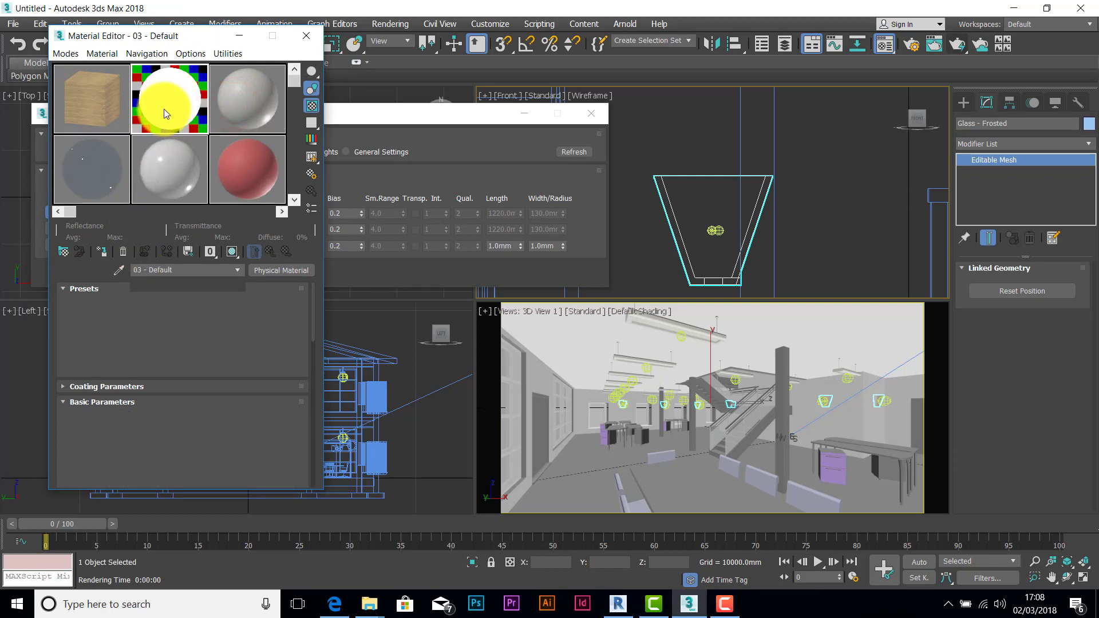
click(100, 125)
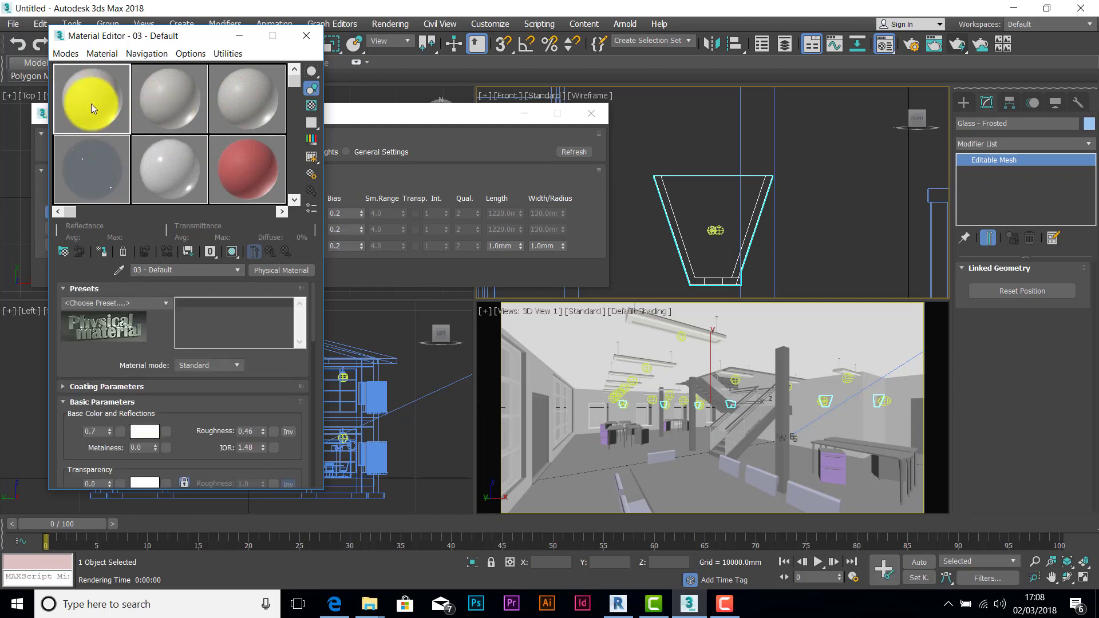
drag(179, 270, 37, 269)
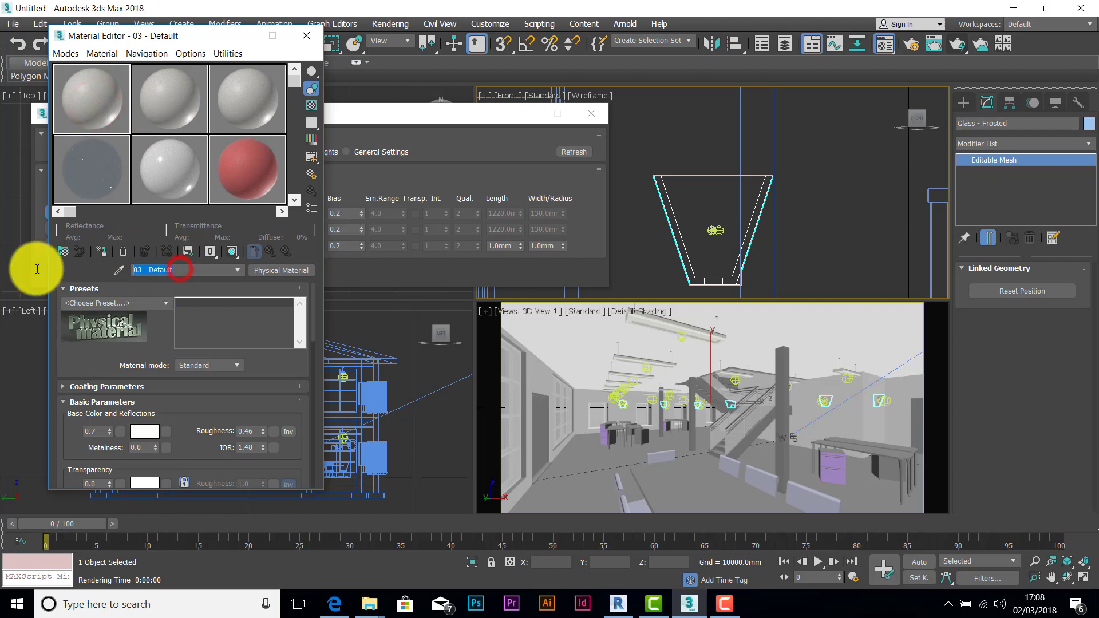
click(166, 304)
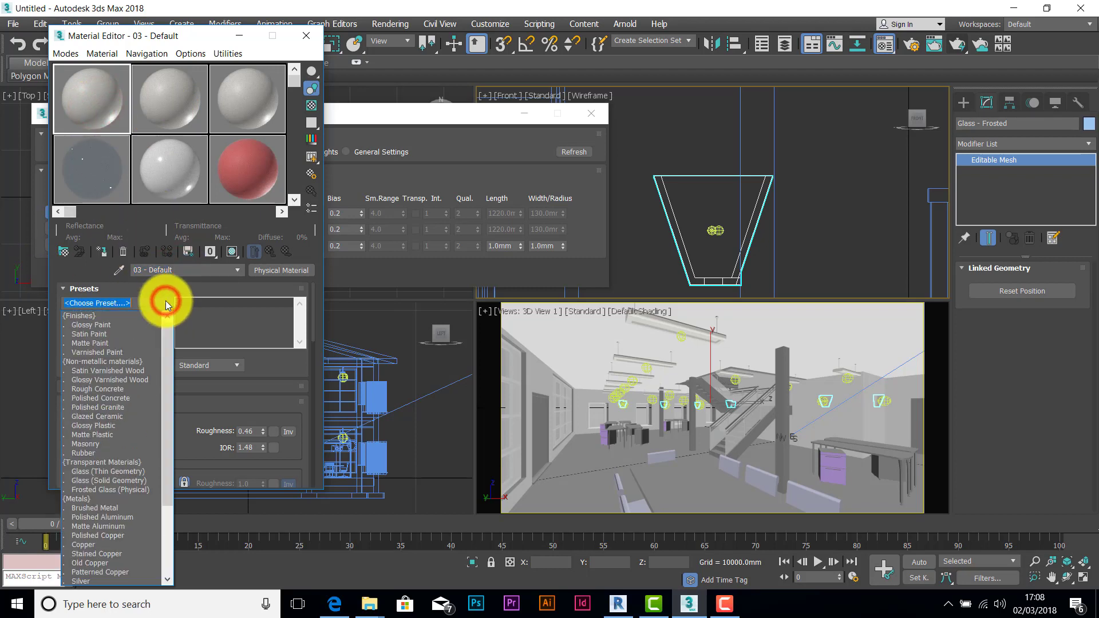
click(111, 490)
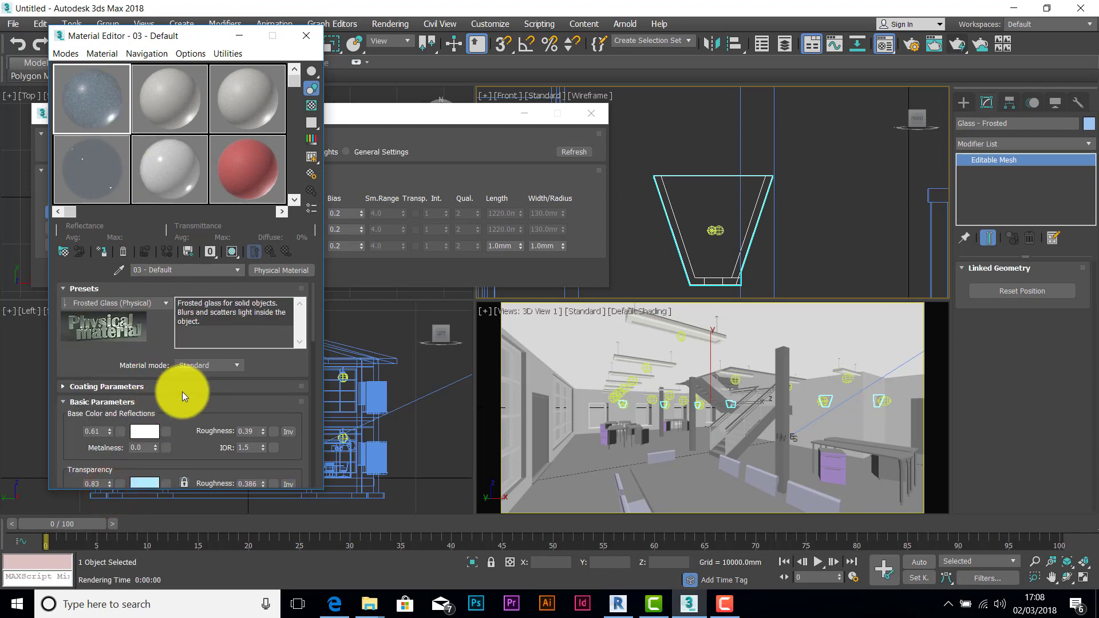
- Set the frosted-glass material's transparency weight to 0.7 and change its transparency colour to white
scroll(98, 358, down, 3)
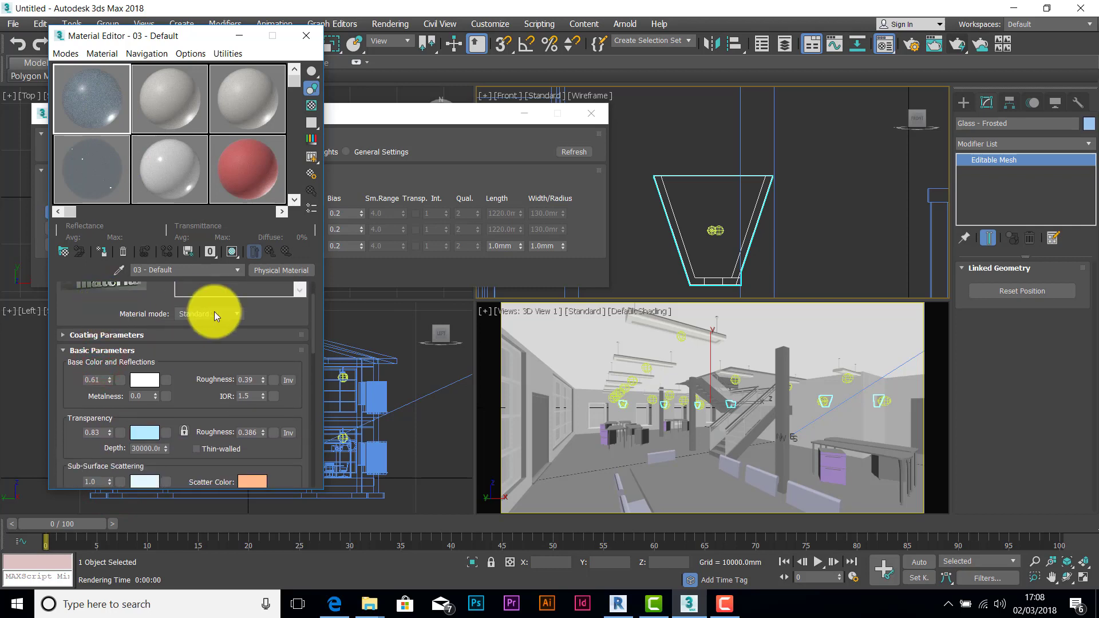
drag(184, 353, 186, 293)
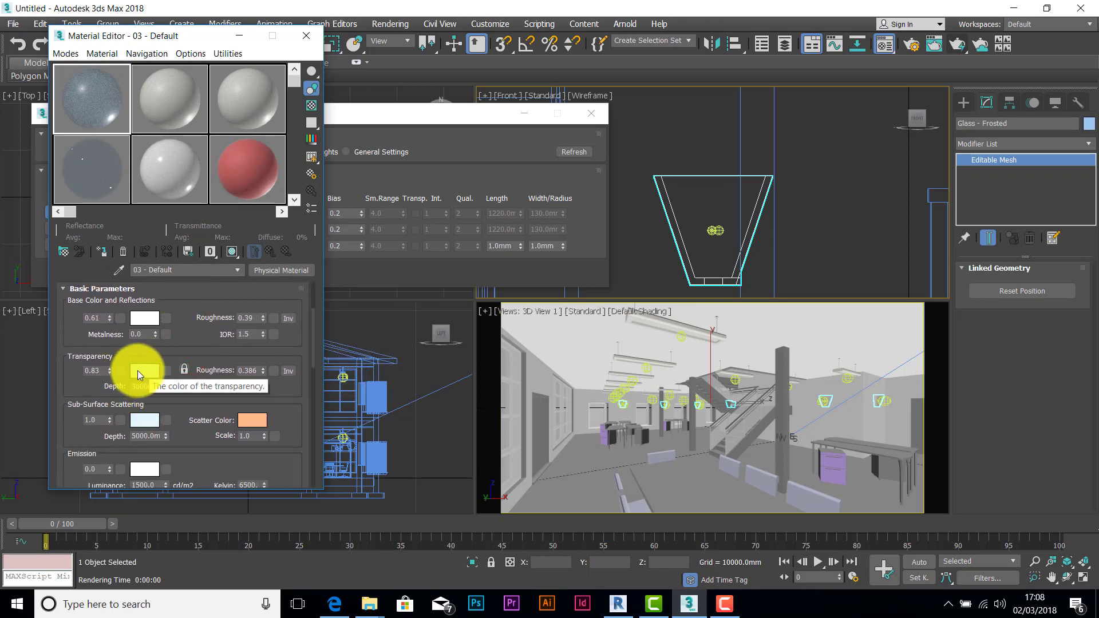
double_click(94, 371)
text(0.7)
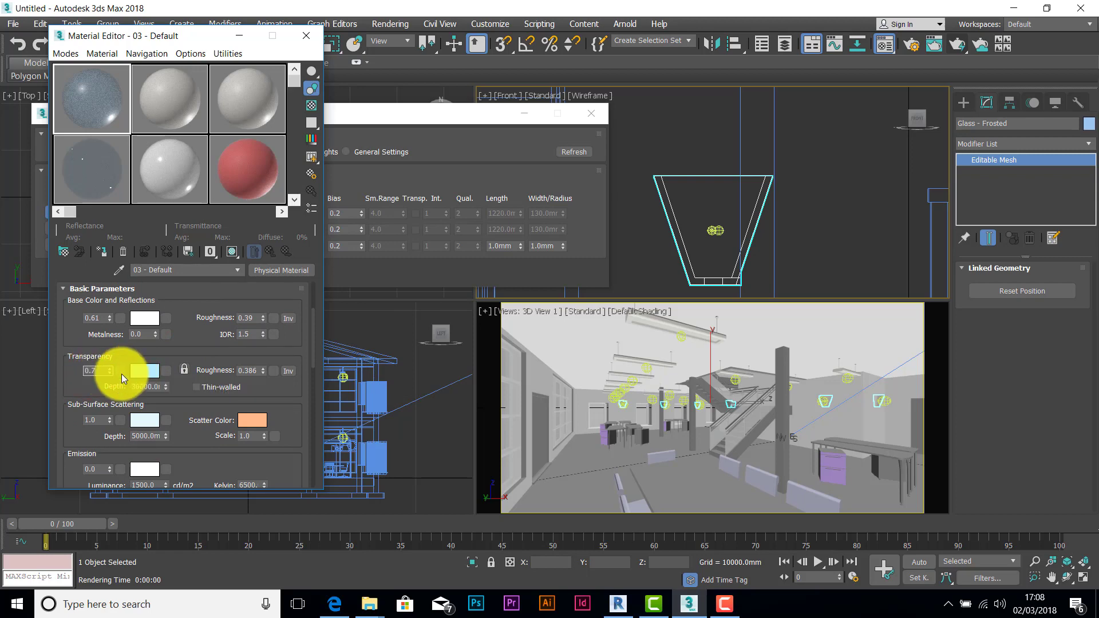
click(153, 373)
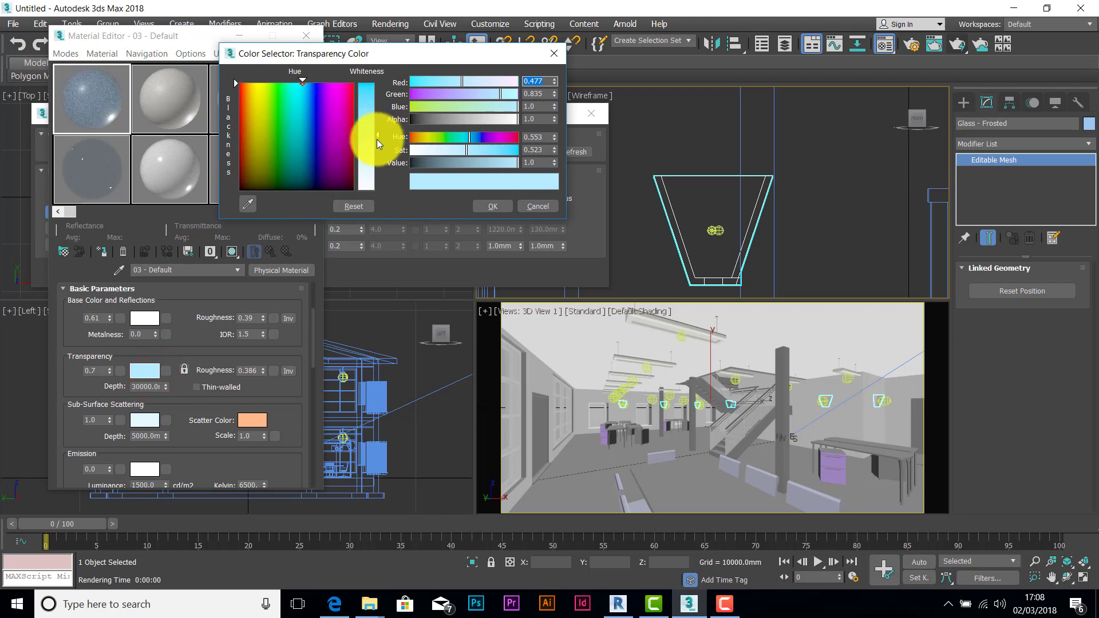
drag(377, 138, 375, 189)
click(498, 205)
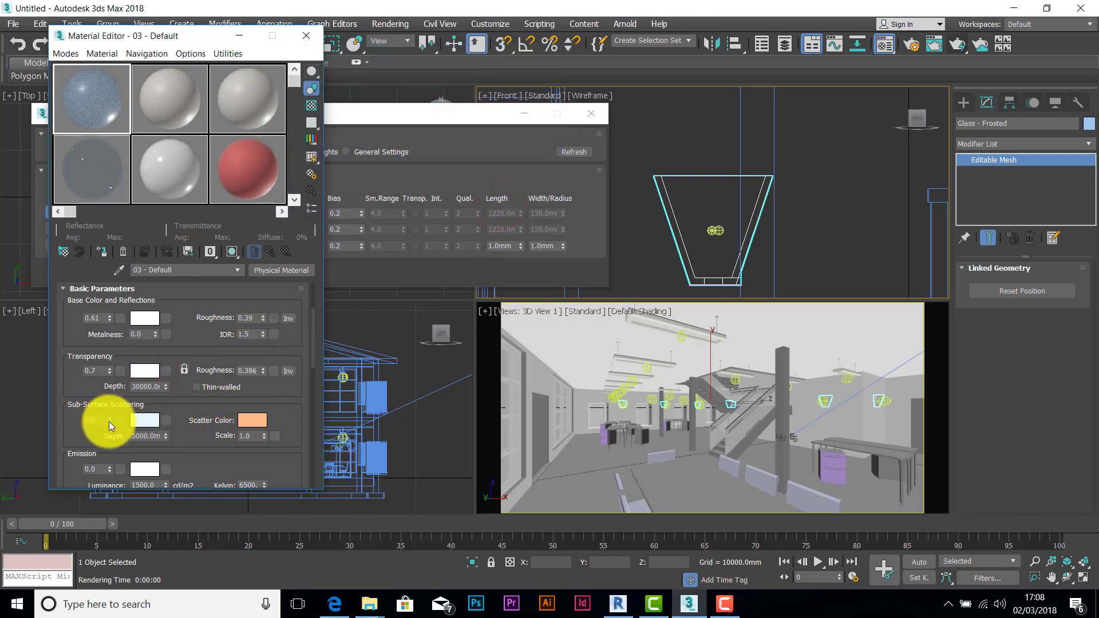
- Change the frosted-glass material's sub-surface scattering colour to white and show the checkered background in its sample slot
click(143, 423)
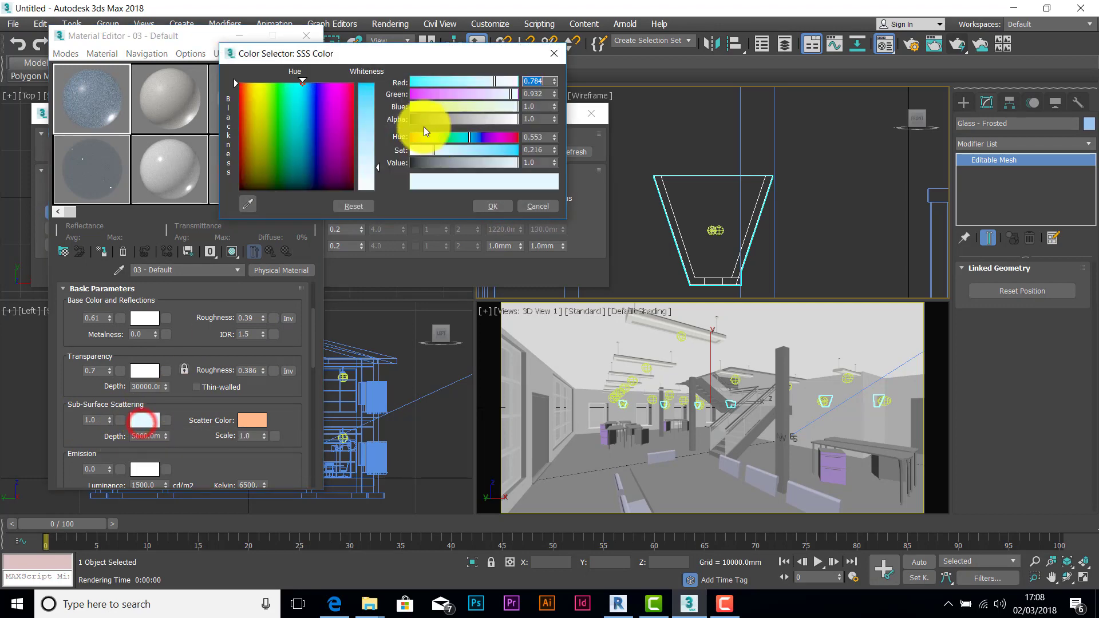
drag(380, 169, 378, 190)
click(492, 205)
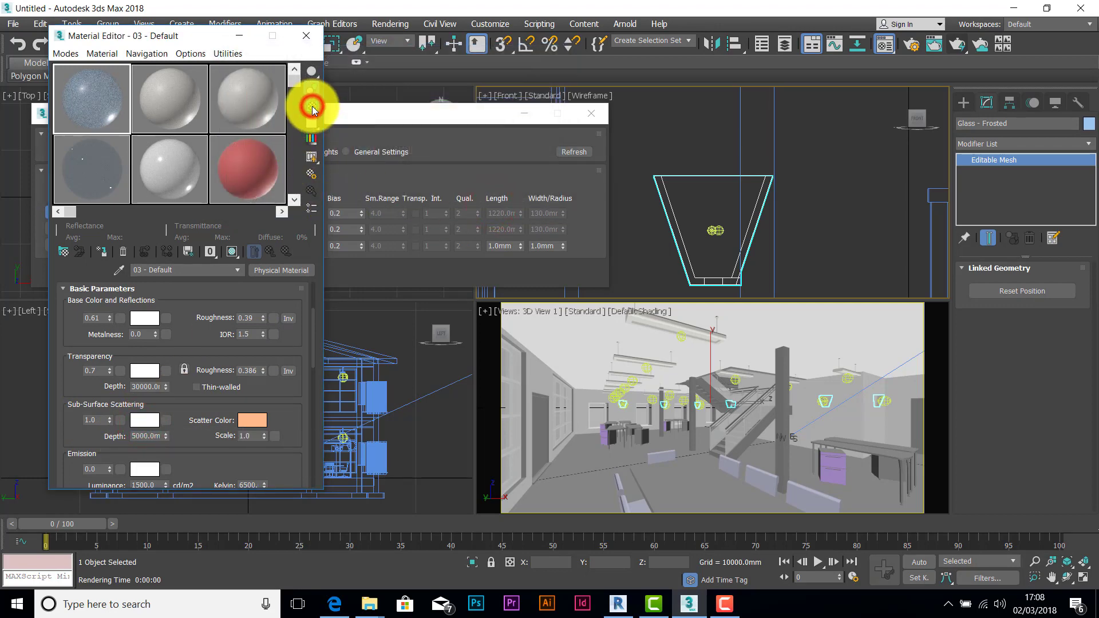
click(312, 108)
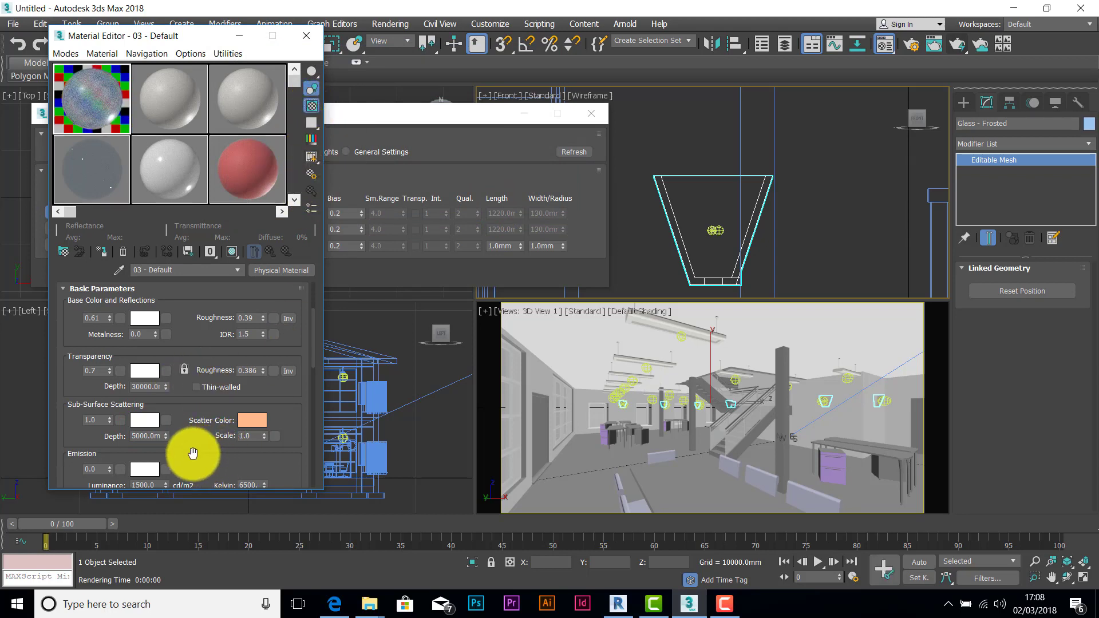
- Set the frosted-glass material's emission weight to 1.0, keep the white emission colour, and set the luminance to 5000 cd/m2
drag(191, 448, 199, 363)
click(99, 378)
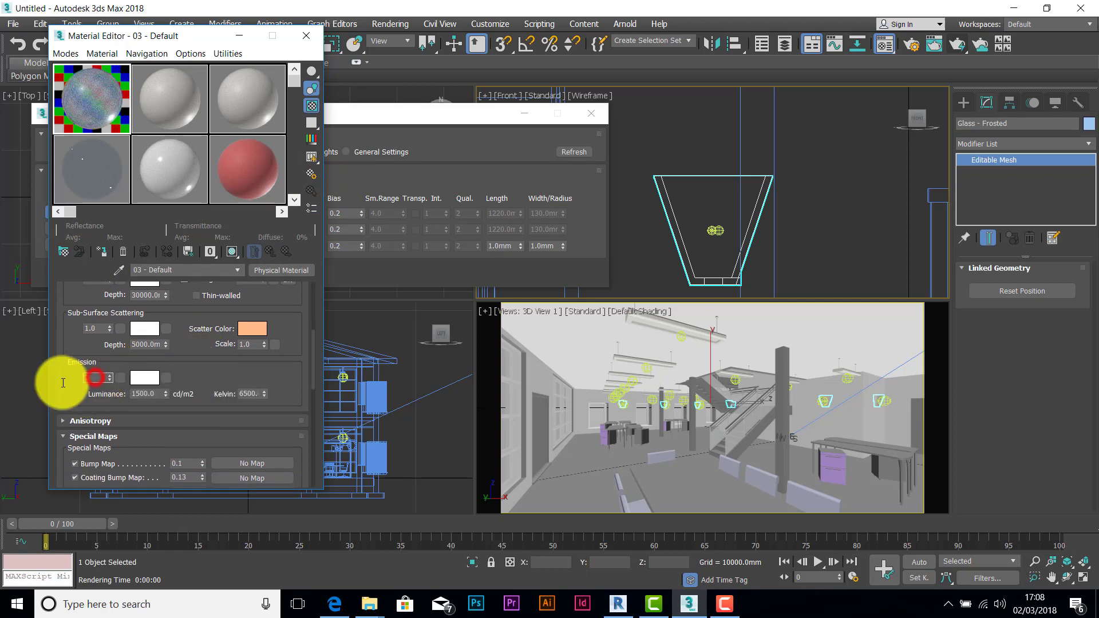
click(94, 378)
text(1)
click(147, 377)
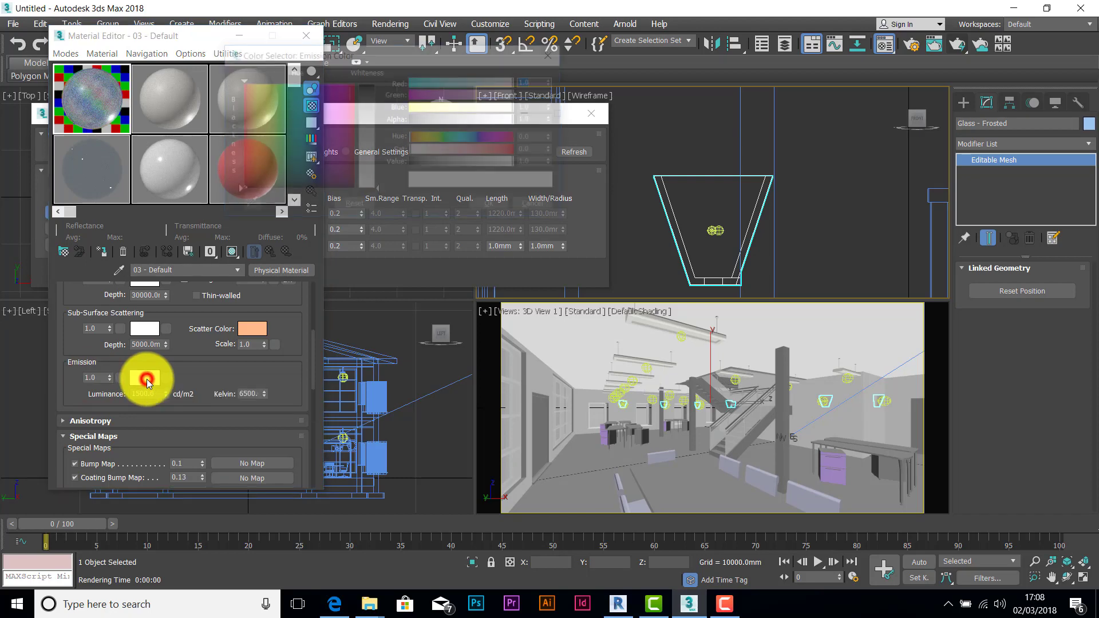
click(491, 207)
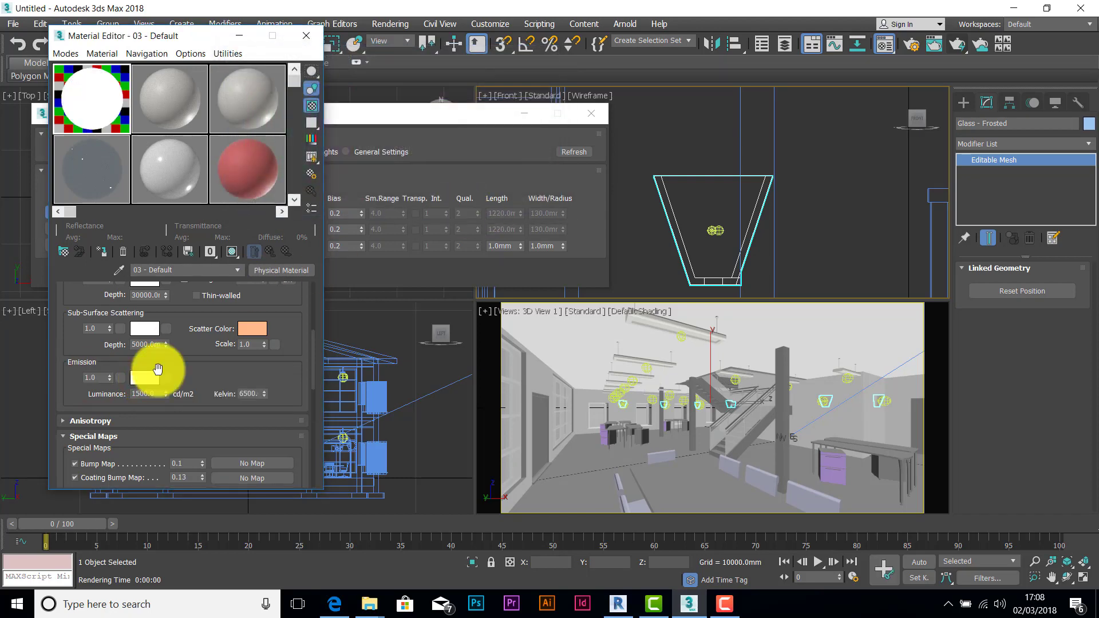
double_click(138, 394)
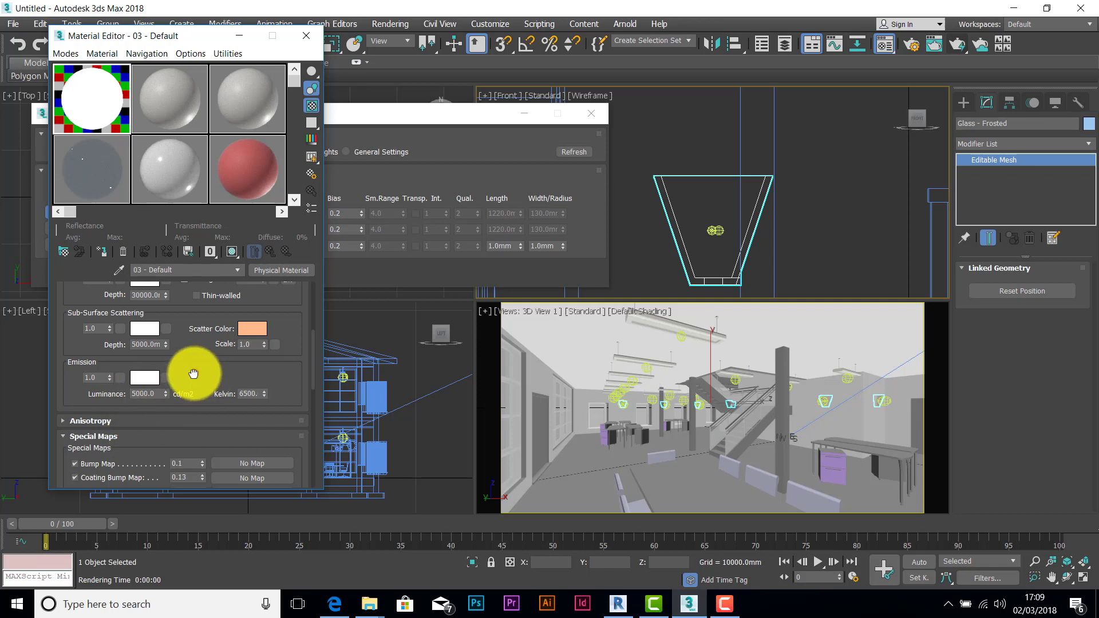
click(194, 375)
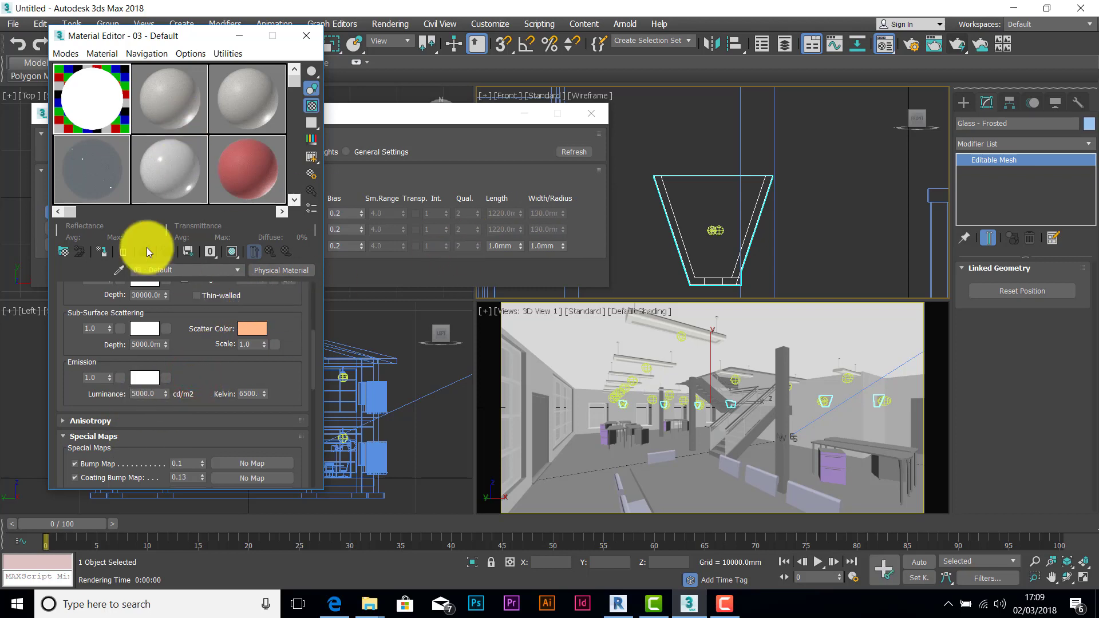
- Assign the glowing material to the selected lamp shade mesh, activate the 3D View 1 viewport, and rename the material "sconce si"
click(100, 252)
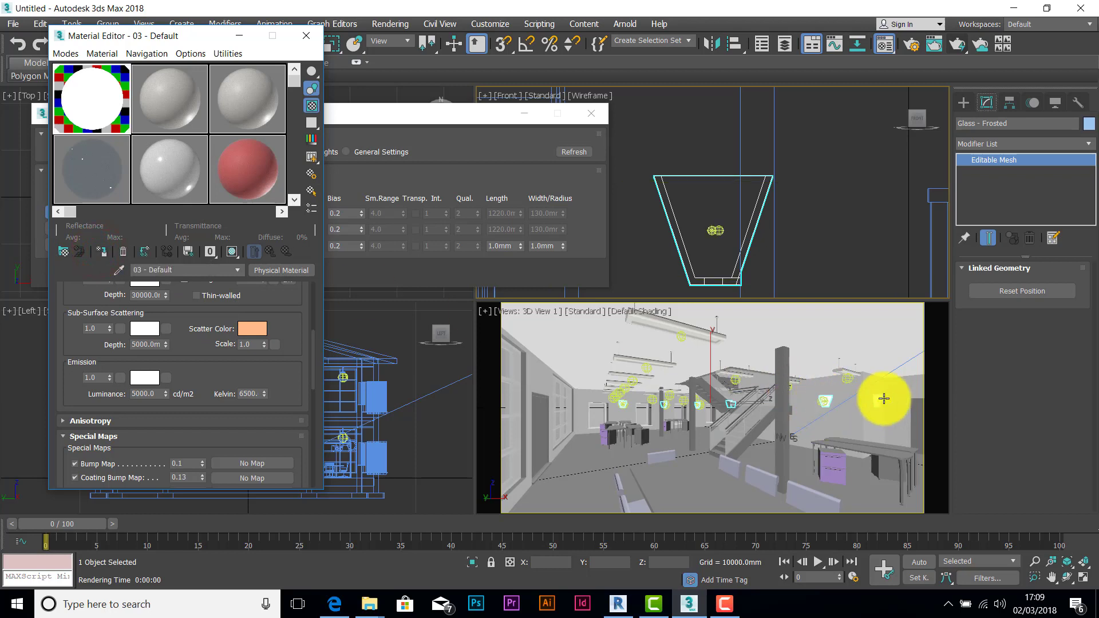
click(492, 313)
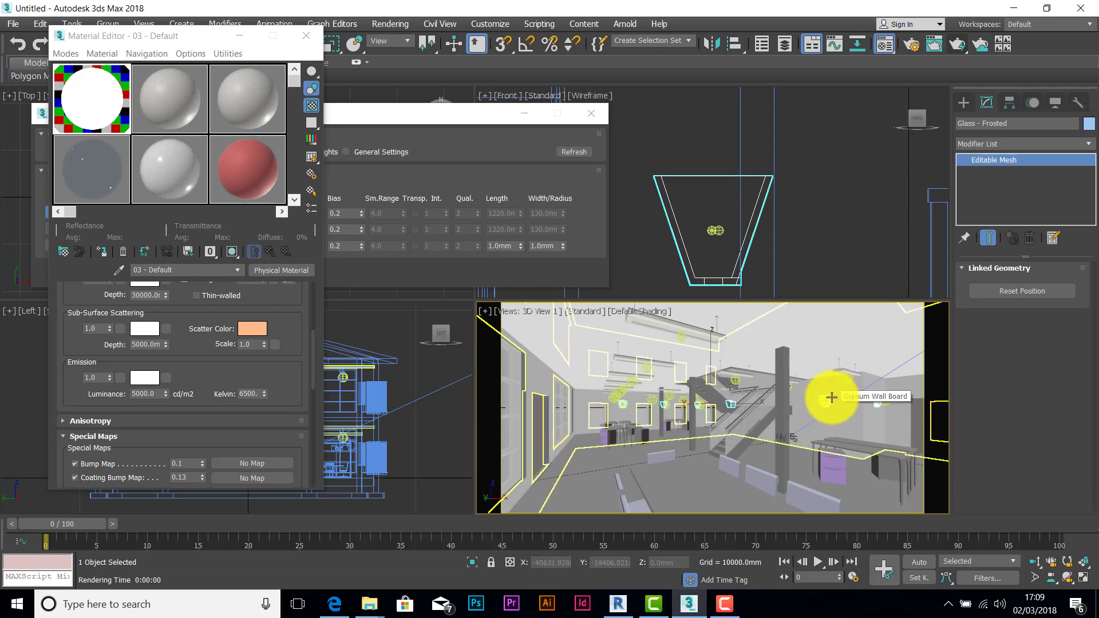
click(168, 270)
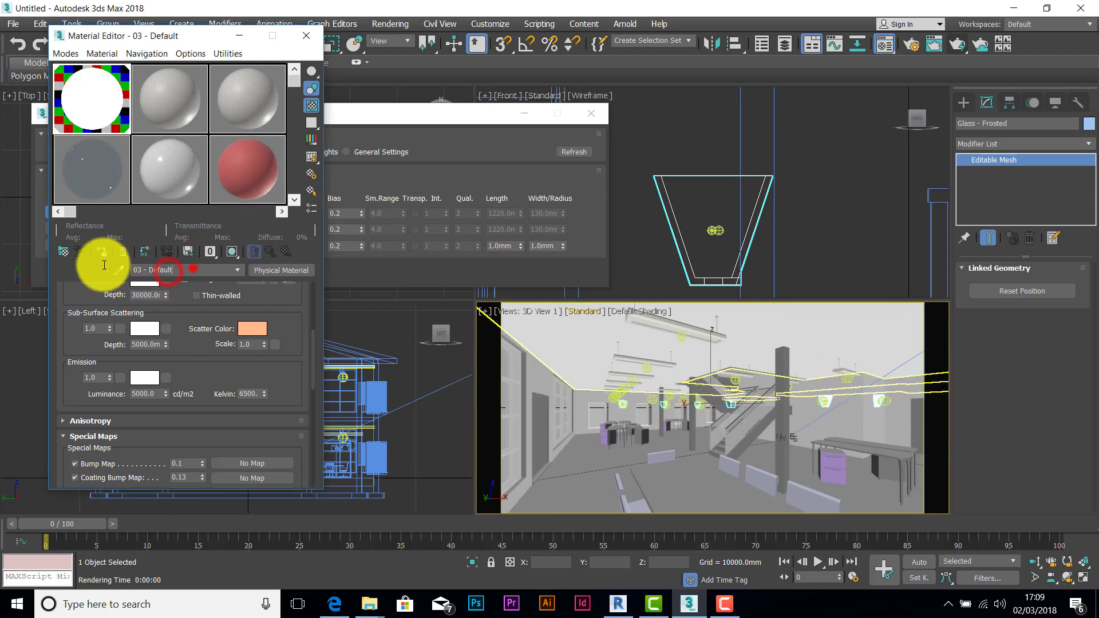
drag(105, 265, 89, 266)
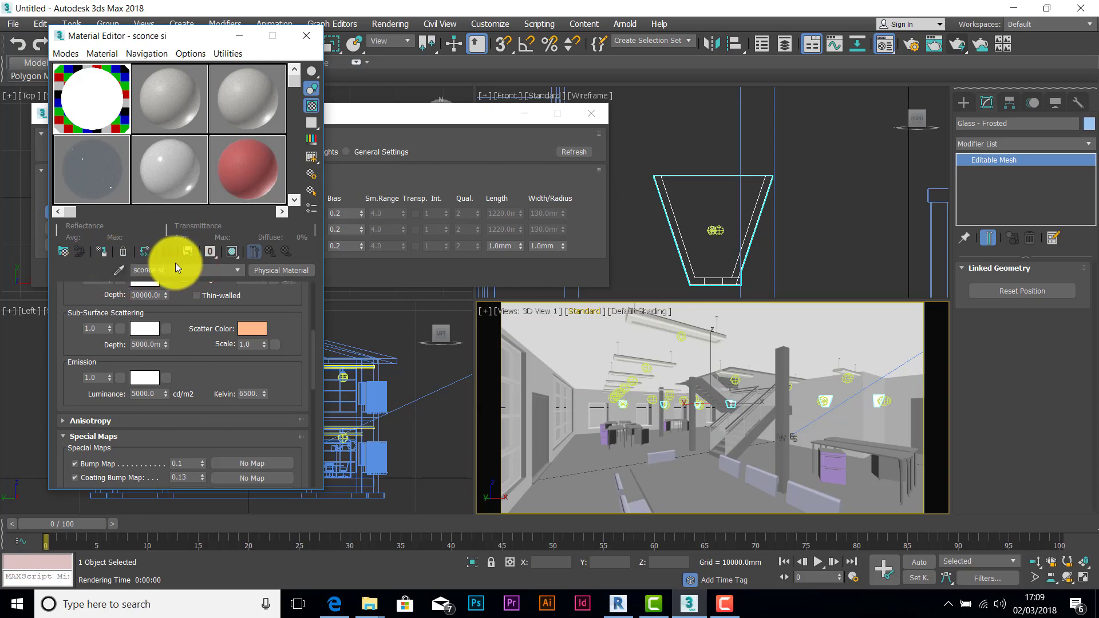
- Select the second sample slot in the first row and rename its default physical material "floor boards"
click(160, 102)
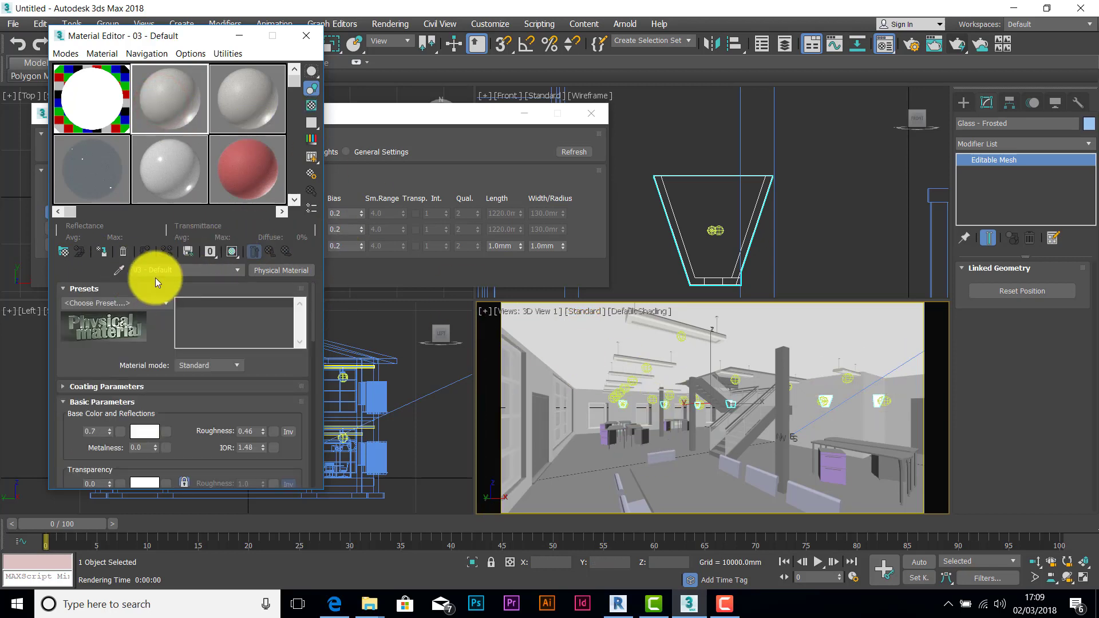
drag(194, 268, 46, 268)
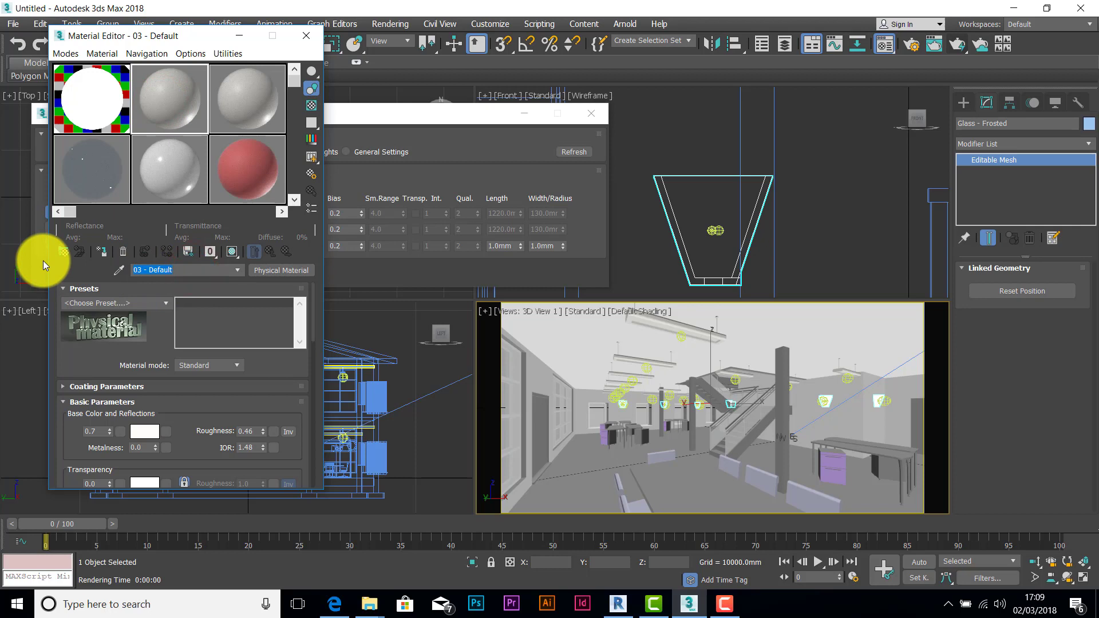
text(floor boars)
key(BackSpace)
text(ds)
- Apply the Matte Paint preset to the floor boards material and switch its material mode to Advanced
click(169, 304)
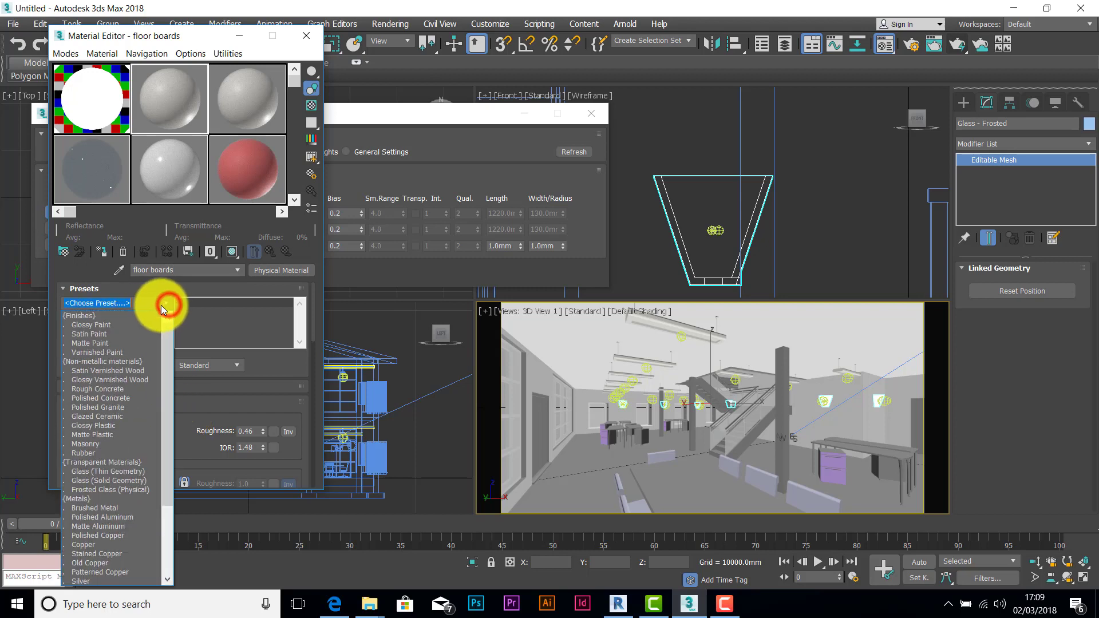
click(90, 342)
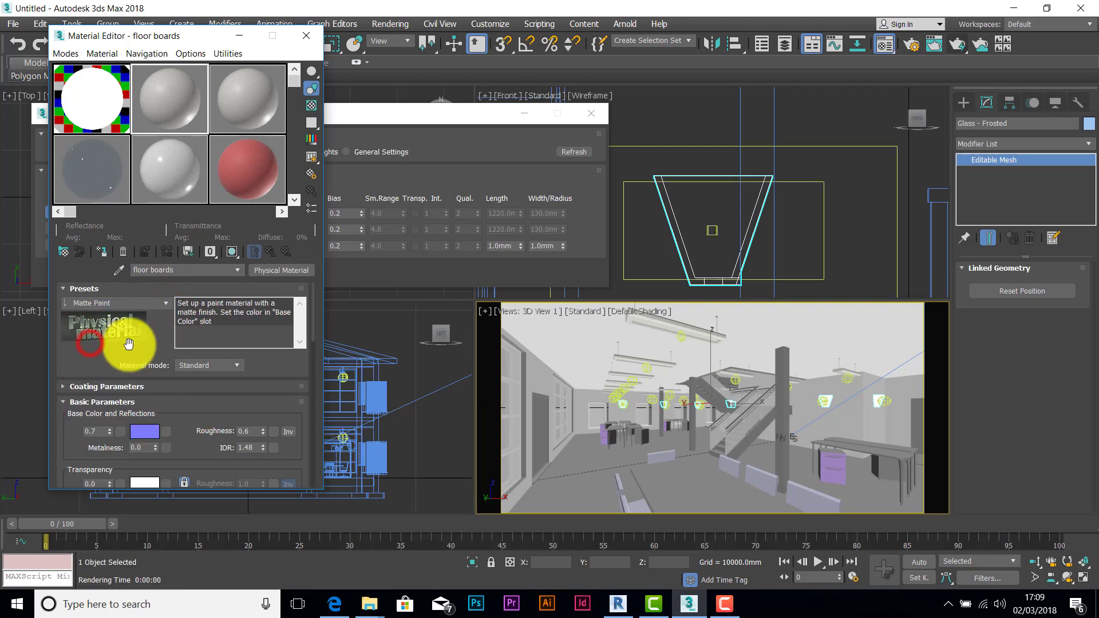
click(236, 369)
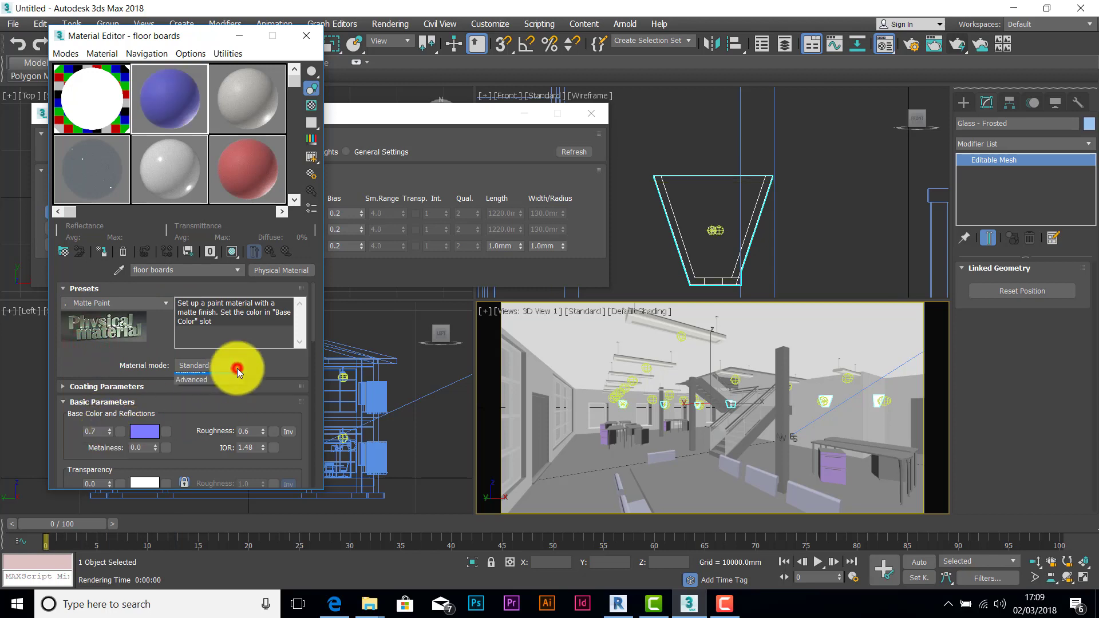
click(206, 387)
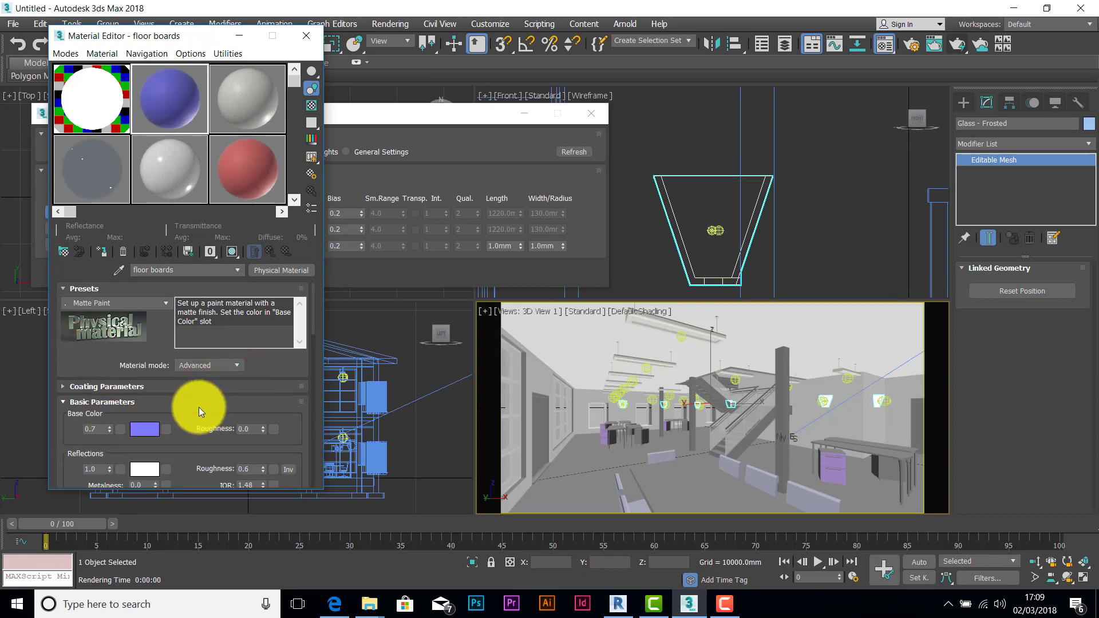
- Set the floor boards material's base colour weight to 1.0 and change the base colour to white
drag(198, 407, 179, 311)
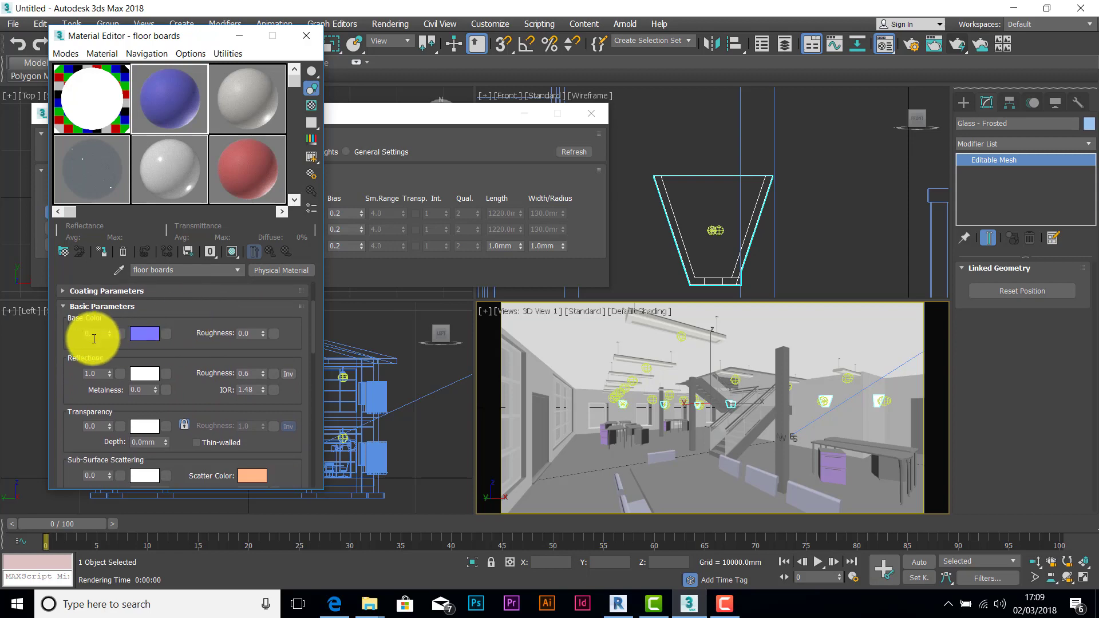
drag(102, 334, 55, 334)
text(1)
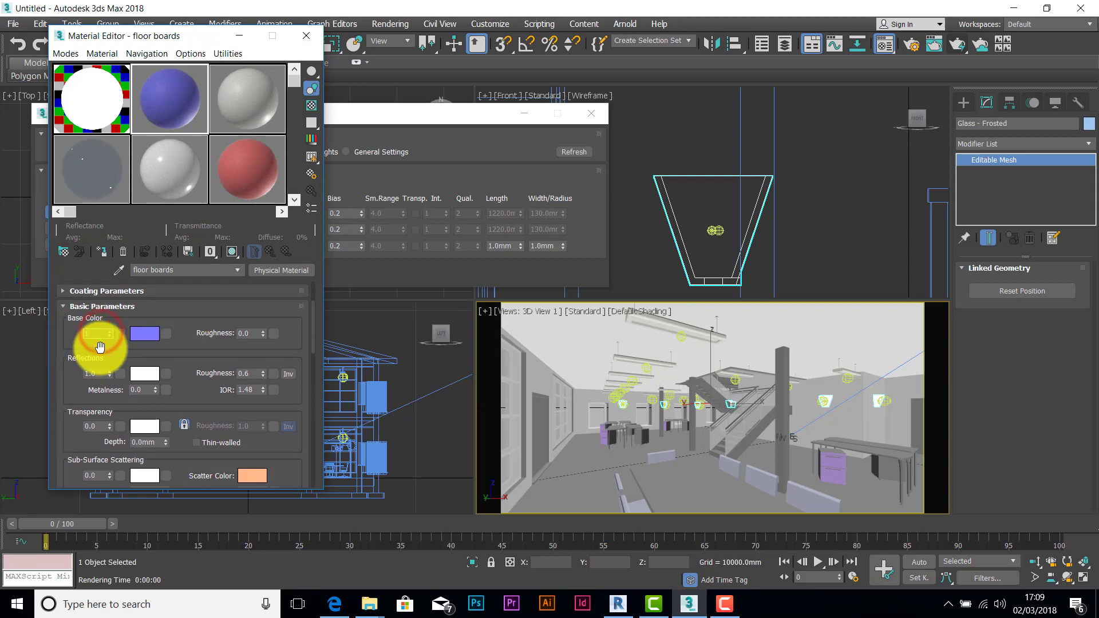
click(153, 334)
drag(376, 105, 369, 191)
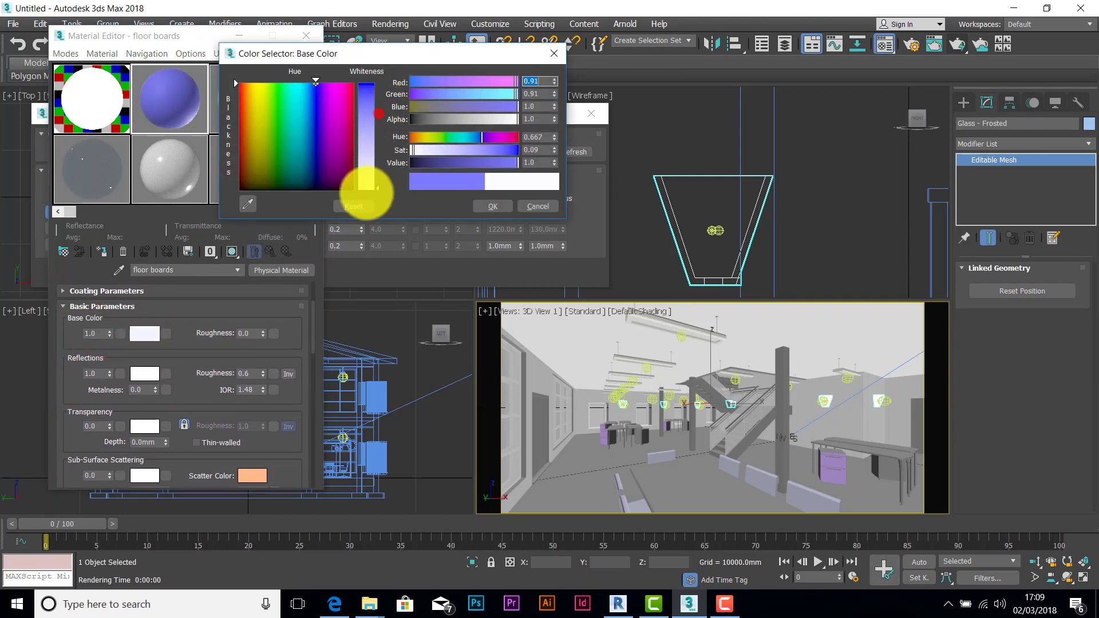
click(499, 208)
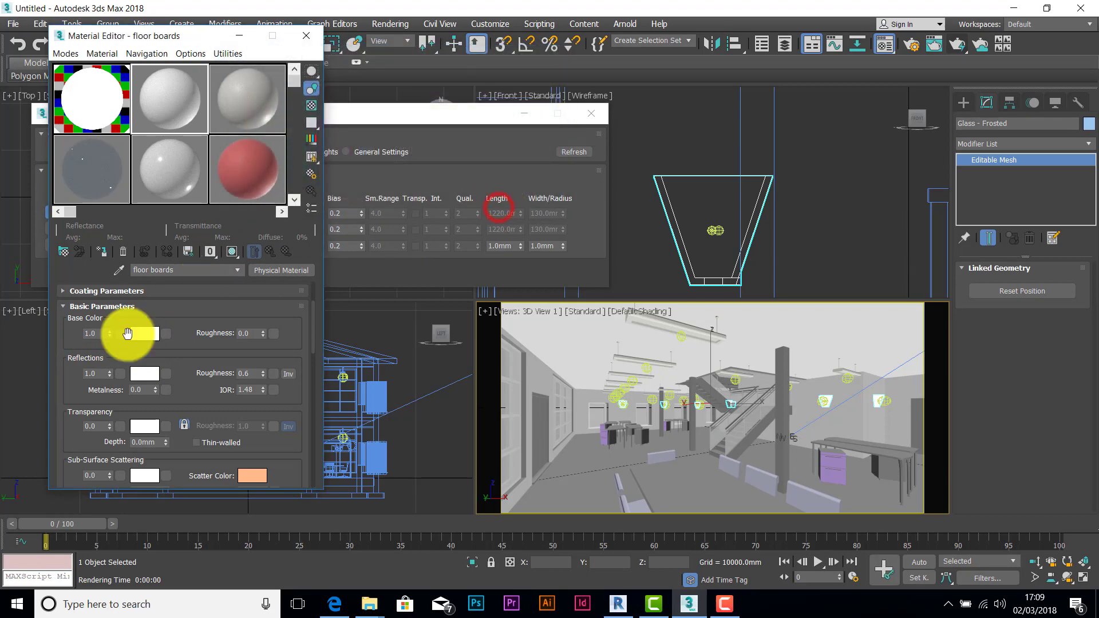
- Set the floor boards material's reflection weight to 0.2 and its reflection roughness first to 0.2 and finally to 0.4
drag(101, 373, 54, 373)
text(.)
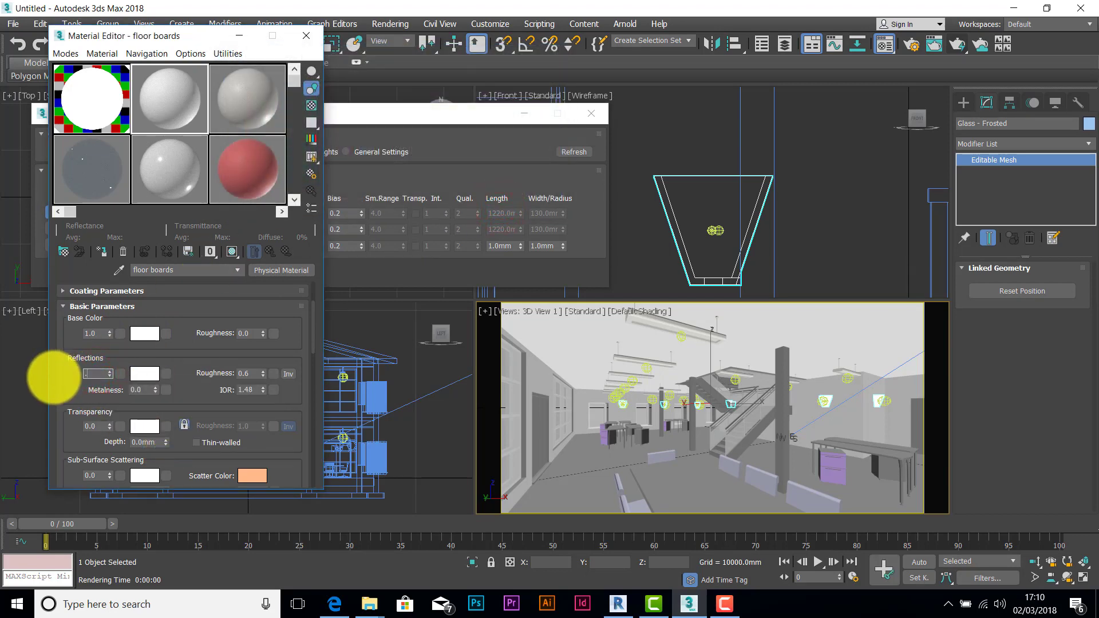
text(2)
click(200, 395)
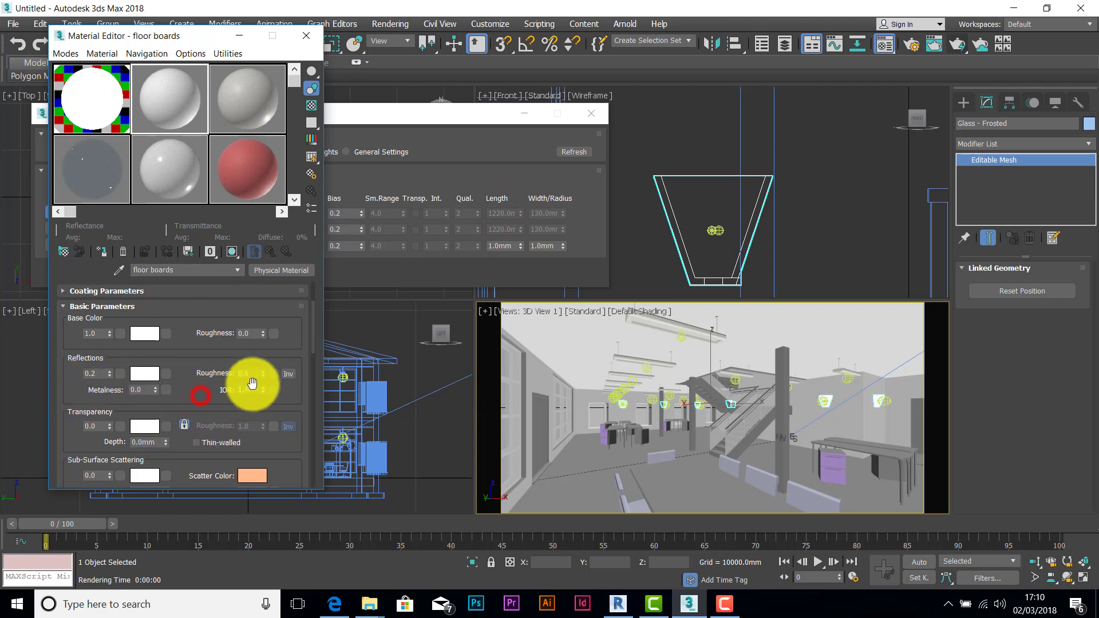
double_click(252, 374)
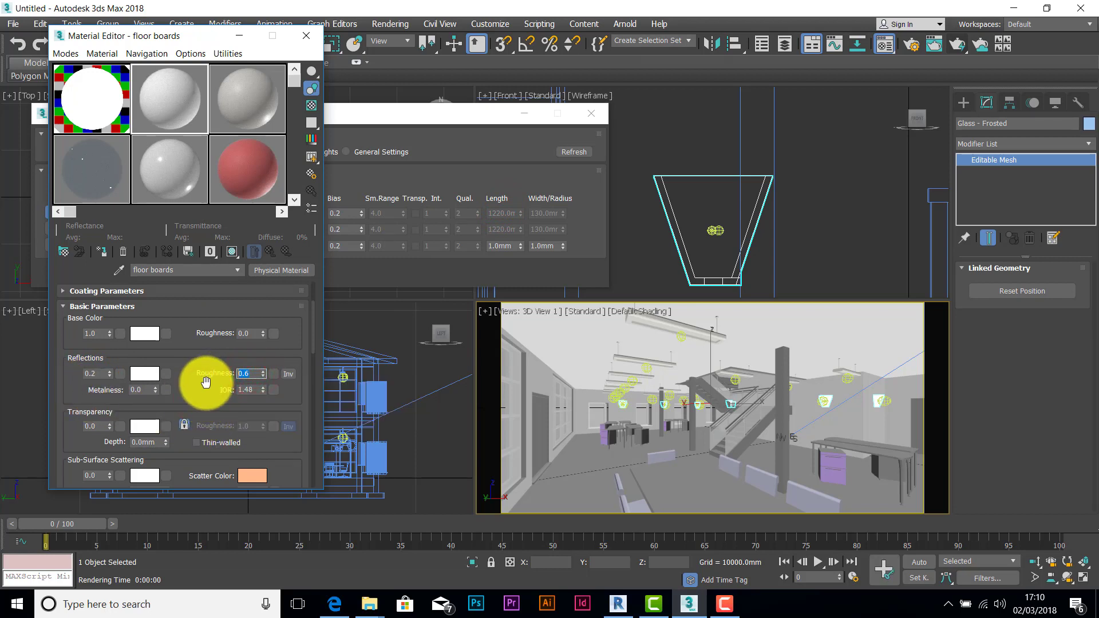
key(Return)
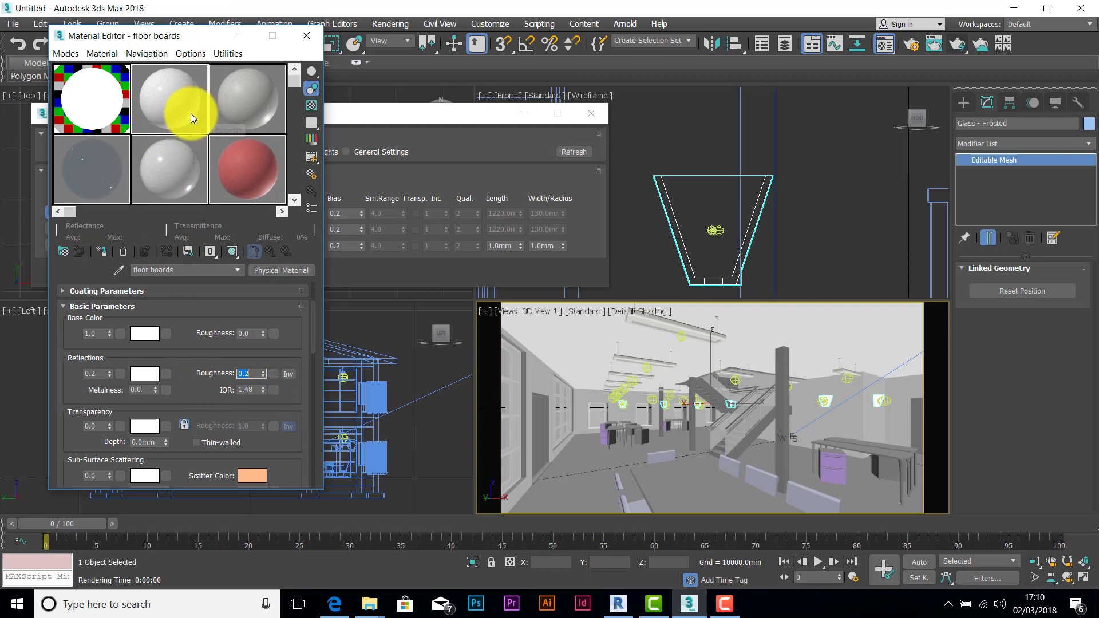
click(248, 373)
text(.)
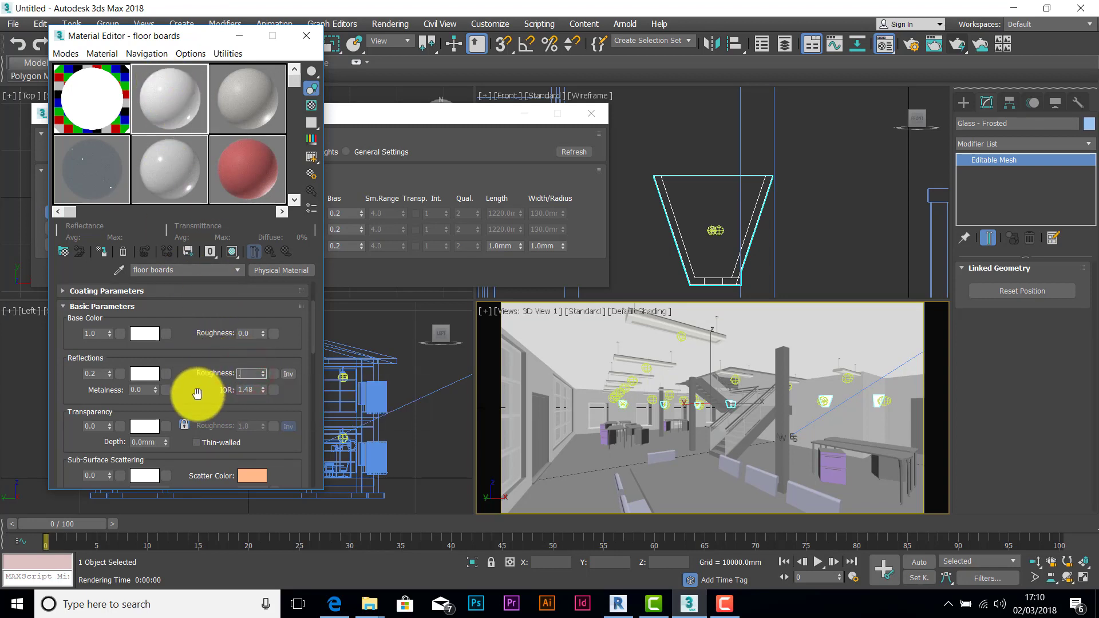
text(4)
key(Return)
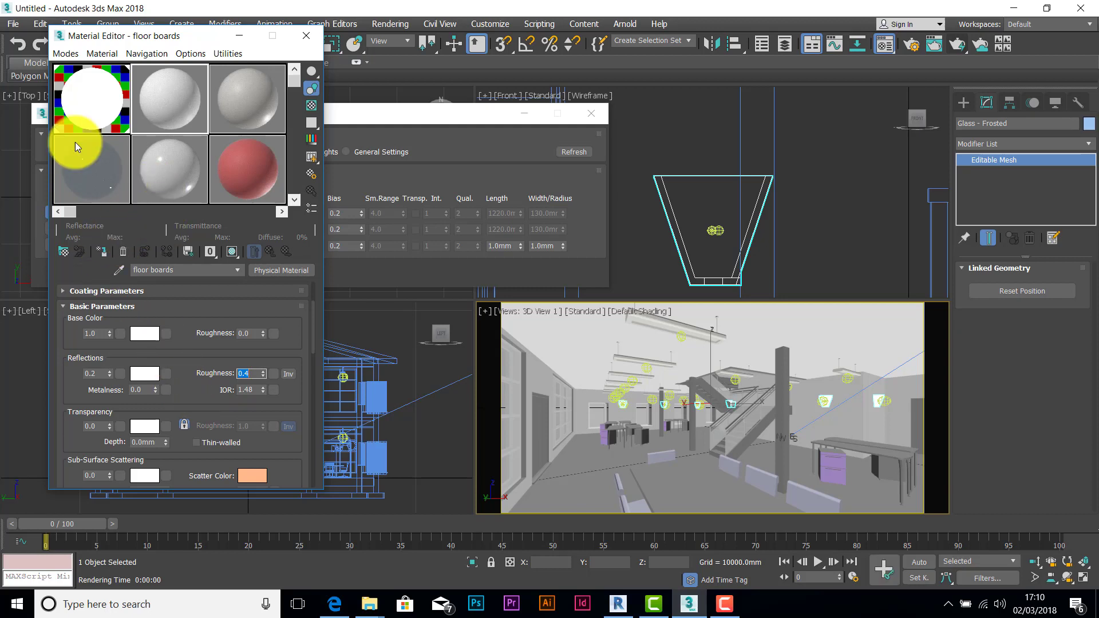
- Load the Wood28.jpg bitmap from the desktop as the floor boards material's base colour map
drag(180, 390, 179, 110)
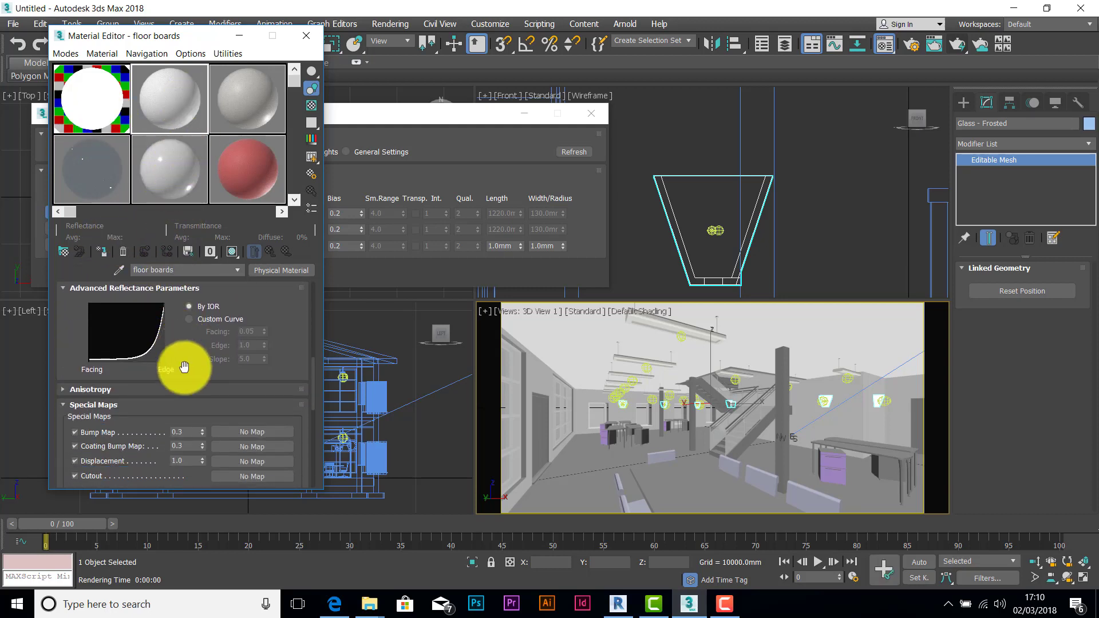
drag(179, 363, 183, 270)
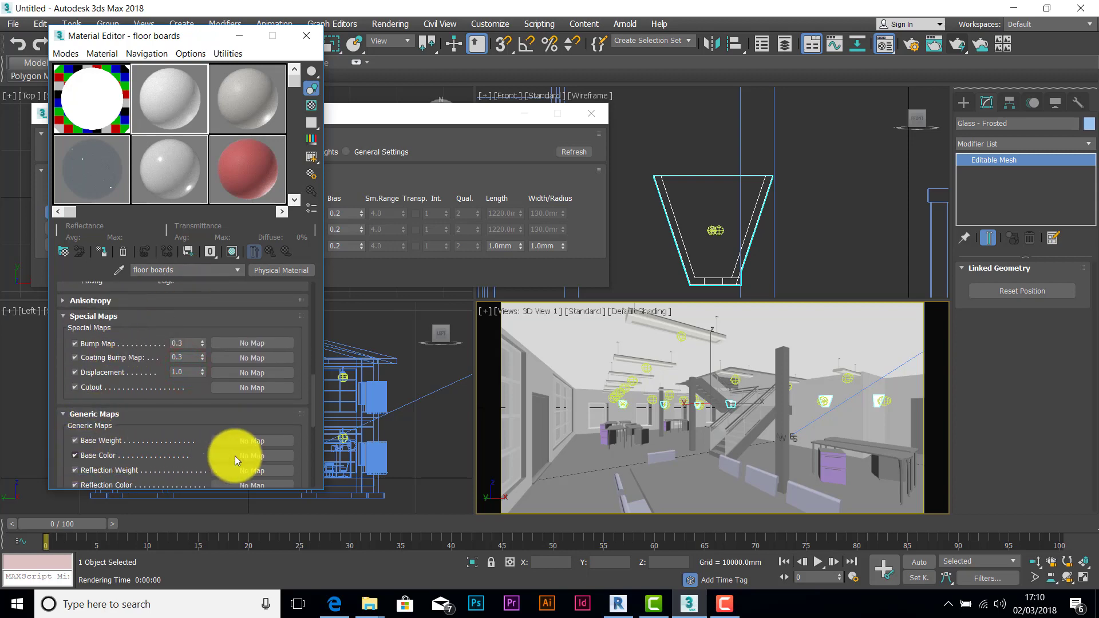
click(263, 456)
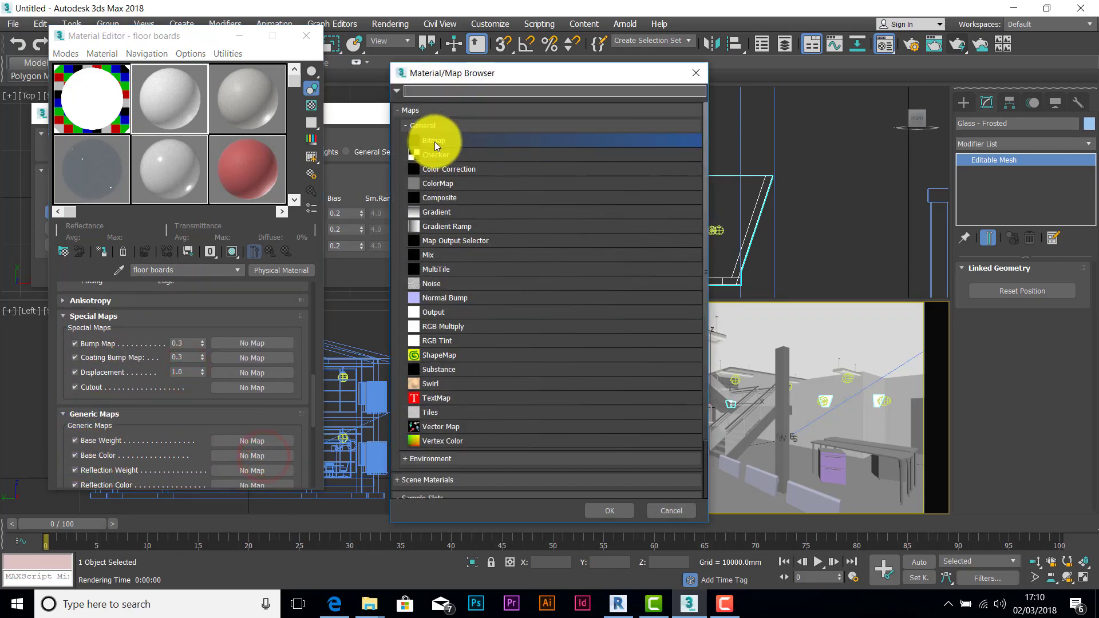
double_click(435, 142)
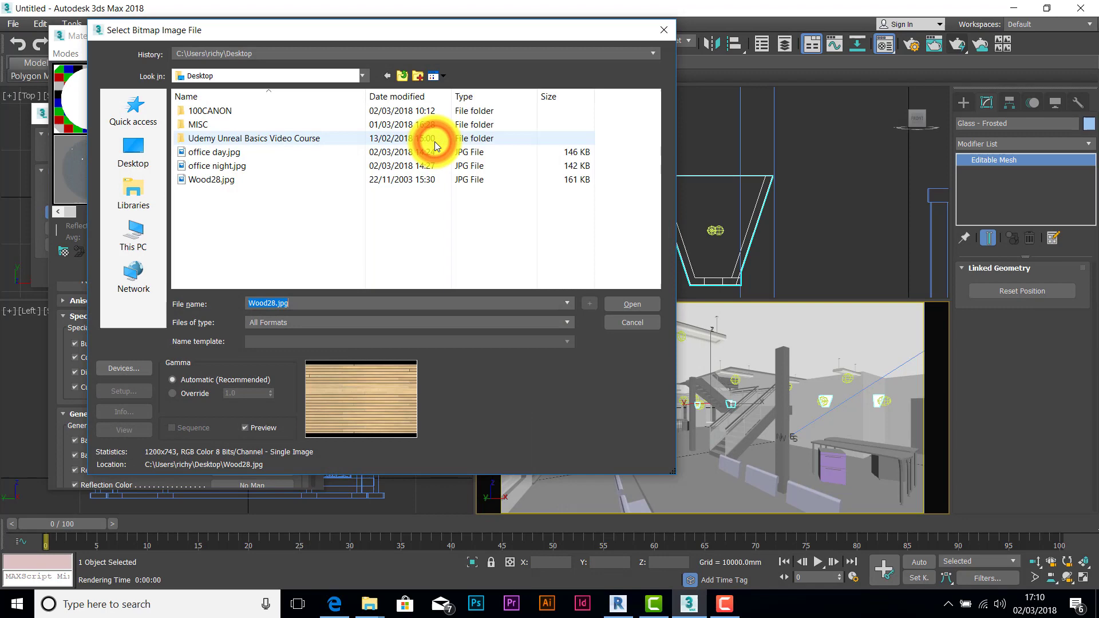
click(207, 178)
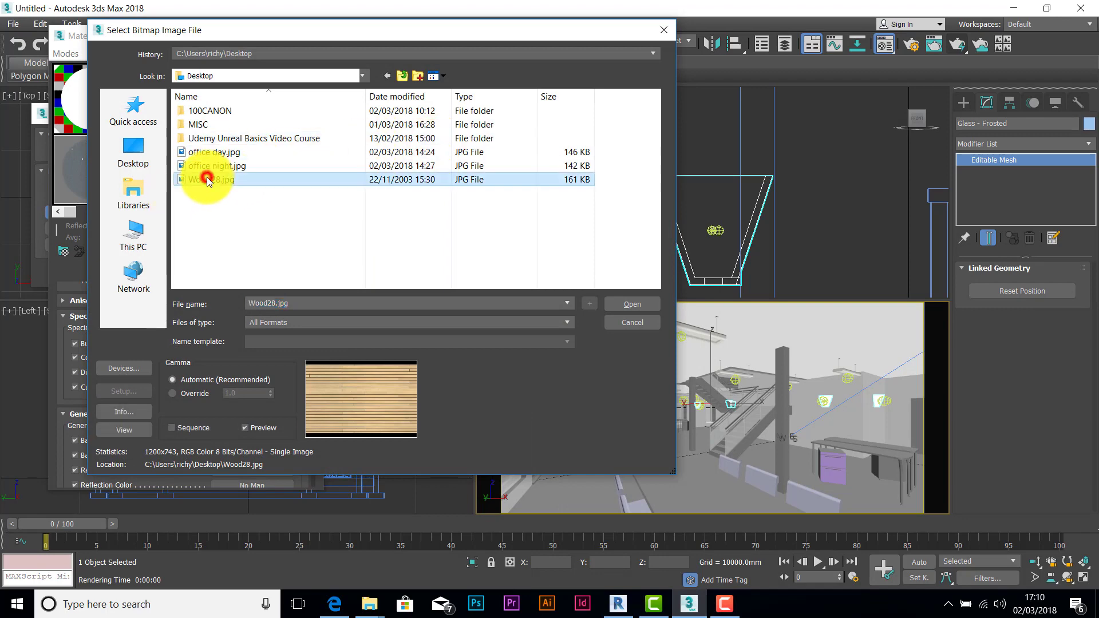
click(633, 304)
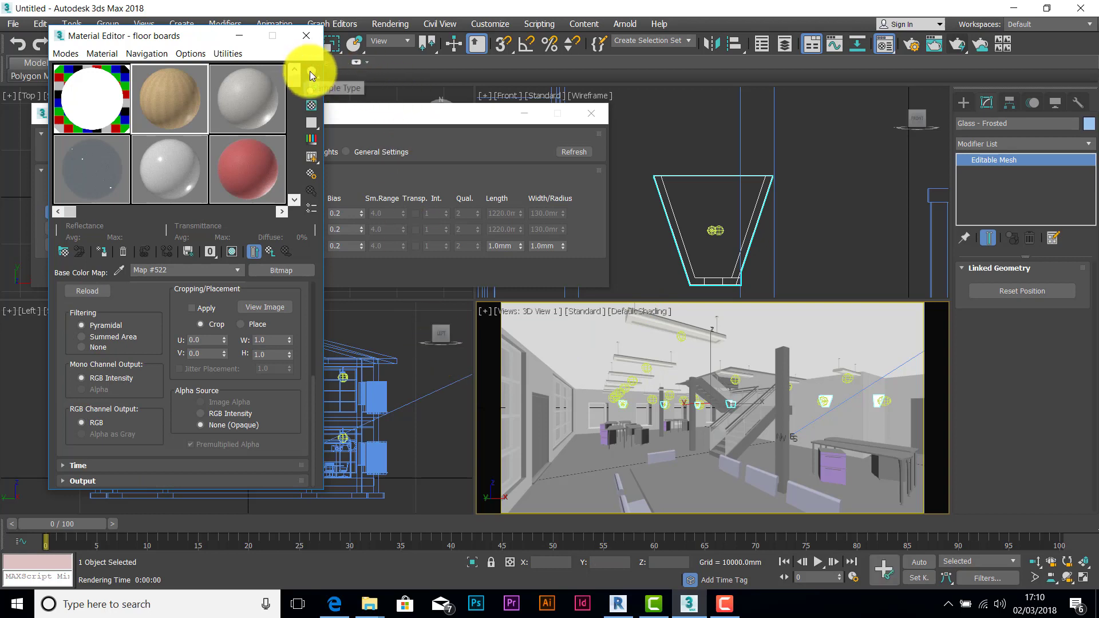
- Switch the floor boards sample preview to a cube and turn off real-world scale for the wood bitmap
drag(310, 71, 363, 76)
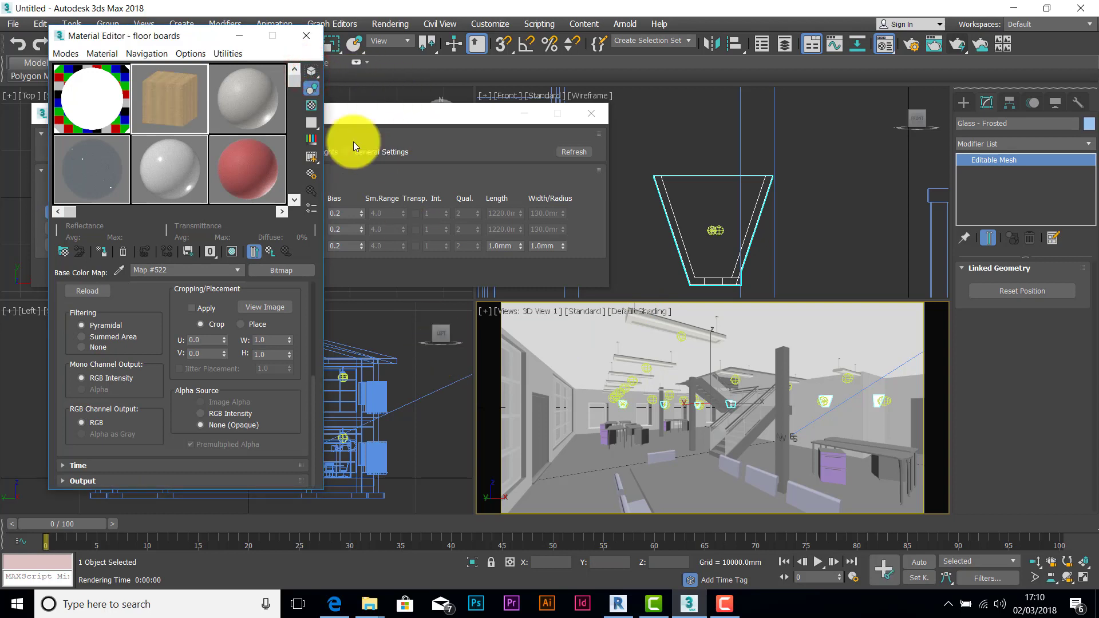
drag(140, 290, 137, 475)
drag(65, 338, 63, 373)
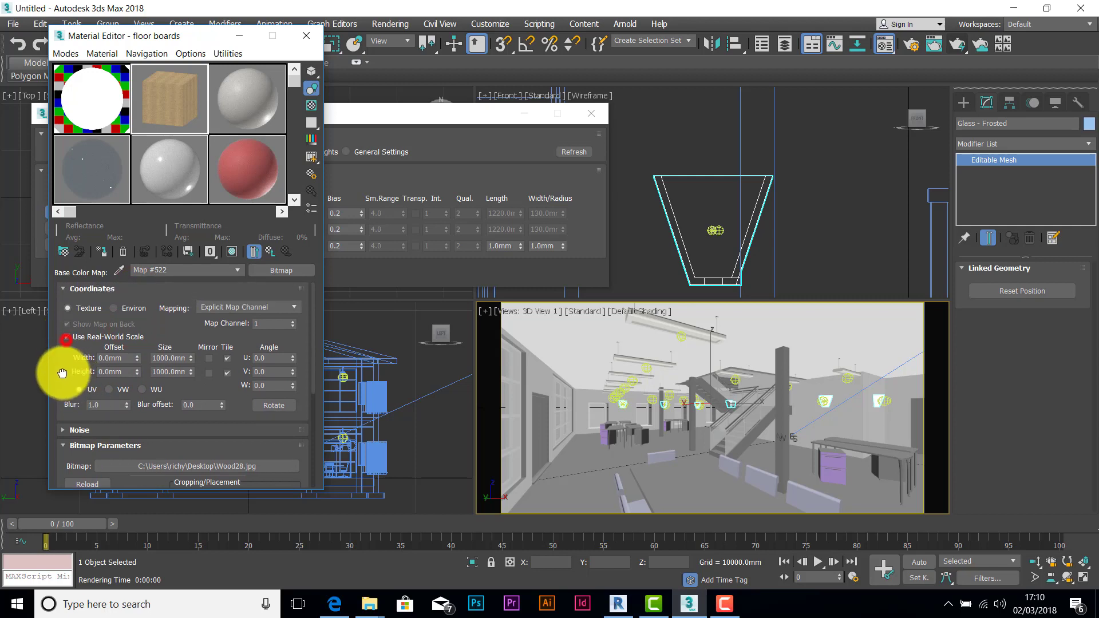
click(67, 336)
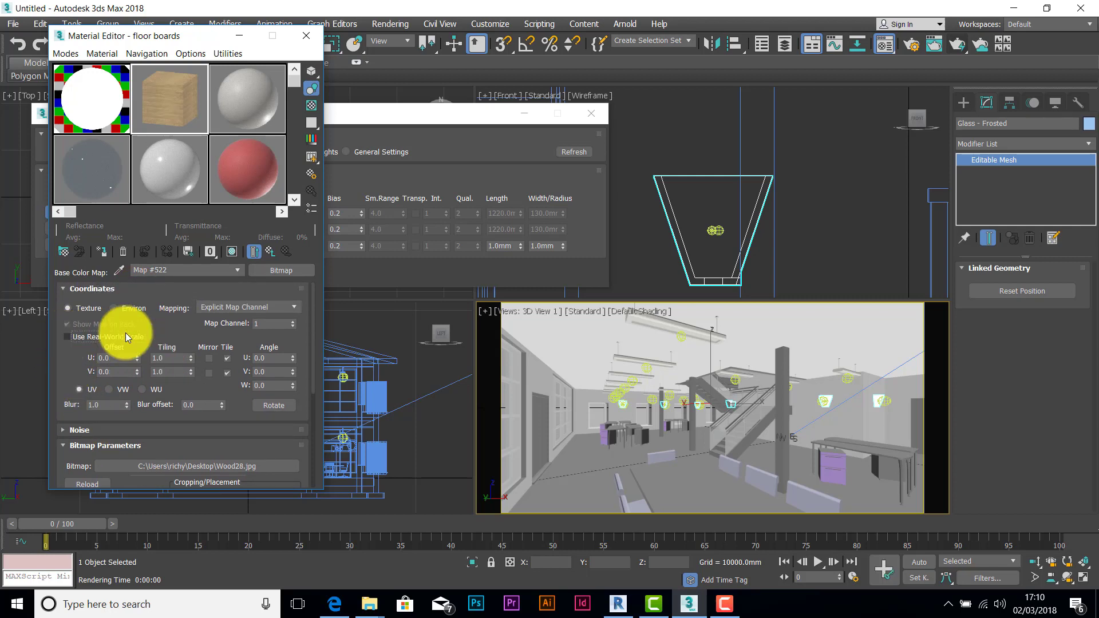
- Show the floor boards material shaded in the viewport and assign it to the oak floor in the 3D view
click(271, 252)
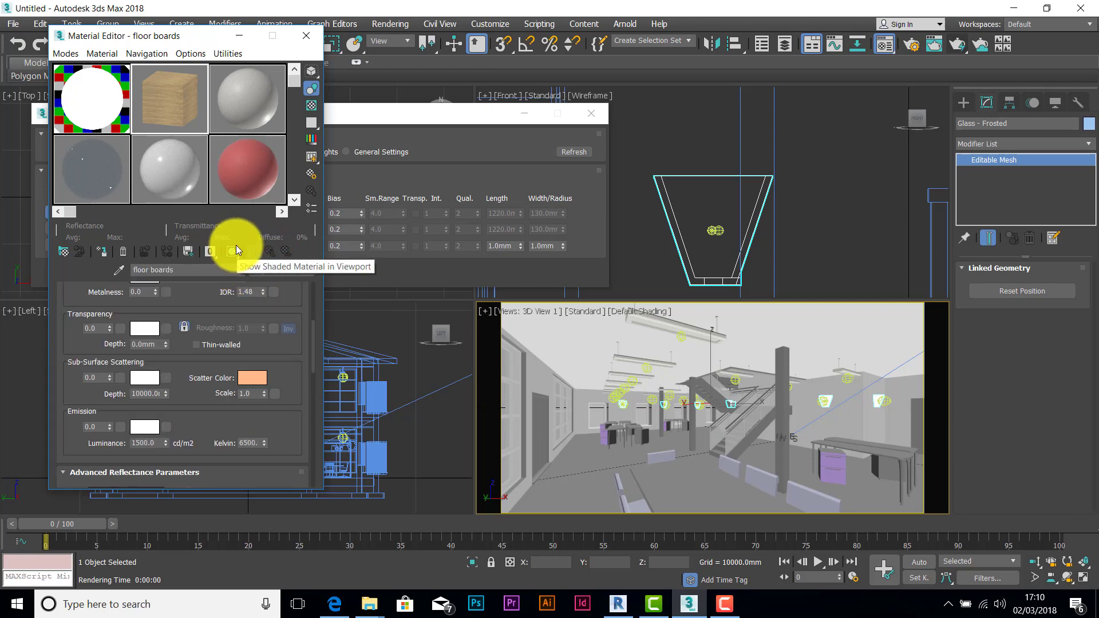
click(233, 251)
click(232, 252)
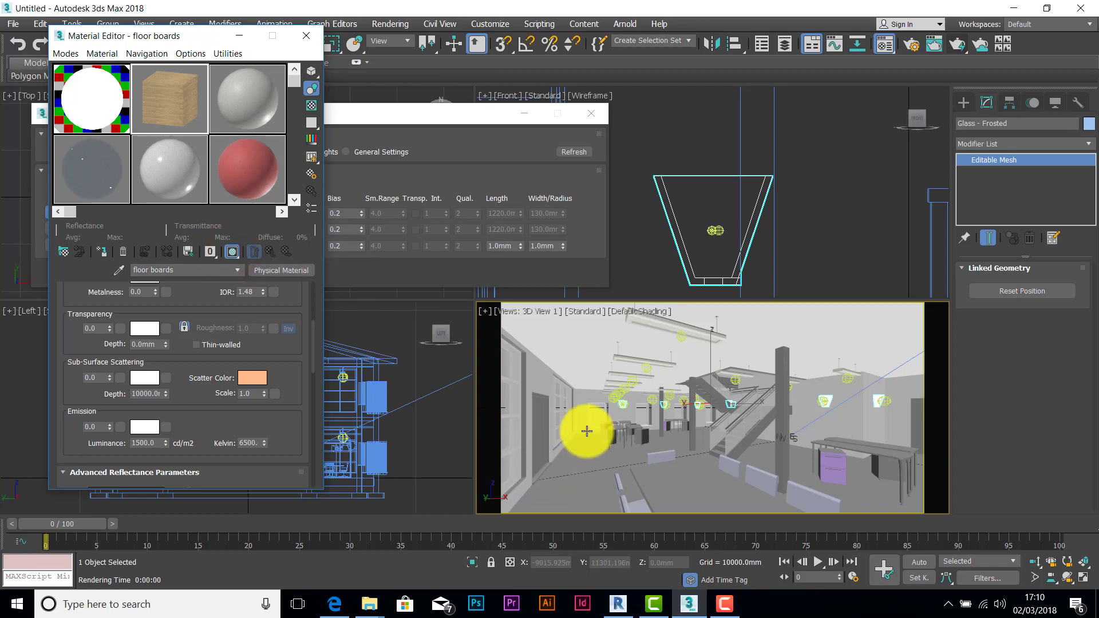
click(583, 438)
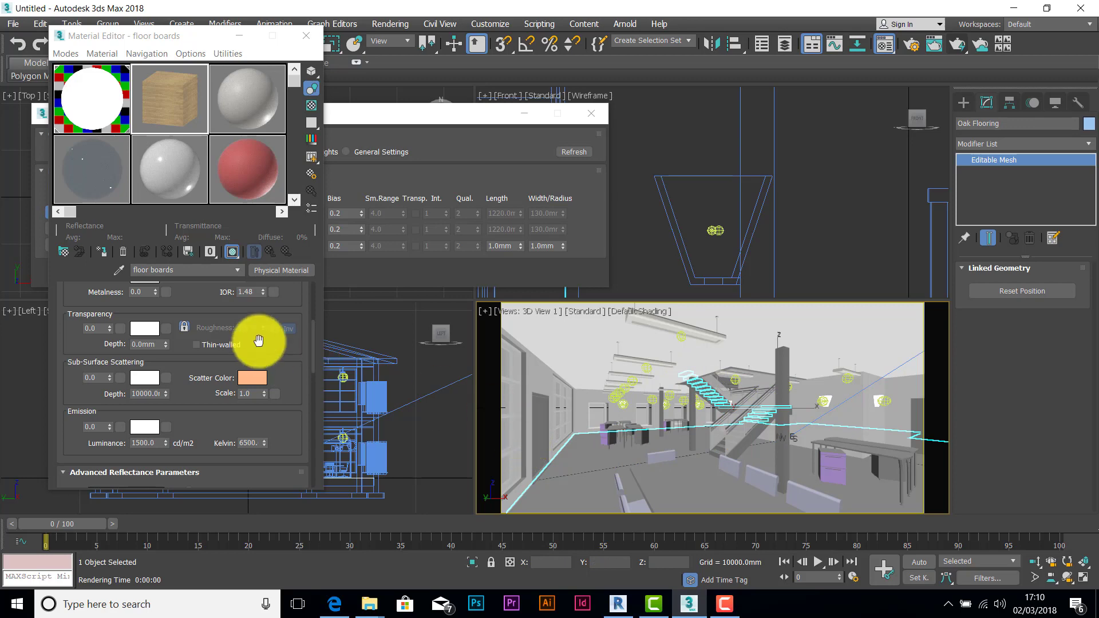
click(101, 253)
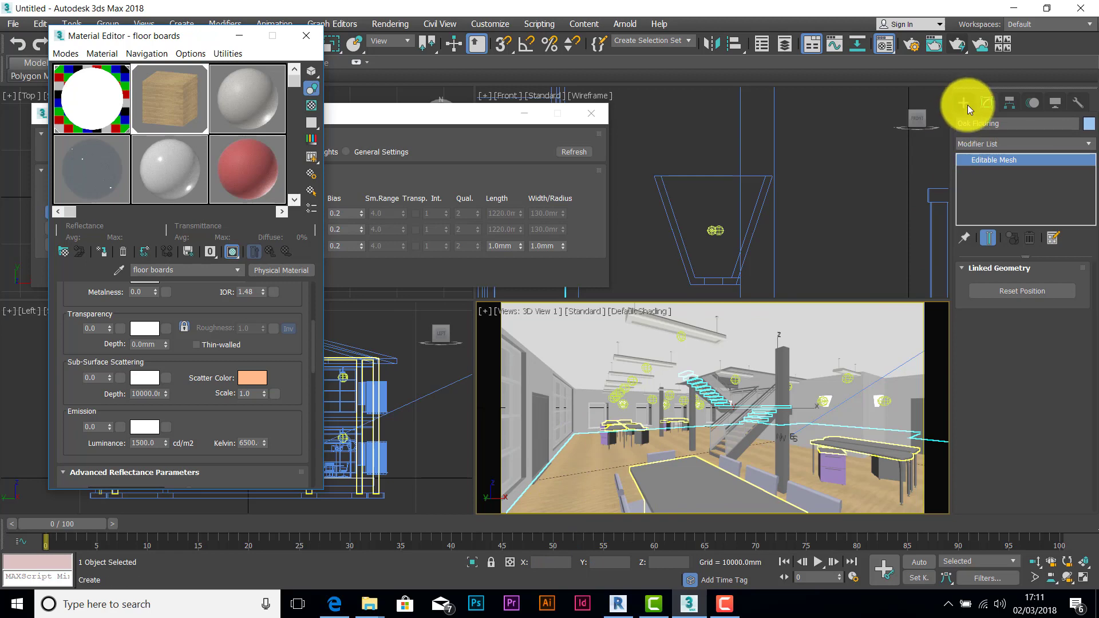
- Add a UVW Map modifier to the oak floor and turn off its real-world map size
click(1089, 144)
drag(1089, 208, 1076, 491)
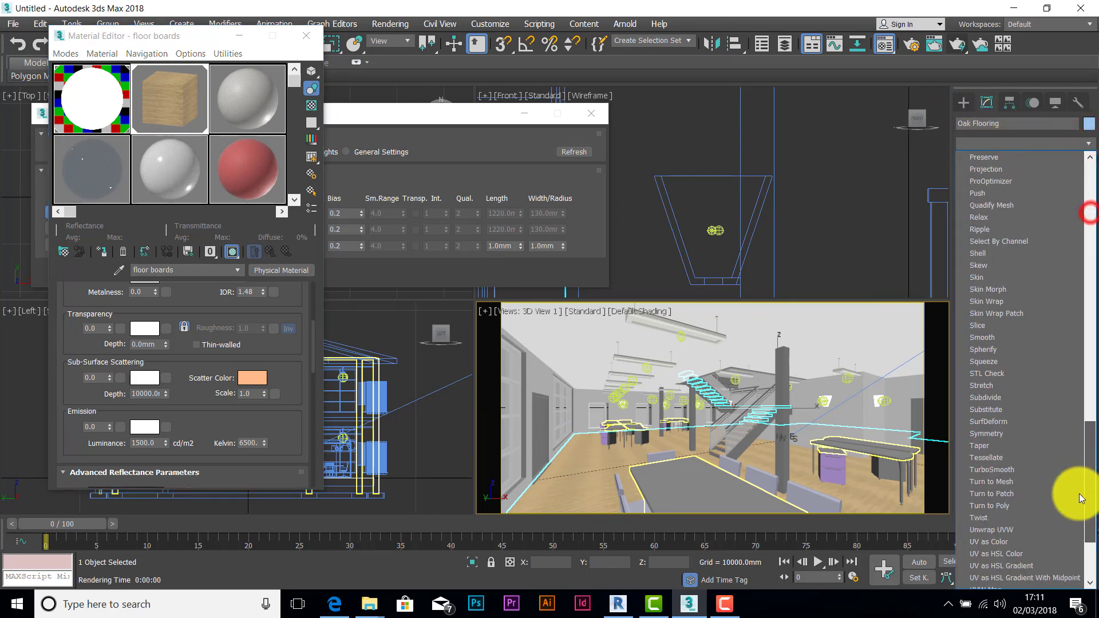
click(990, 471)
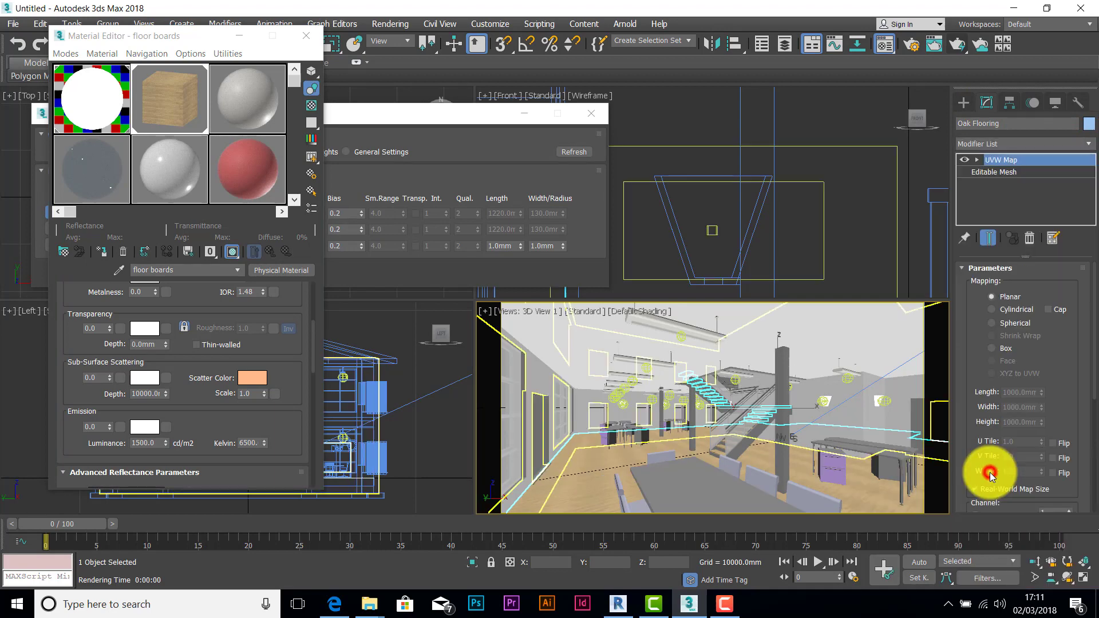
scroll(977, 401, down, 2)
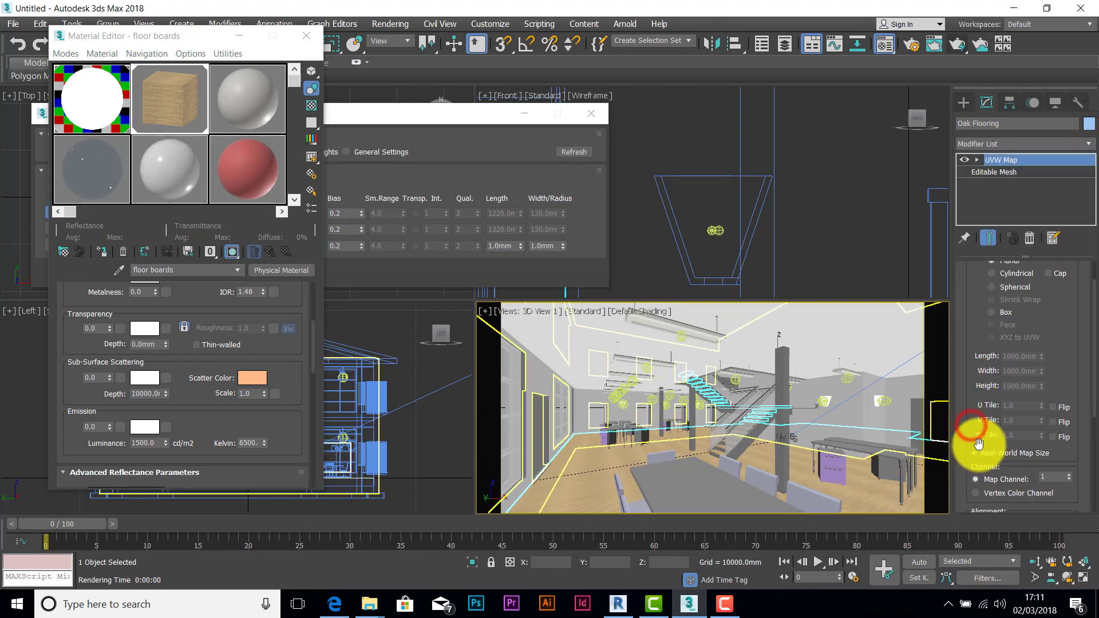
click(977, 453)
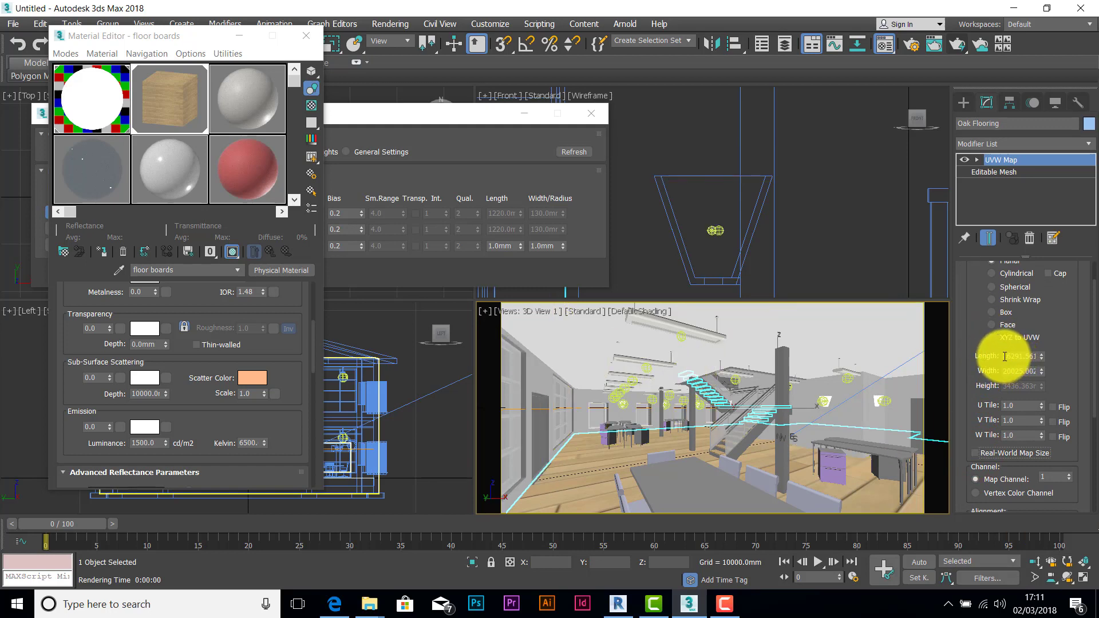
- Set the oak floor's planar mapping length to 6000 mm and its width to 4000 mm
click(1004, 356)
drag(1069, 348, 1097, 349)
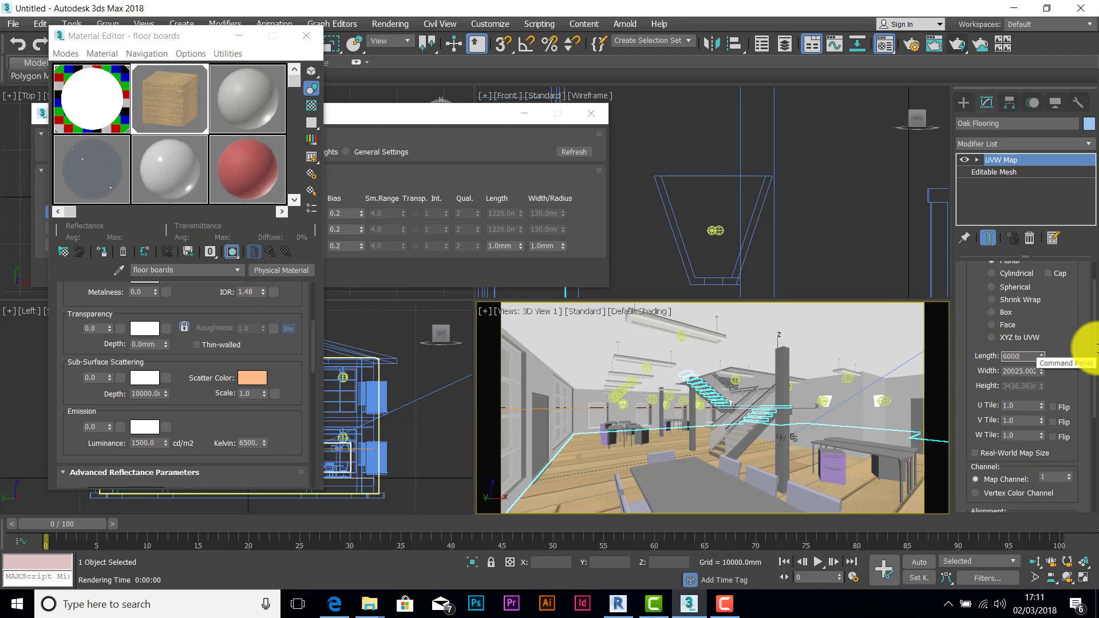
text(6000)
key(Return)
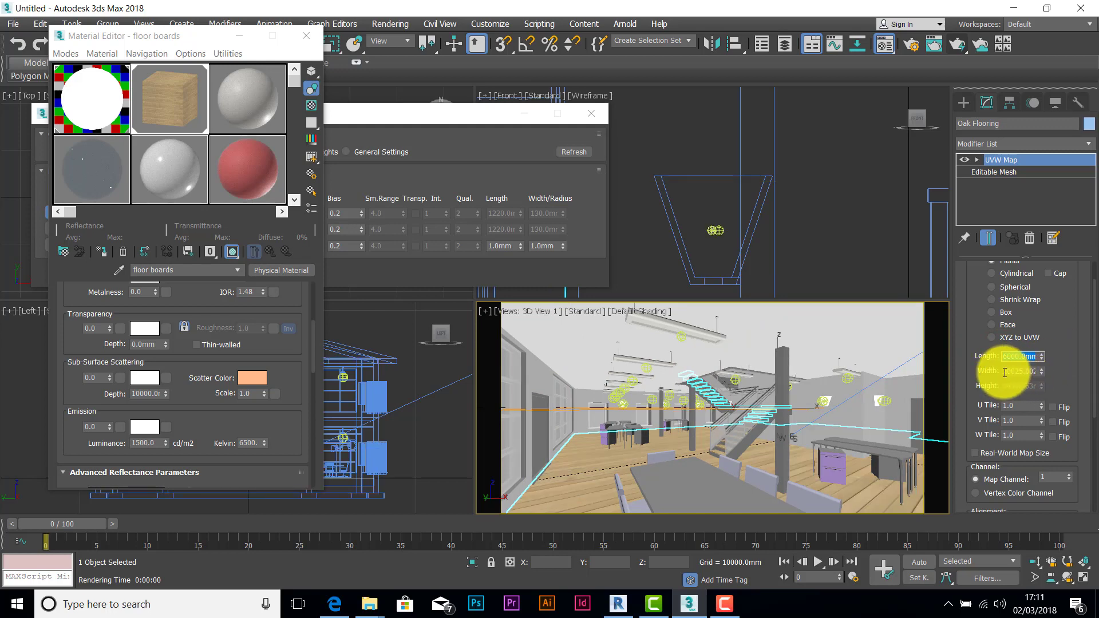
double_click(1005, 371)
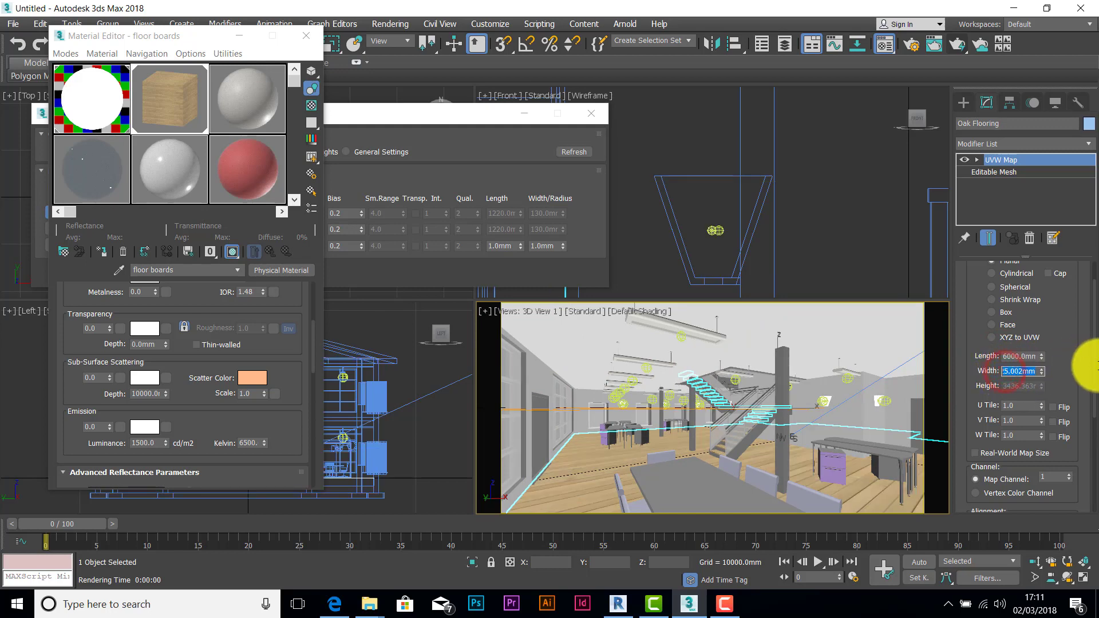
text(4000)
key(Return)
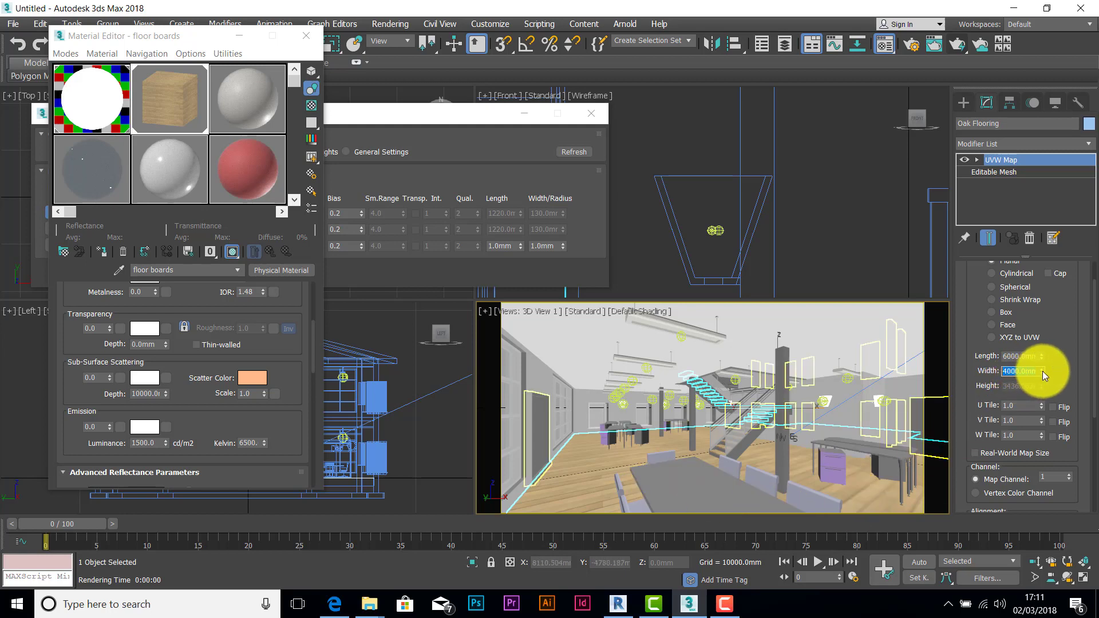
- Set the floor mapping's width to 3000 mm and its length to 4000 mm
click(1014, 372)
text(30)
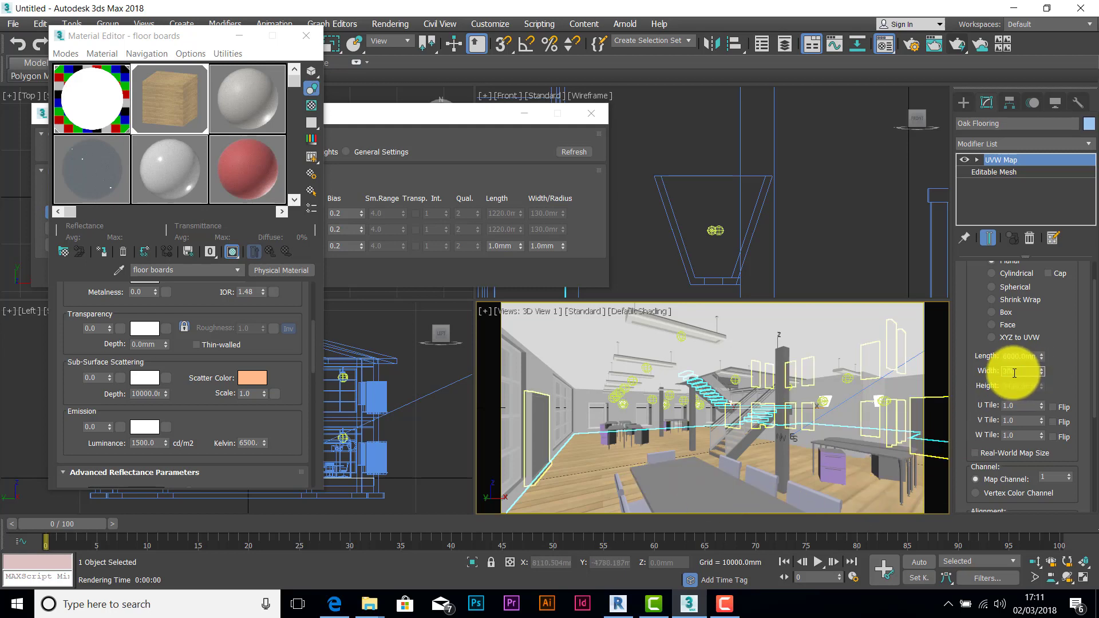
text(00.0mm)
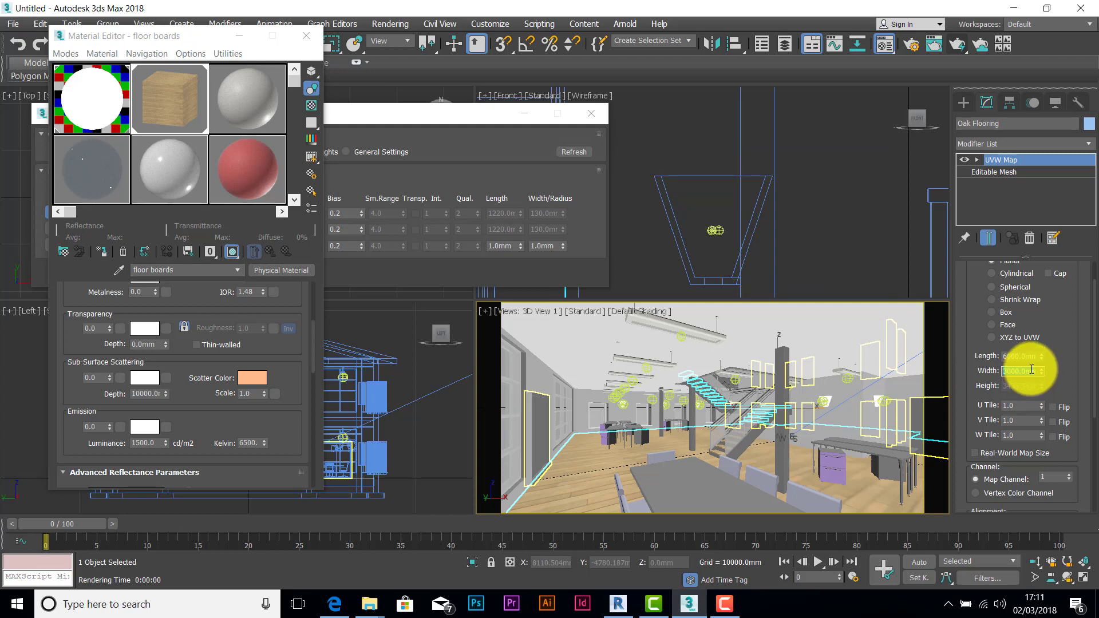
key(Return)
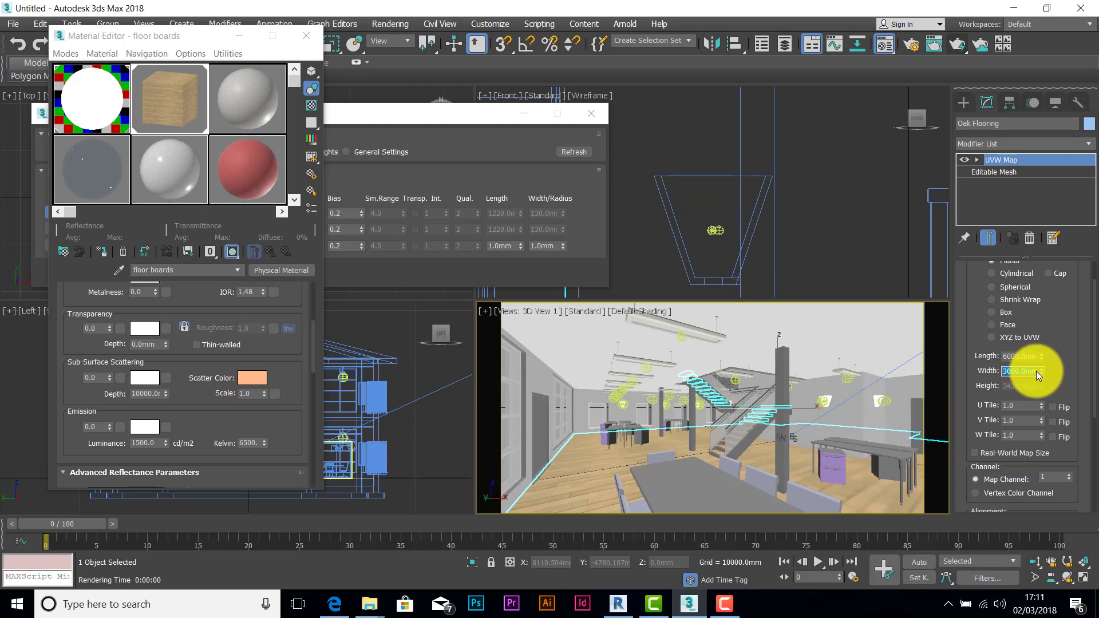
click(1005, 357)
text(40)
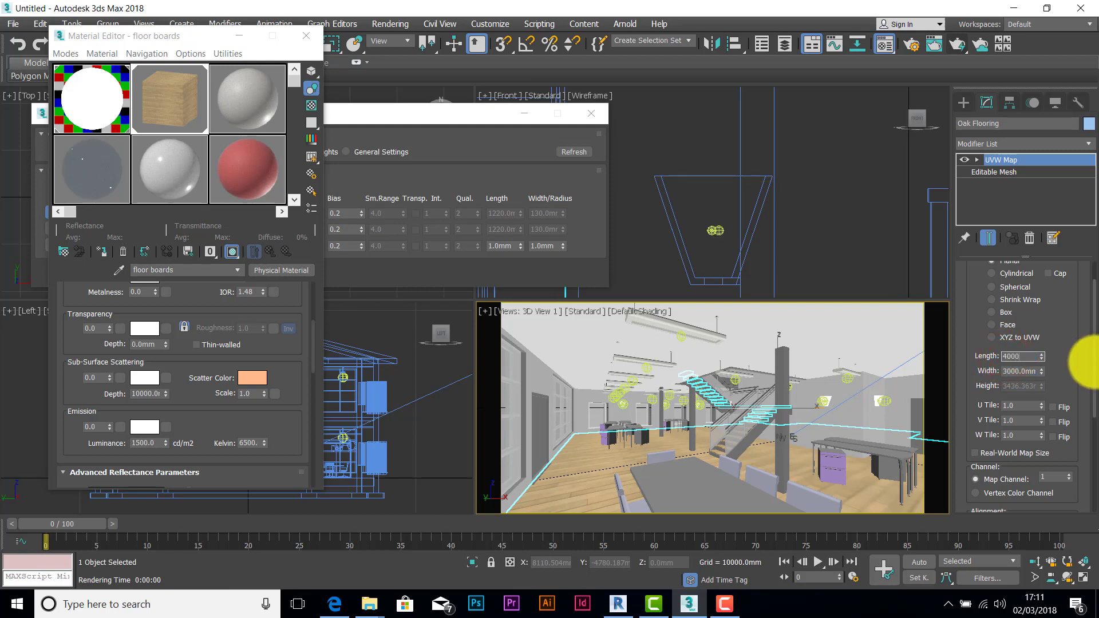
text(00)
key(Return)
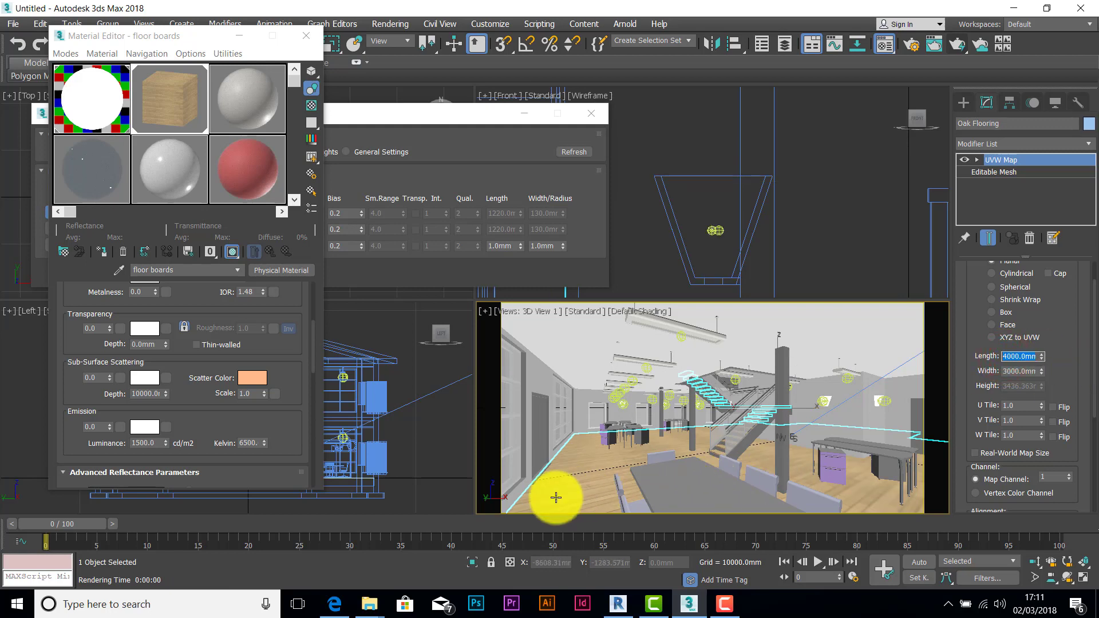
- Activate the floor's UVW Map gizmo, clear the floating windows from the Top view and move the gizmo slightly there
click(1018, 160)
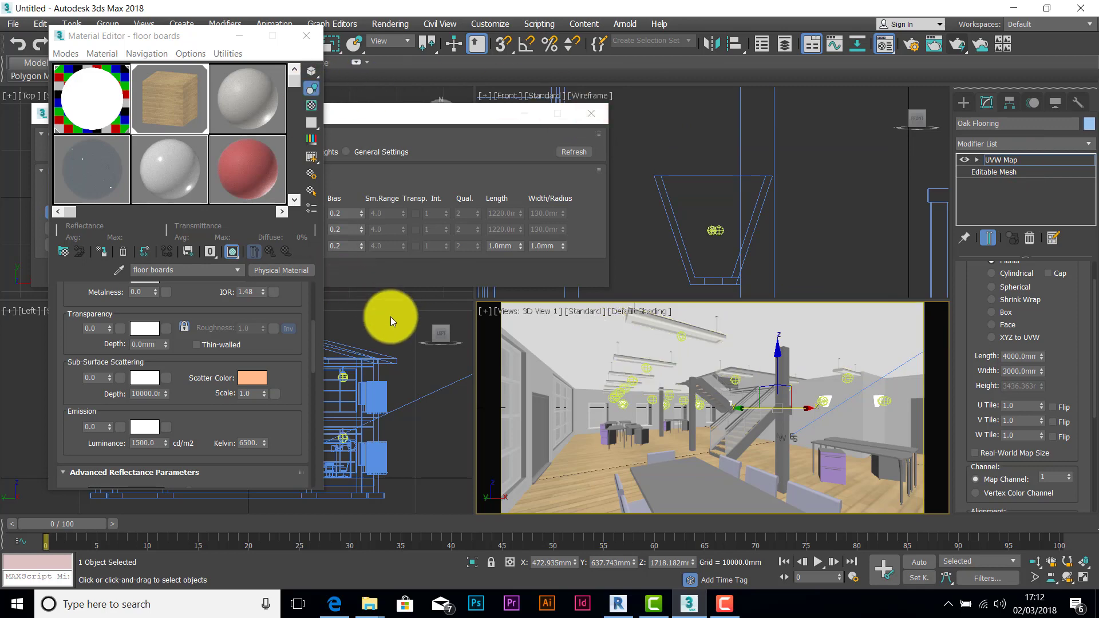
click(239, 35)
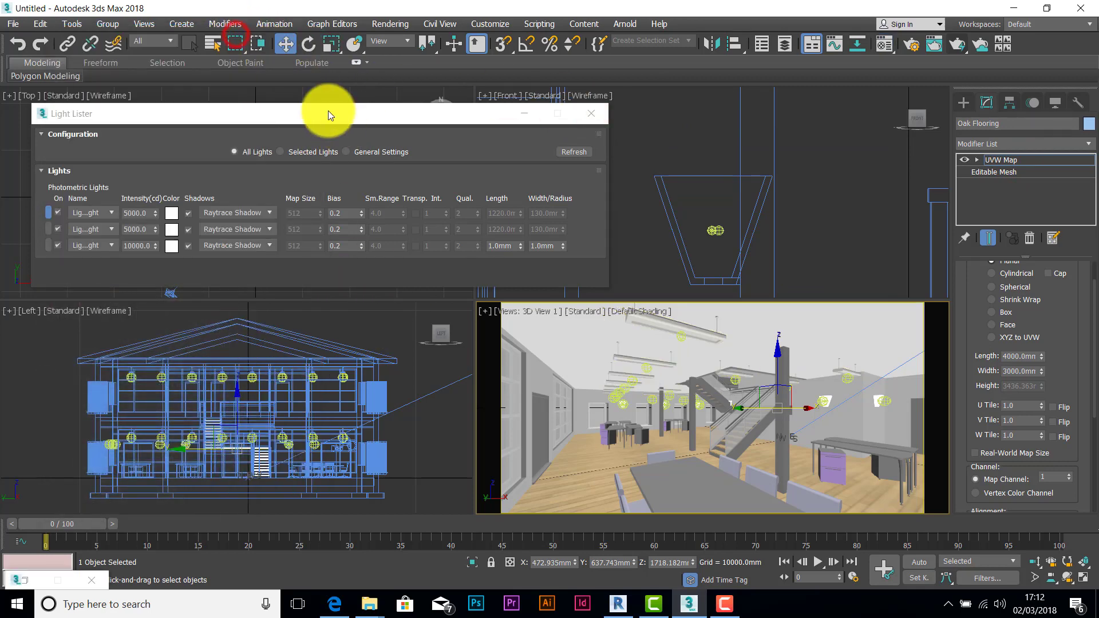
drag(328, 111, 344, 376)
scroll(252, 184, up, 6)
middle_drag(248, 150, 258, 132)
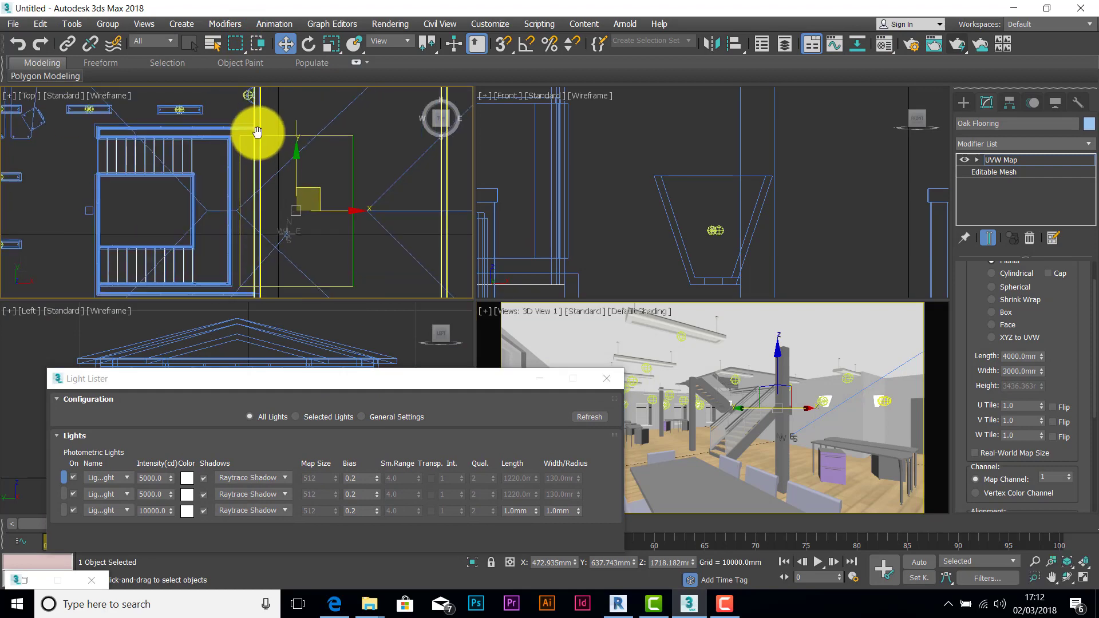
scroll(320, 180, down, 5)
middle_drag(315, 189, 312, 201)
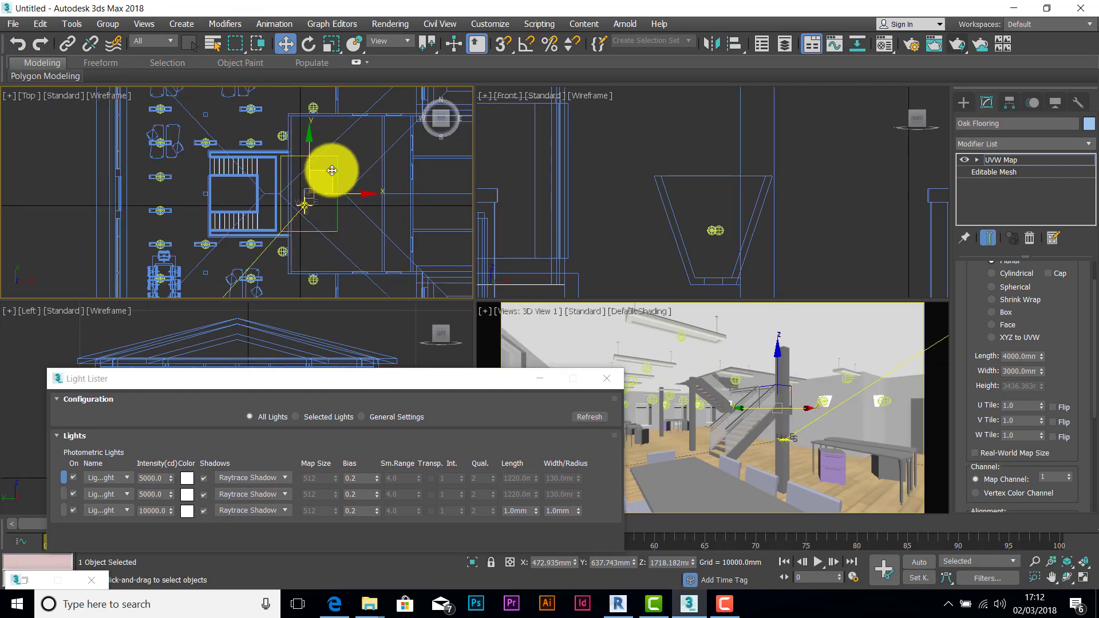
mouse_move(332, 170)
mouse_down()
mouse_move(361, 185)
mouse_move(338, 174)
mouse_move(373, 172)
mouse_move(363, 184)
mouse_move(347, 176)
mouse_up()
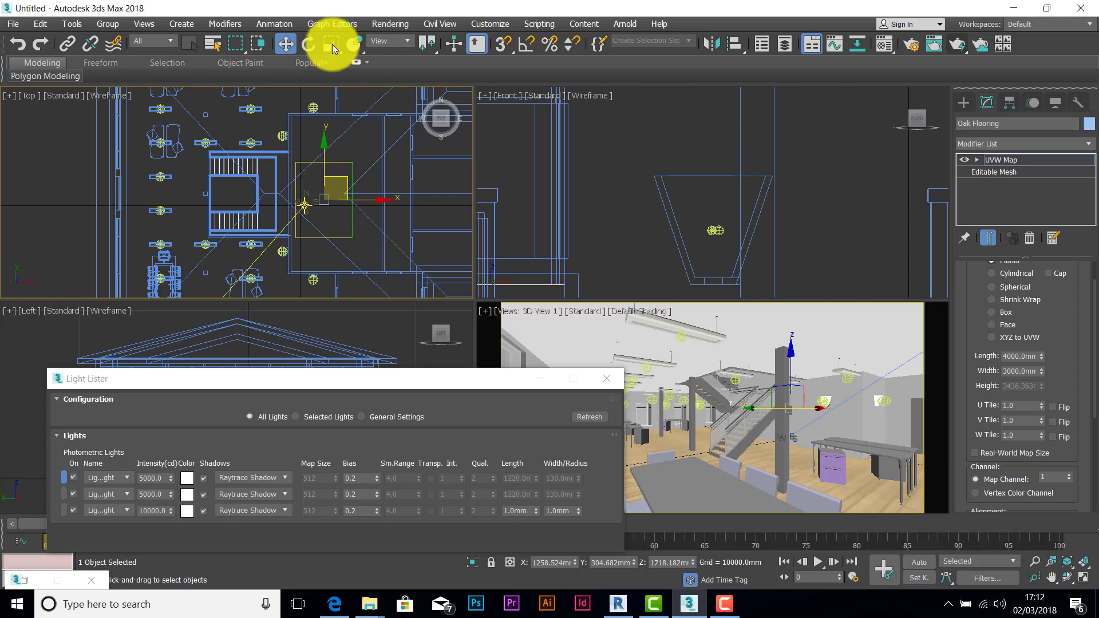
- Rotate the floor's mapping gizmo a quarter turn in the Top view using angle snap
click(309, 44)
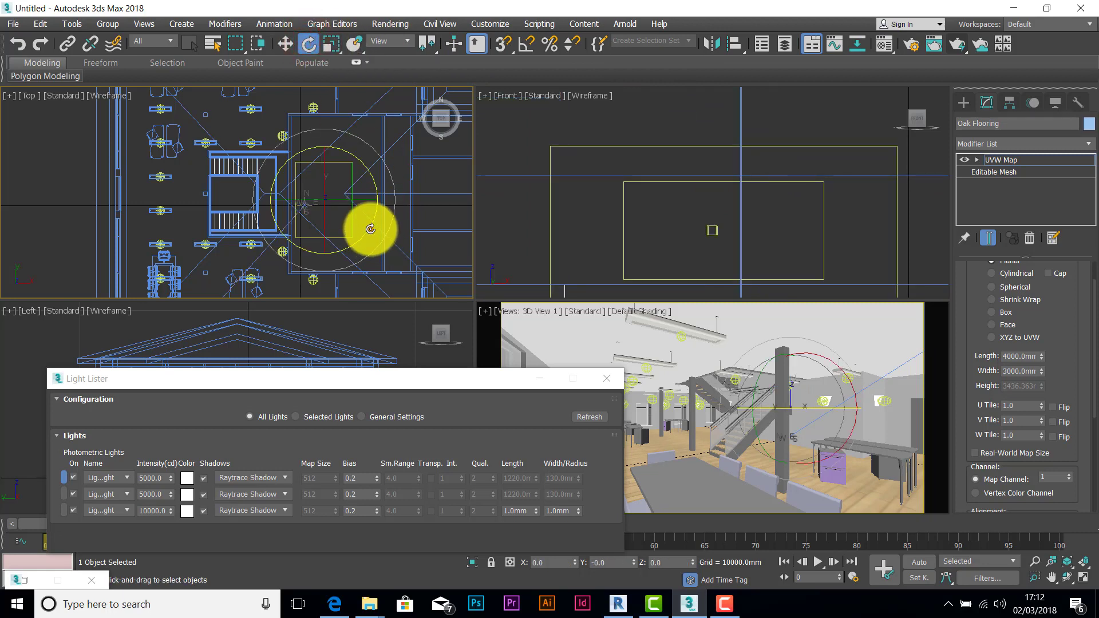
drag(371, 229, 387, 178)
key(a)
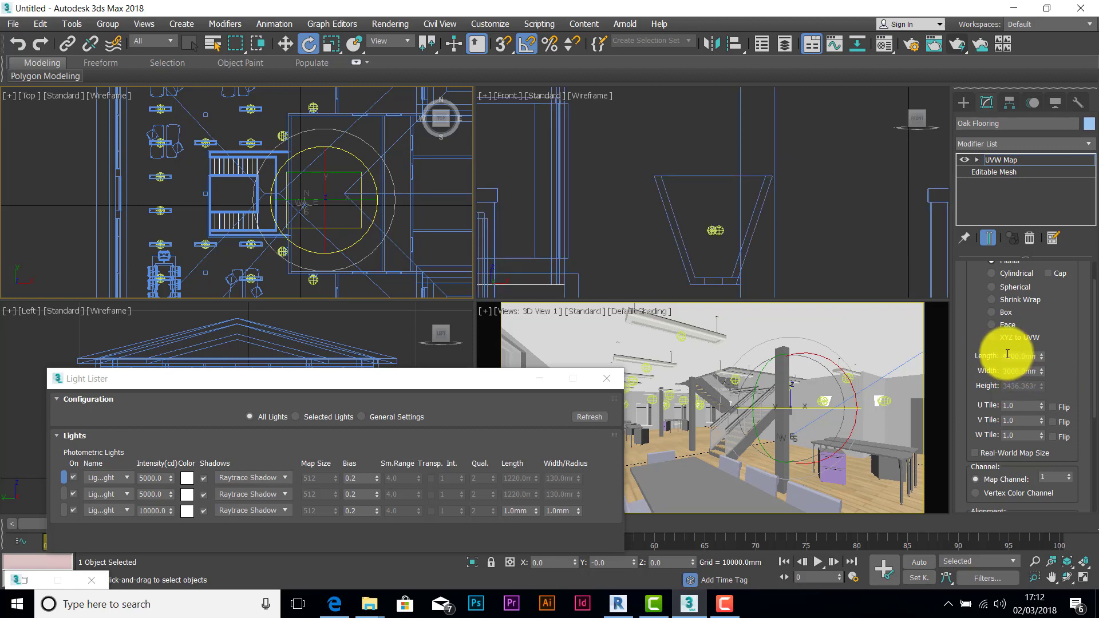
- Set the rotated floor mapping's length to 3000 mm and its width to 4000 mm
click(1004, 356)
text(30)
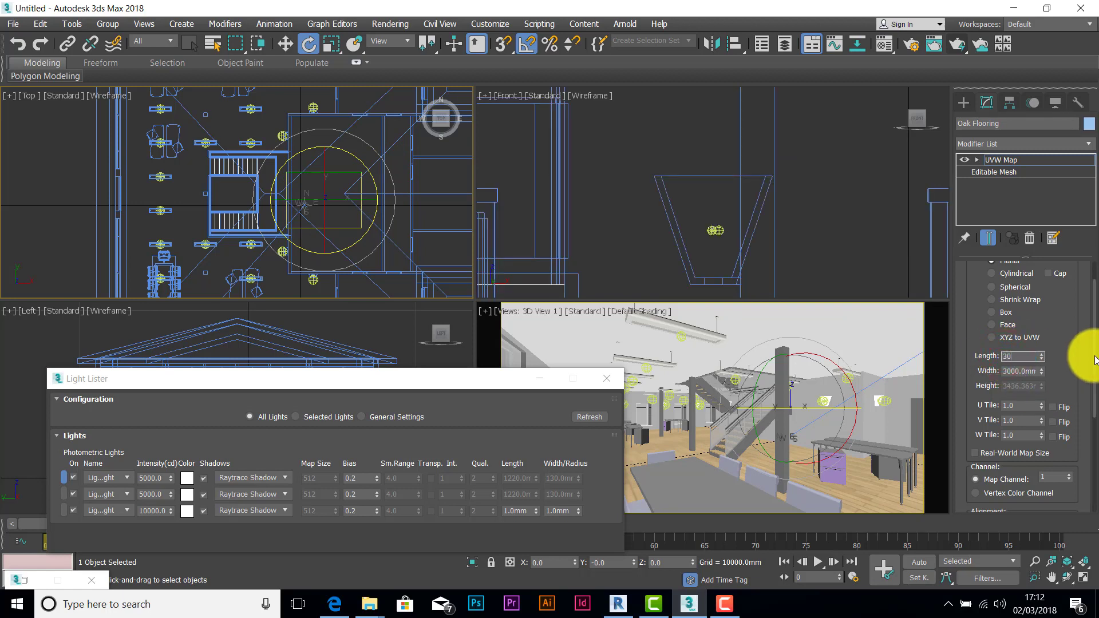
click(1024, 371)
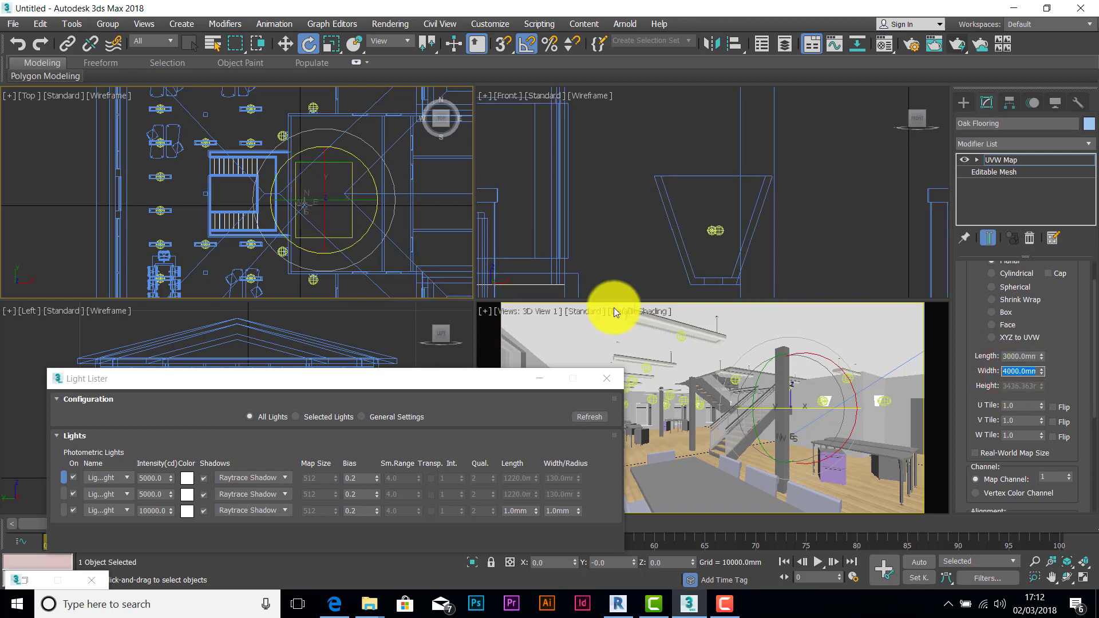
- Move the Light Lister window clear of the 3D and Left viewports
drag(421, 369, 269, 307)
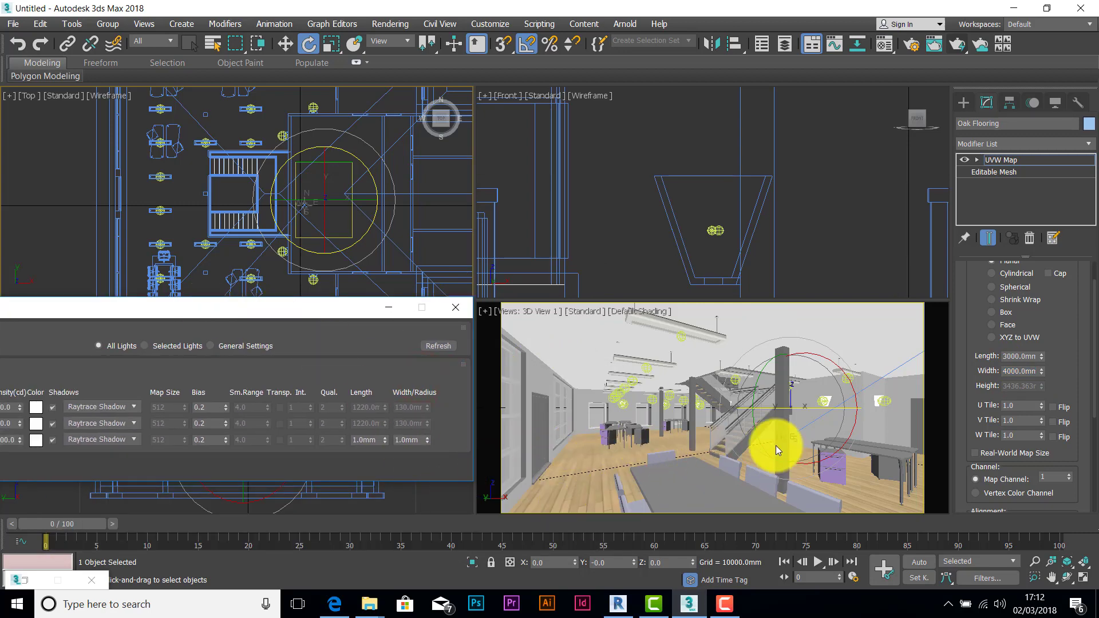
drag(293, 307, 422, 119)
click(486, 335)
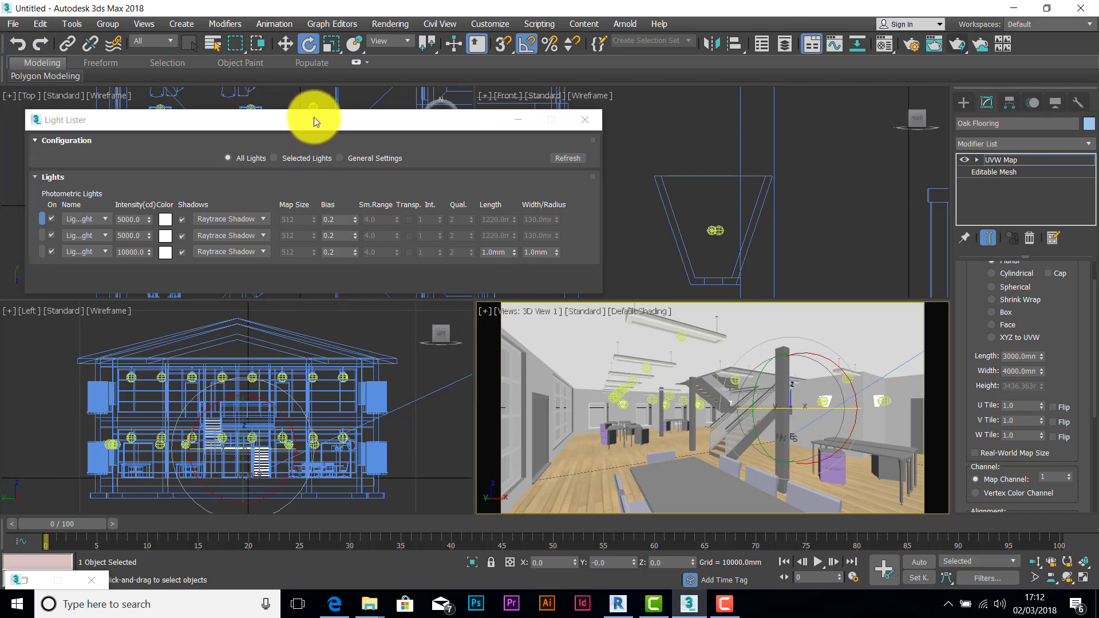
mouse_move(315, 119)
mouse_down()
mouse_move(307, 262)
mouse_move(295, 144)
mouse_move(312, 106)
mouse_up()
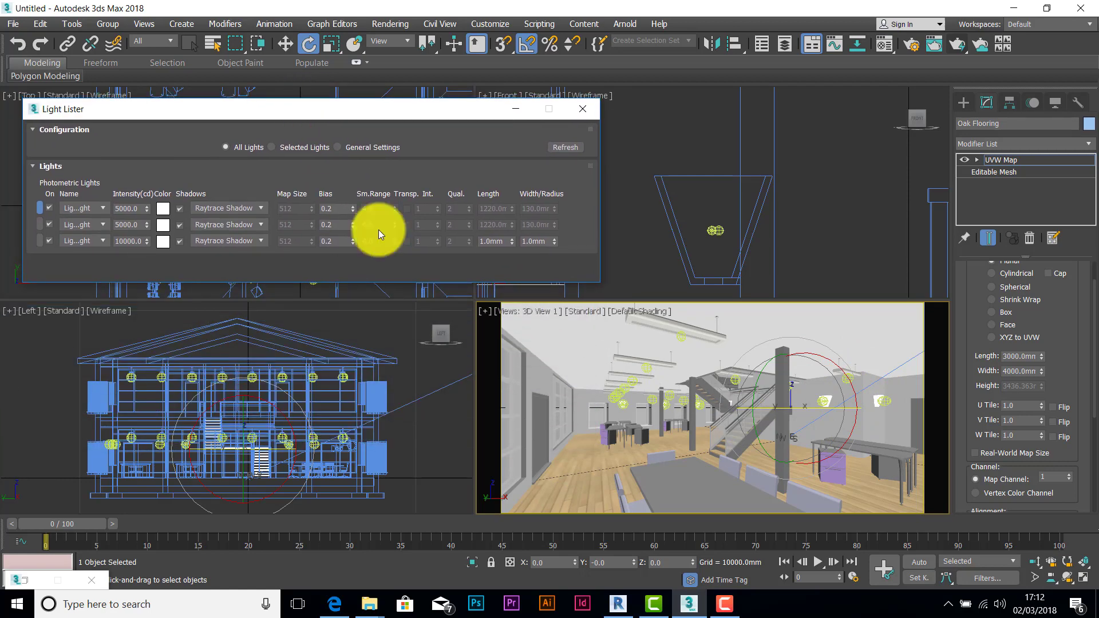
- Test-render the 3D View 1 view, stop the render early, and close the rendered frame and the Light Lister
click(994, 160)
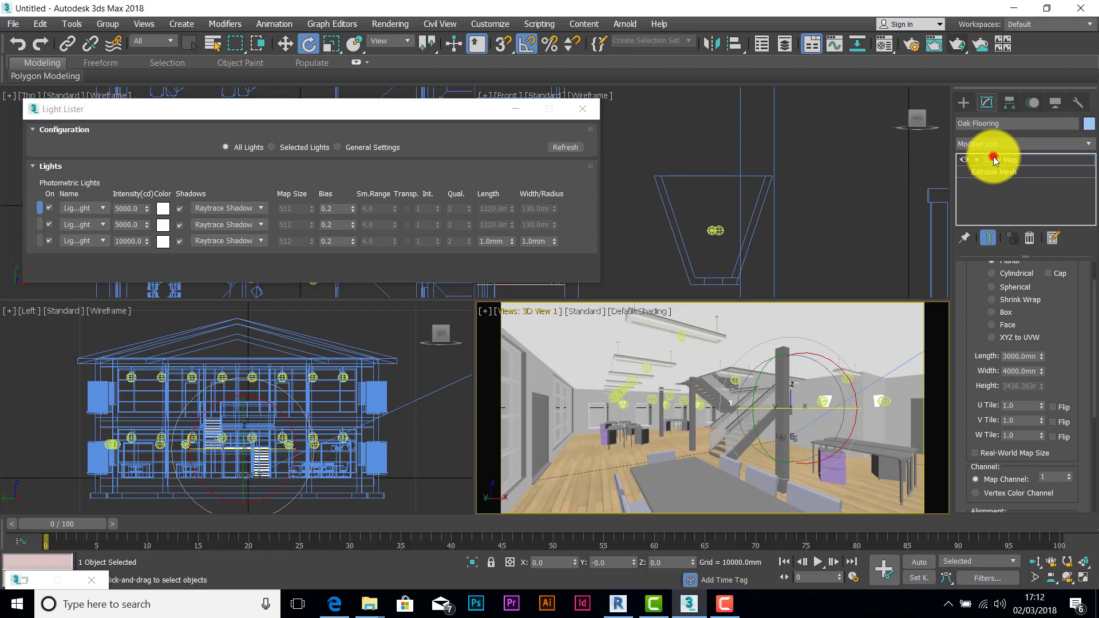
click(965, 45)
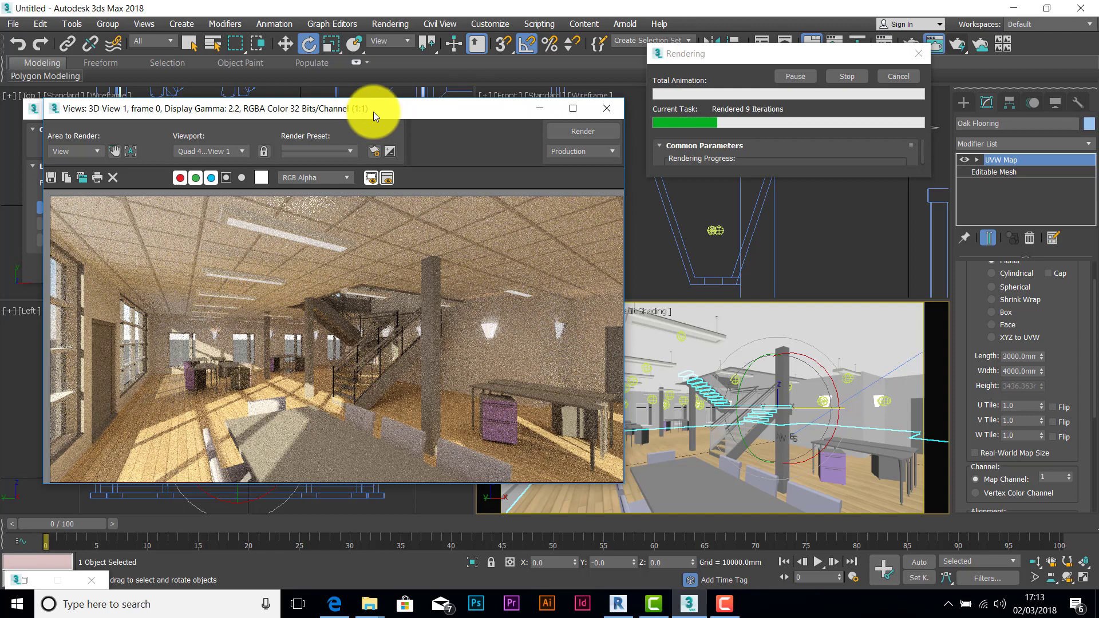
drag(374, 111, 387, 104)
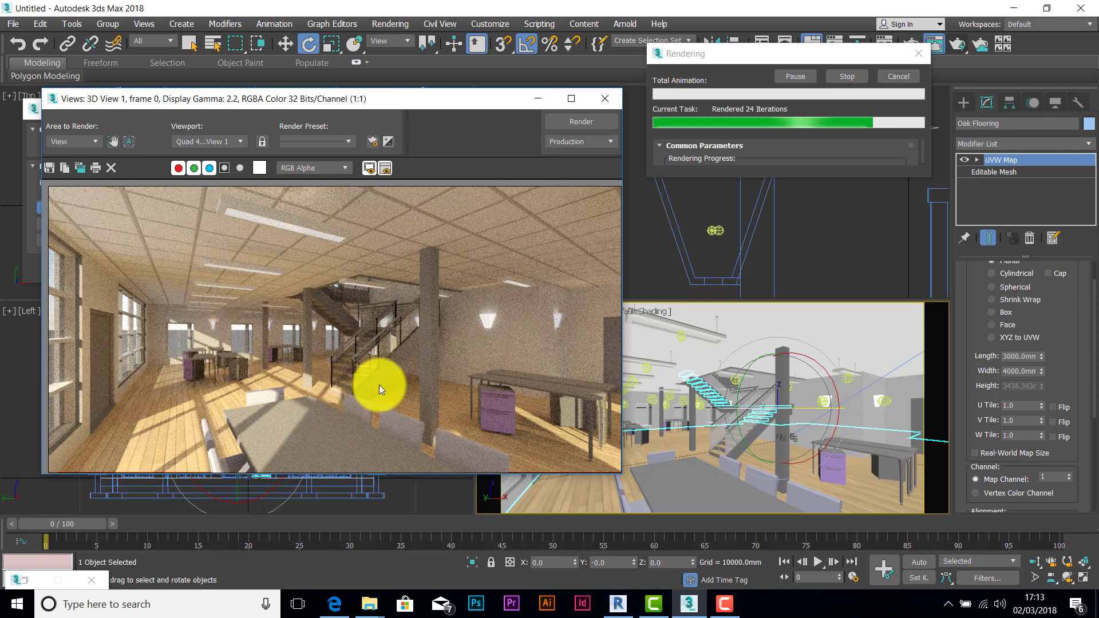
click(894, 76)
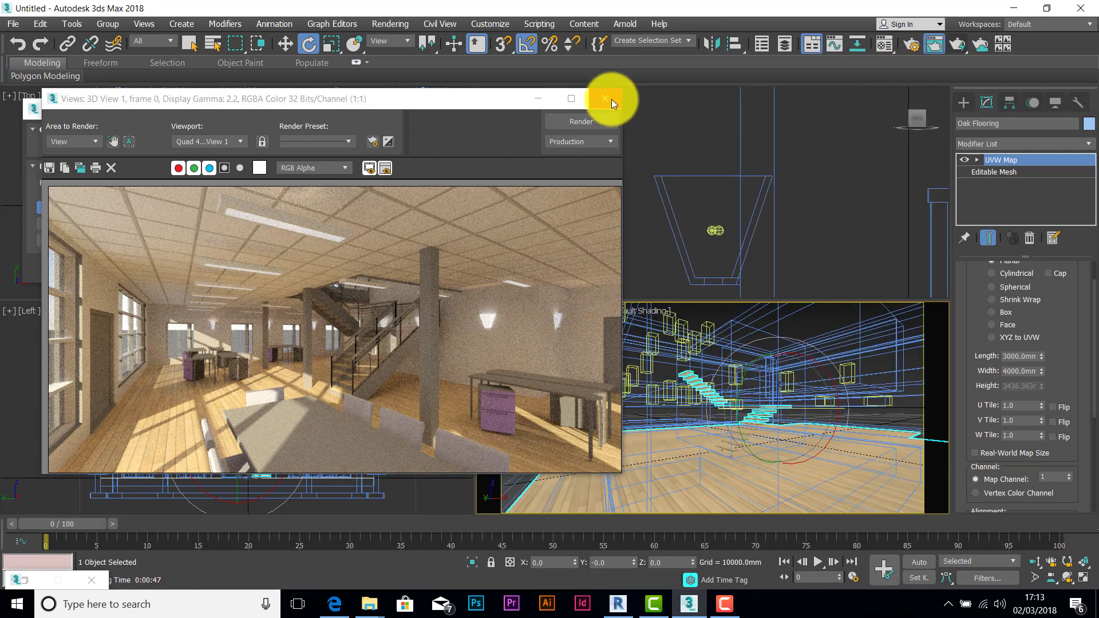
click(613, 98)
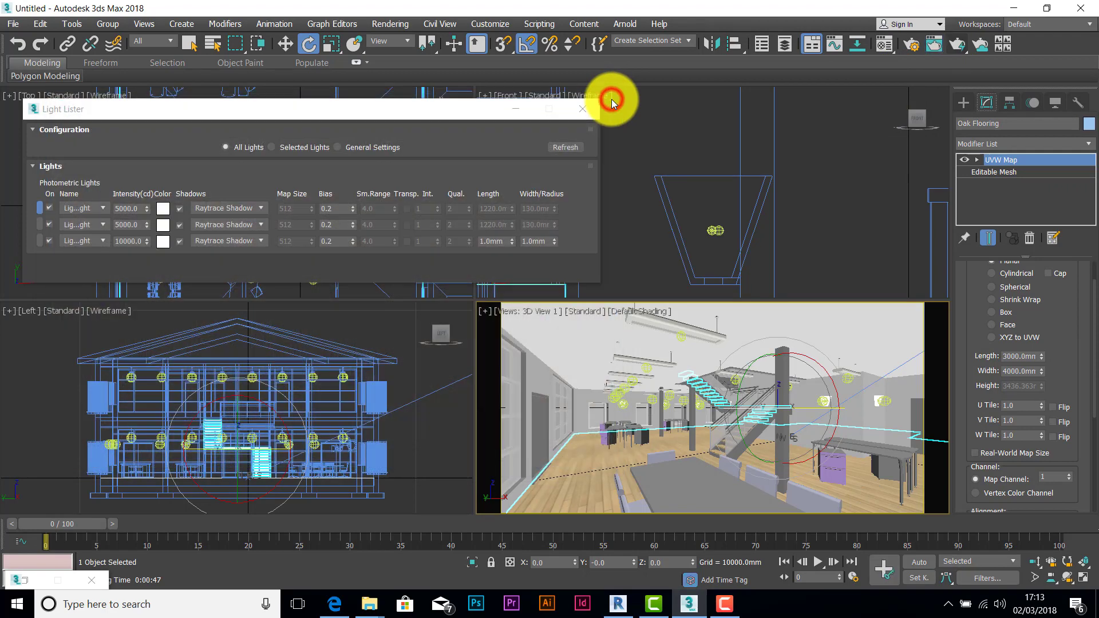
click(583, 109)
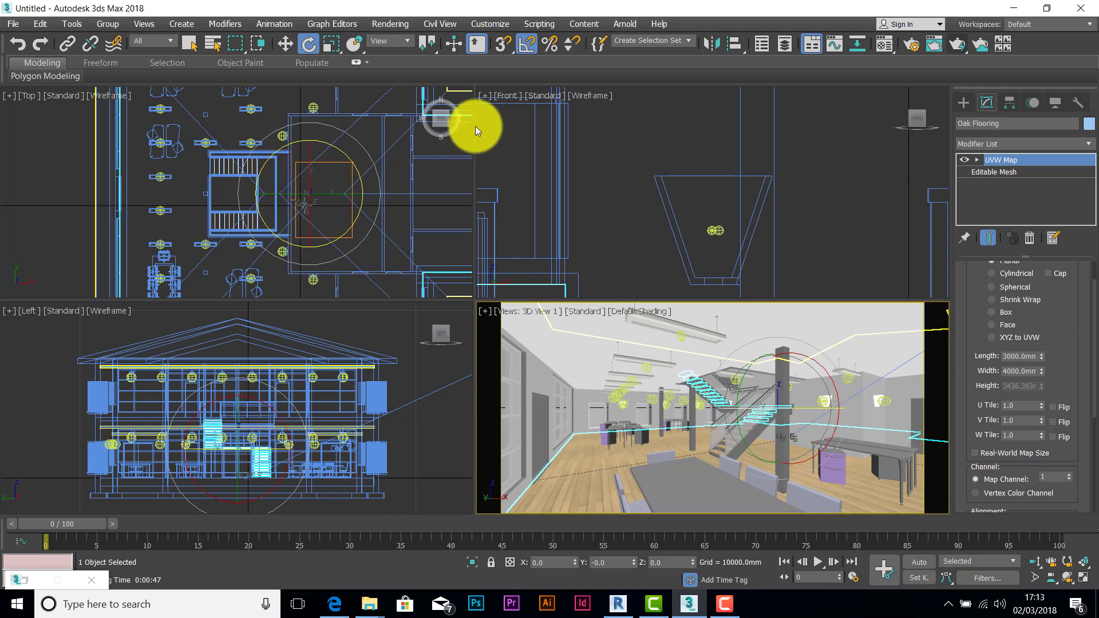
click(486, 24)
click(508, 182)
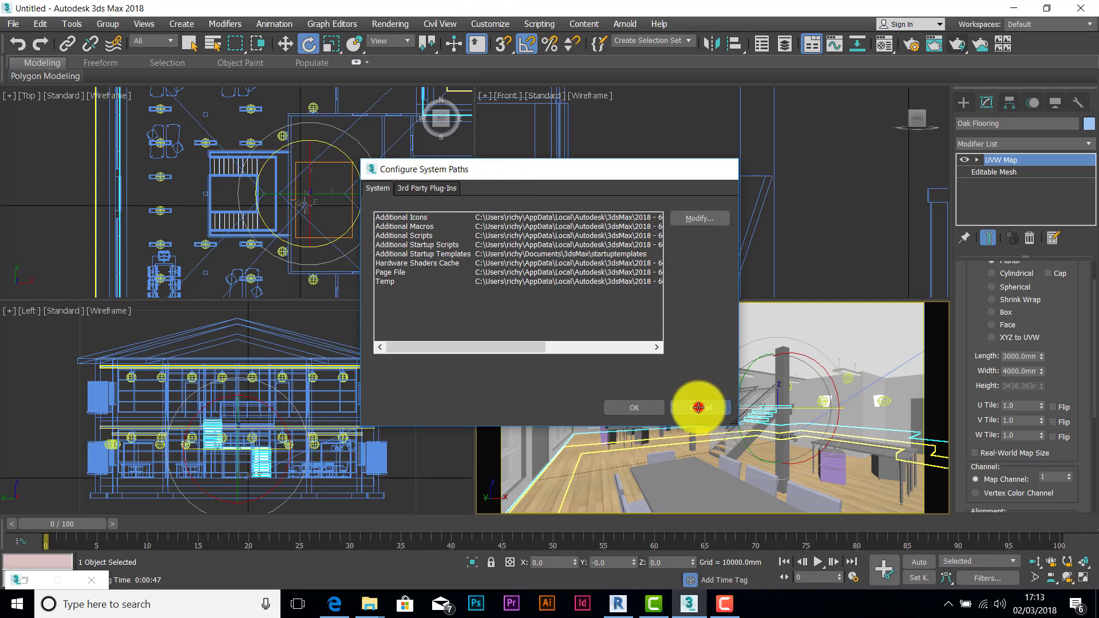
click(699, 408)
- Add the folder D:\MAPS\MAPS AXYZ\people to the external files paths in the user path configuration
click(490, 24)
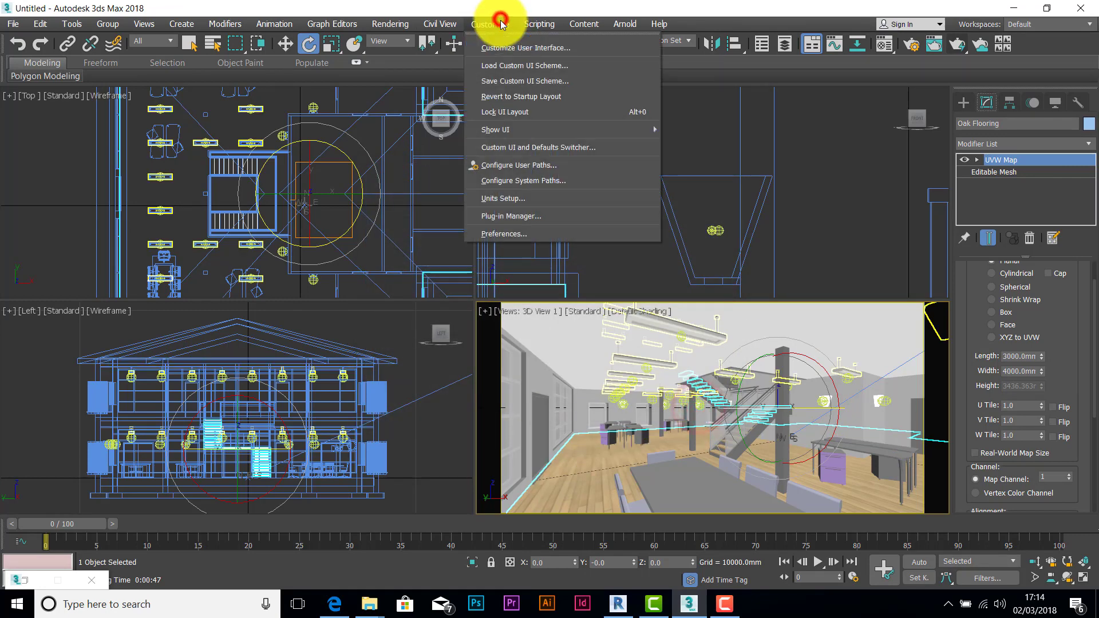
click(516, 168)
click(411, 188)
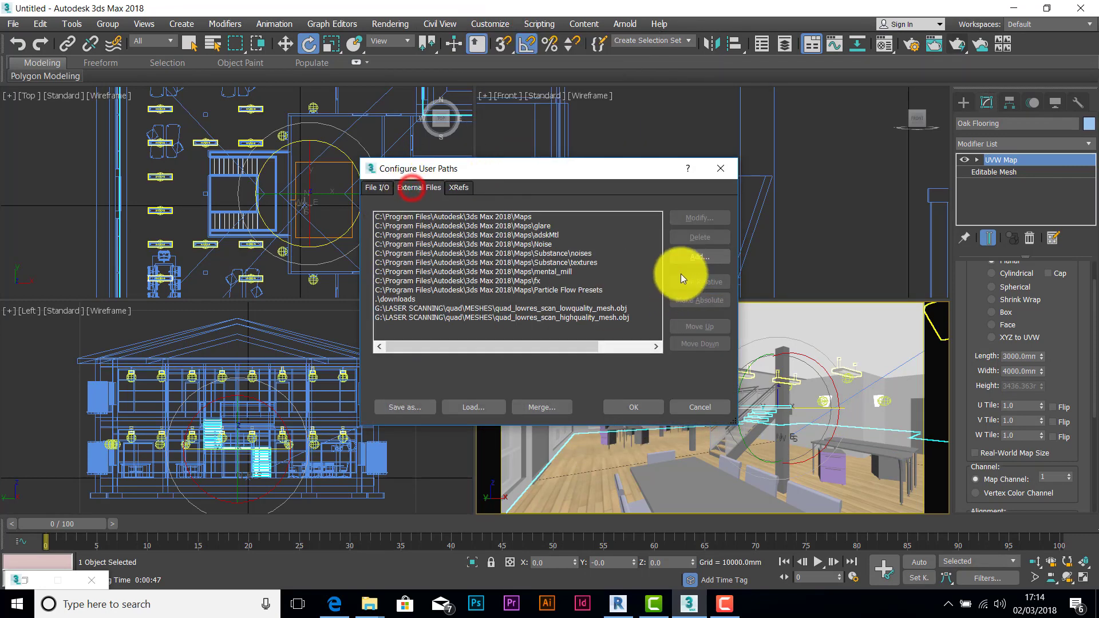
click(692, 259)
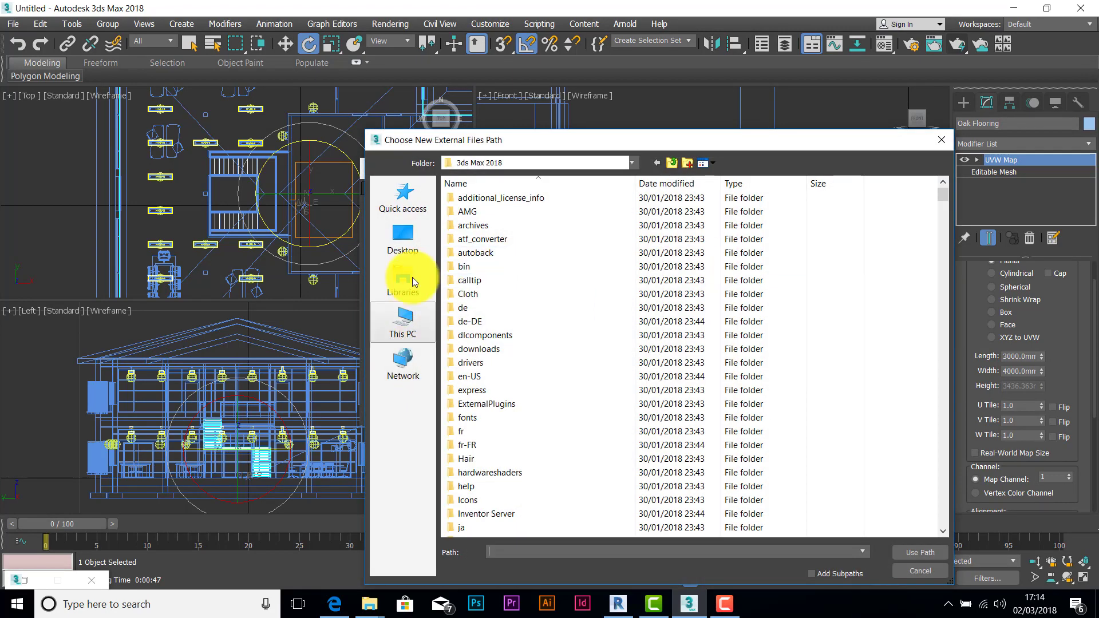
click(403, 320)
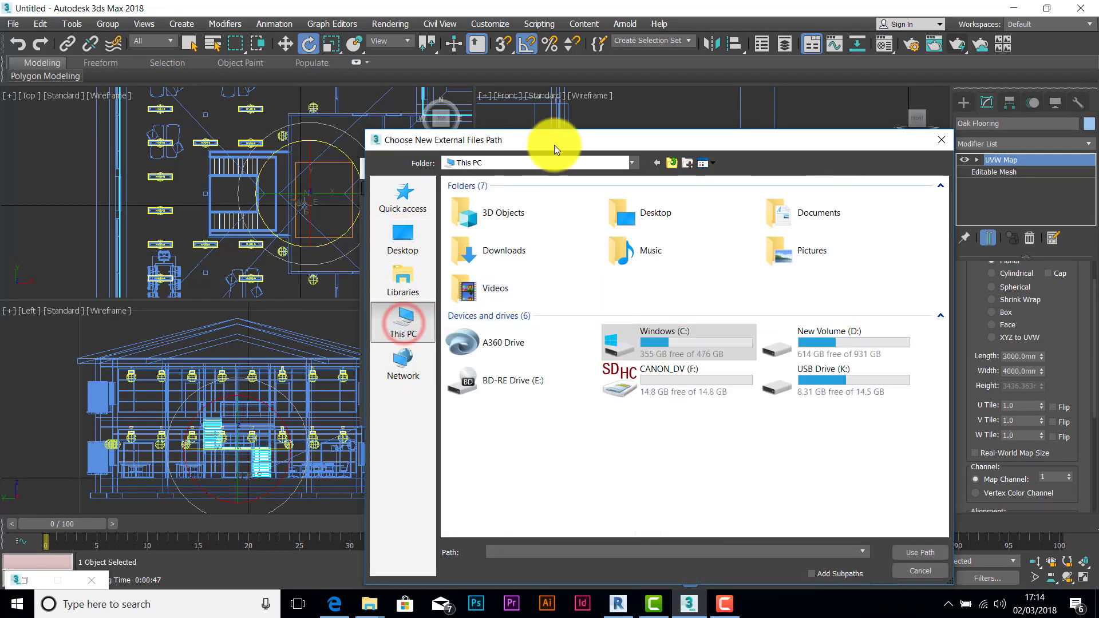
drag(546, 141, 421, 103)
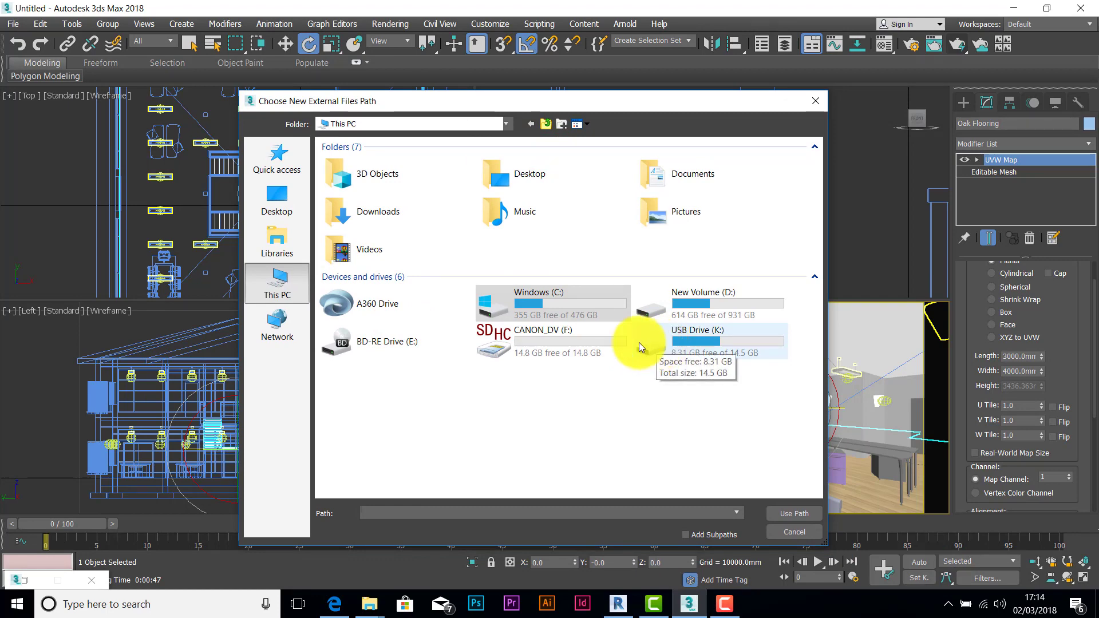
double_click(695, 309)
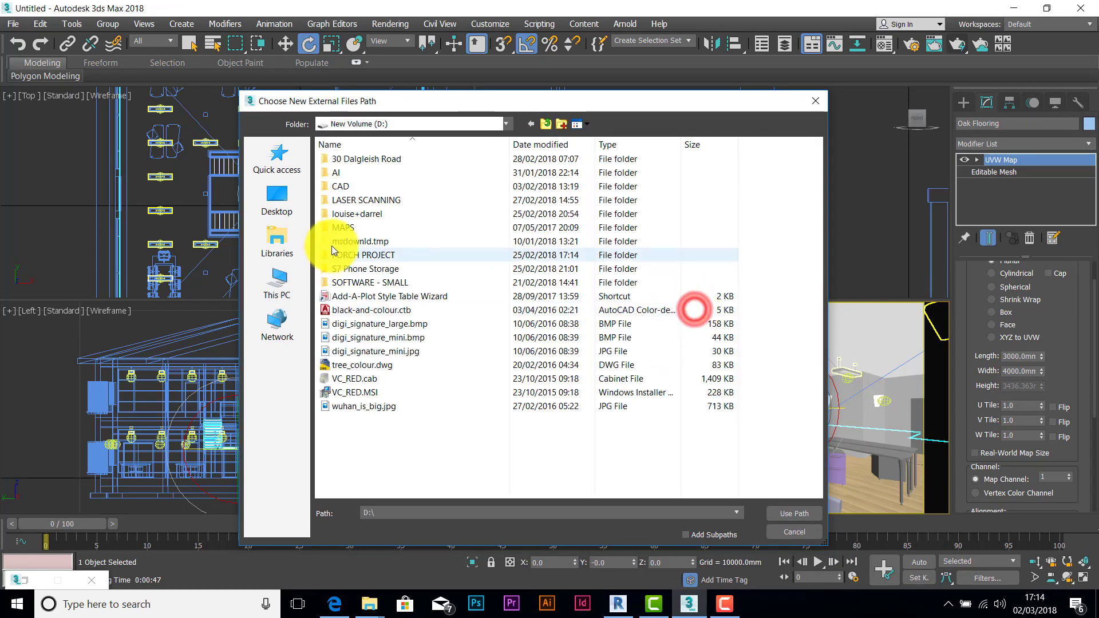
double_click(323, 227)
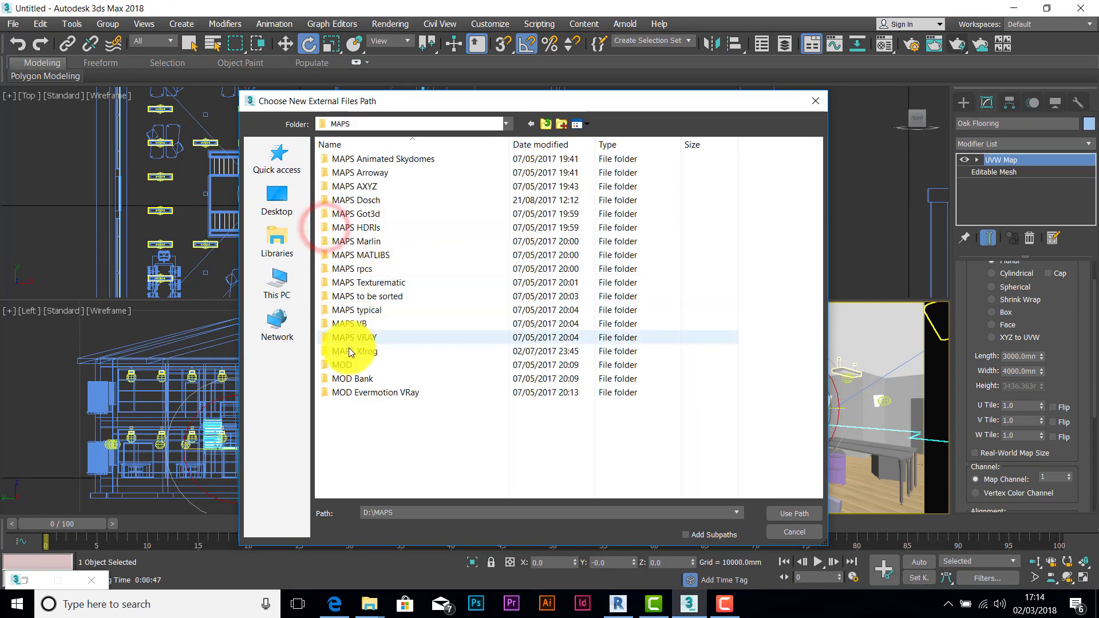
double_click(341, 189)
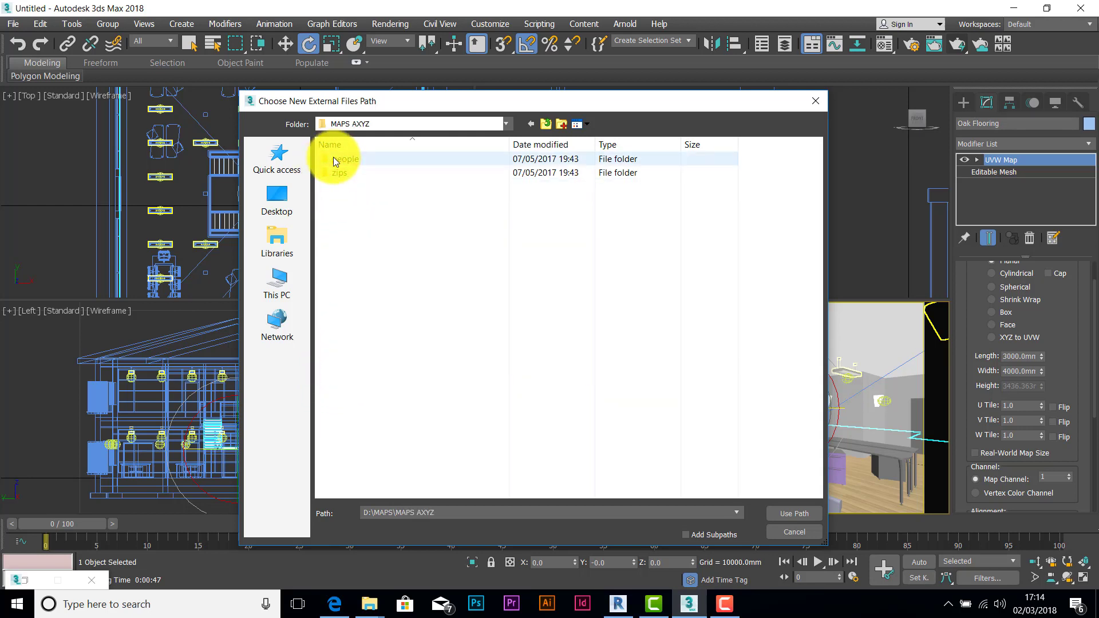
double_click(323, 160)
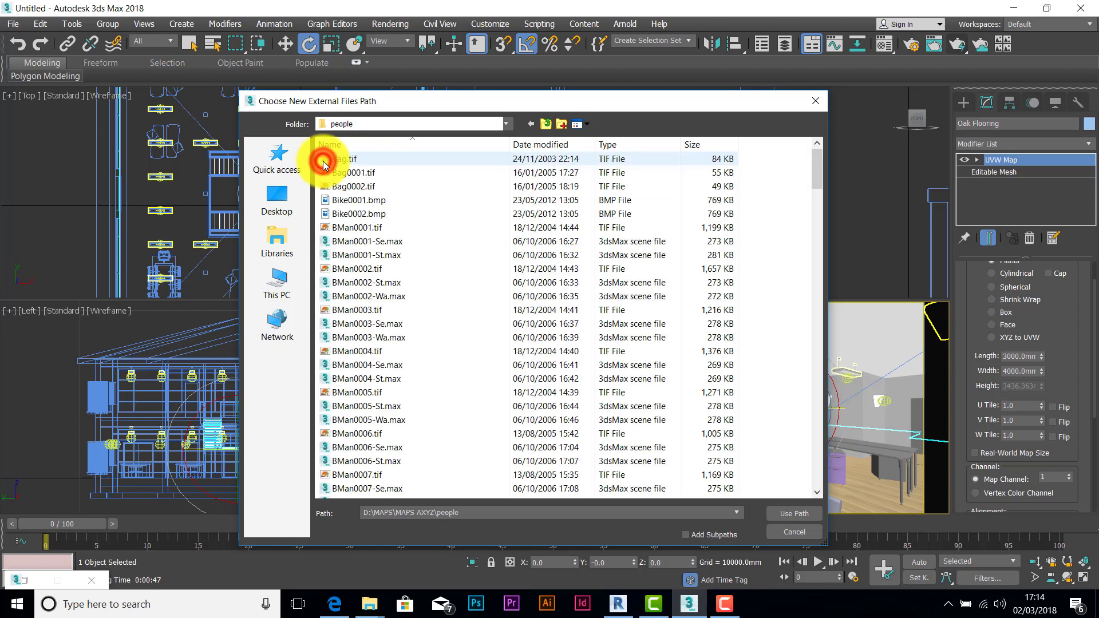
click(786, 516)
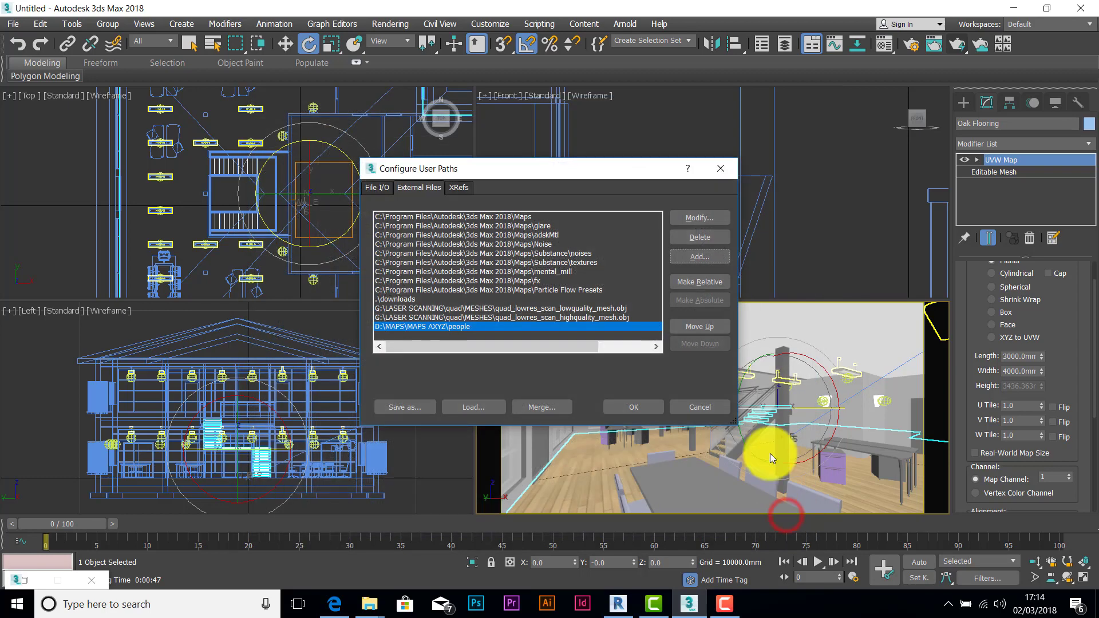
click(637, 407)
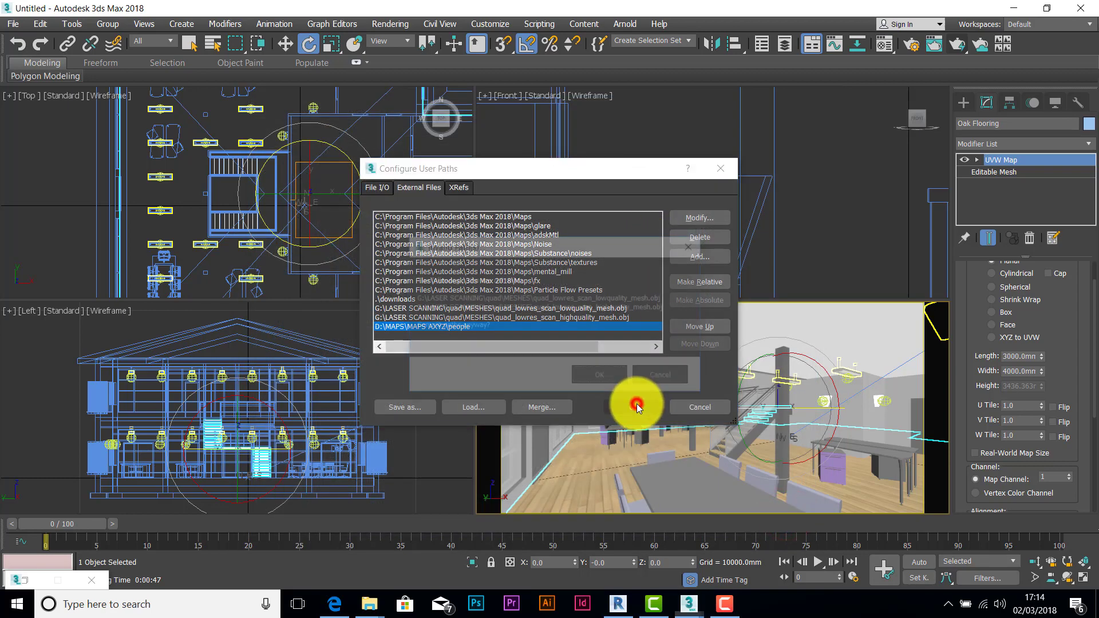
click(603, 378)
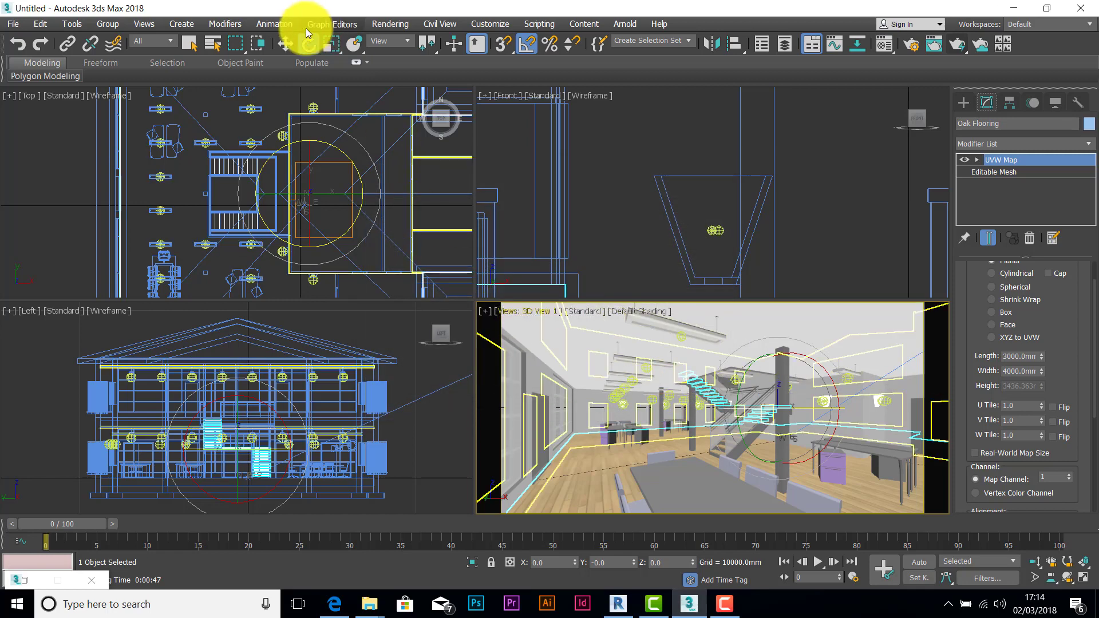
- Start merging a 3ds Max scene file and browse to the folder D:\MAPS\MAPS AXYZ\people
click(13, 24)
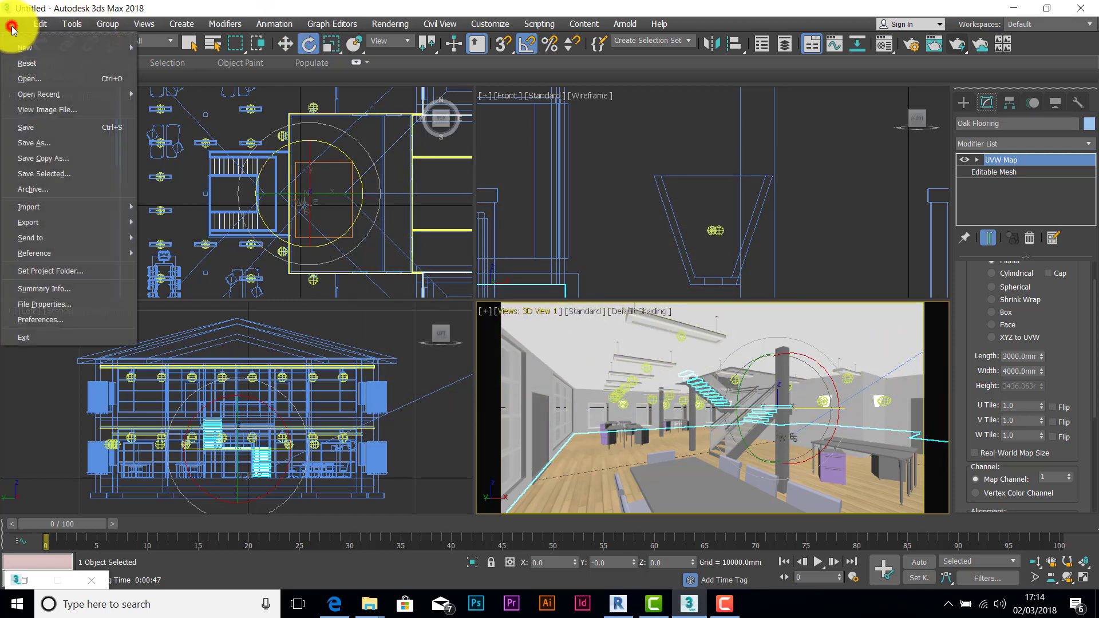
mouse_move(63, 208)
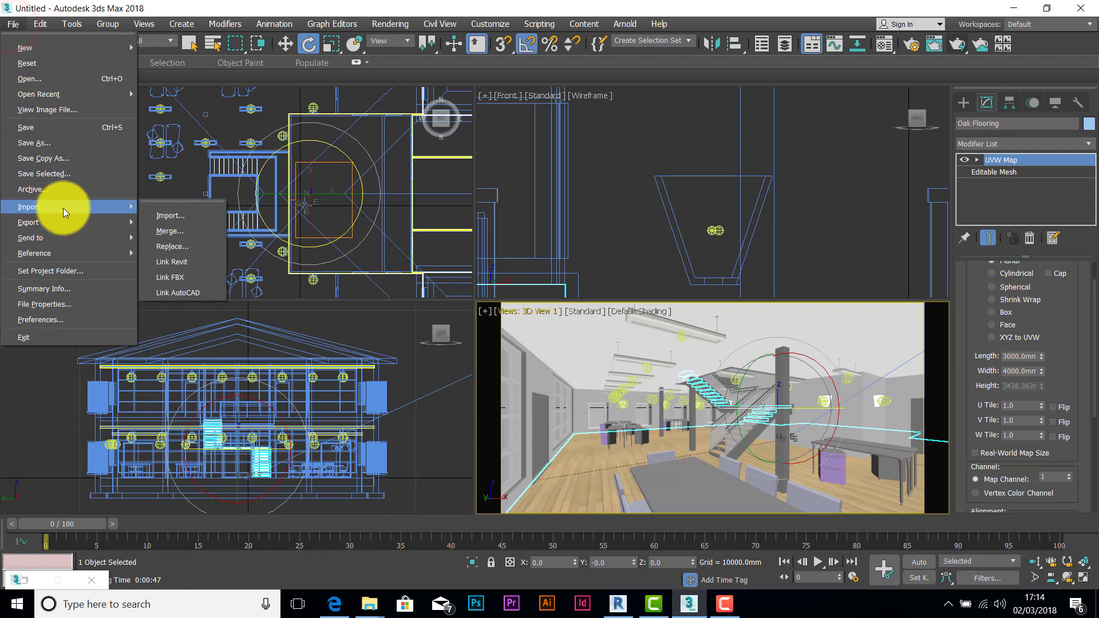
click(167, 231)
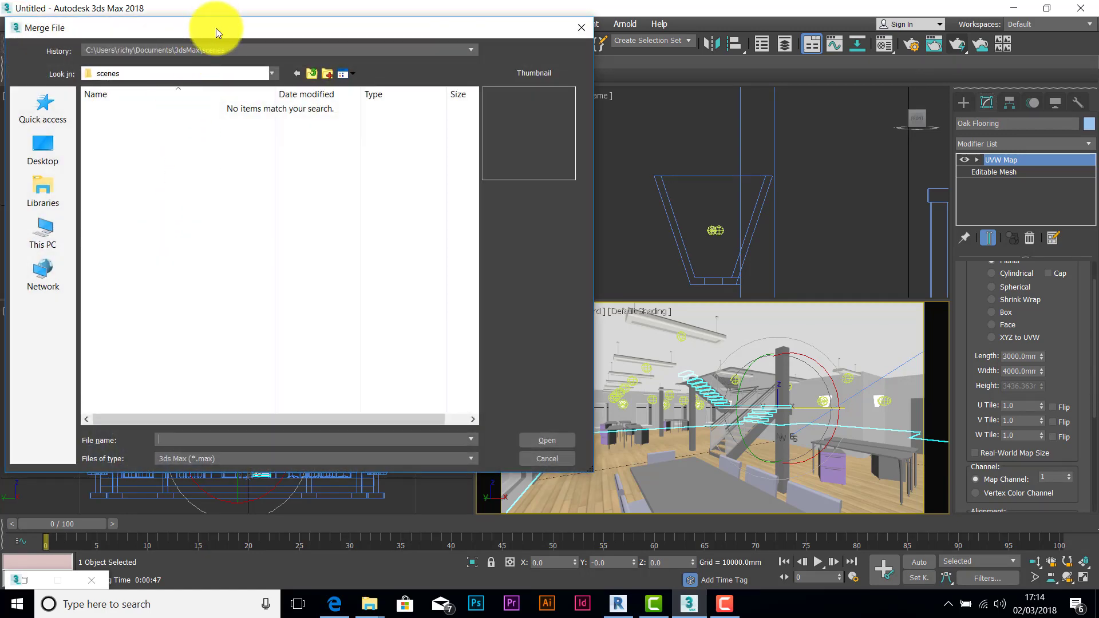
drag(217, 29, 293, 49)
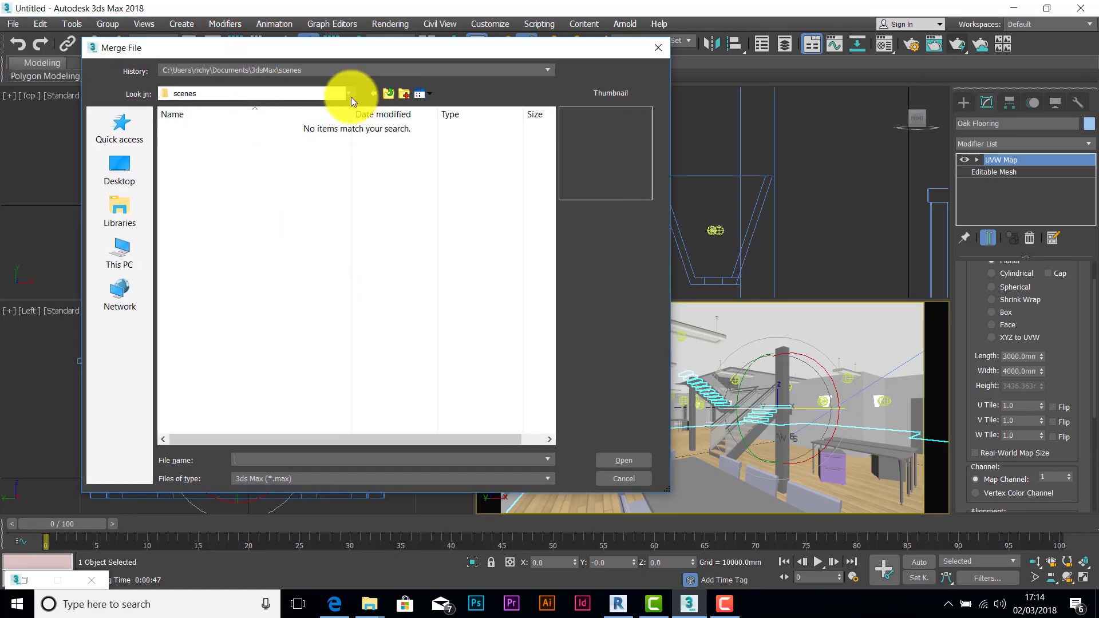
click(114, 252)
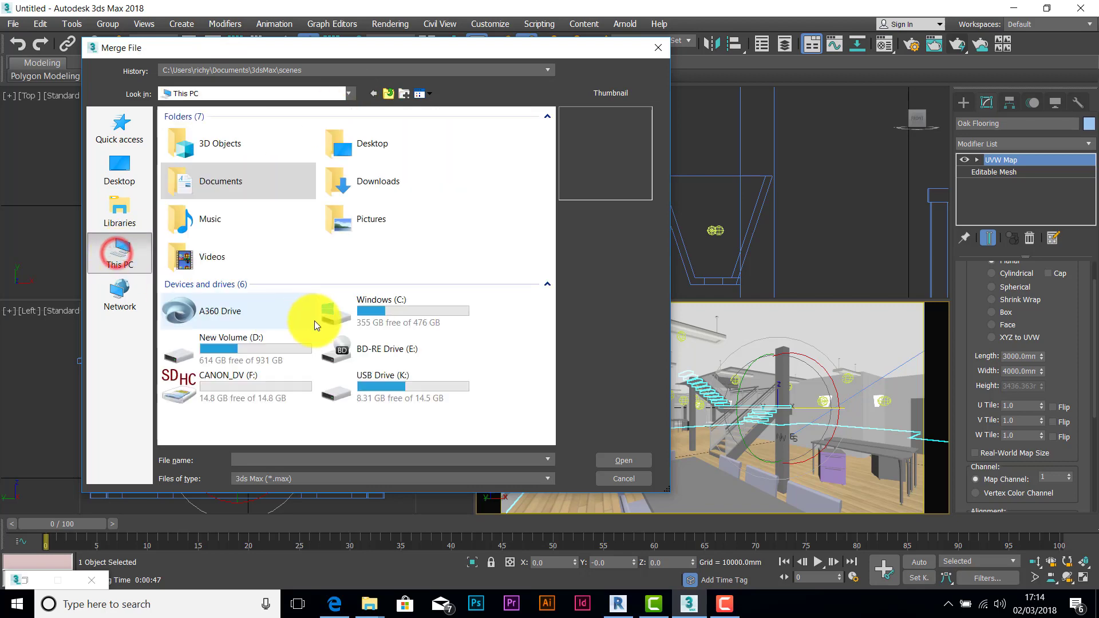
double_click(224, 350)
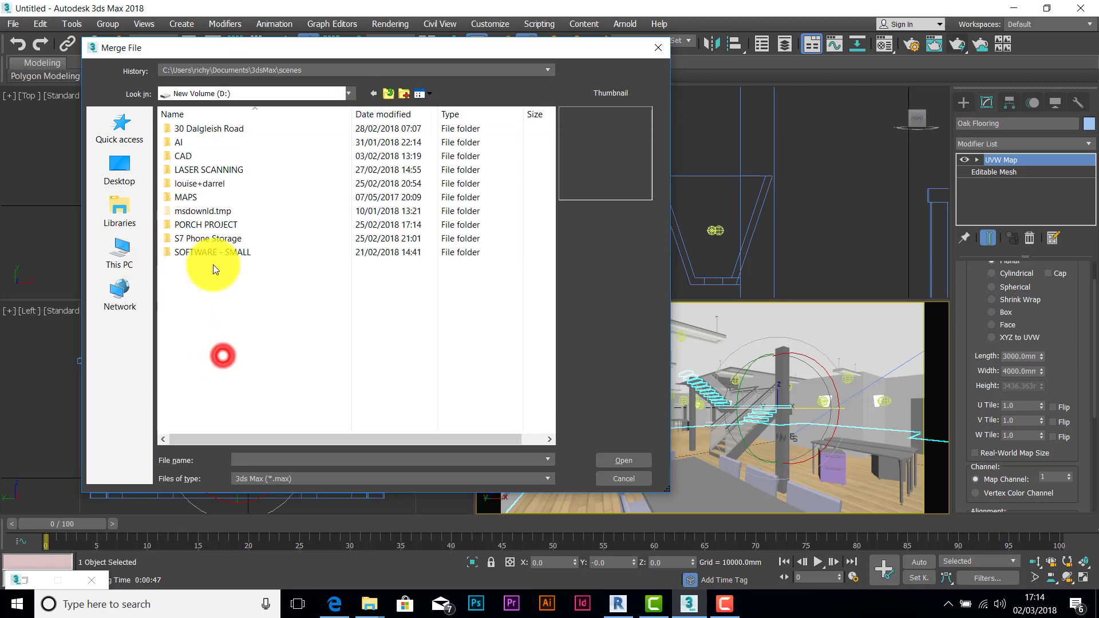
click(177, 197)
double_click(177, 197)
double_click(183, 156)
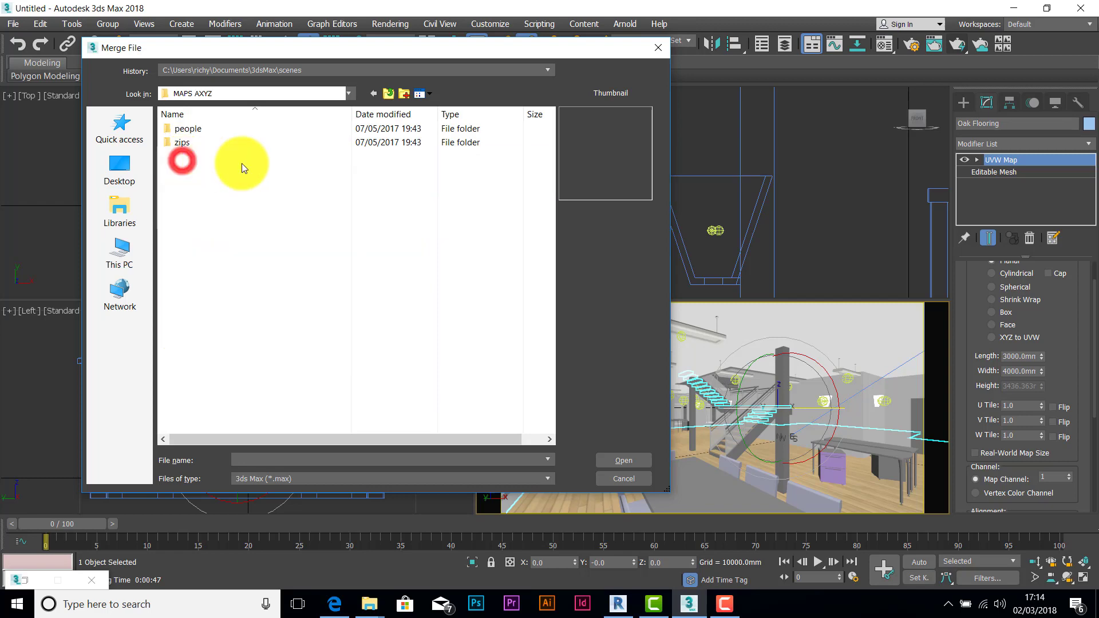
double_click(183, 129)
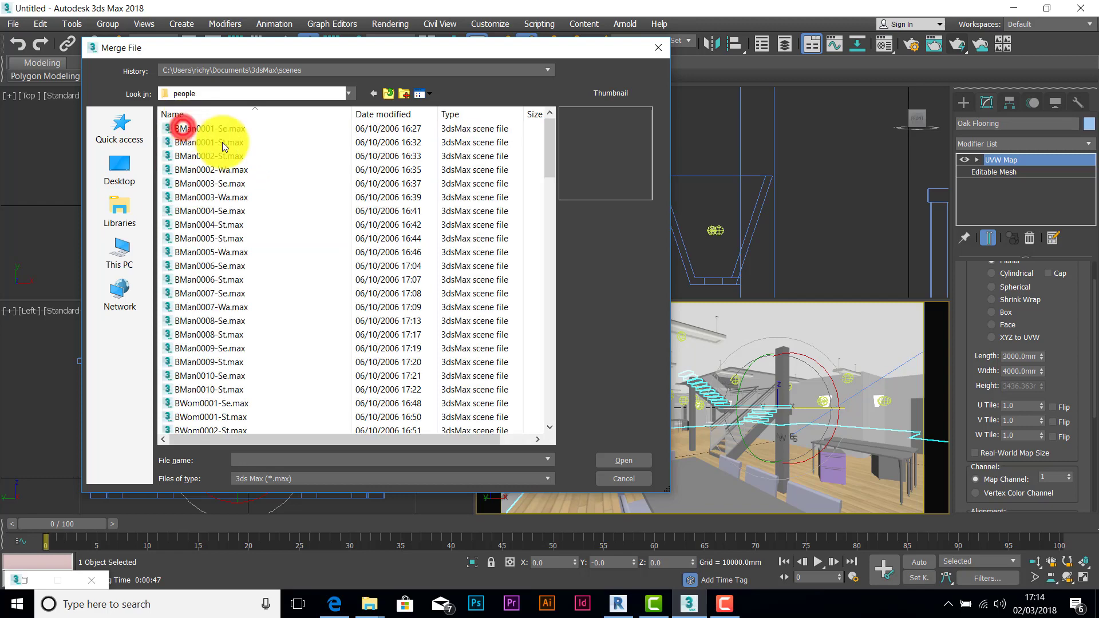
- Preview the people files and merge the BMan0005-Wa object from BMan0005-Wa.max into the scene
click(189, 141)
key(Down)
key(Down)
key(Down)
key(Down)
key(Down)
key(Down)
key(Down)
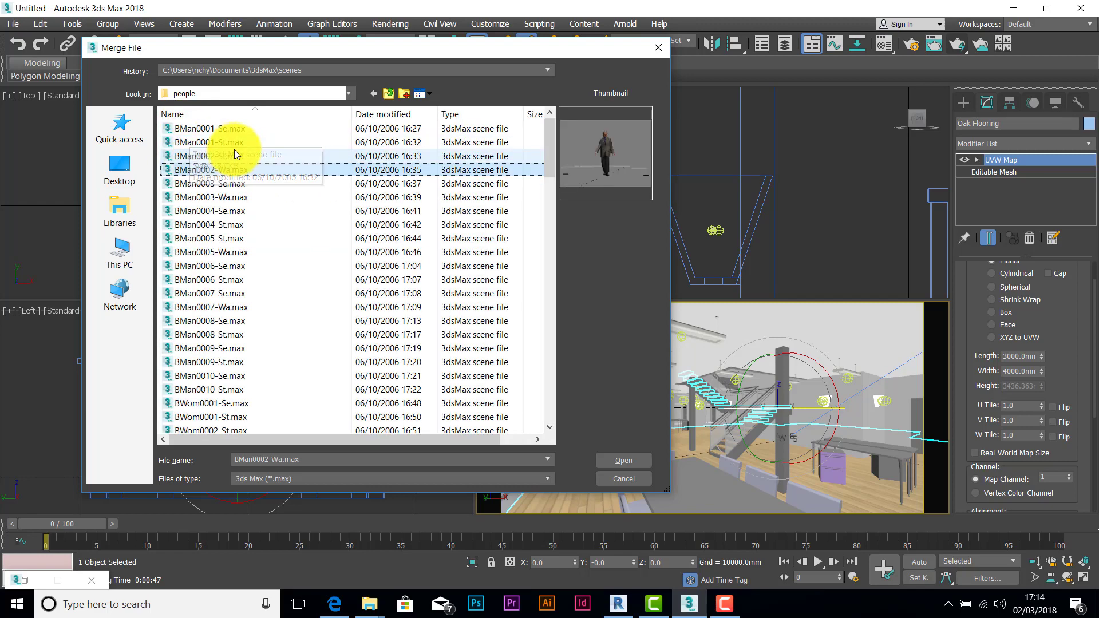
key(Down)
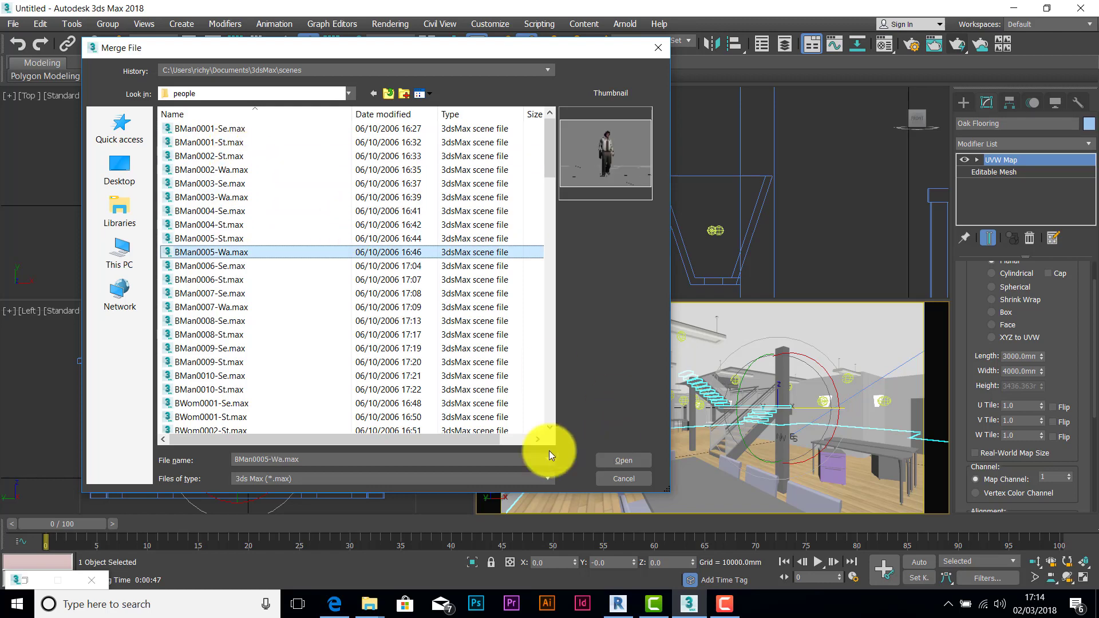
click(618, 456)
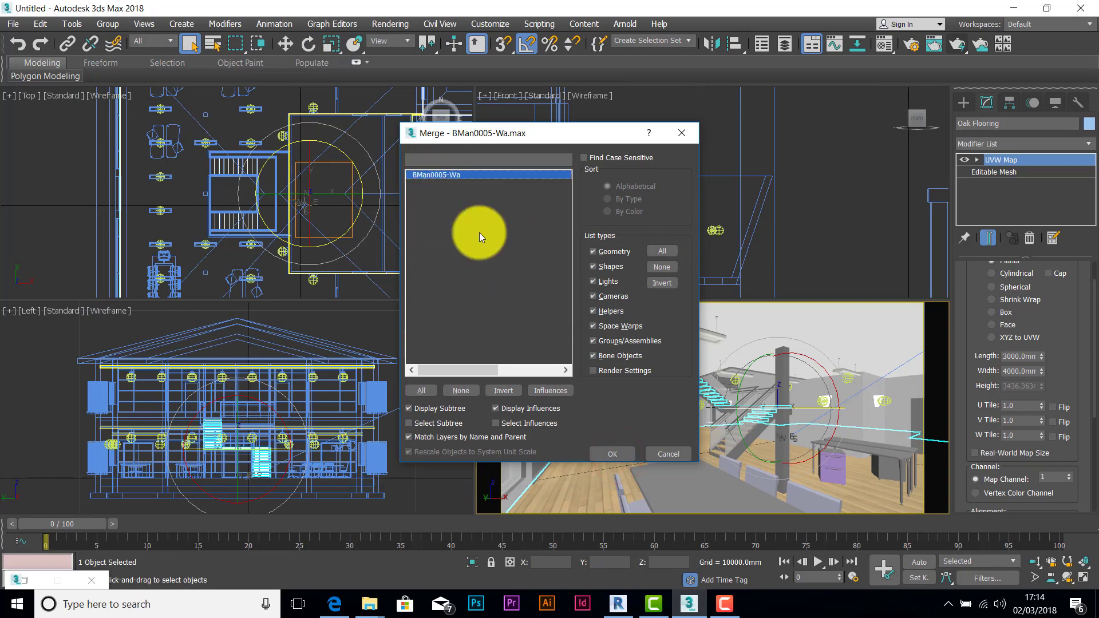
click(617, 452)
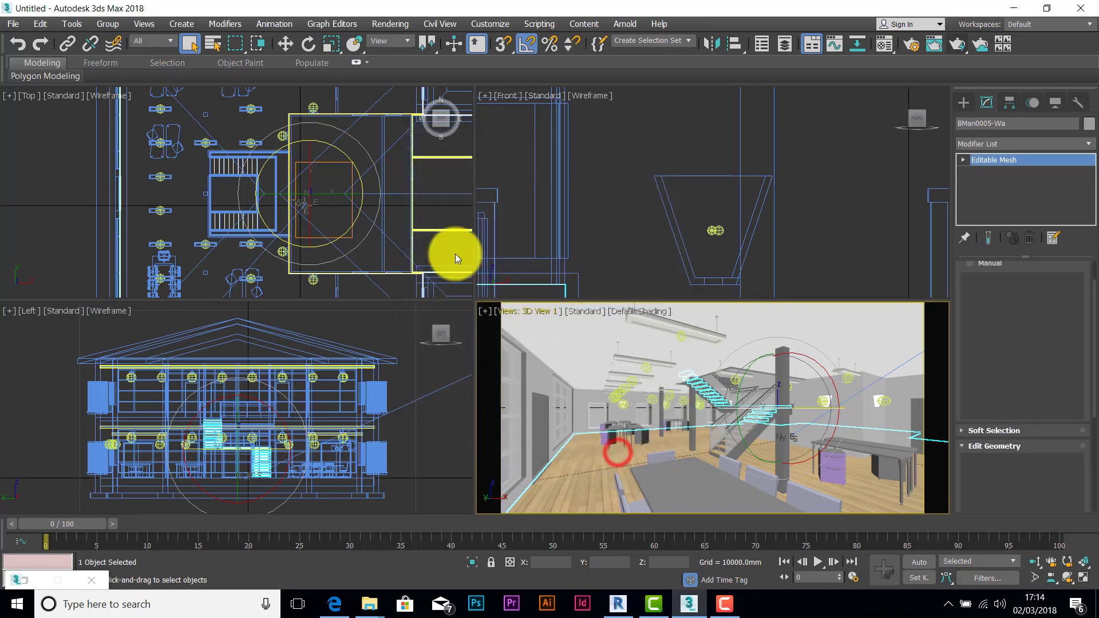
- Move the merged man beside the staircase in the Top view, to about X -1654 mm, Y 881 mm
middle_drag(306, 213, 301, 217)
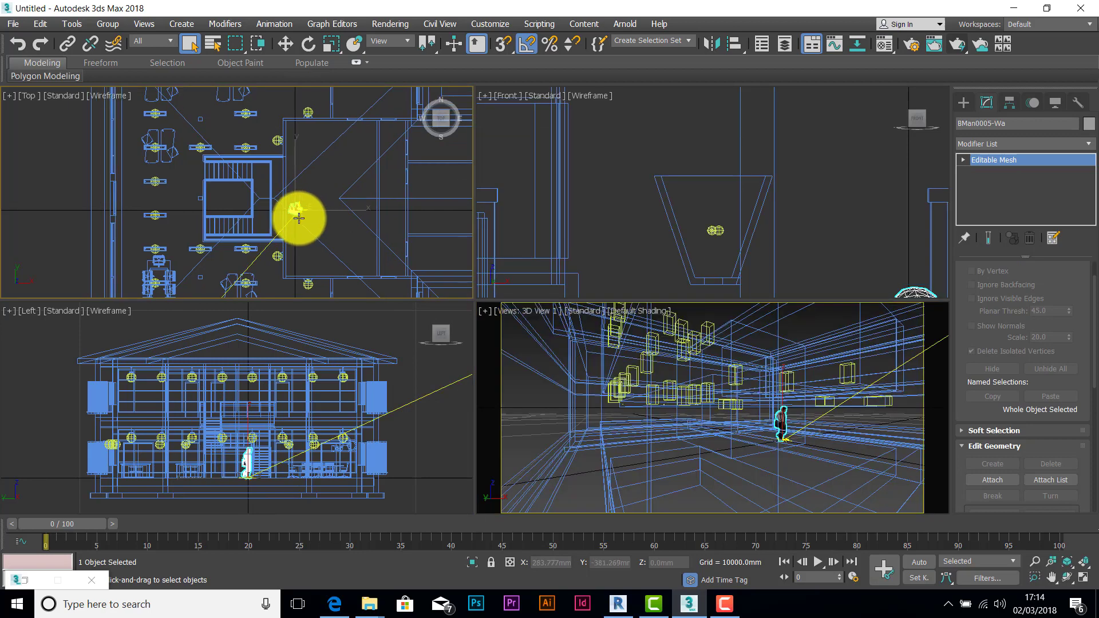
scroll(298, 217, up, 5)
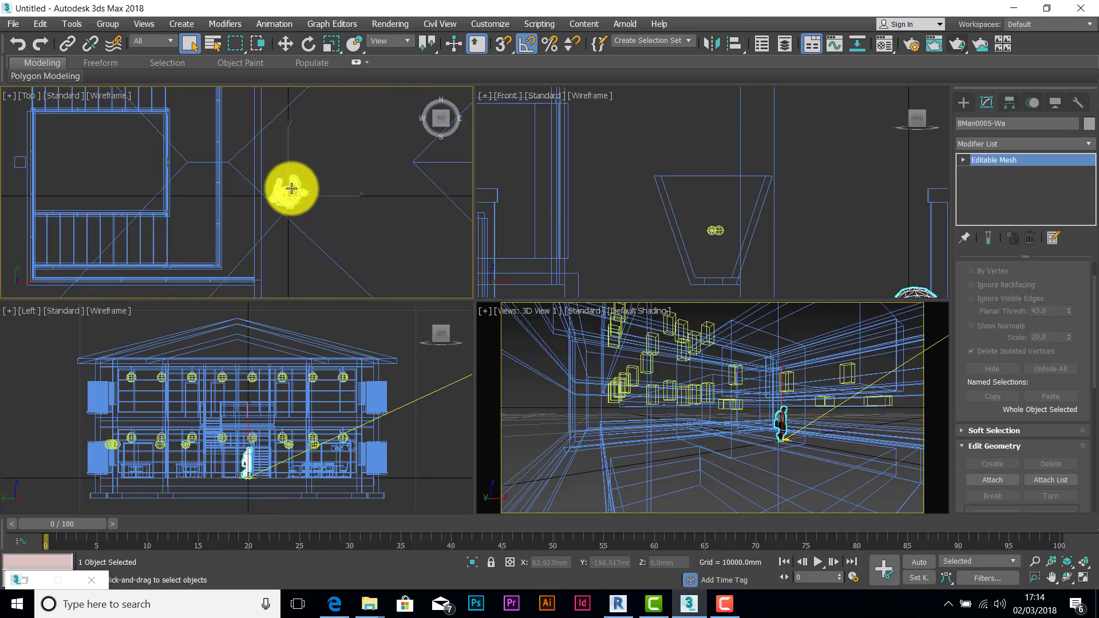
click(286, 44)
drag(307, 172, 221, 126)
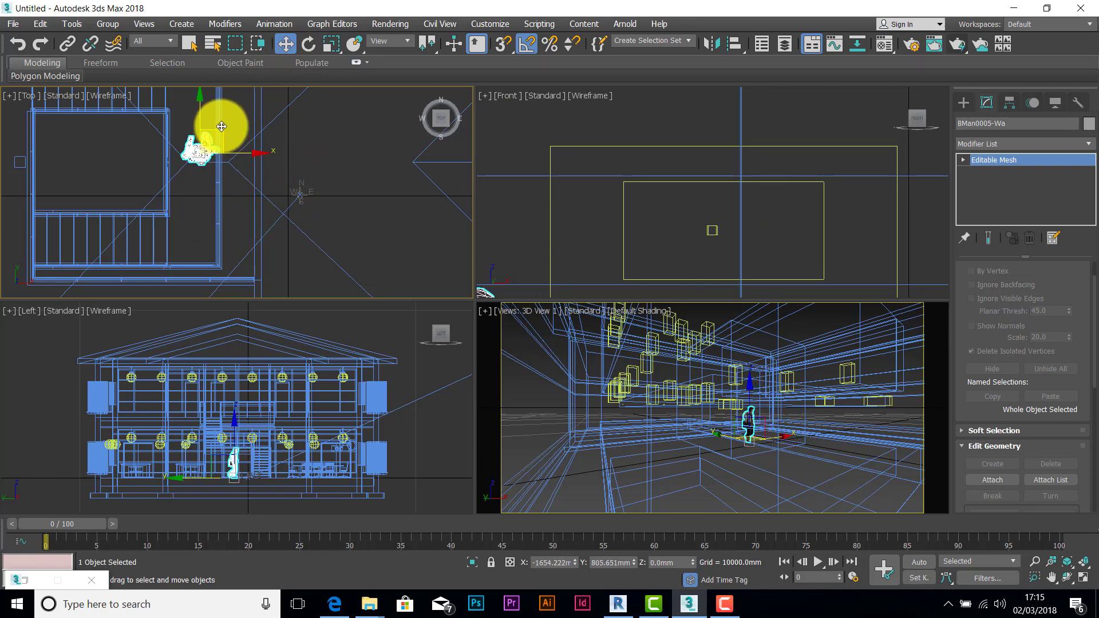
middle_drag(222, 432, 244, 400)
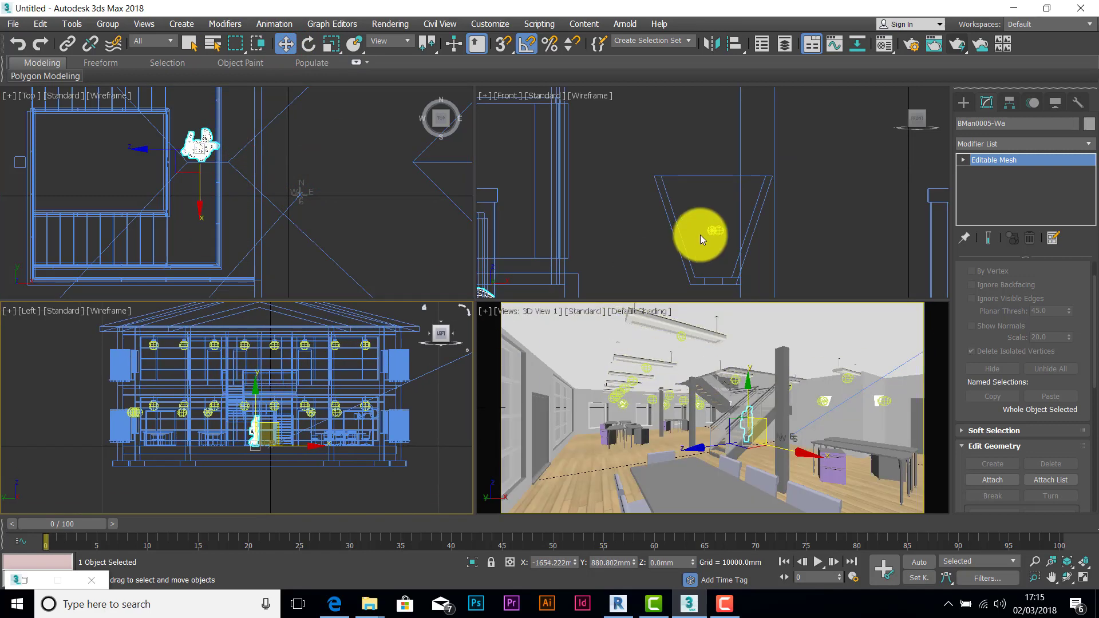
- Raise the walking man in the Front view so his feet stand on the staircase landing, at about Z 1803 mm
middle_drag(744, 238, 681, 238)
scroll(680, 239, down, 5)
scroll(682, 228, up, 6)
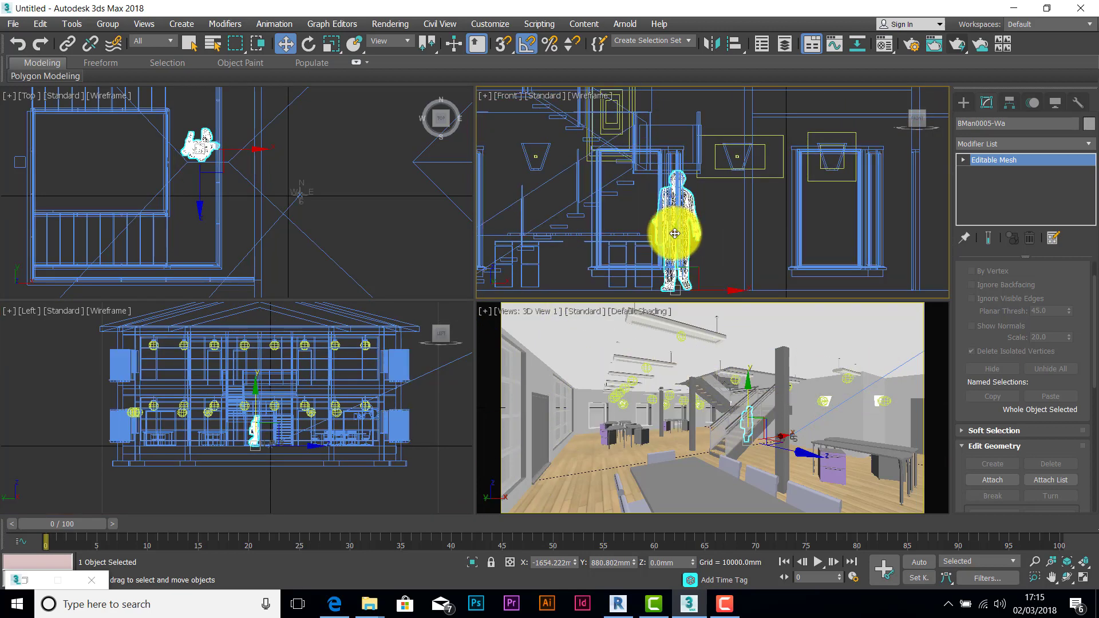
drag(675, 233, 679, 110)
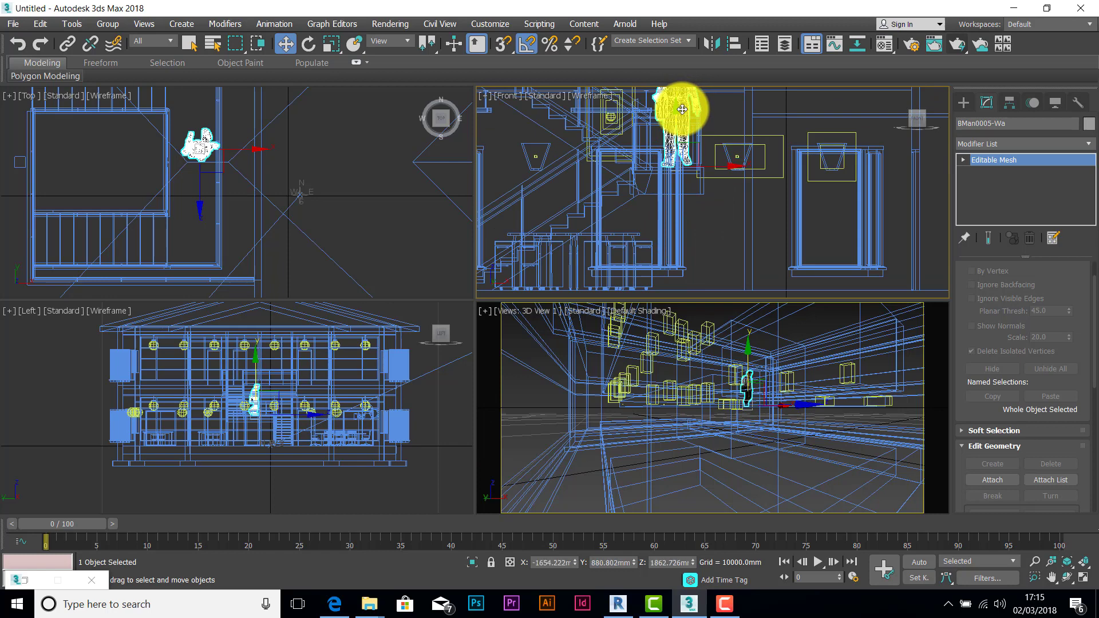
scroll(668, 131, up, 3)
scroll(668, 130, up, 4)
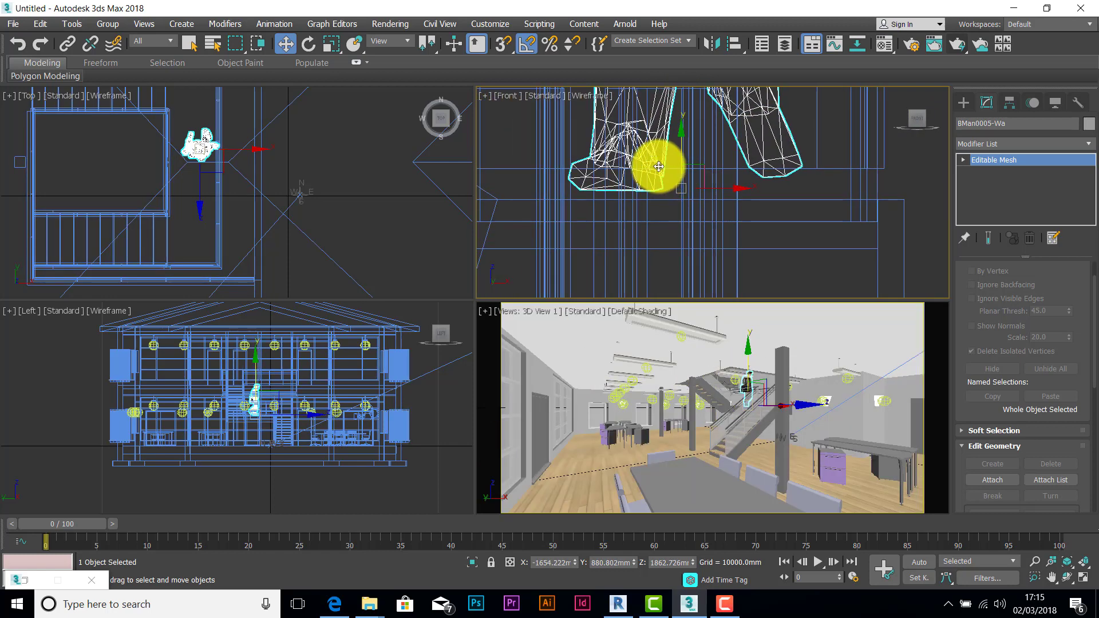
drag(681, 135, 680, 142)
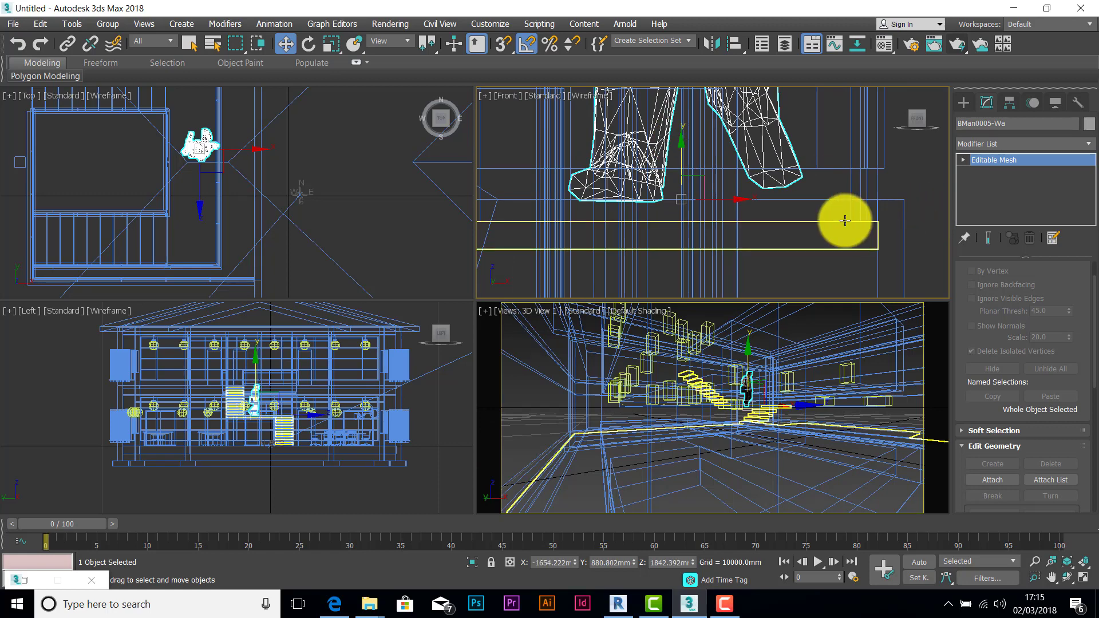
drag(683, 146, 680, 169)
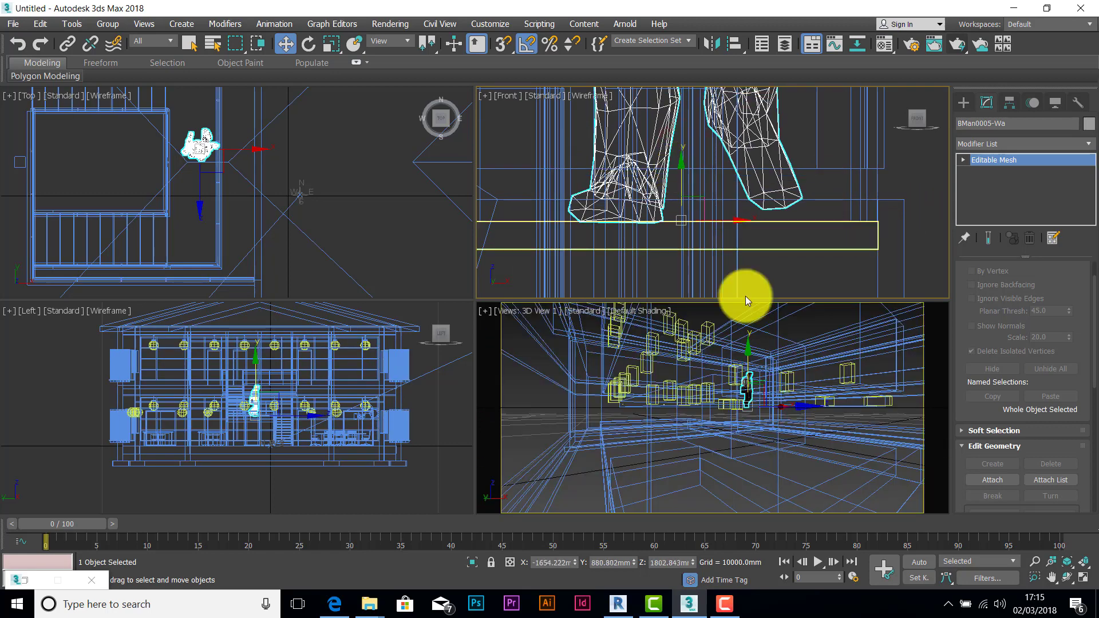
click(488, 364)
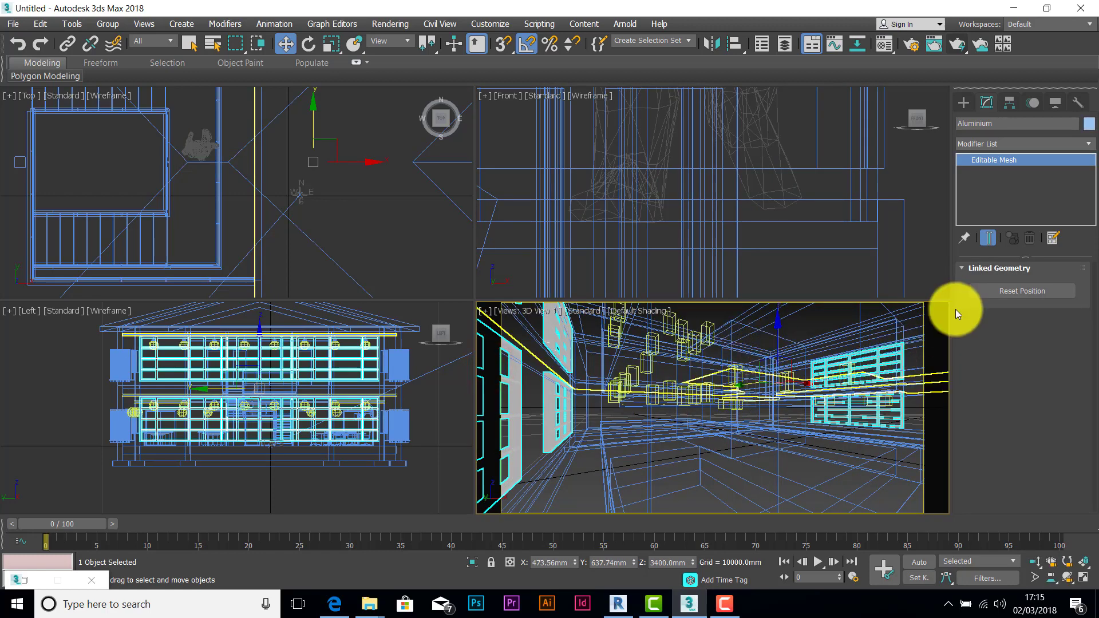
click(919, 222)
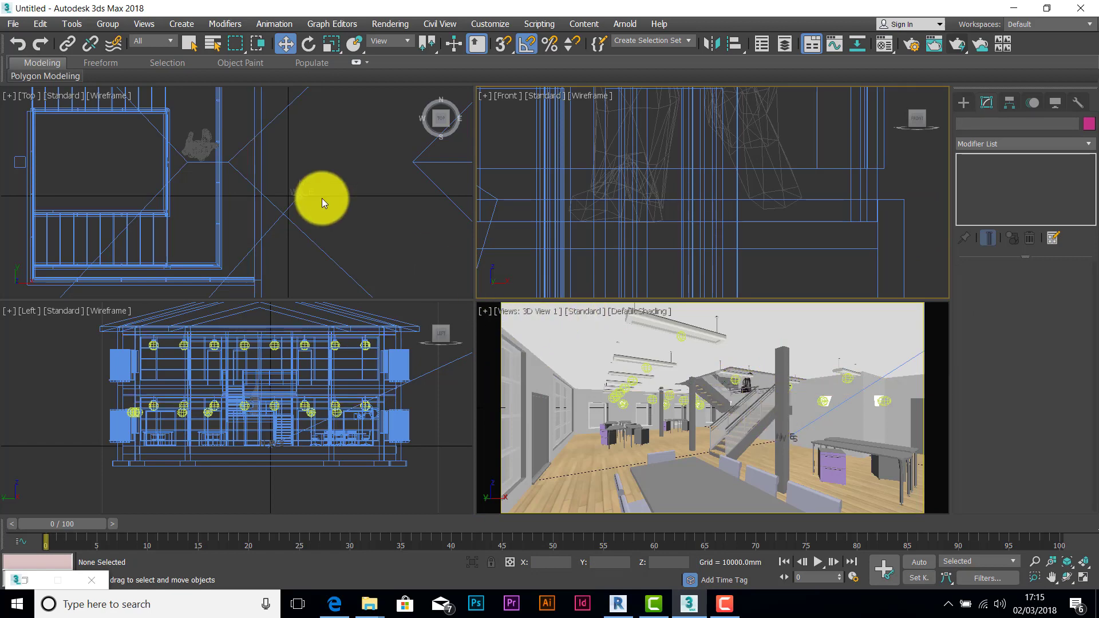
- Preview the files in the people folder and merge the BWom0002-Wa object from BWom0002-Wa.max into the scene
scroll(132, 180, down, 10)
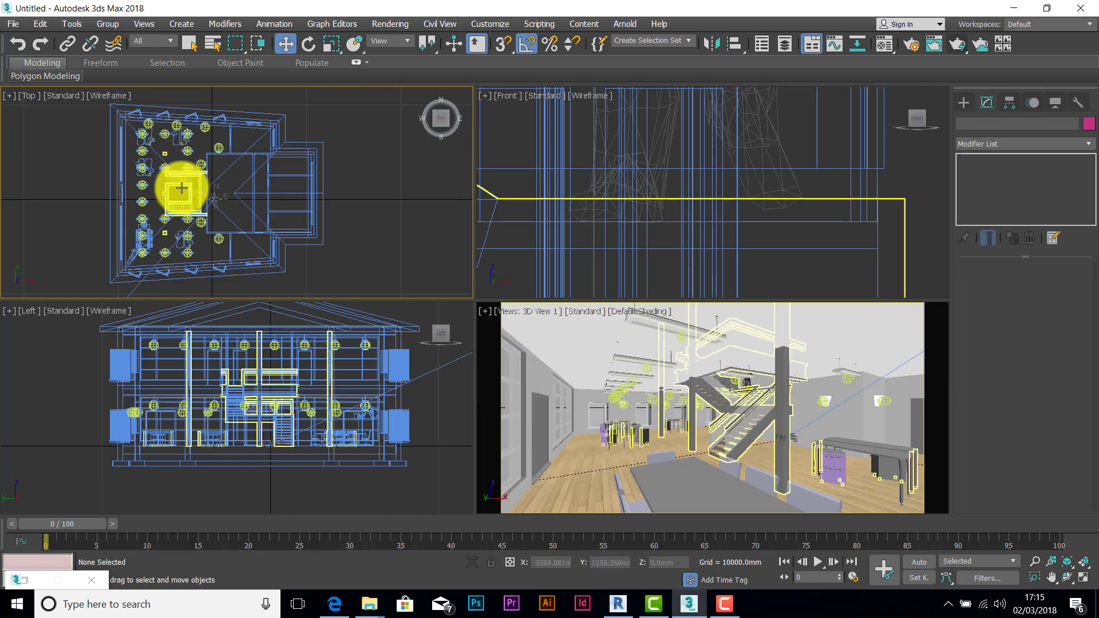
click(12, 24)
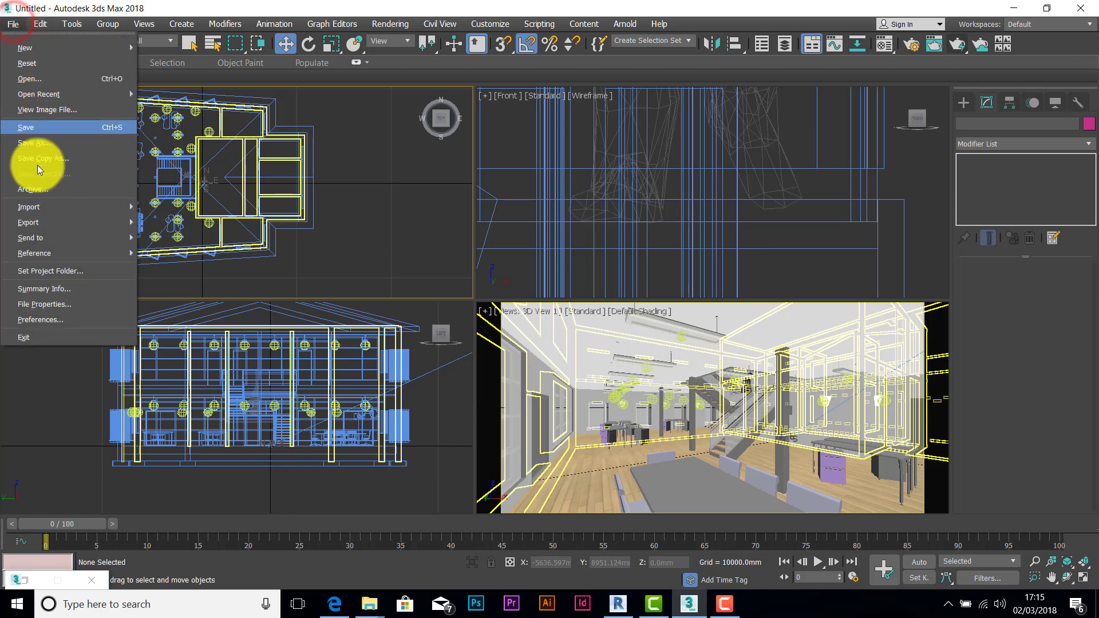
mouse_move(44, 209)
click(164, 234)
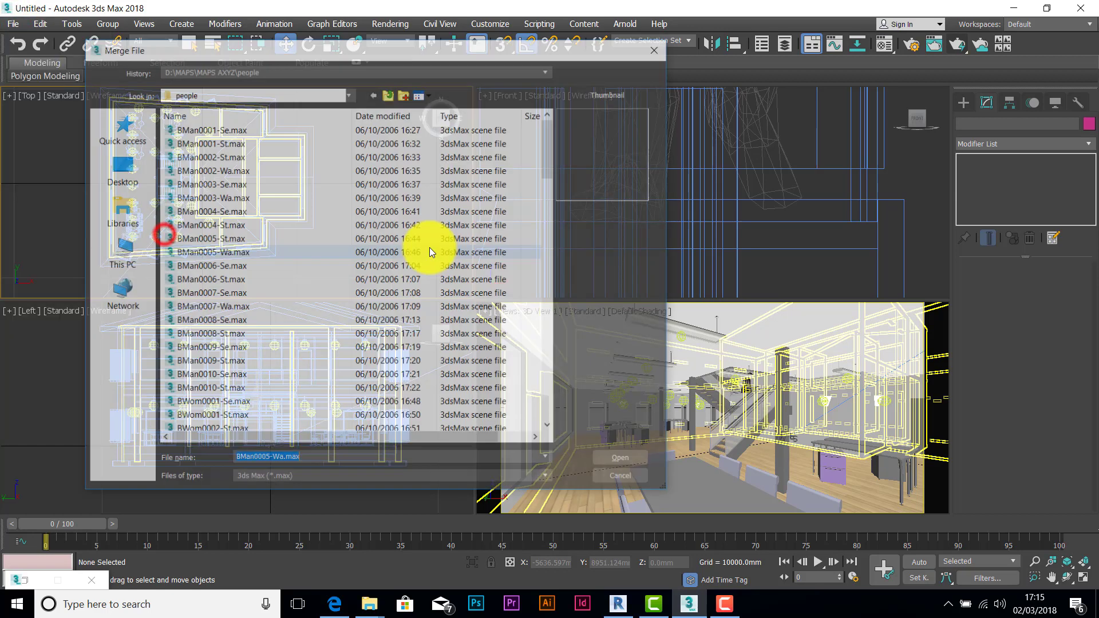
click(197, 349)
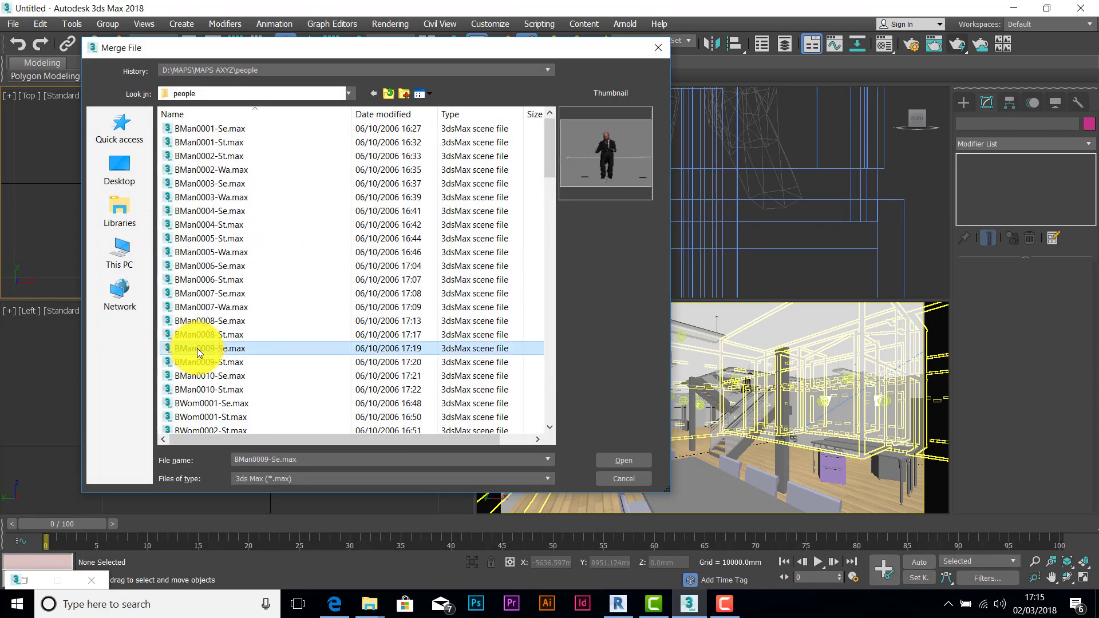
key(Down)
key(Down)
key(Down)
key(Down)
key(Down)
key(Down)
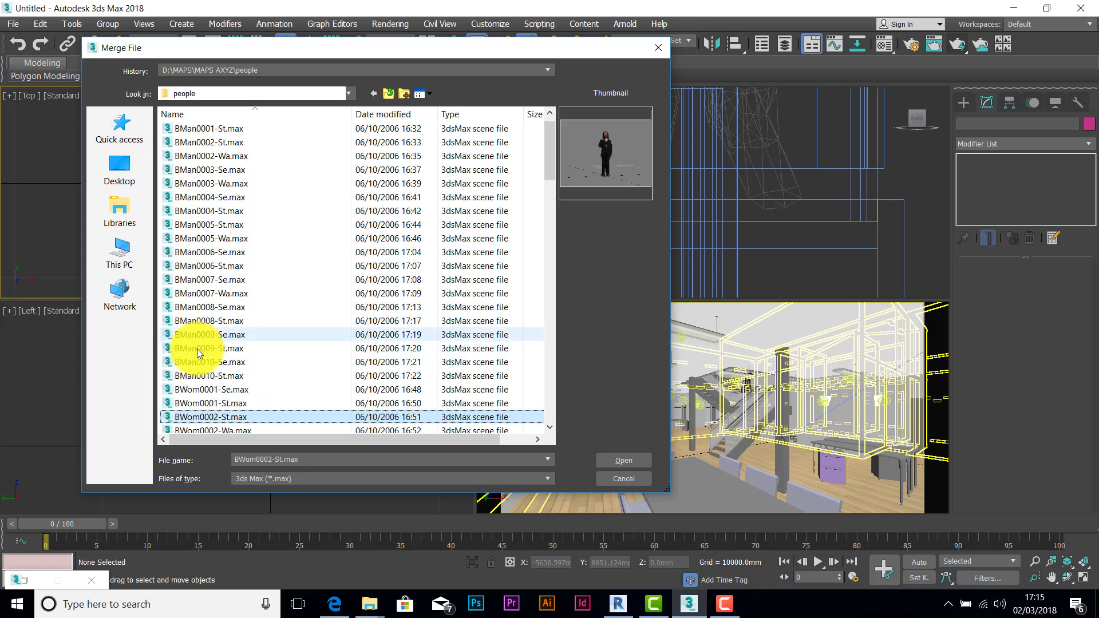
key(Down)
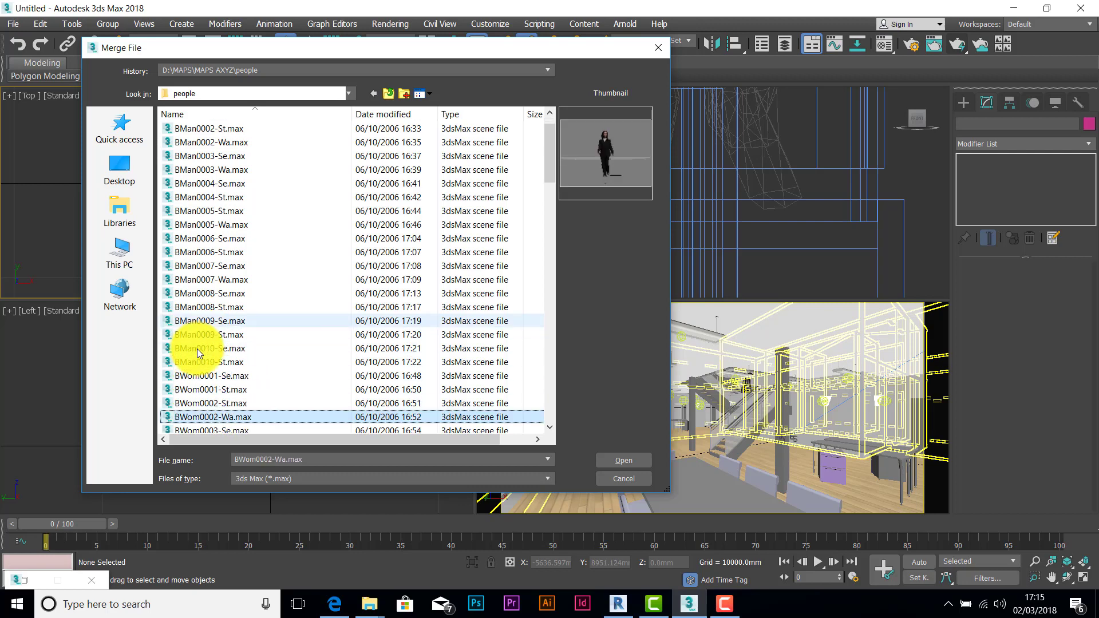
click(630, 463)
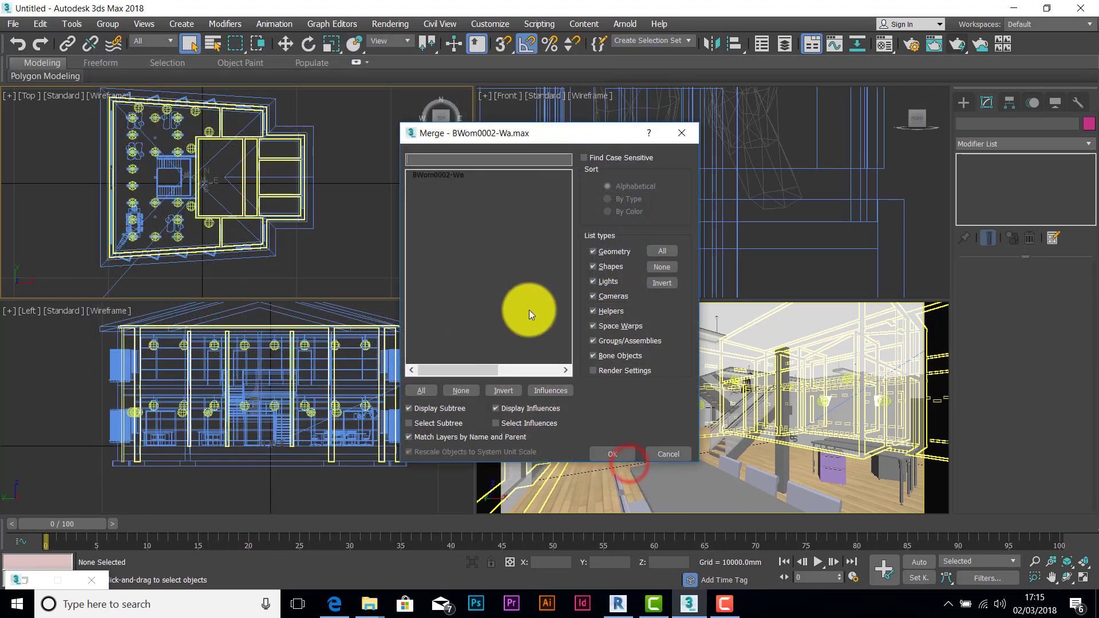
click(434, 177)
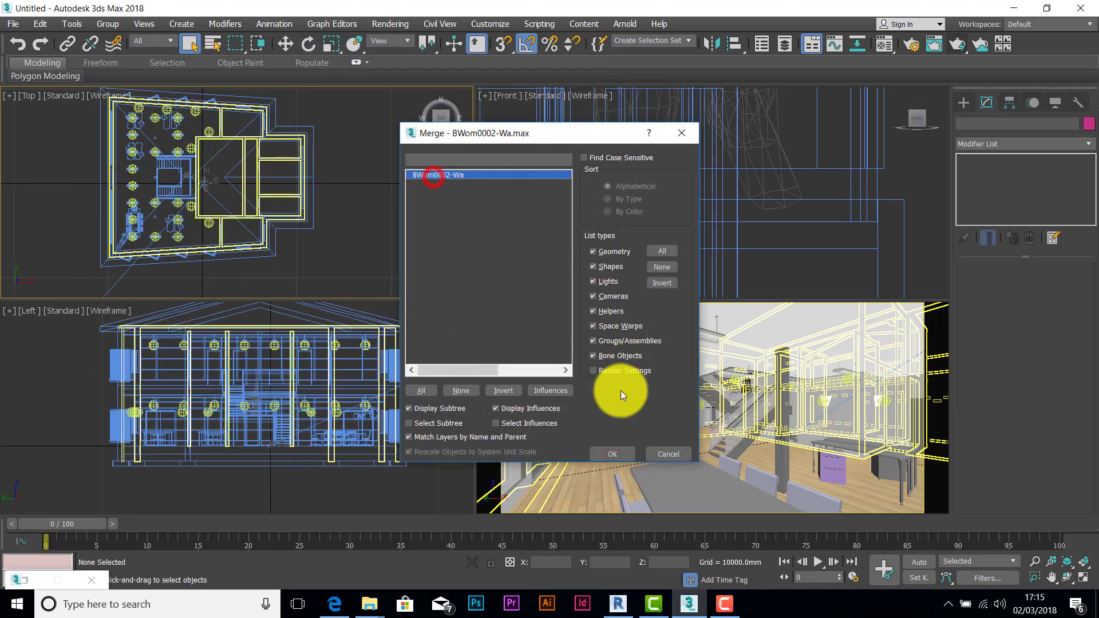
click(612, 452)
- Move the merged woman in the Top view to the open floor west of the staircase, about X -6487 mm, Y -667 mm
scroll(272, 212, up, 5)
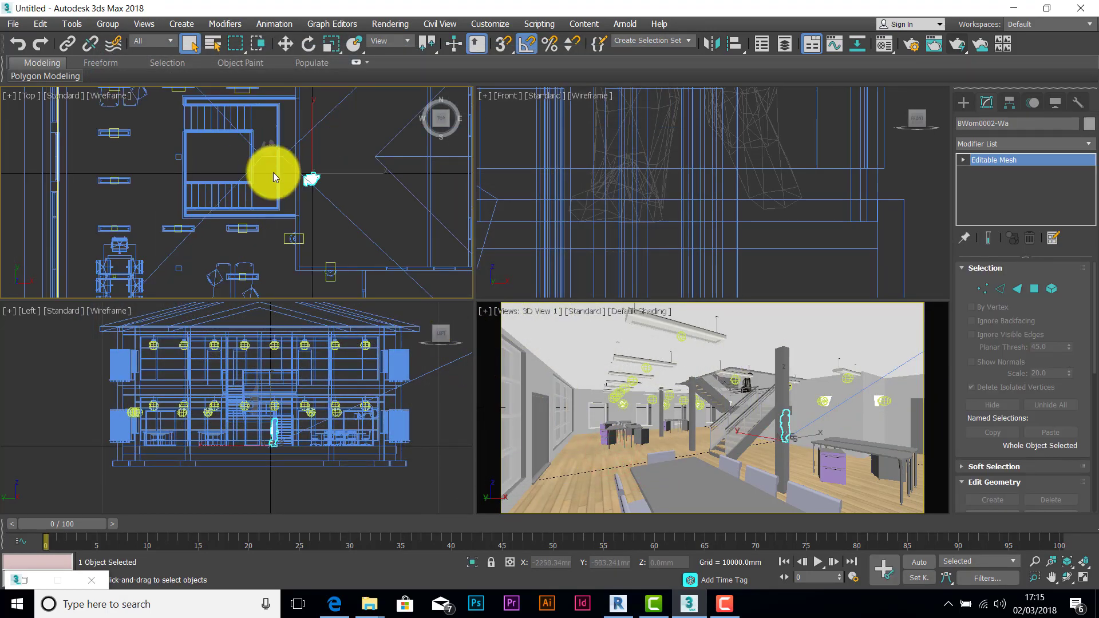
click(287, 43)
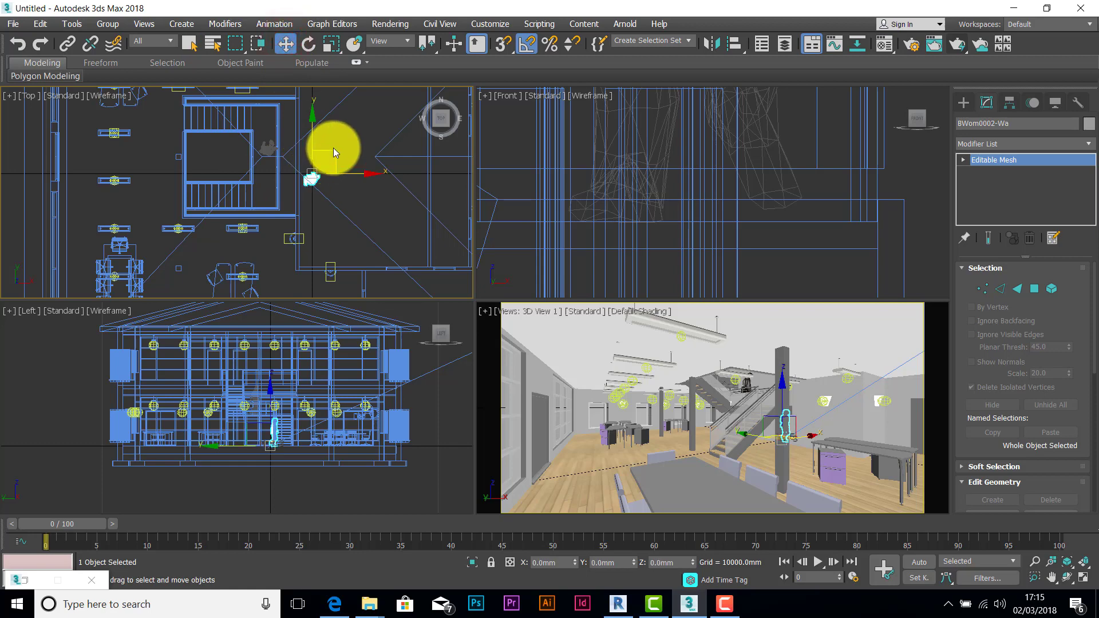
drag(334, 147, 162, 165)
- Rotate the woman in the Top view to face another direction and adjust her position slightly
click(308, 44)
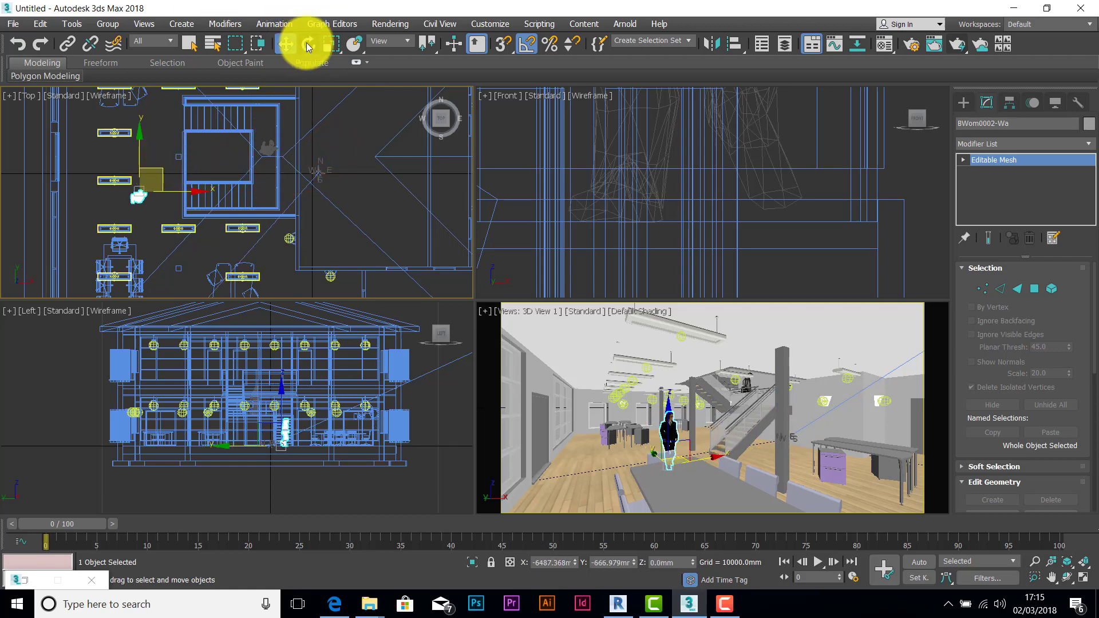
scroll(151, 187, up, 4)
drag(167, 226, 190, 176)
click(286, 43)
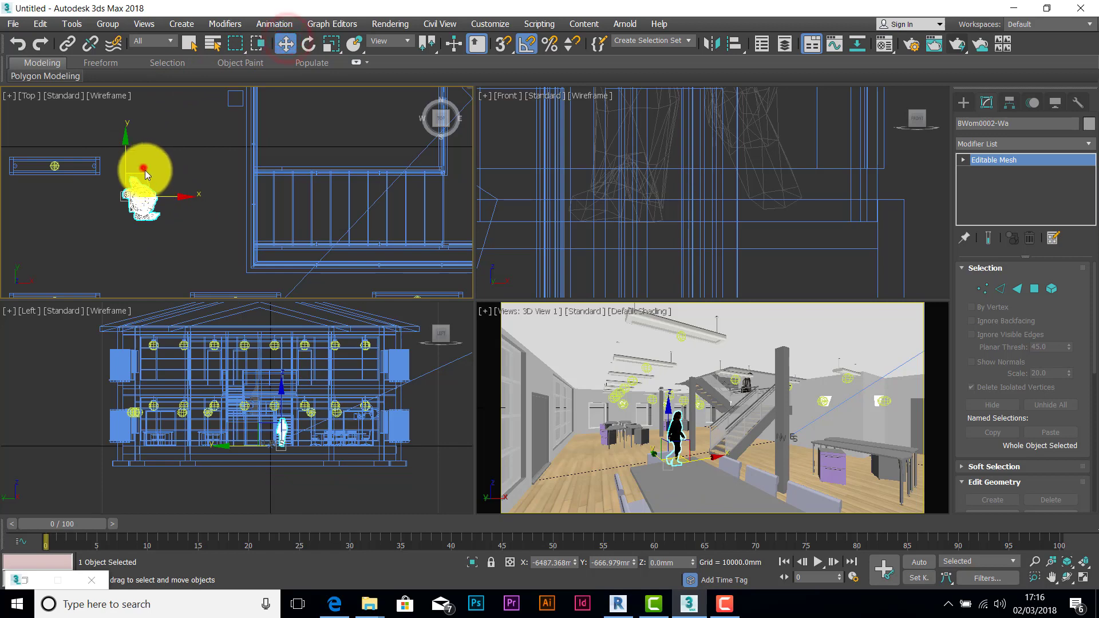
click(142, 188)
drag(145, 174, 140, 181)
click(492, 325)
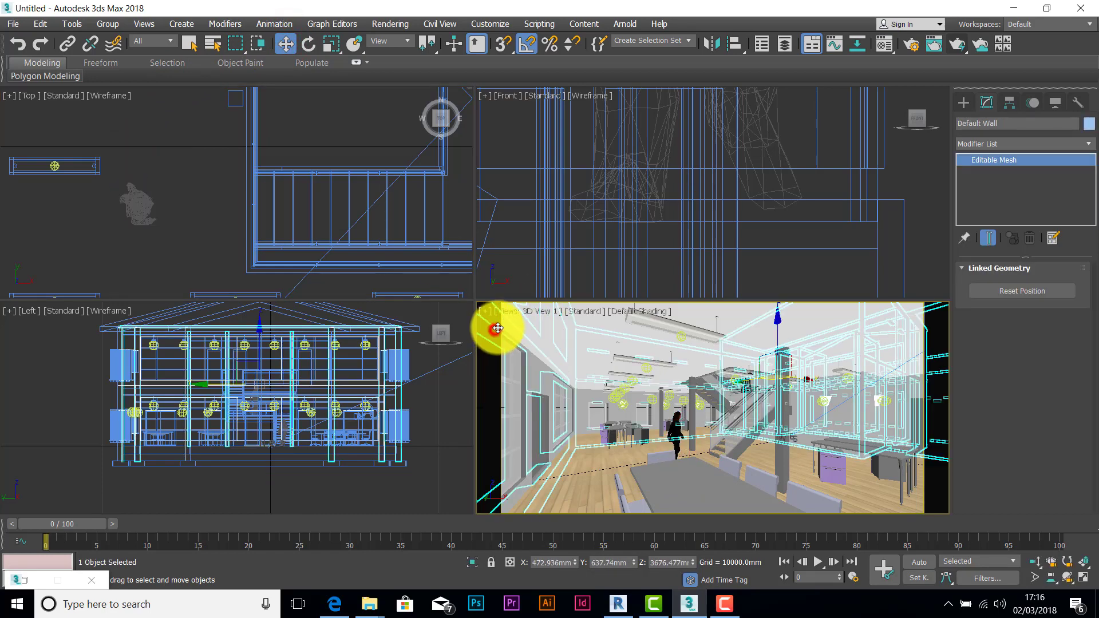
- Save the scene to the Desktop as revit to max test.max, replacing the existing file
click(10, 24)
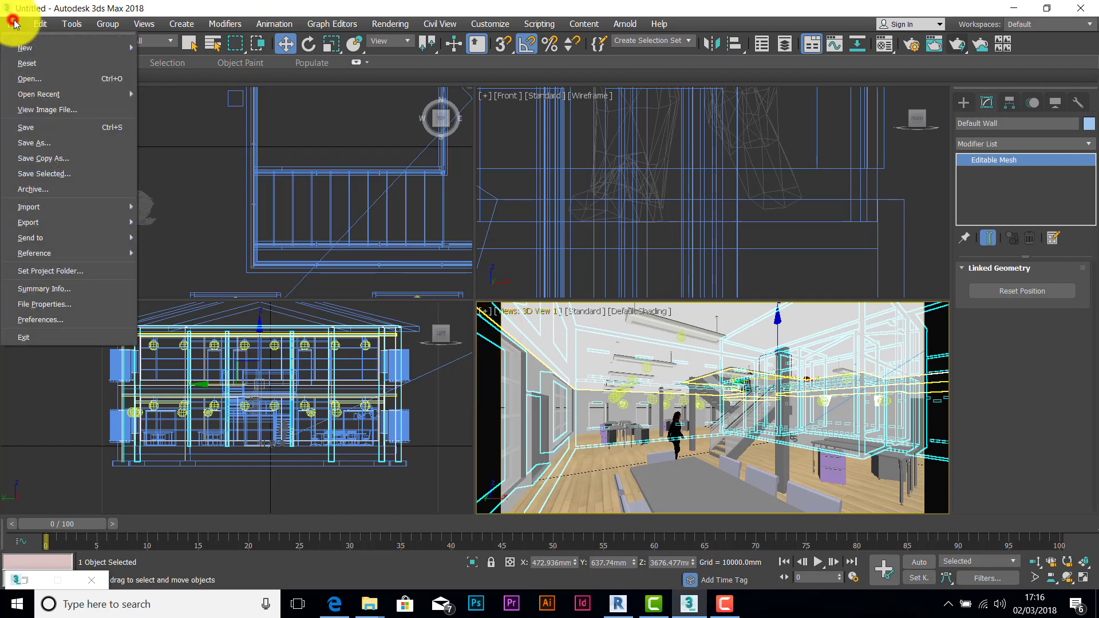
mouse_move(40, 24)
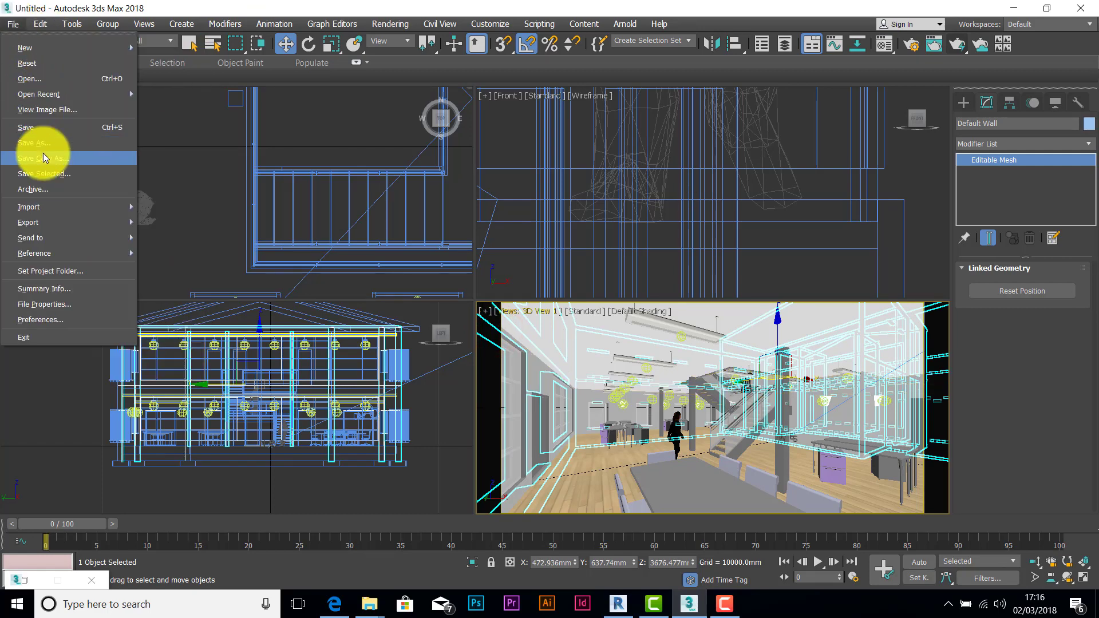
click(41, 141)
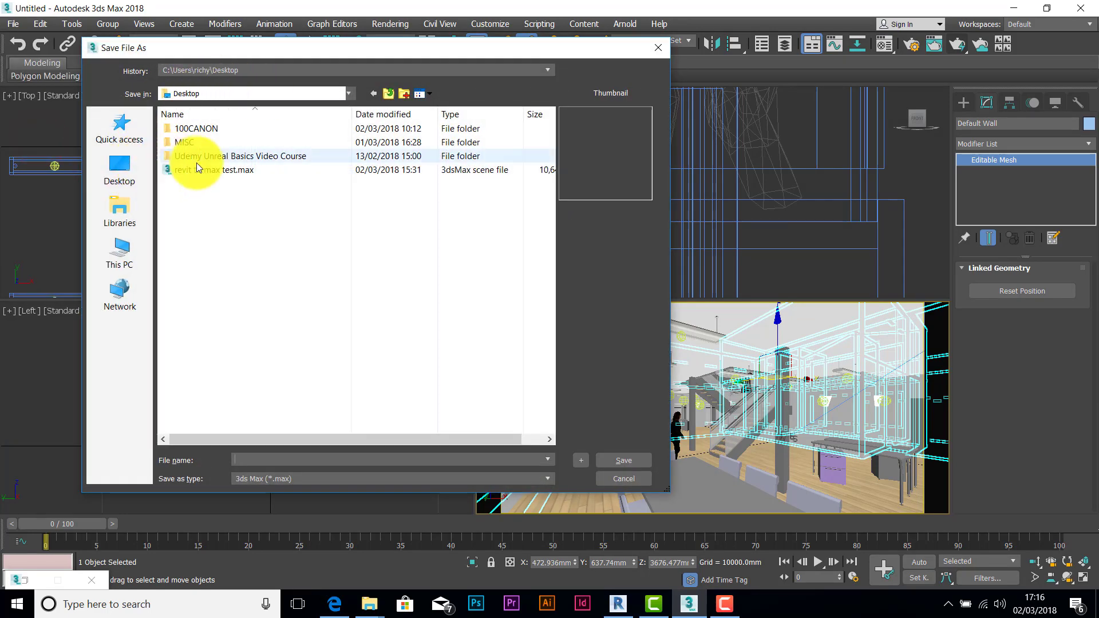
click(192, 170)
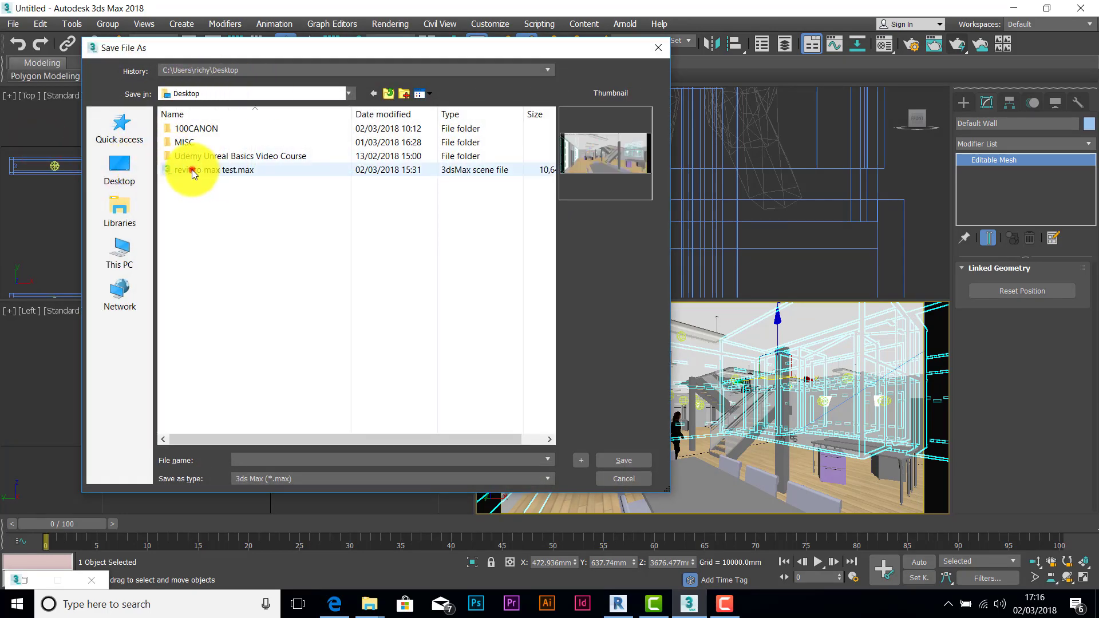
click(614, 459)
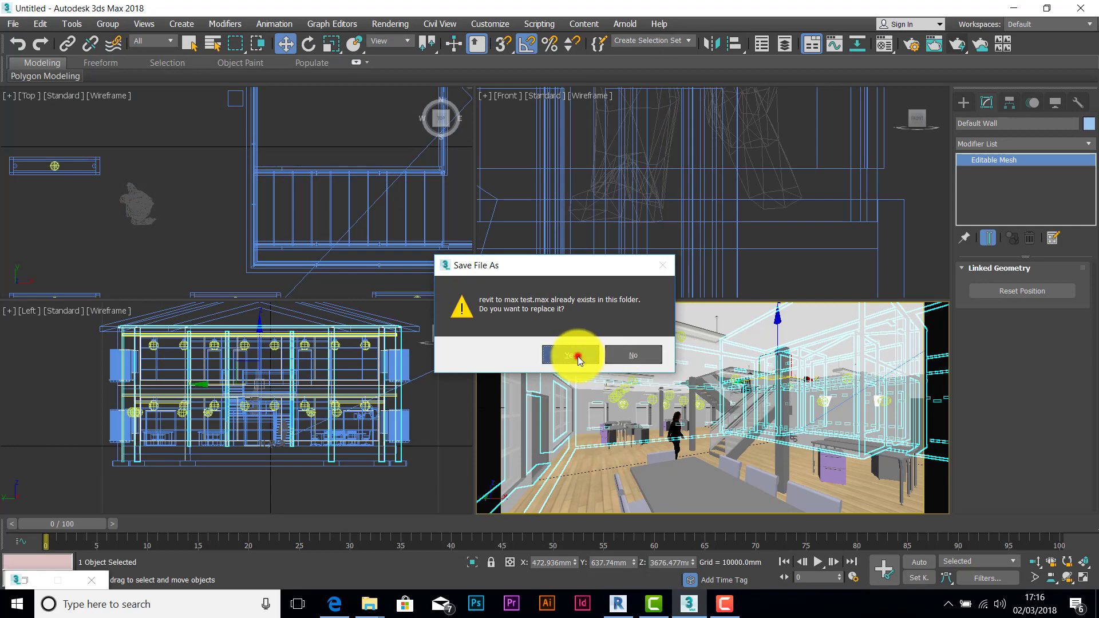
click(574, 355)
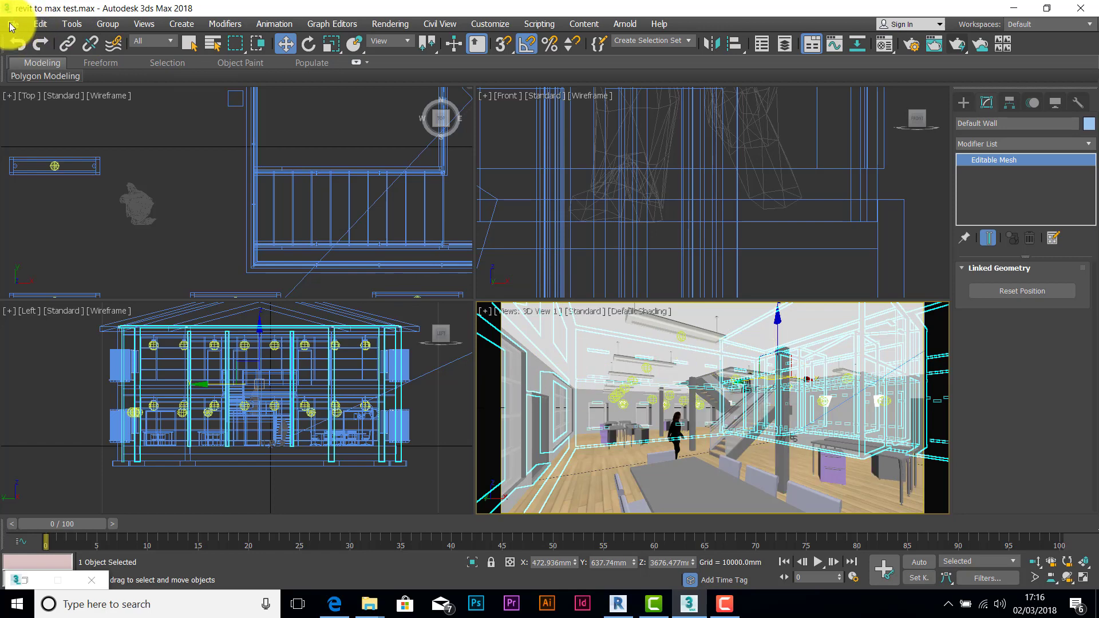
- Switch to Revit and move the pair of desks south of the staircase outside the building's west wall on the Level 0 plan
click(618, 602)
scroll(564, 404, up, 3)
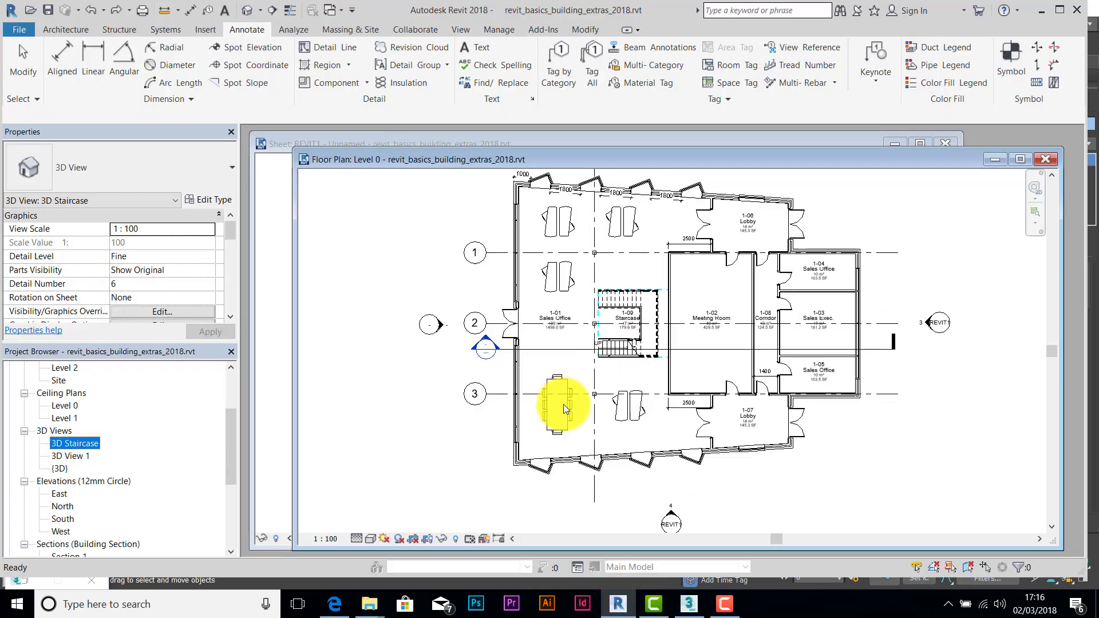
click(571, 405)
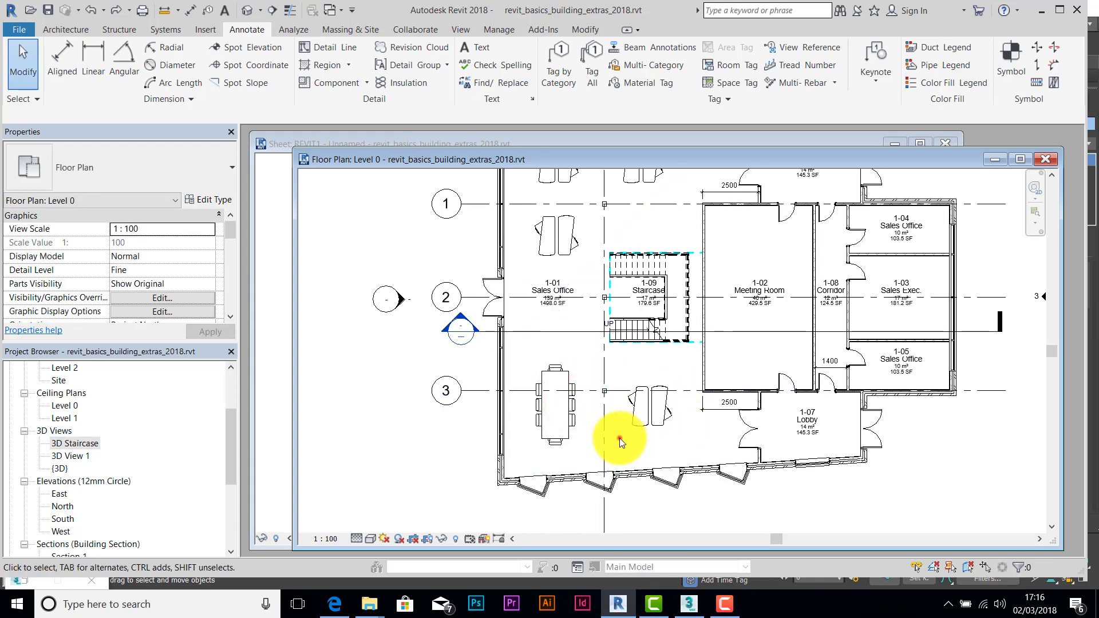
drag(619, 438, 483, 446)
- Move the conference table to the desks' original spot south of the staircase and place the two desks in the table's former spot
click(555, 439)
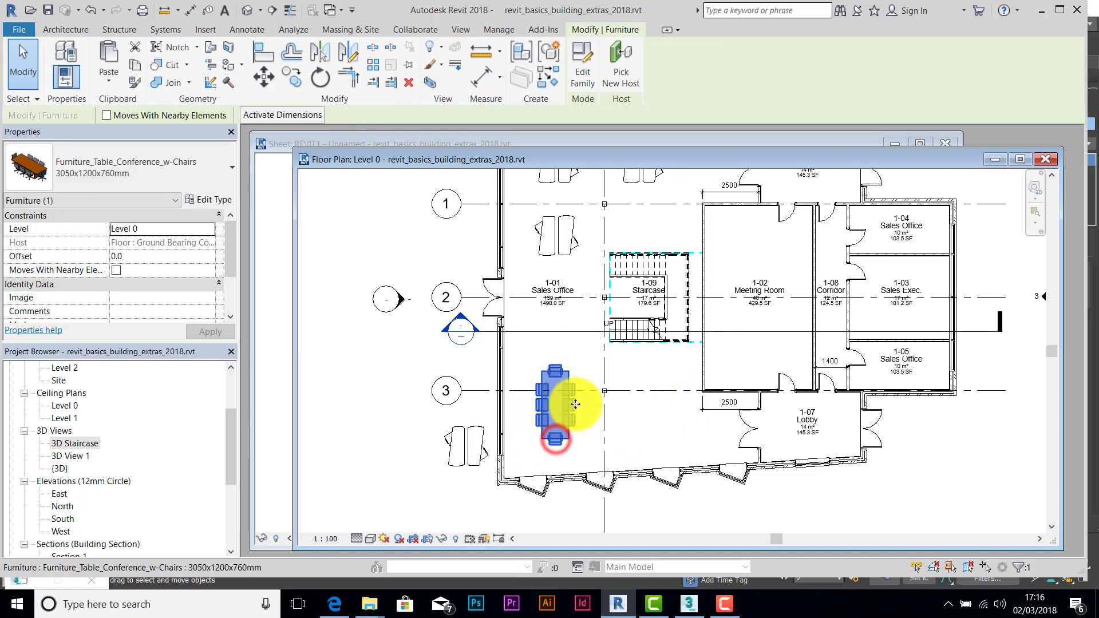
drag(571, 403, 671, 405)
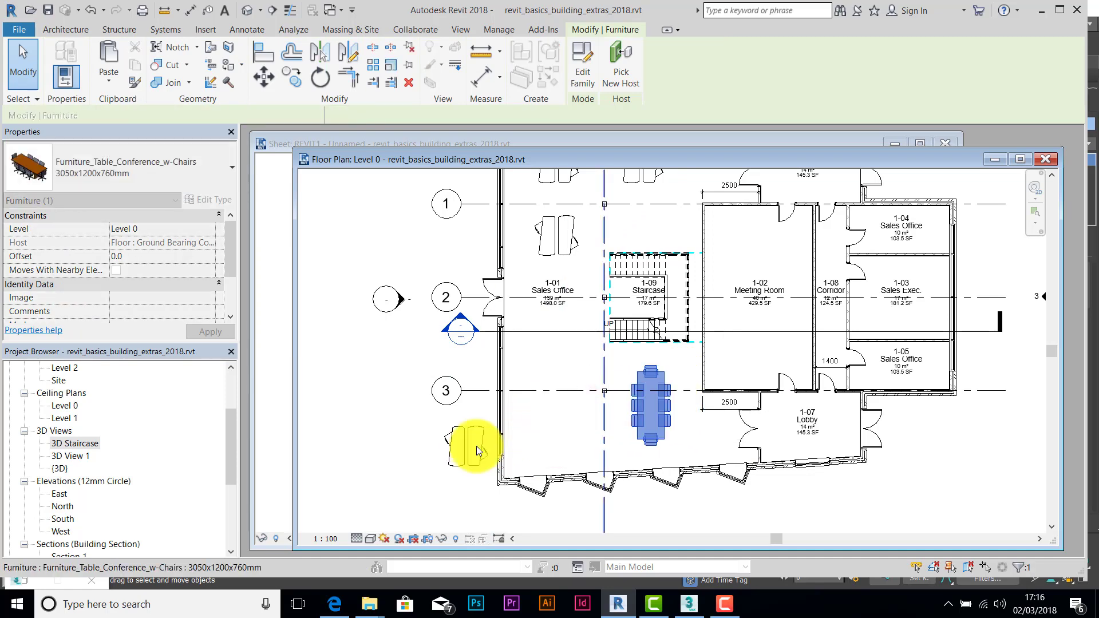
click(436, 477)
click(486, 440)
drag(484, 434, 576, 388)
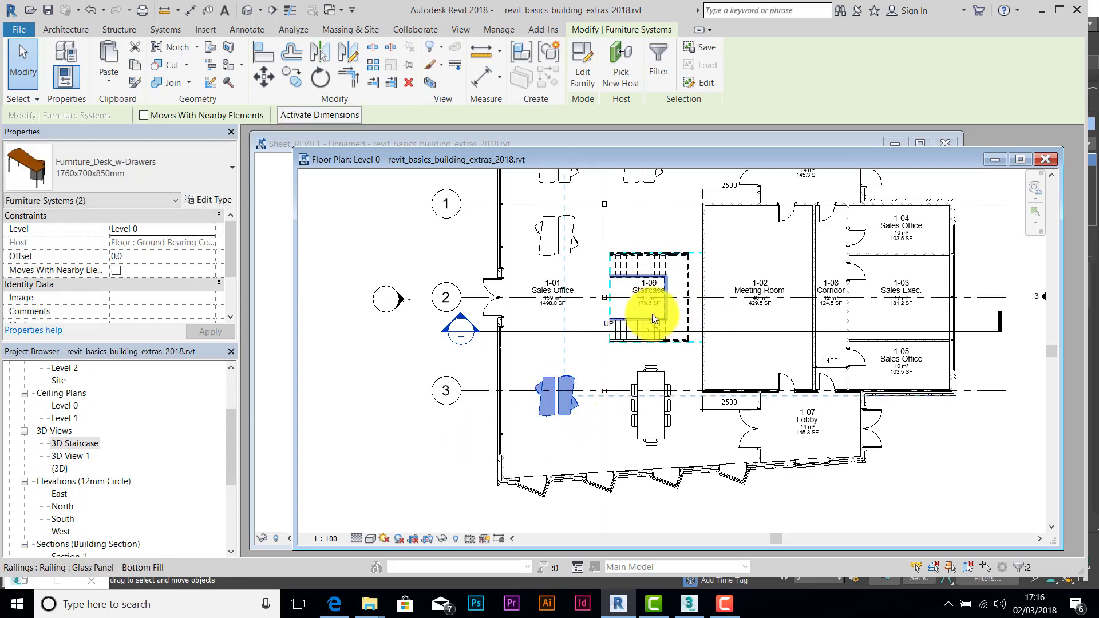
- Open the type properties of the staircase's outer Glass Panel - Bottom Fill railing and review its baluster placement families
scroll(654, 321, up, 5)
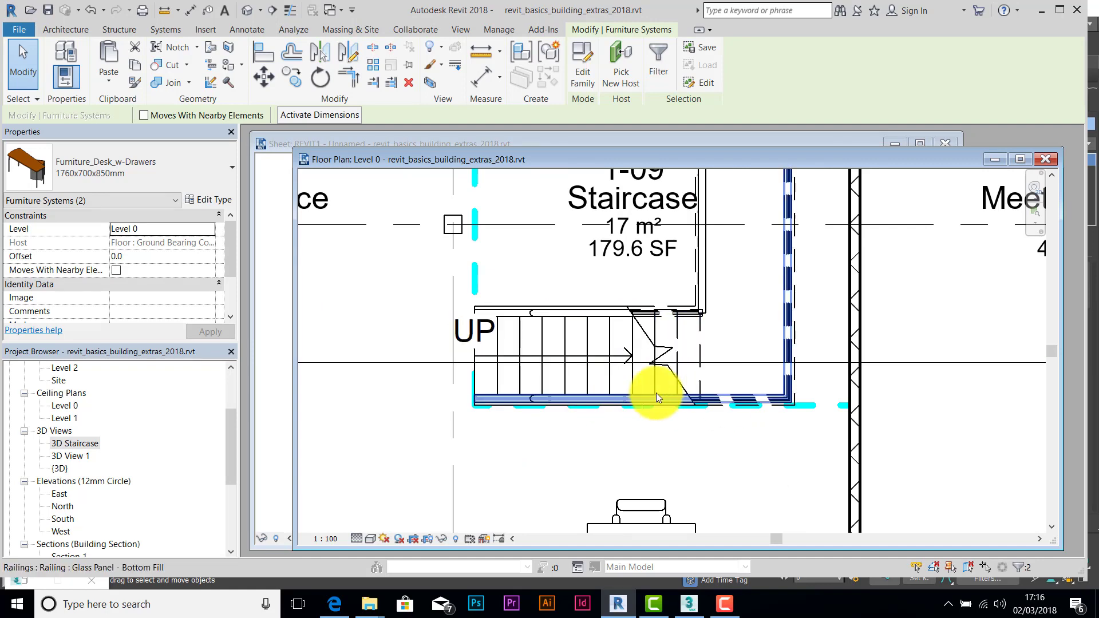
click(740, 397)
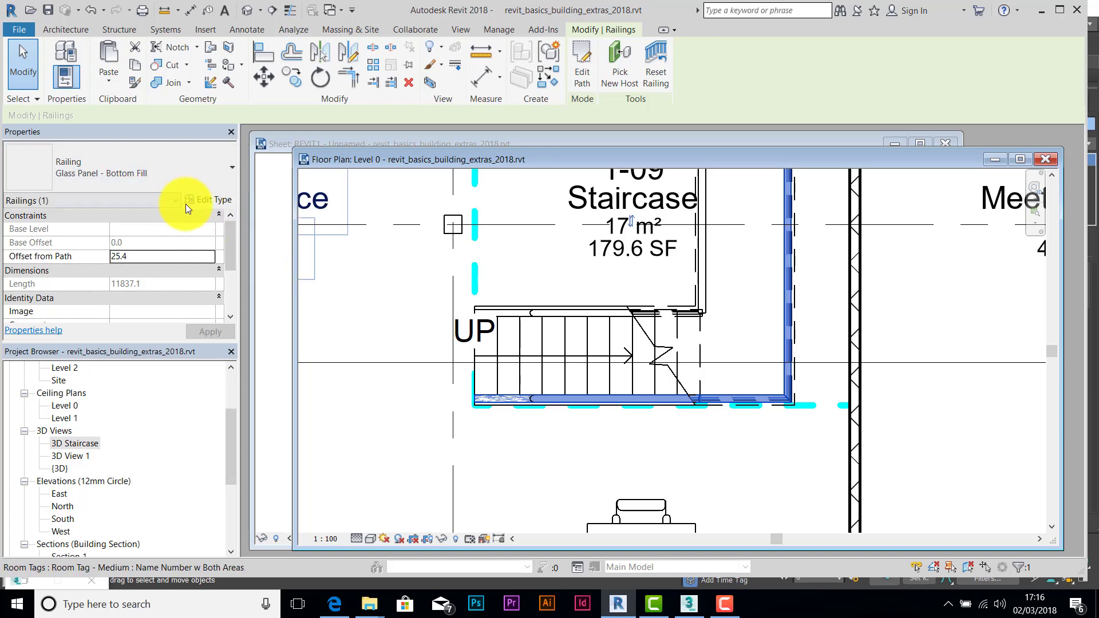
click(208, 201)
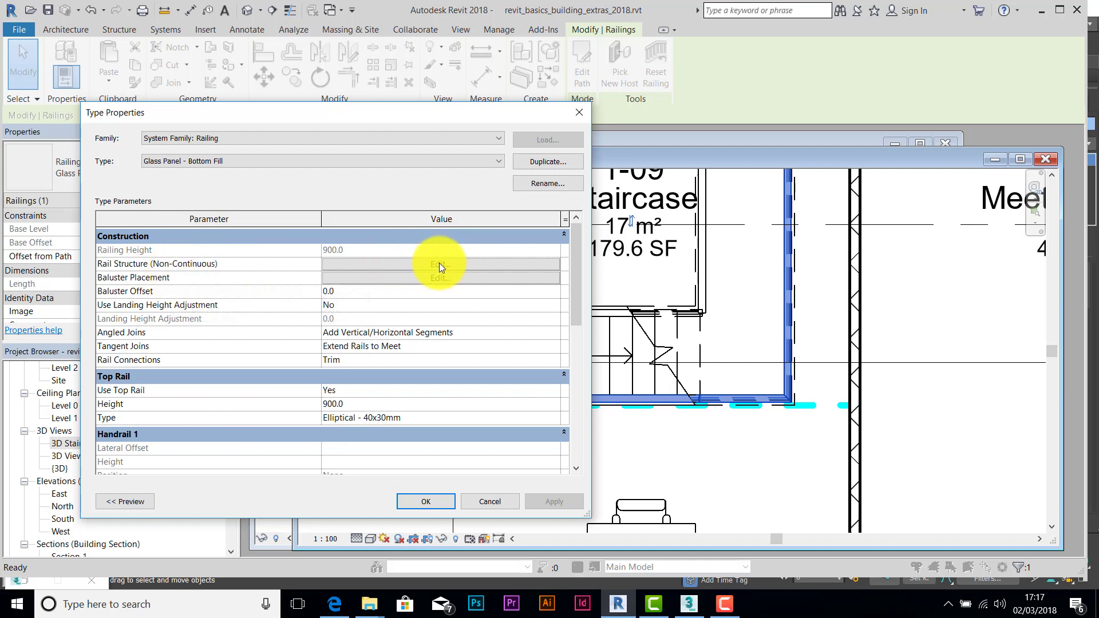
click(437, 279)
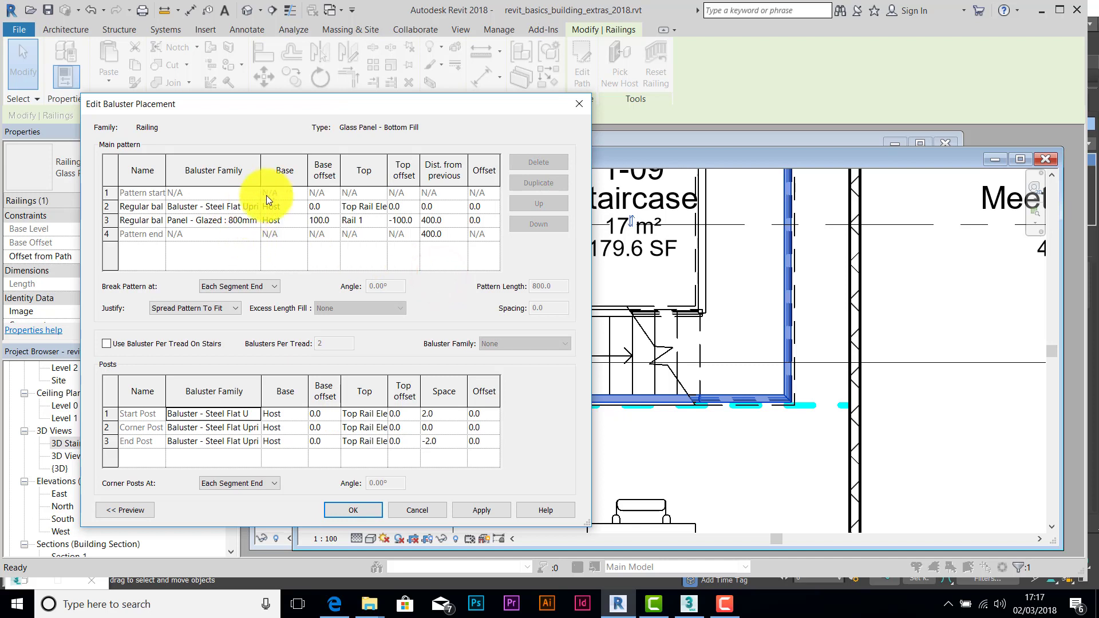
drag(262, 176, 342, 178)
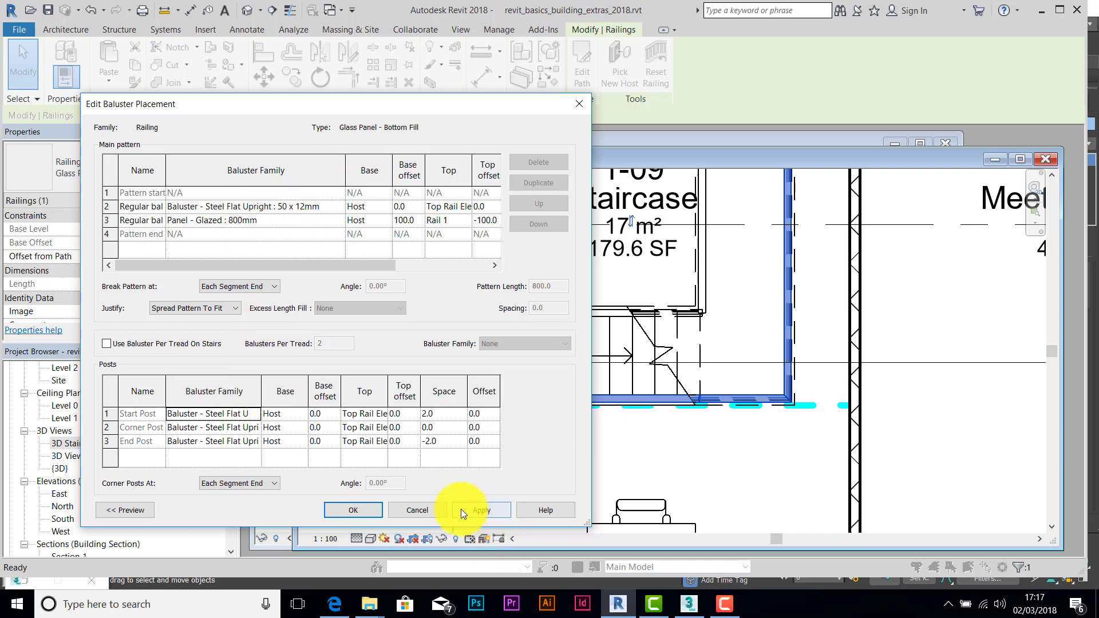
click(420, 510)
- In the railing type's rail structure, set the material of Rail 1 to Metal - Stainless Steel,Polished
click(372, 265)
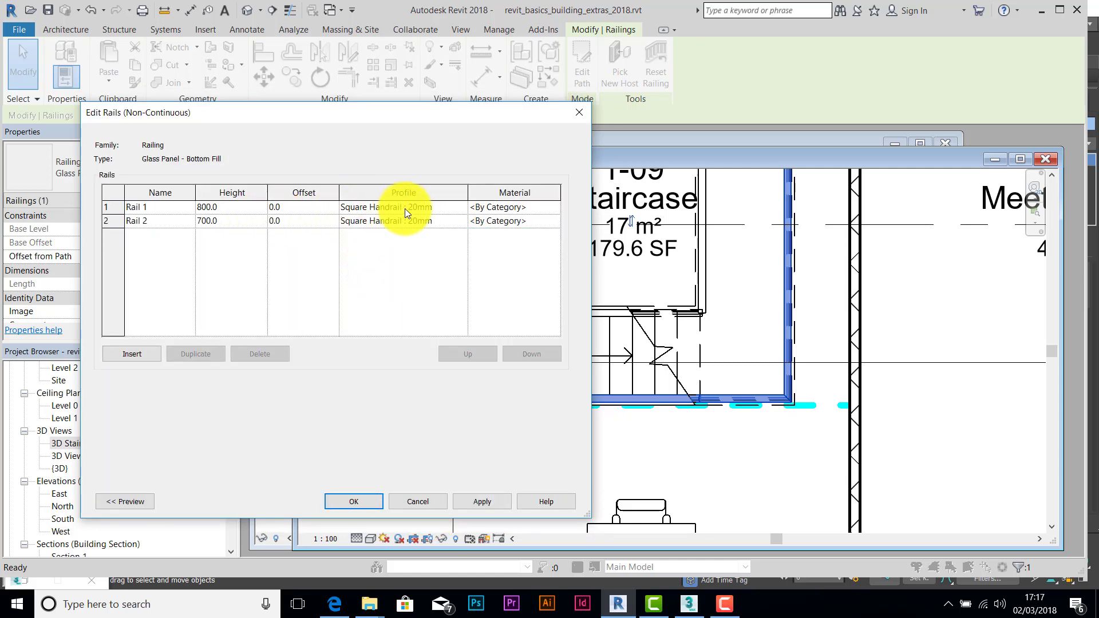
click(521, 208)
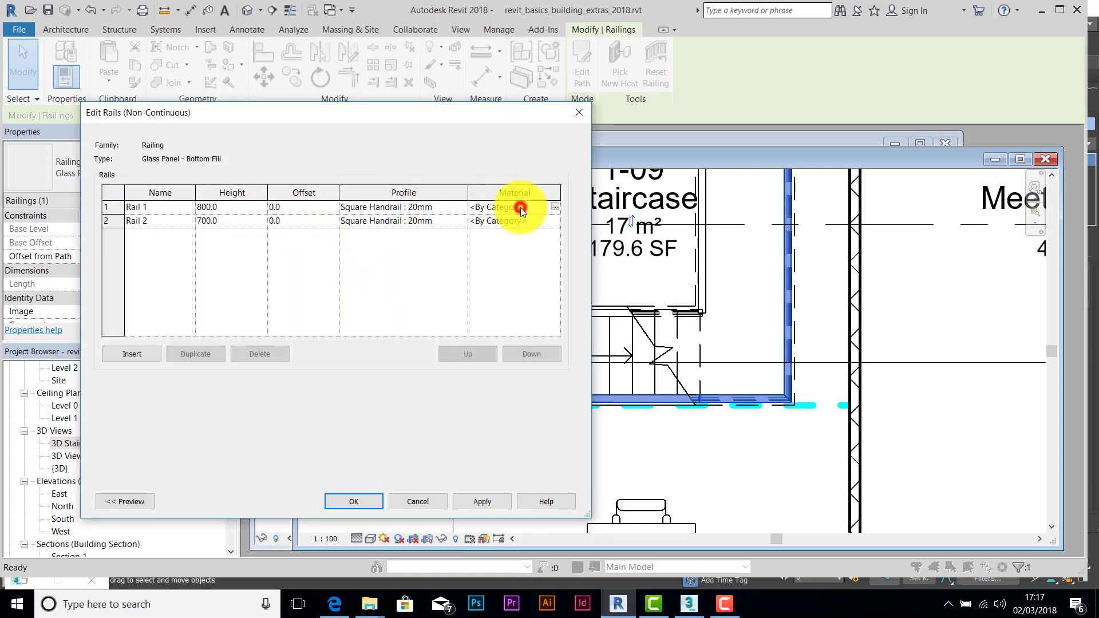
click(556, 208)
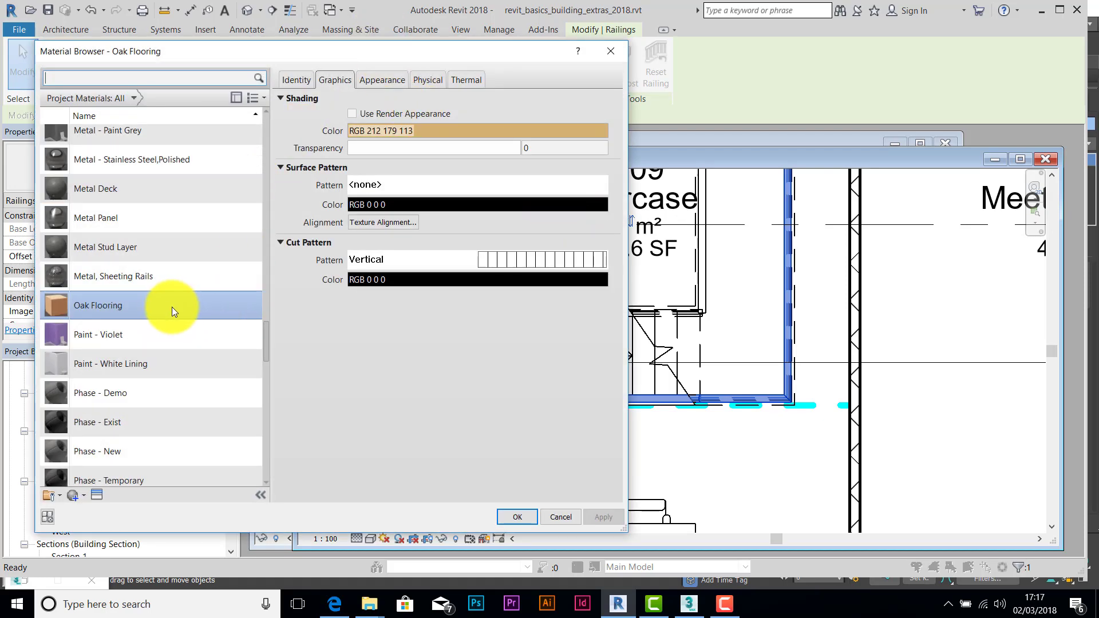
click(120, 160)
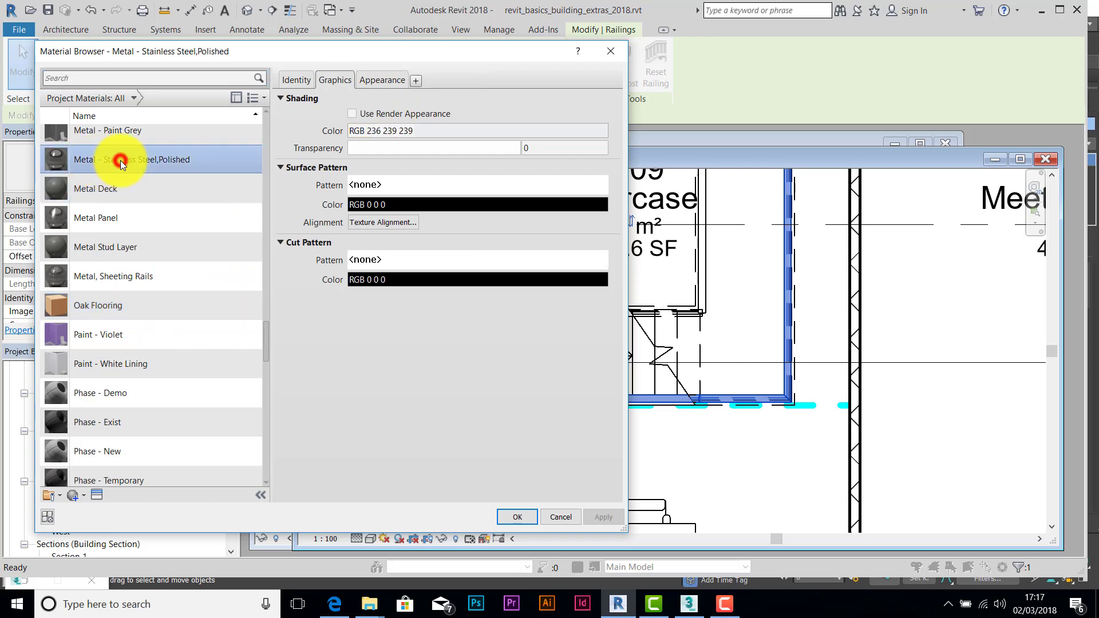
click(518, 517)
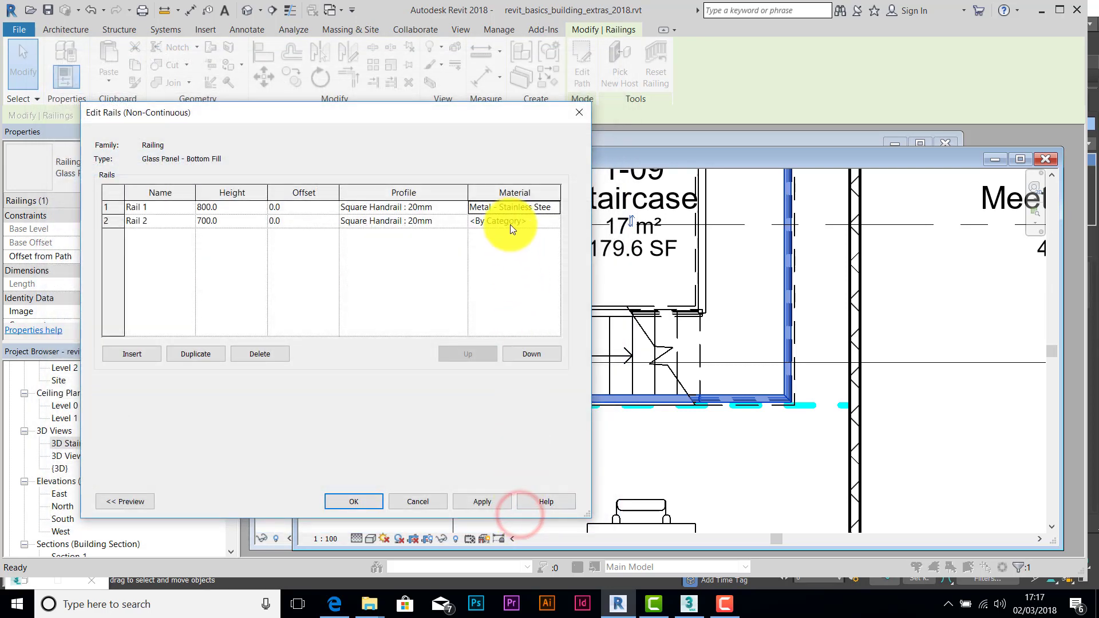
- Set the material of Rail 2 to Metal - Stainless Steel,Polished and apply the railing type changes
click(511, 221)
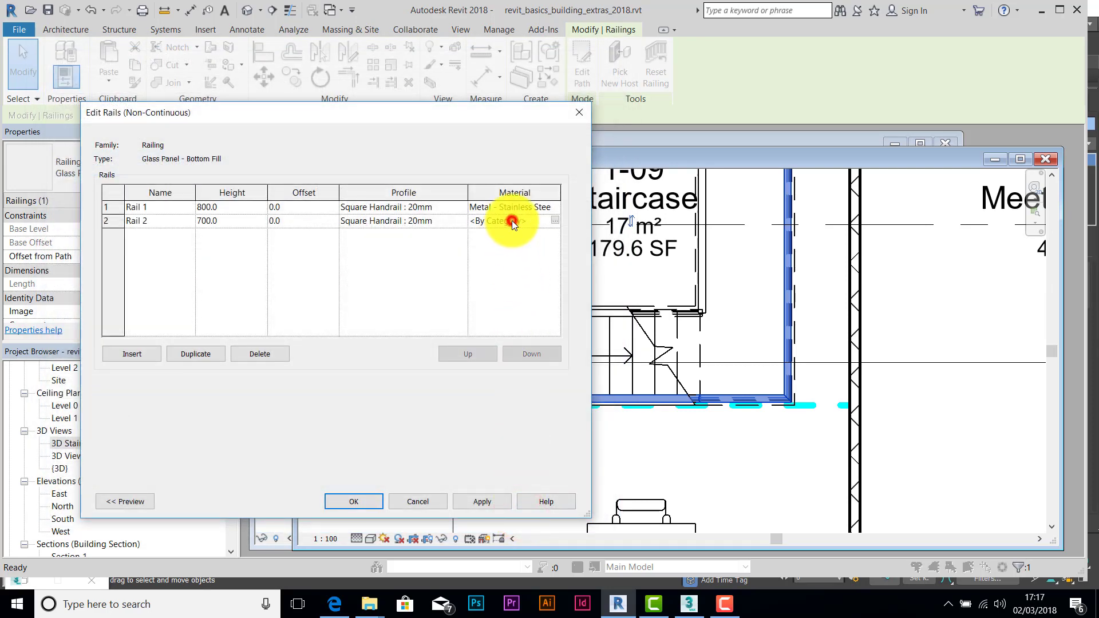
click(555, 220)
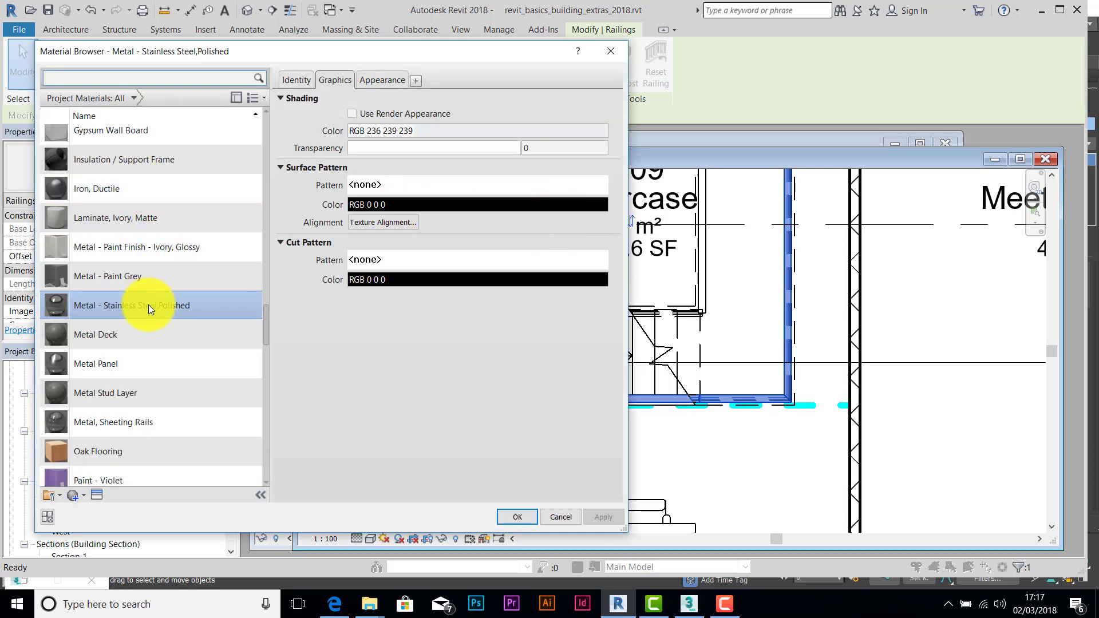
click(519, 516)
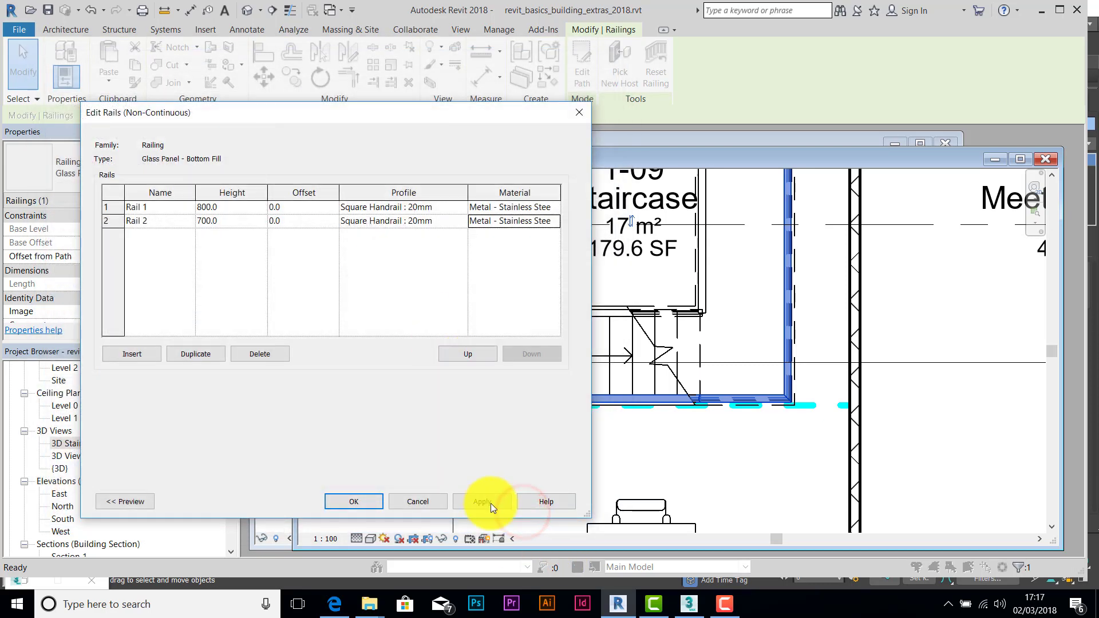
click(488, 500)
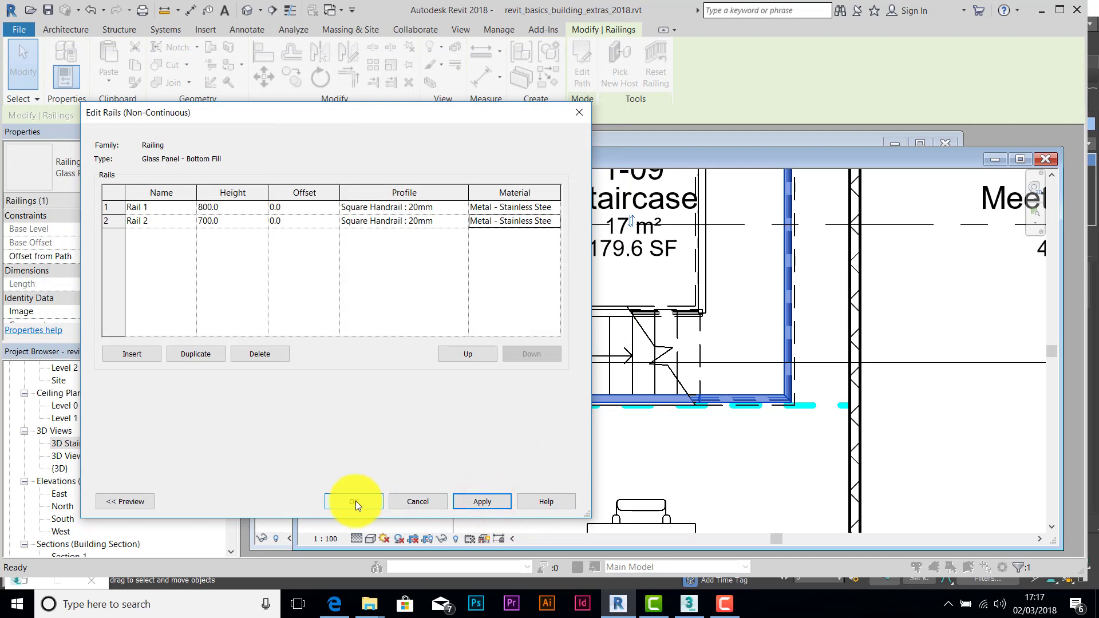
click(373, 503)
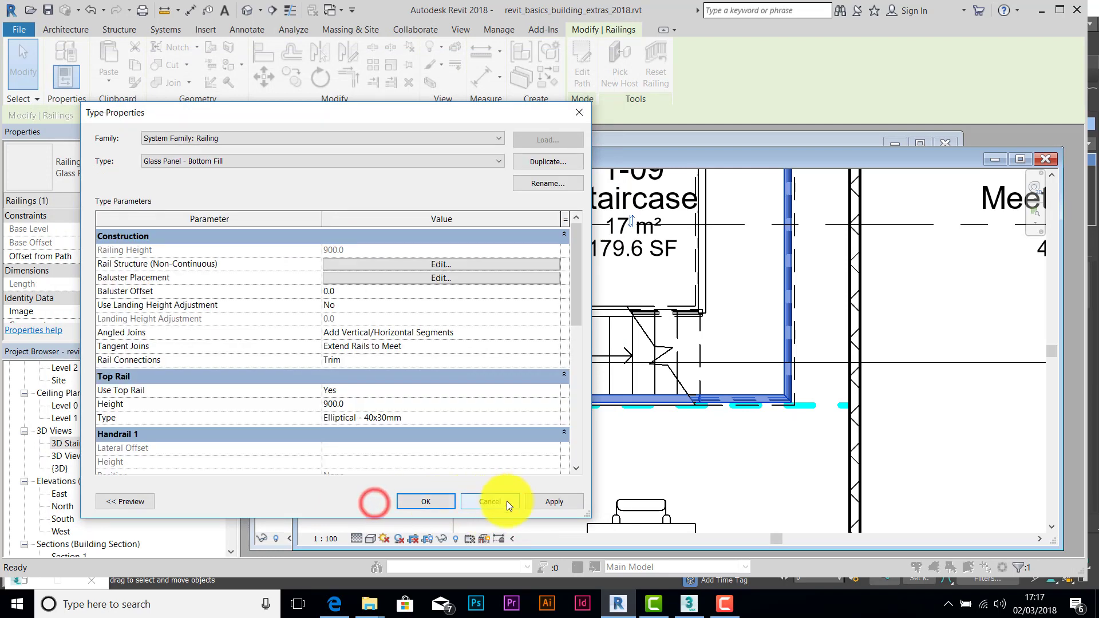
click(554, 501)
click(444, 503)
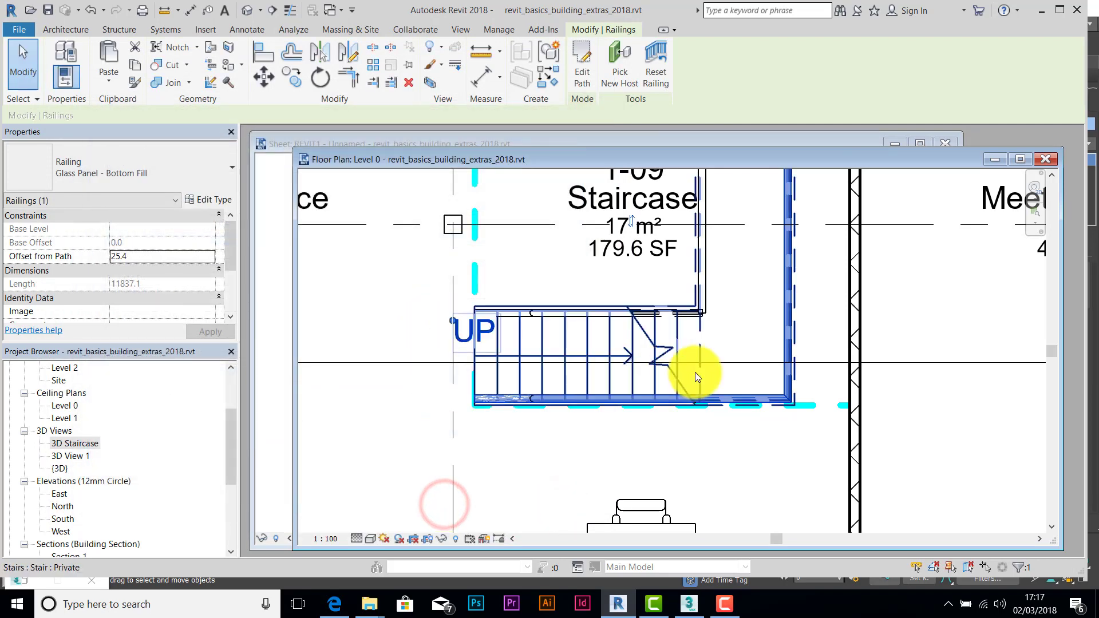
- Open the 3D Staircase view and bring the lower flight of the stair into view
drag(234, 259, 195, 219)
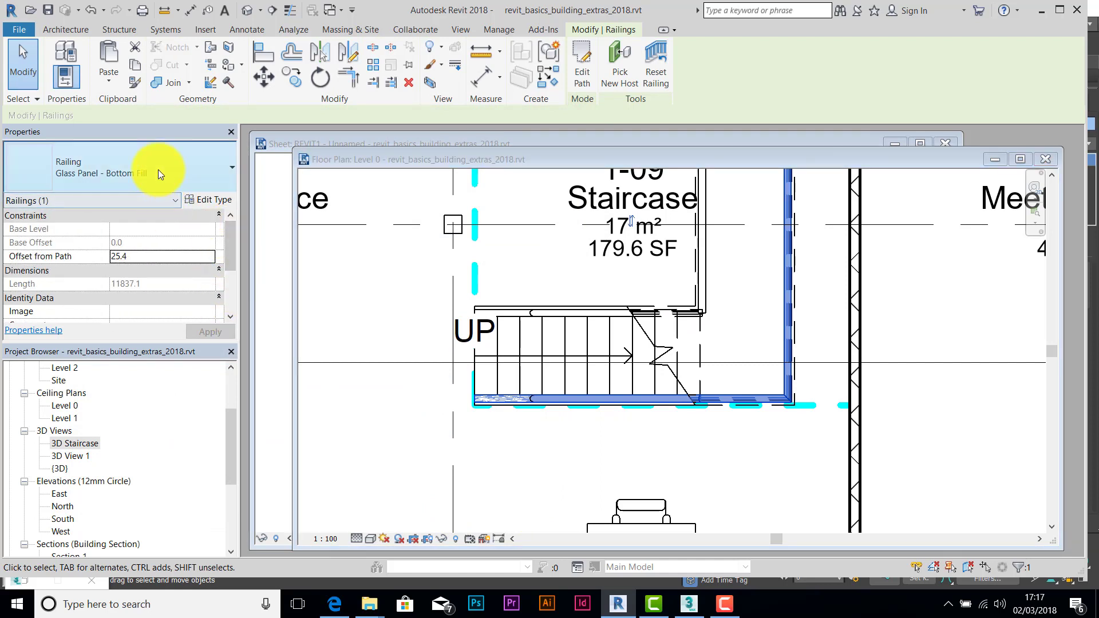
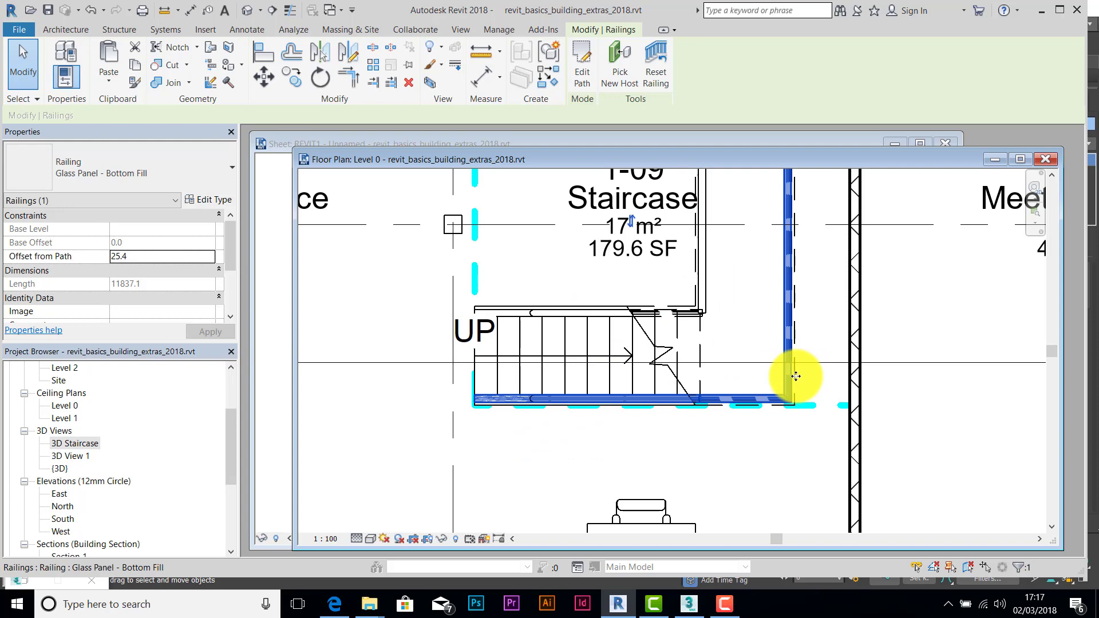
scroll(687, 318, up, 3)
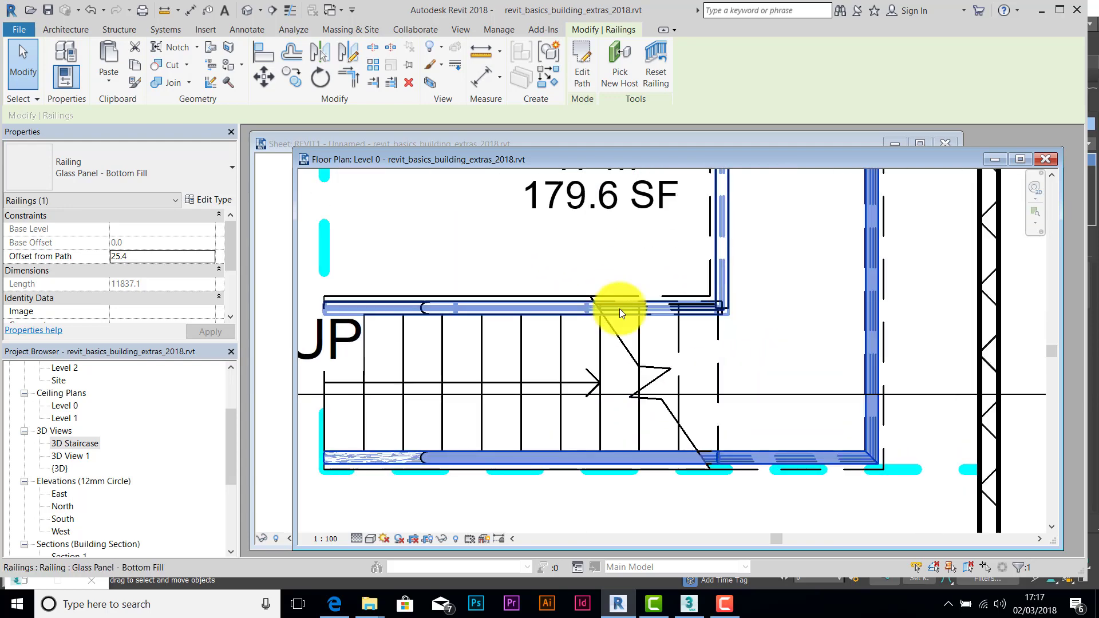
scroll(641, 301, up, 2)
scroll(600, 309, down, 4)
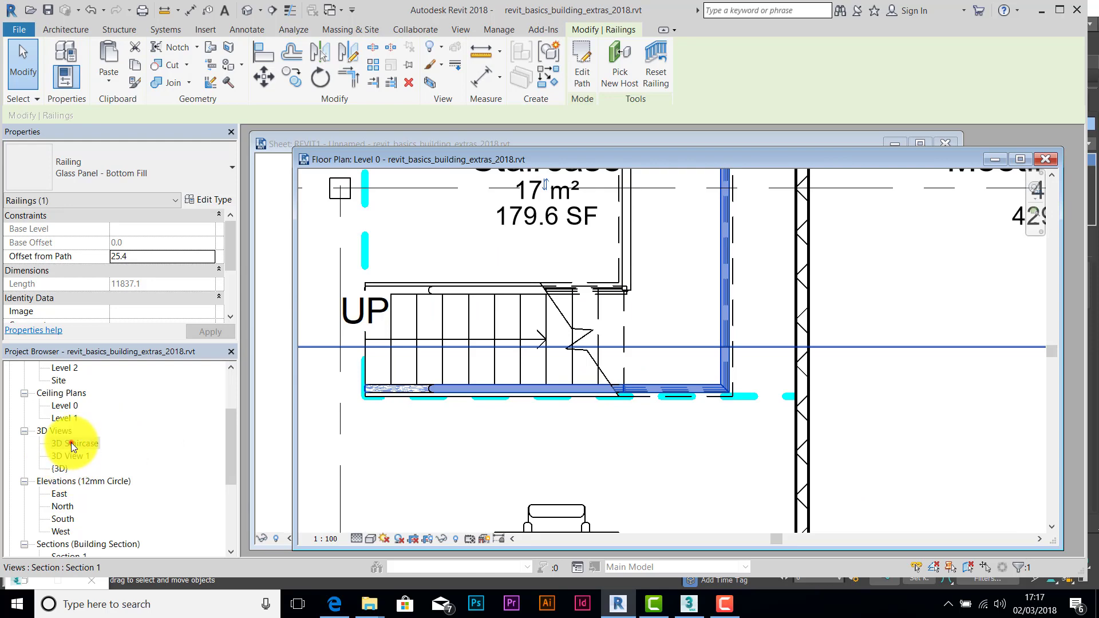
double_click(71, 443)
scroll(696, 370, up, 5)
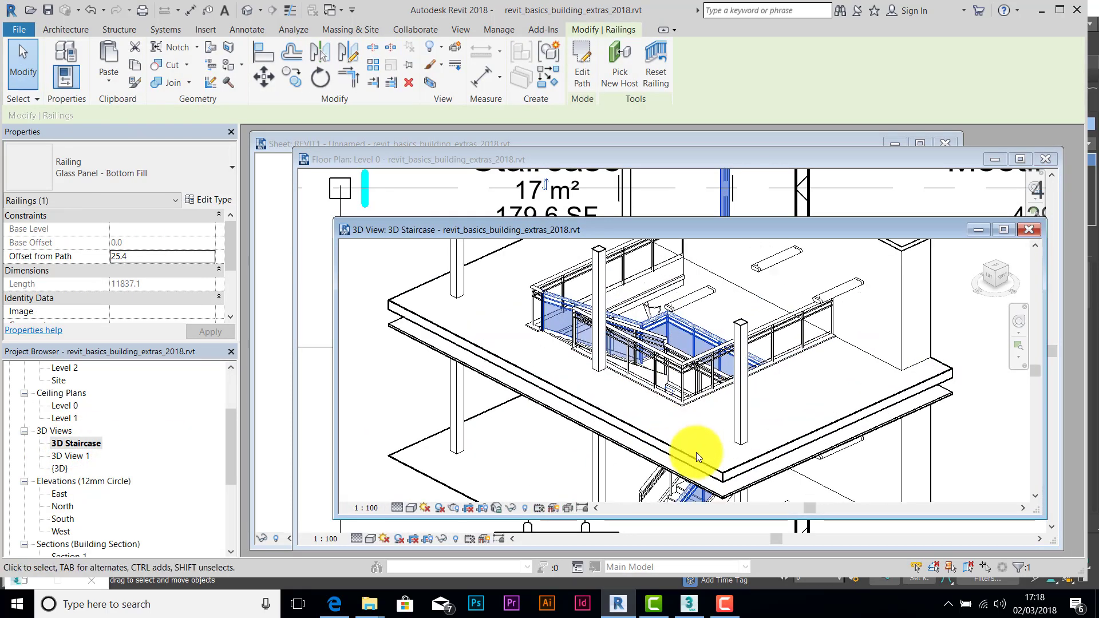
- Set the Private stair type's stringer material to Metal - Stainless Steel,Polished and save the Revit project
click(681, 337)
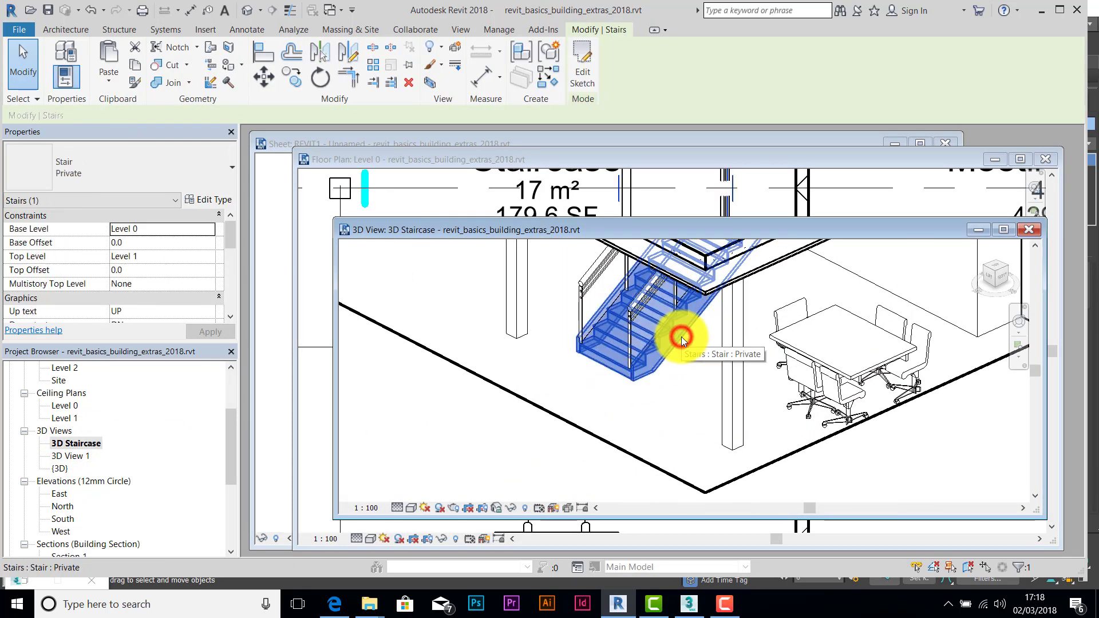
click(218, 198)
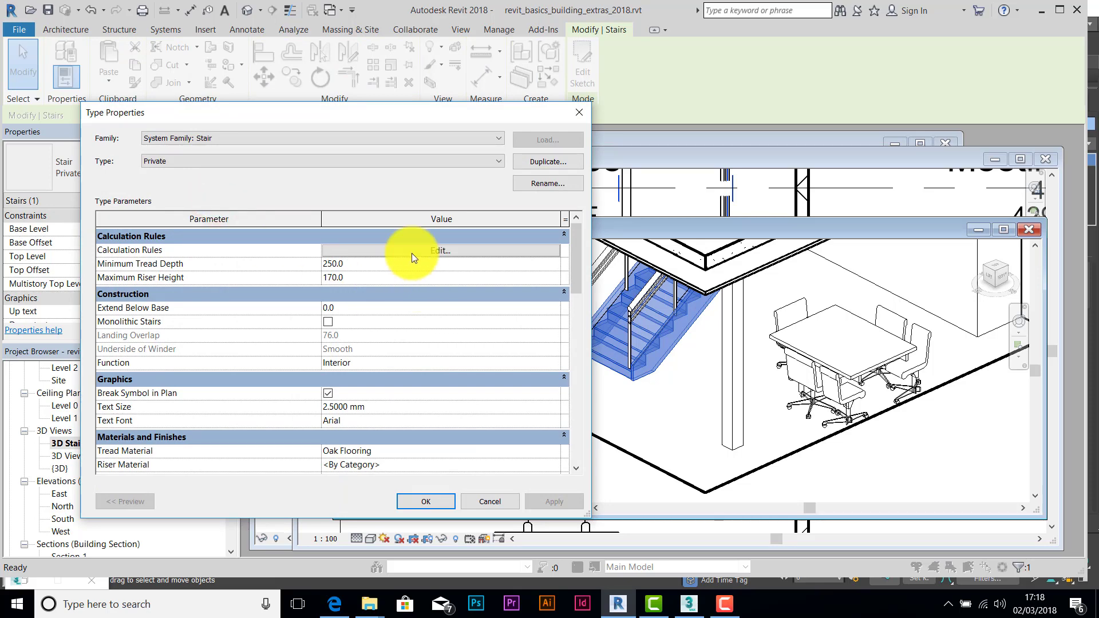
drag(576, 266, 568, 318)
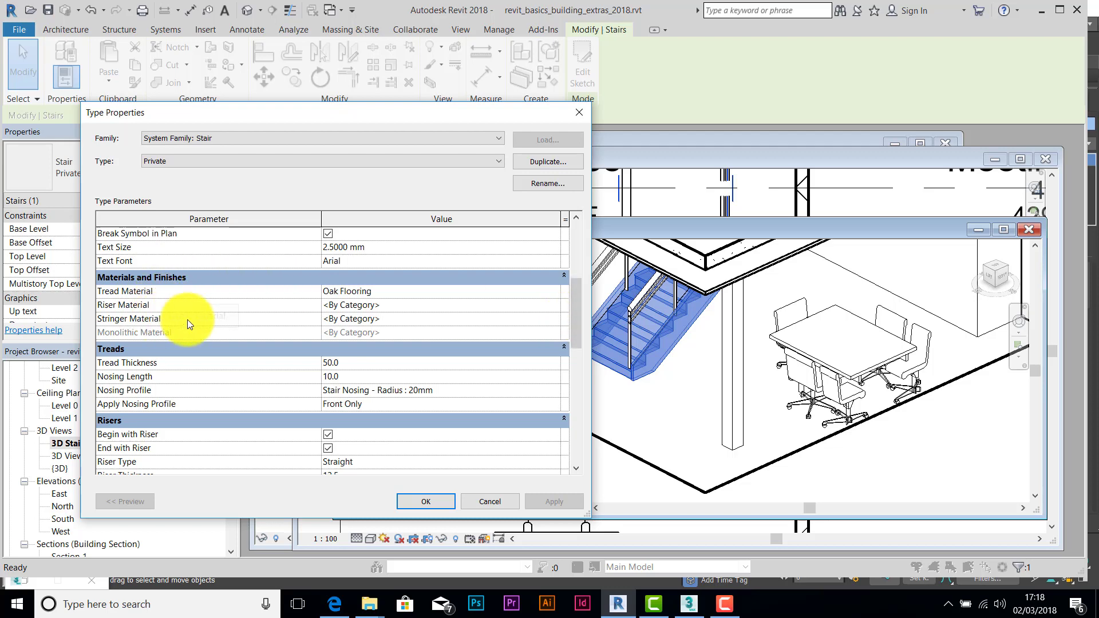
click(367, 321)
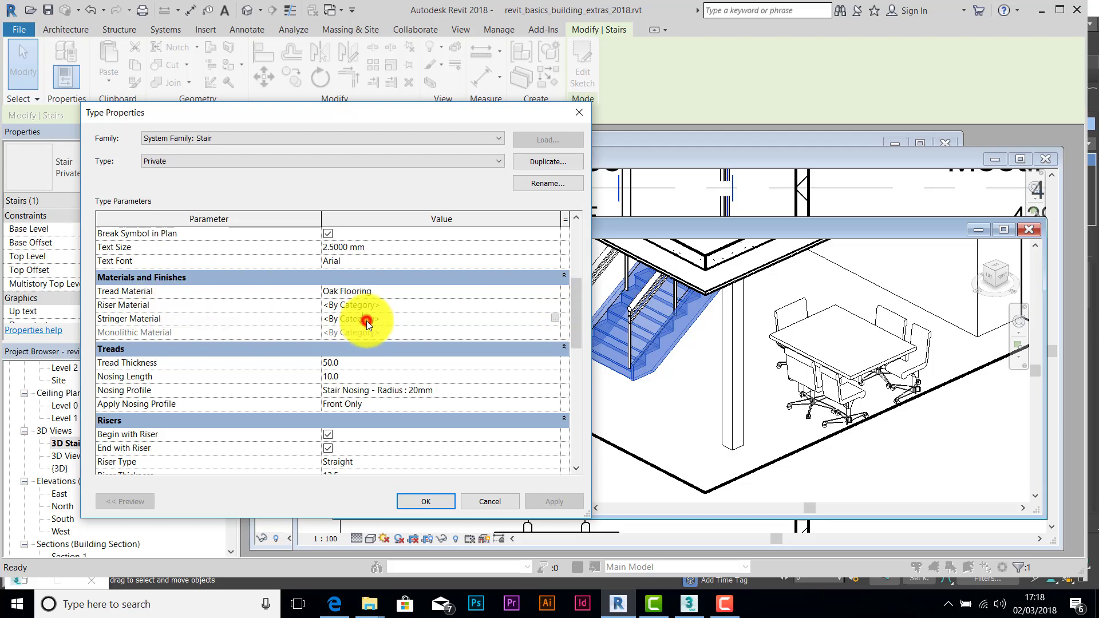
click(555, 319)
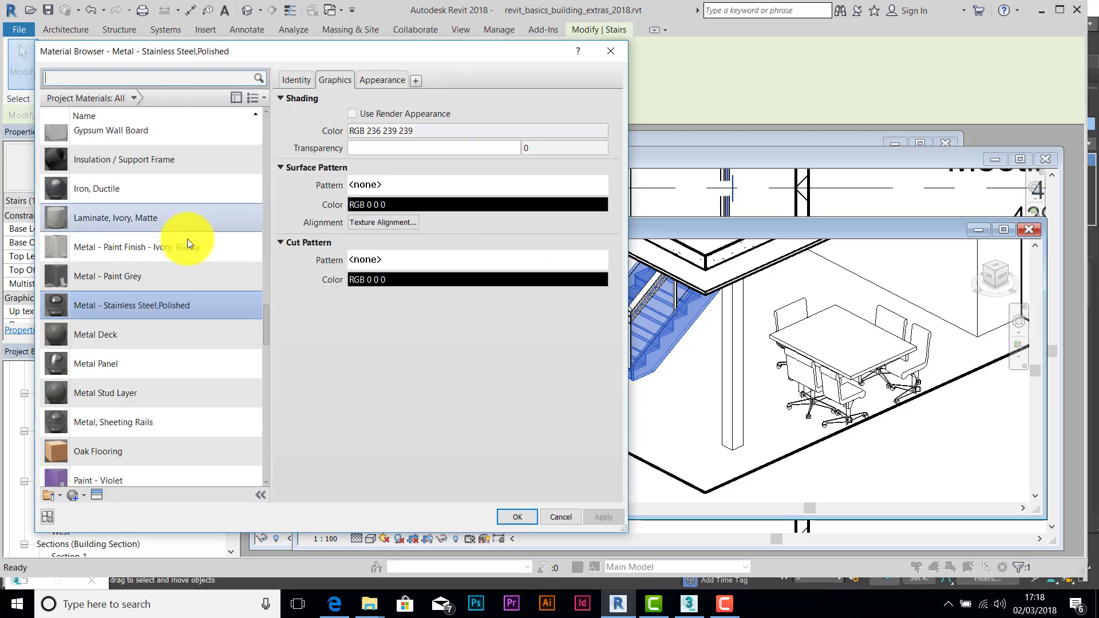
double_click(87, 301)
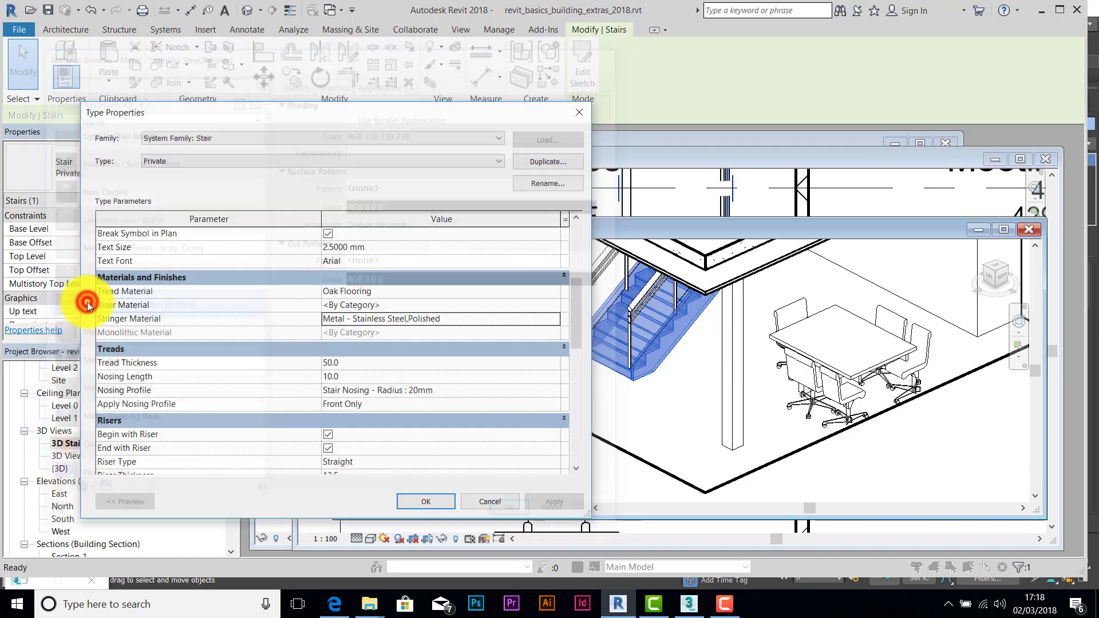
click(542, 502)
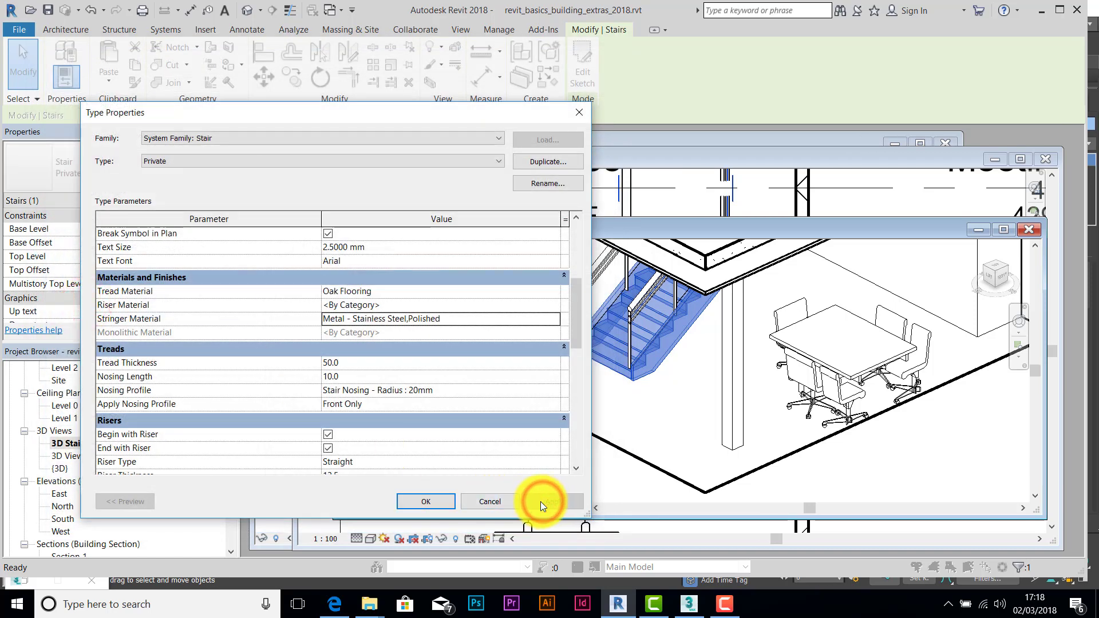
click(429, 502)
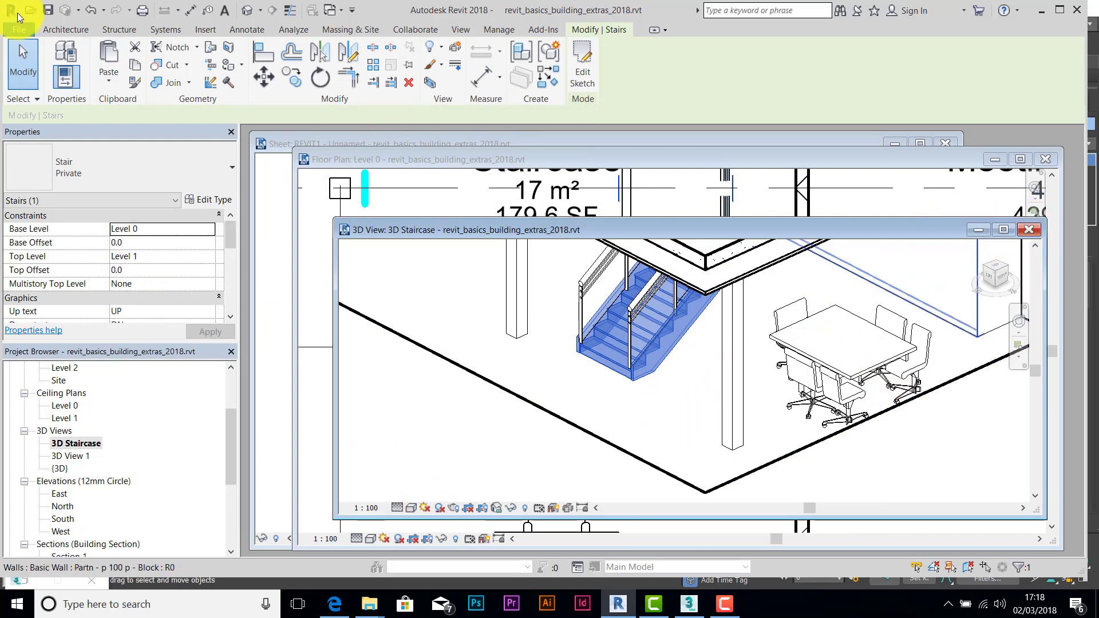
click(49, 11)
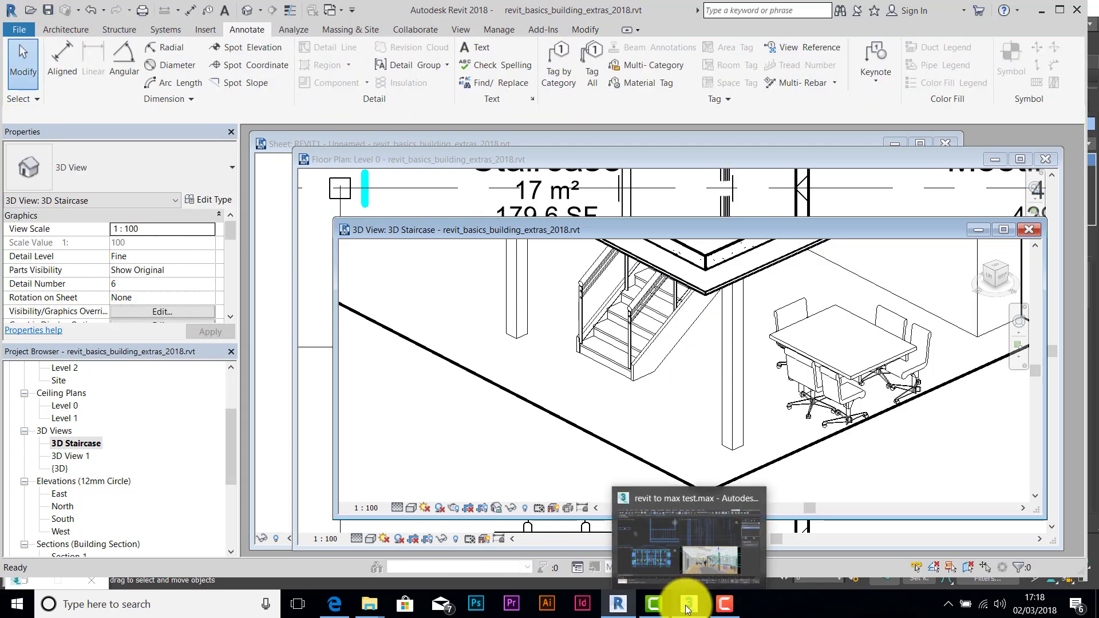
- Switch to 3ds Max and open the reload settings for the linked file revit_basics_building_extras_2018.rvt in Manage Links
click(686, 605)
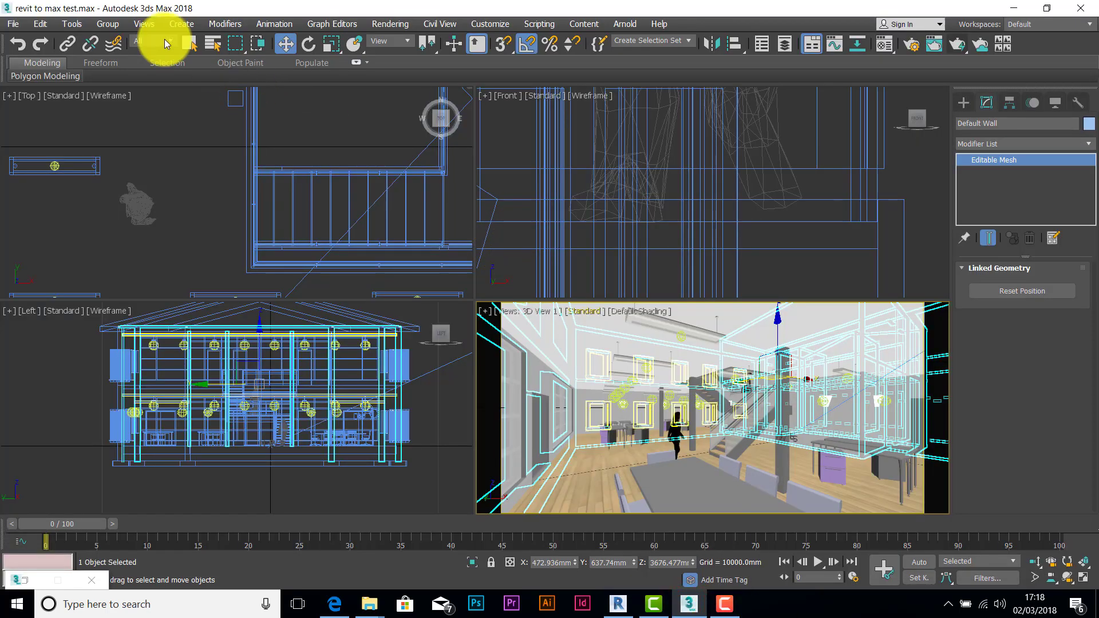
click(12, 25)
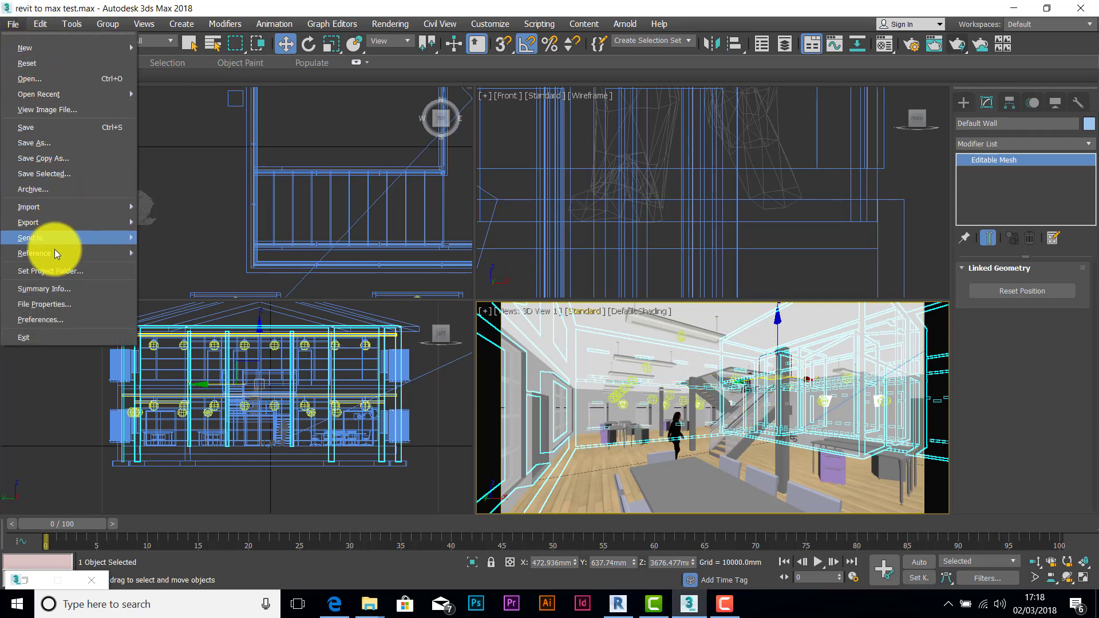
mouse_move(52, 255)
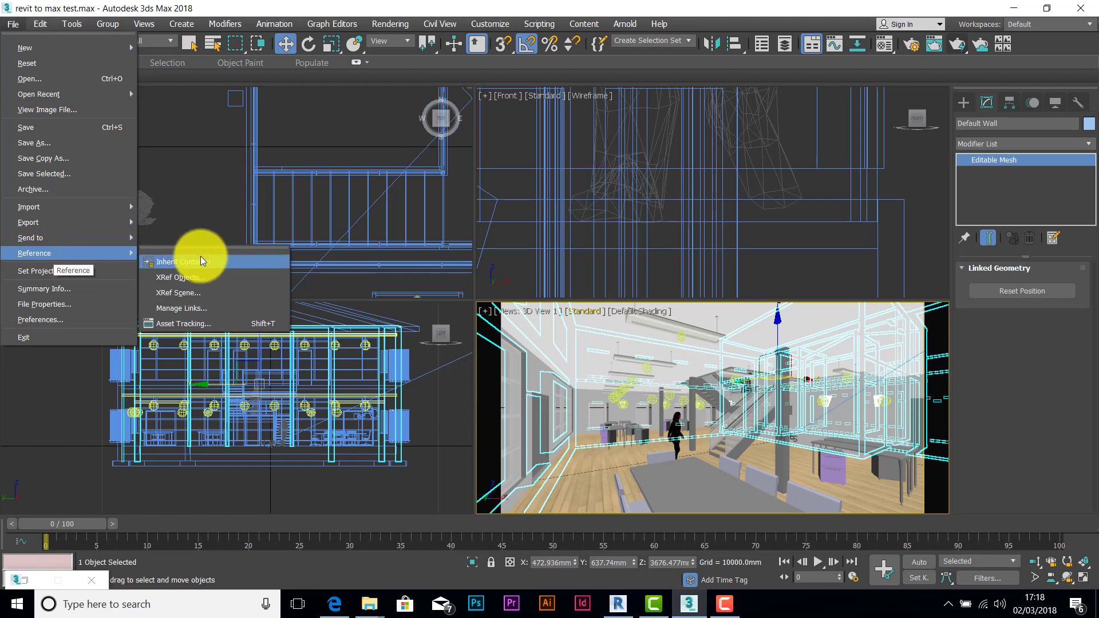
click(198, 309)
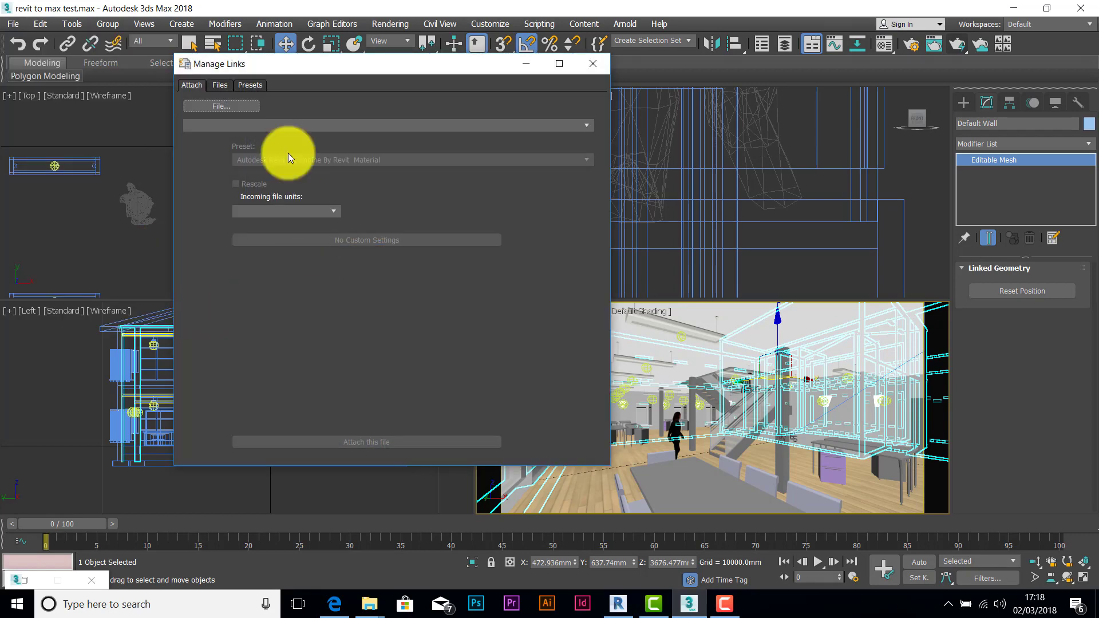
click(219, 84)
click(187, 118)
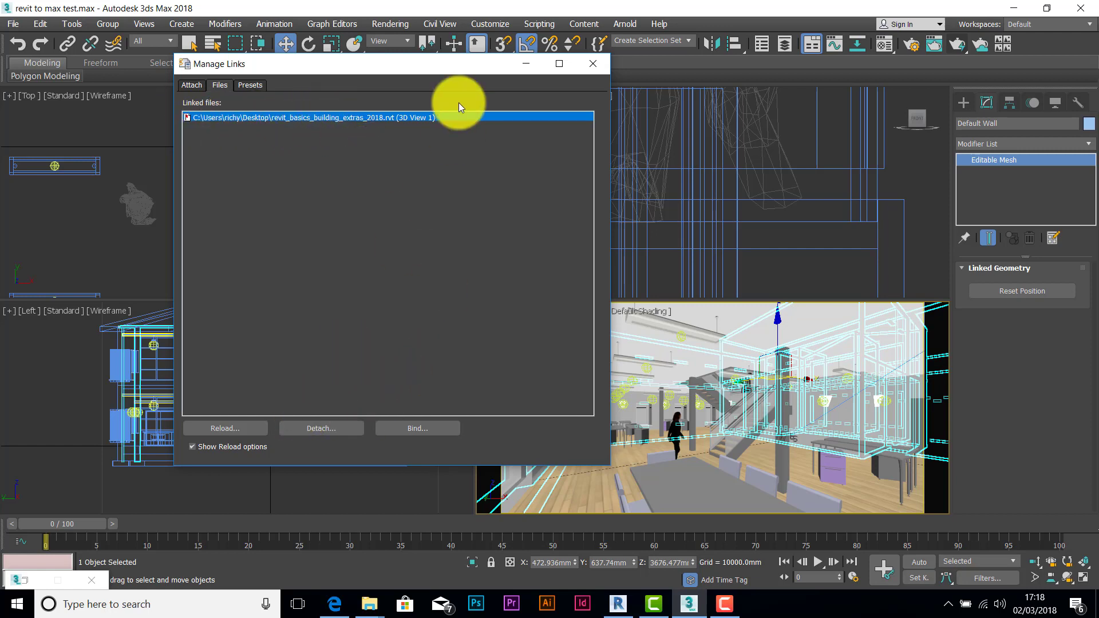
drag(430, 69, 273, 44)
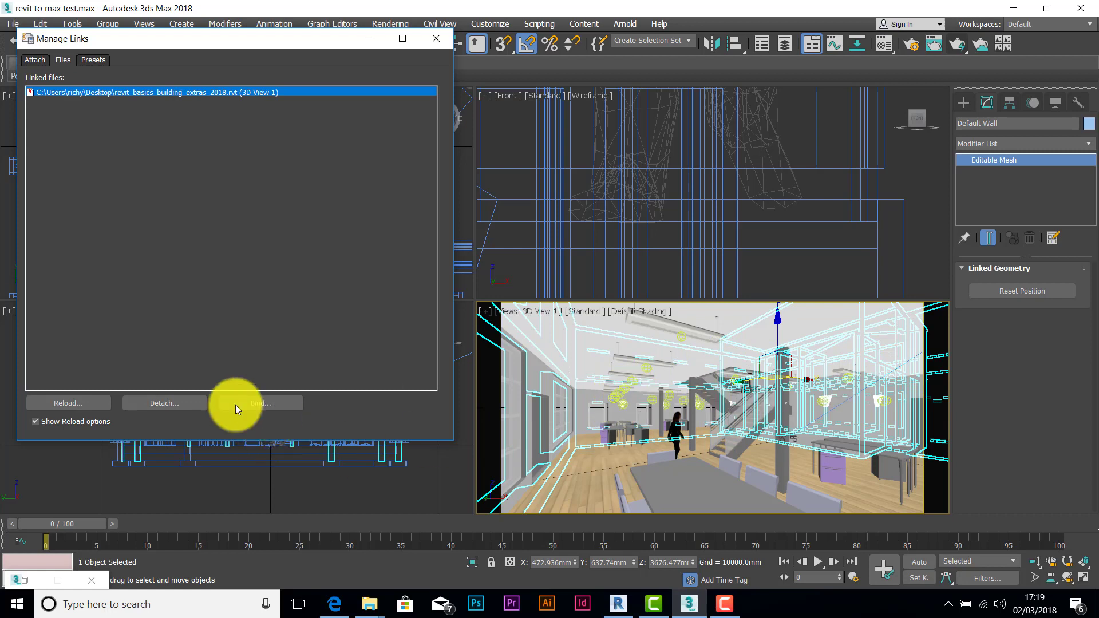
click(77, 407)
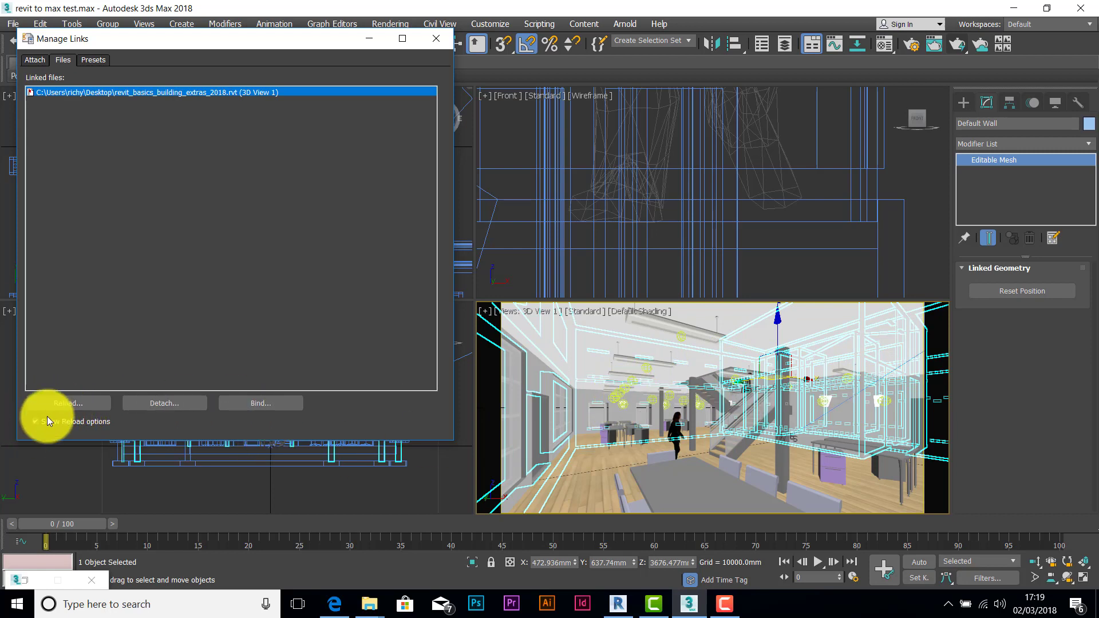
click(74, 406)
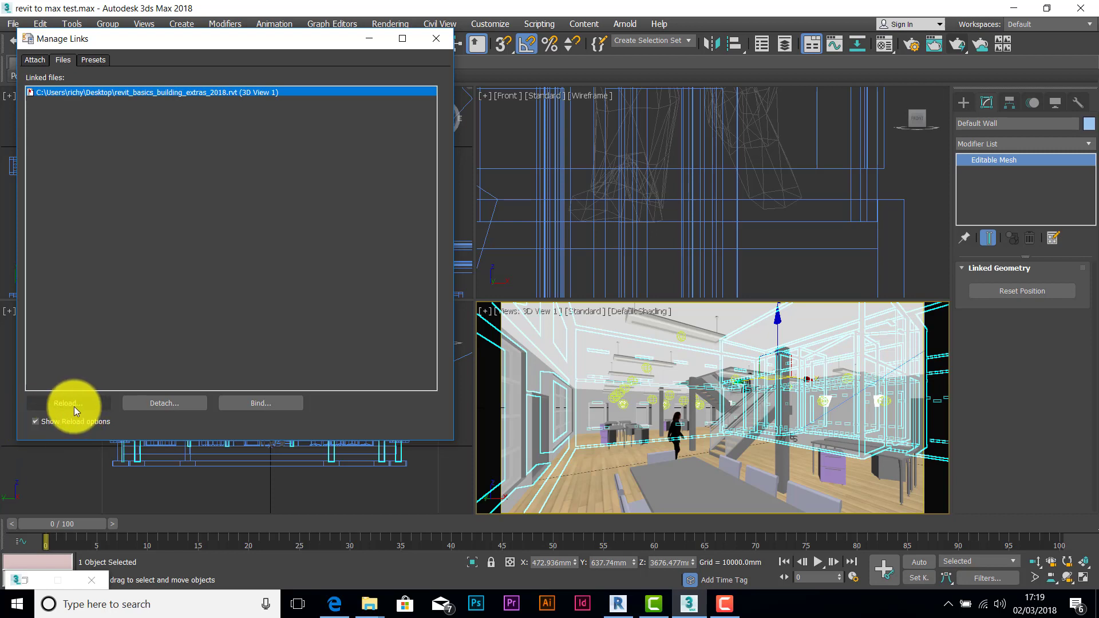
click(73, 406)
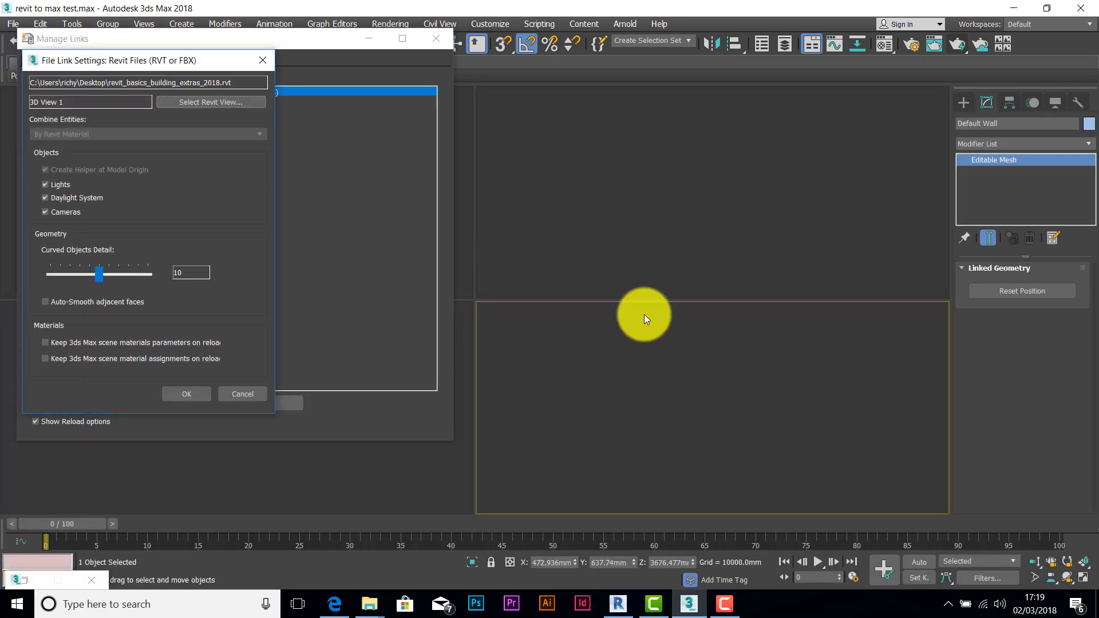
- Reload the Revit link without the daylight system, keeping scene material parameters and assignments, and close Manage Links
drag(149, 65, 261, 125)
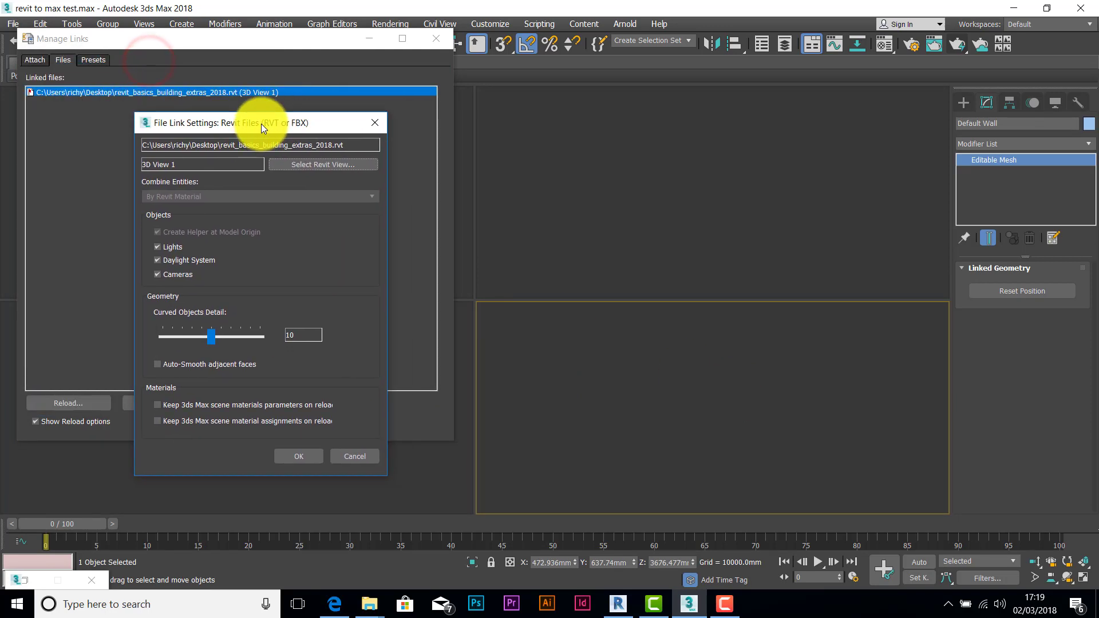
click(157, 261)
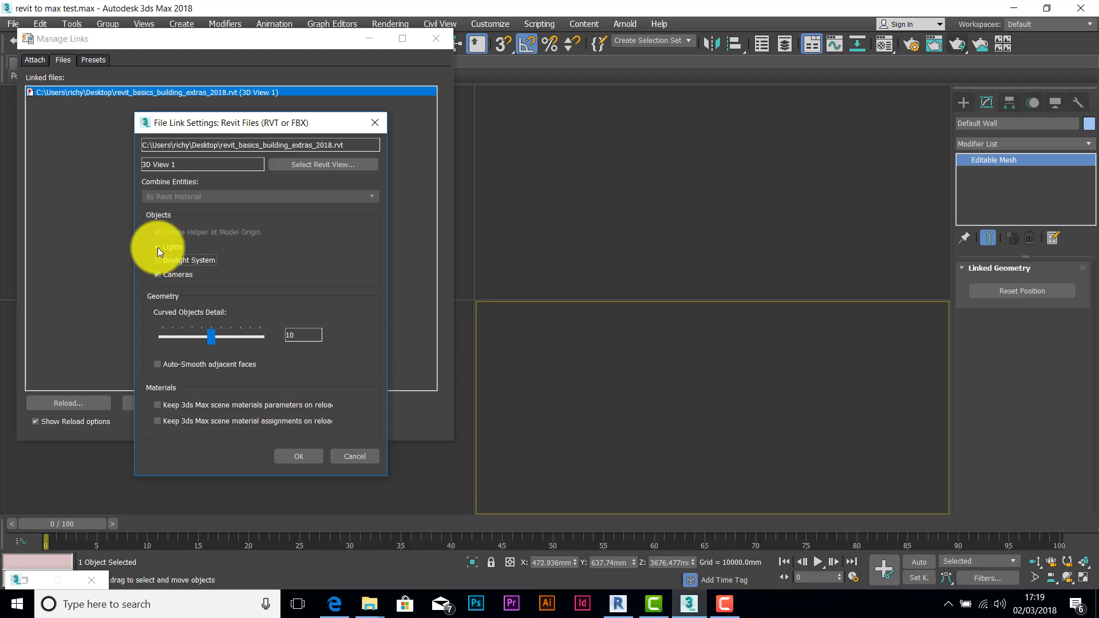
click(158, 405)
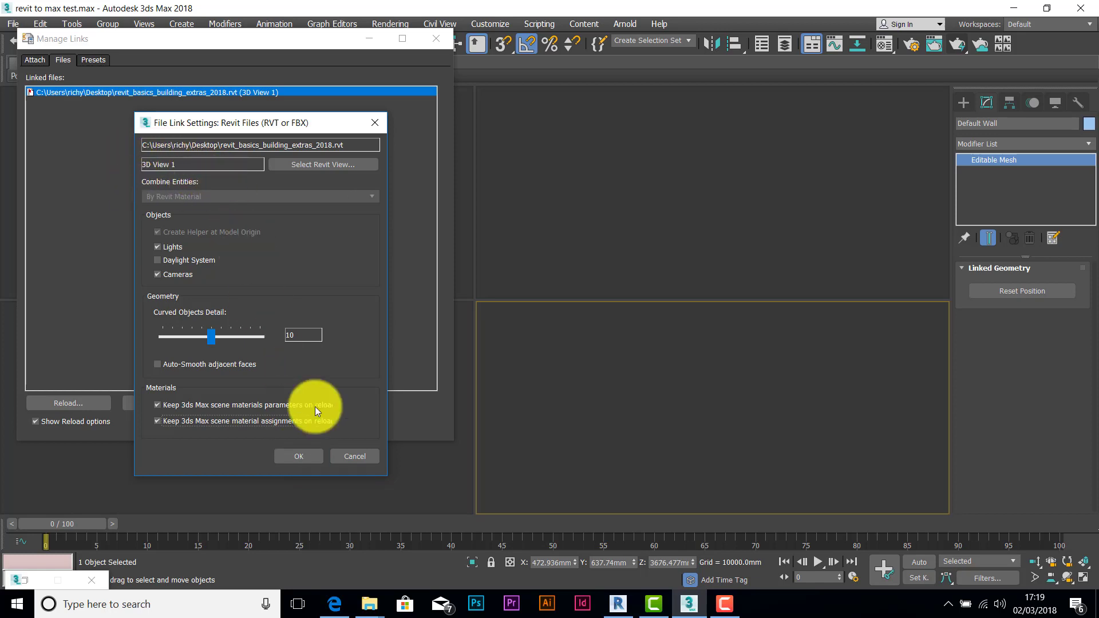
click(304, 455)
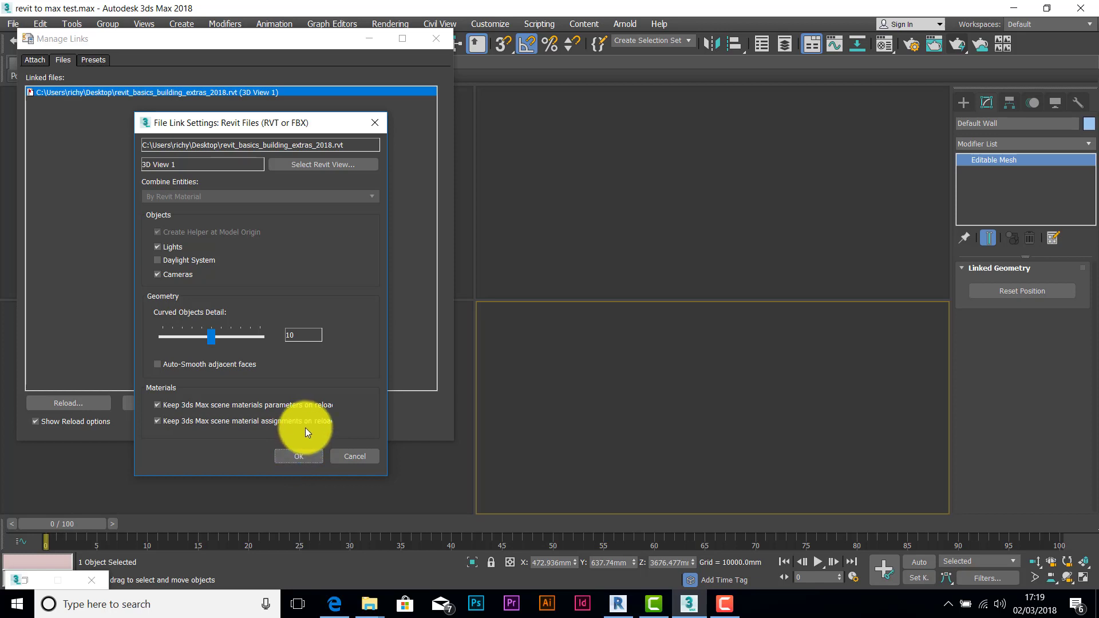
click(301, 457)
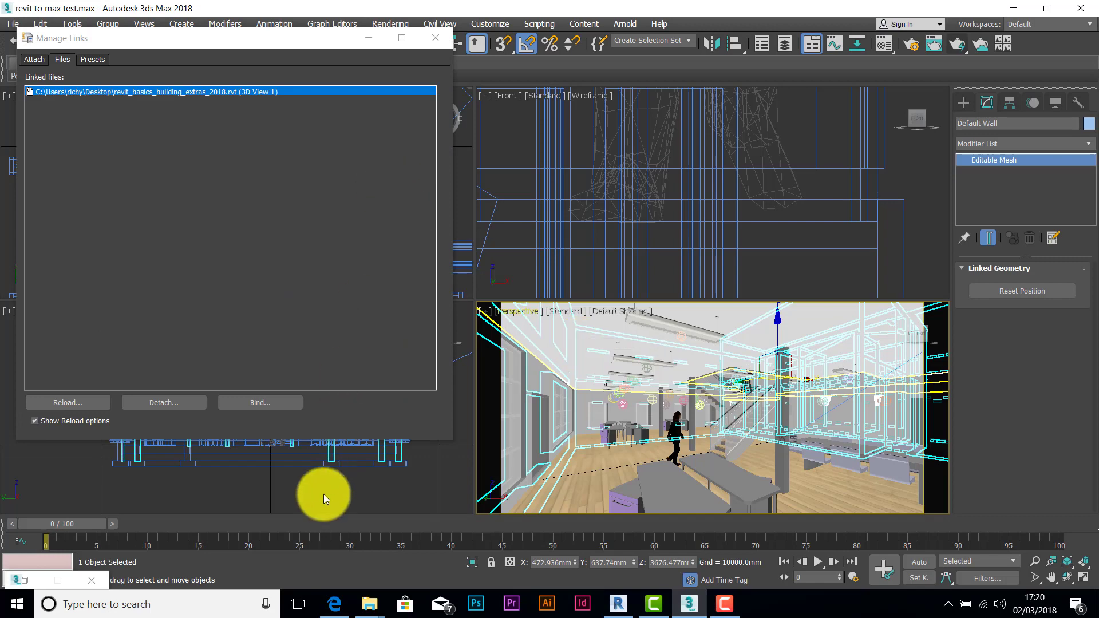
click(345, 492)
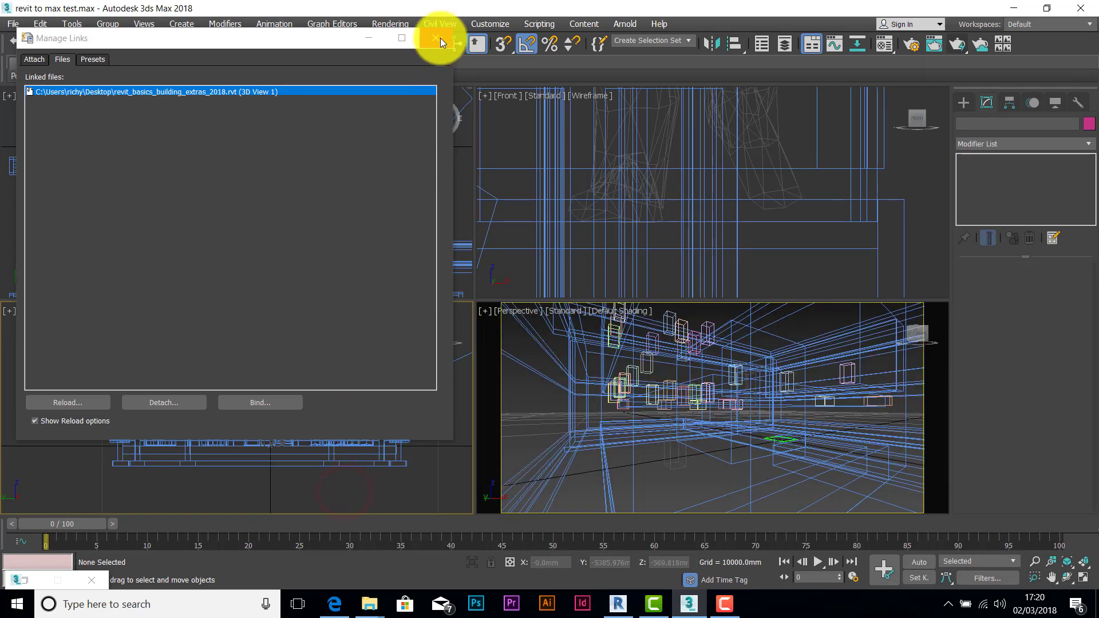
click(440, 38)
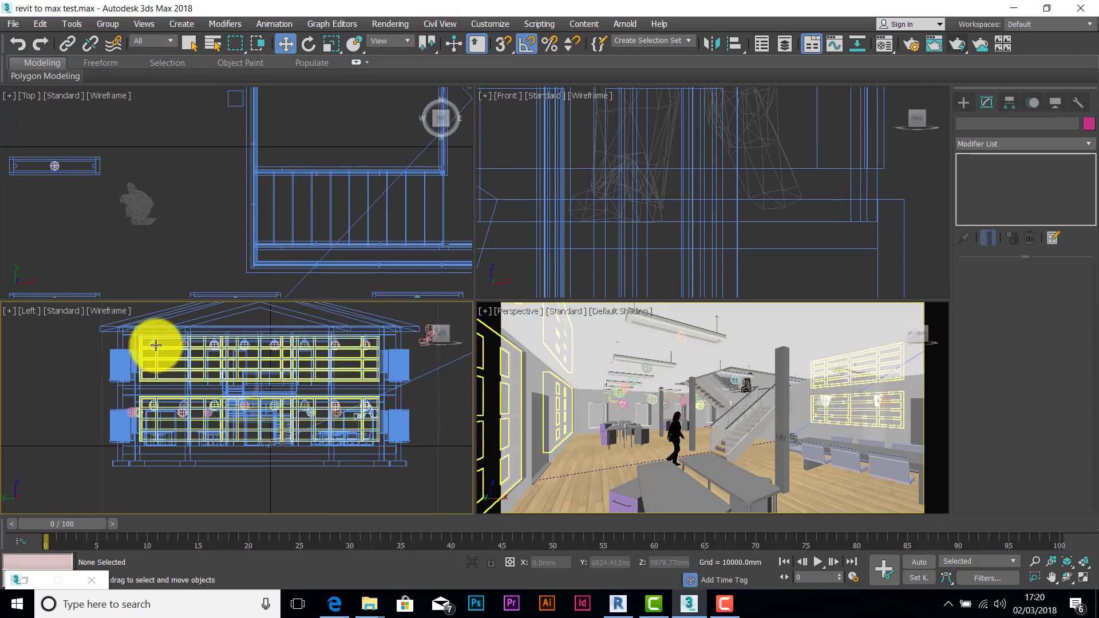
- Restrict selection to Lights, select the building's lights in the Left view and change their object colour to light yellow
scroll(150, 344, up, 3)
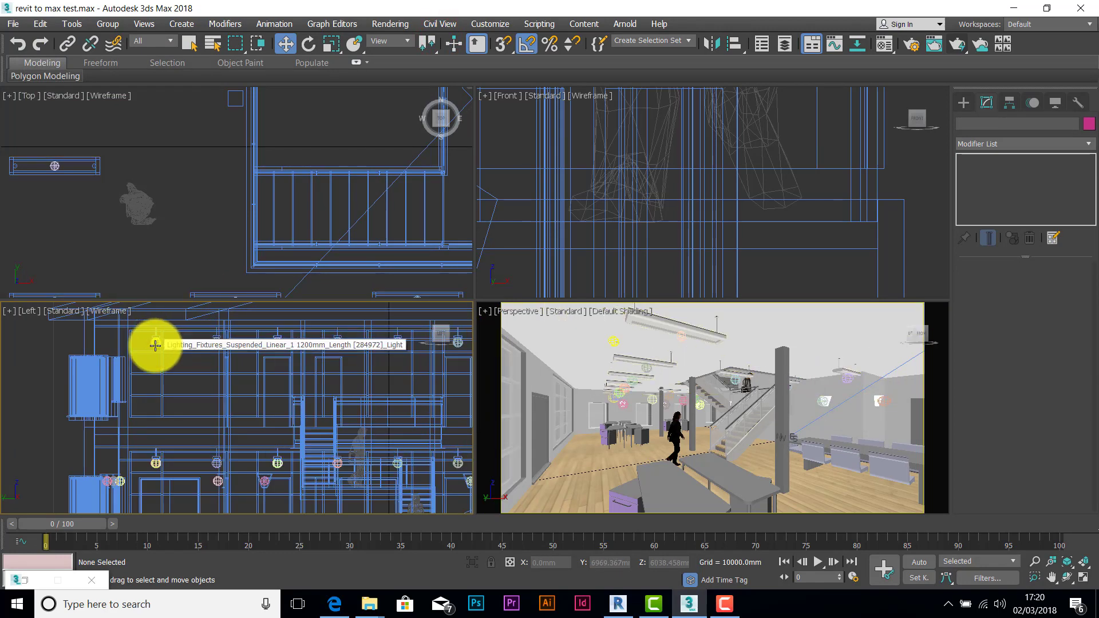
click(170, 41)
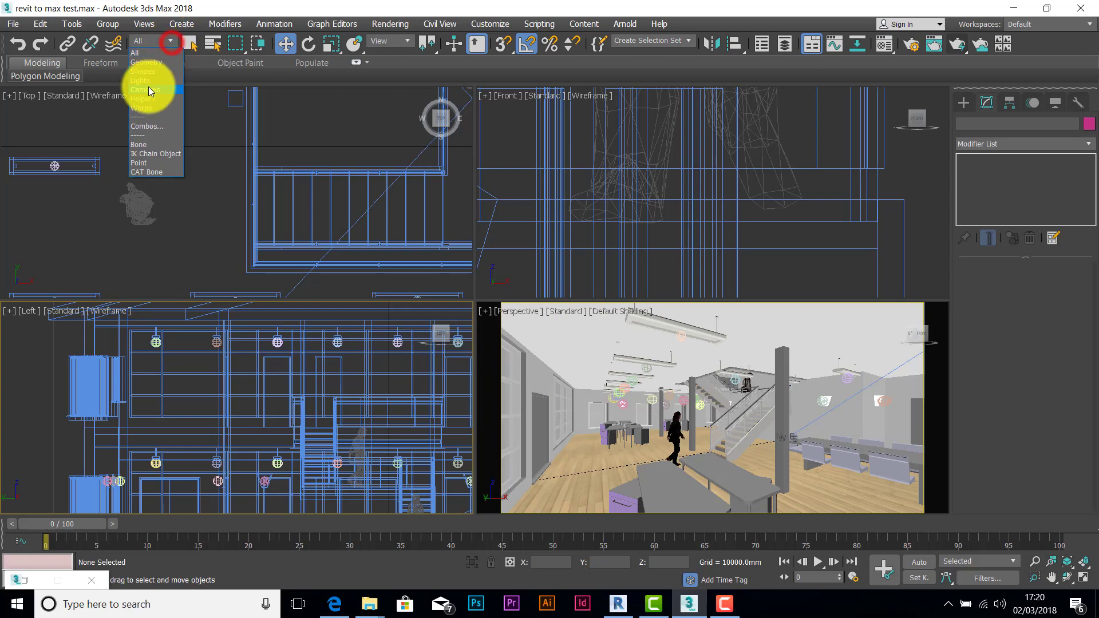
click(147, 82)
scroll(228, 327, down, 5)
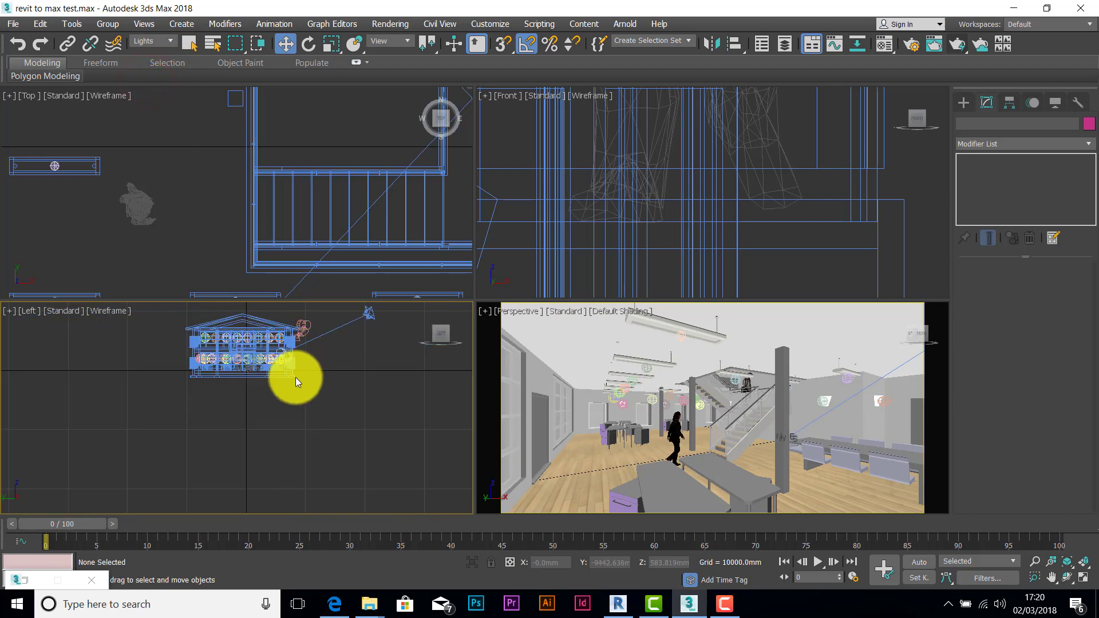
middle_drag(203, 353, 200, 385)
drag(87, 330, 315, 400)
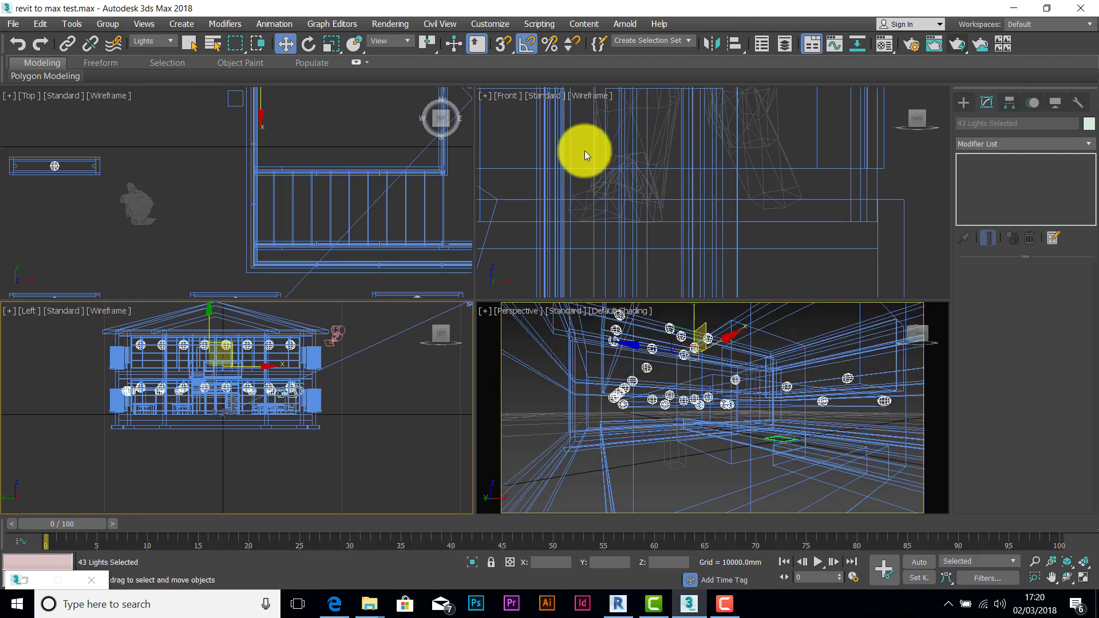
click(1089, 123)
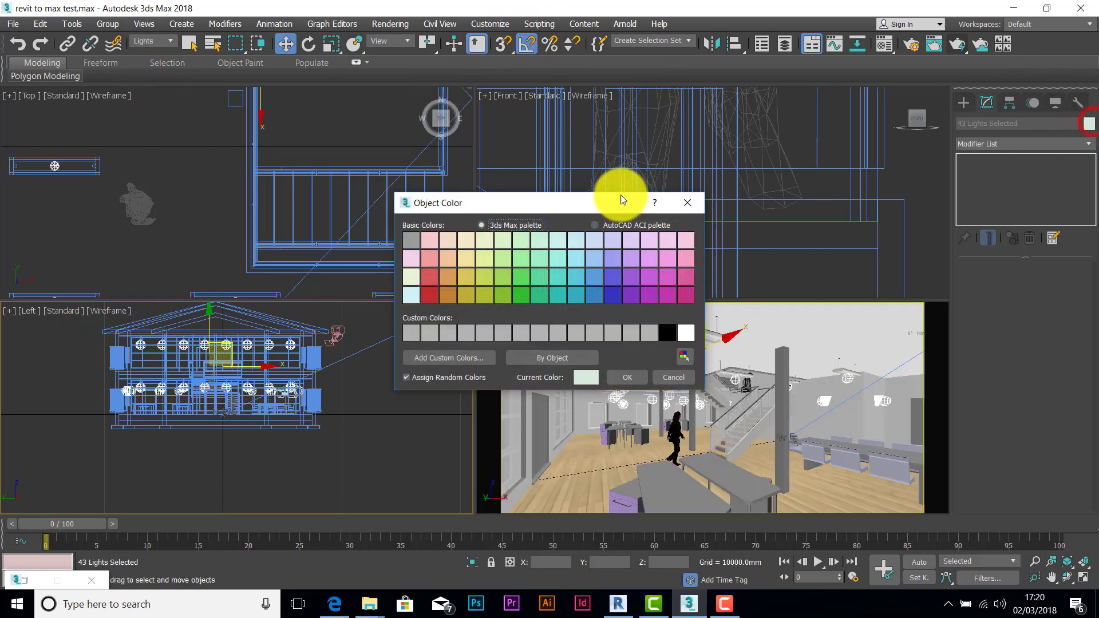
click(464, 265)
click(627, 377)
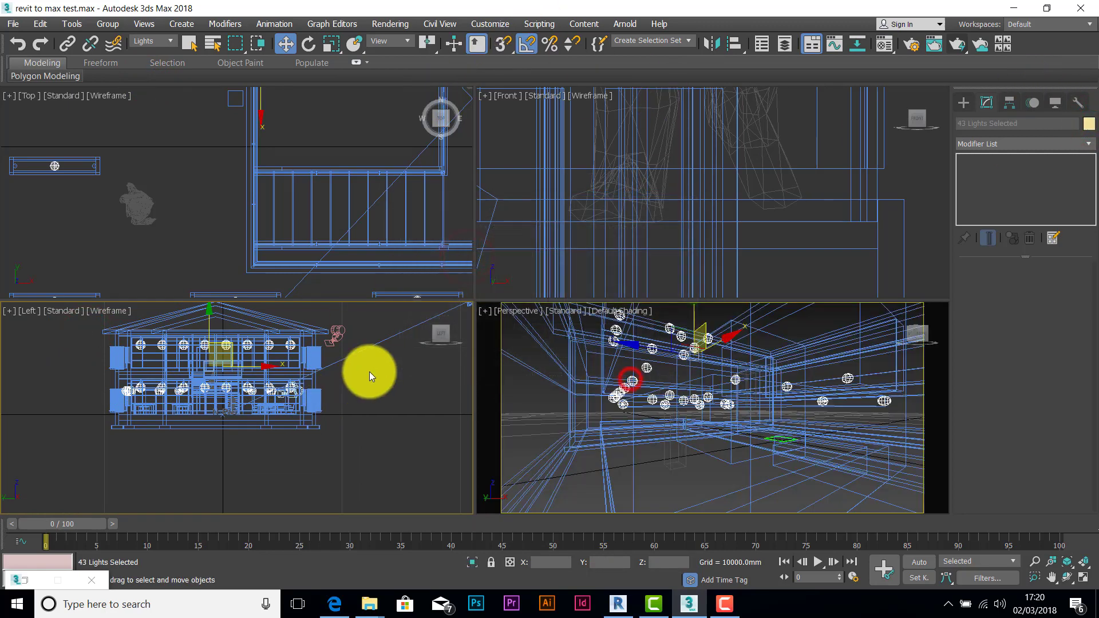
click(372, 379)
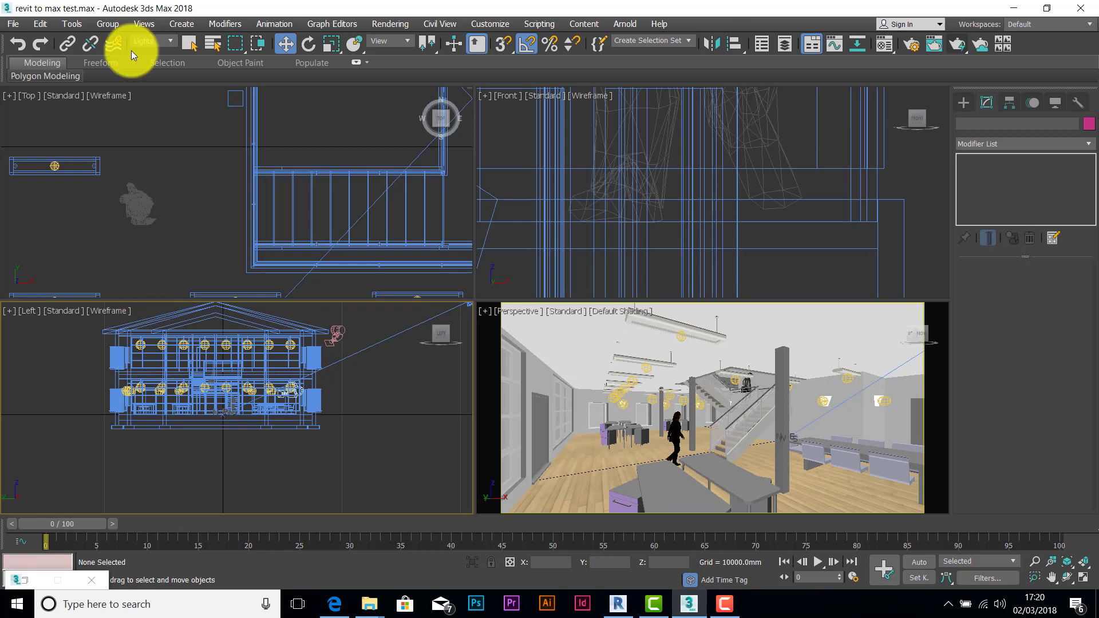
- In the Light Lister, set the colour of all three photometric light entries to white, RGB 255, 255, 255
click(77, 24)
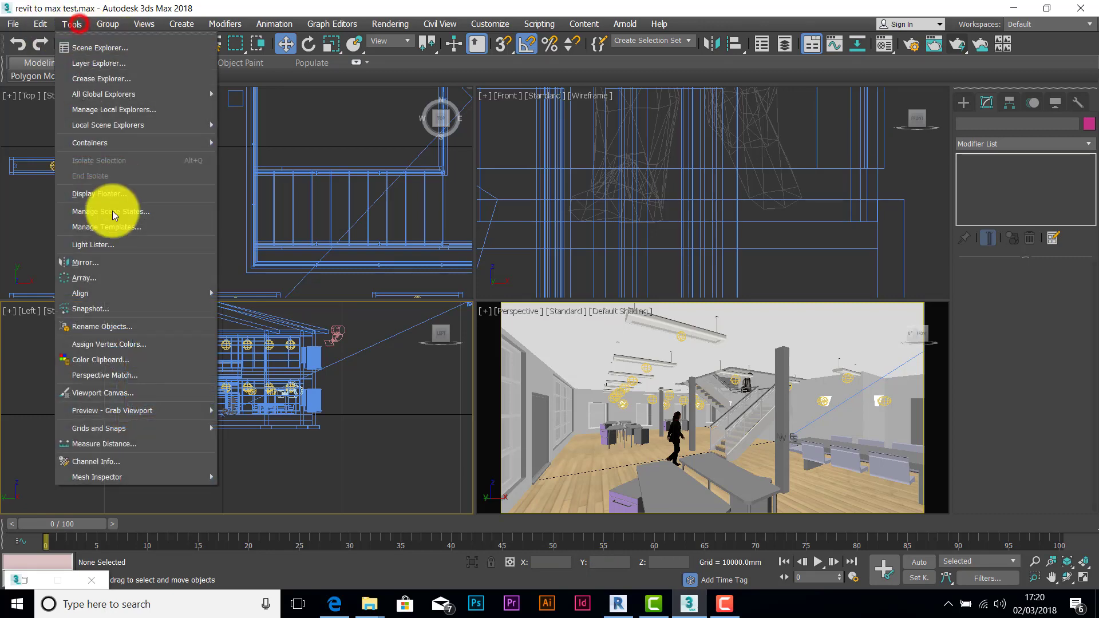
click(87, 246)
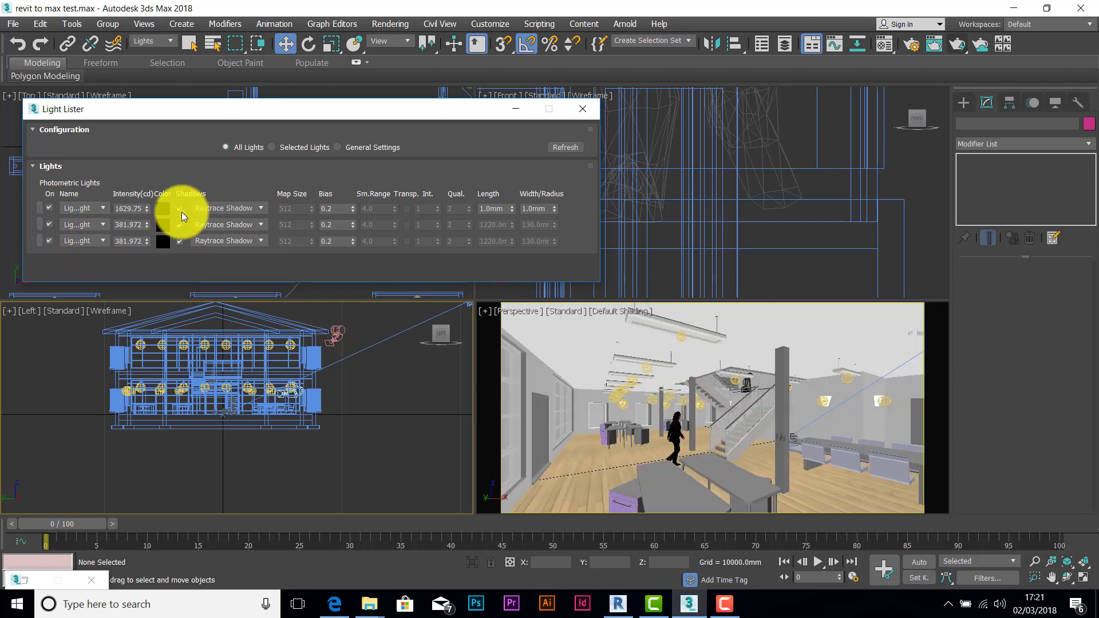
click(164, 208)
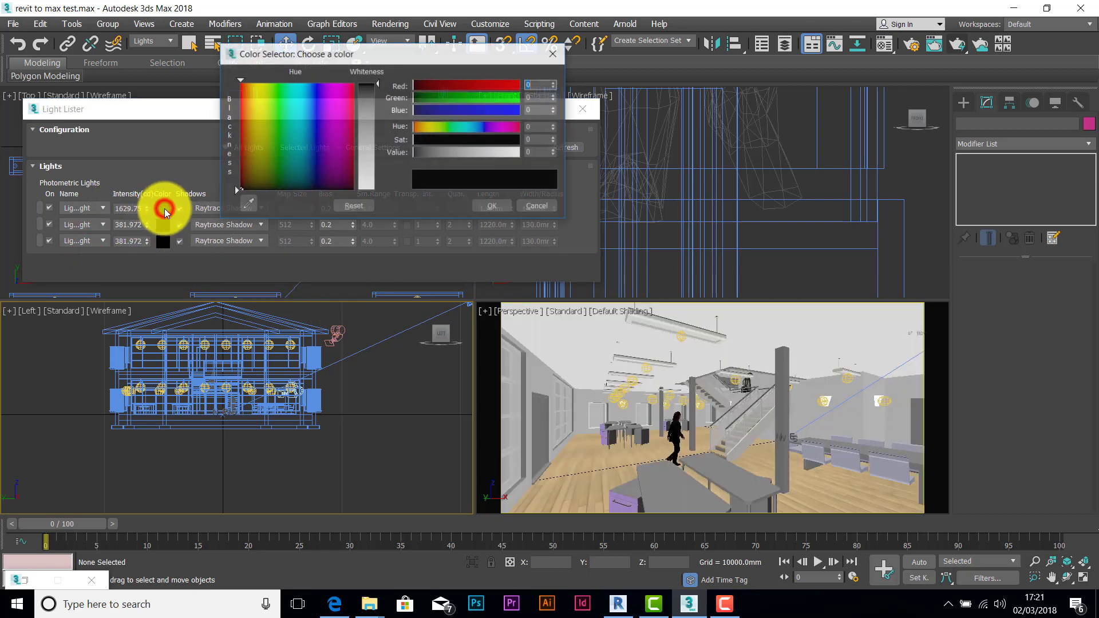
drag(379, 80, 380, 192)
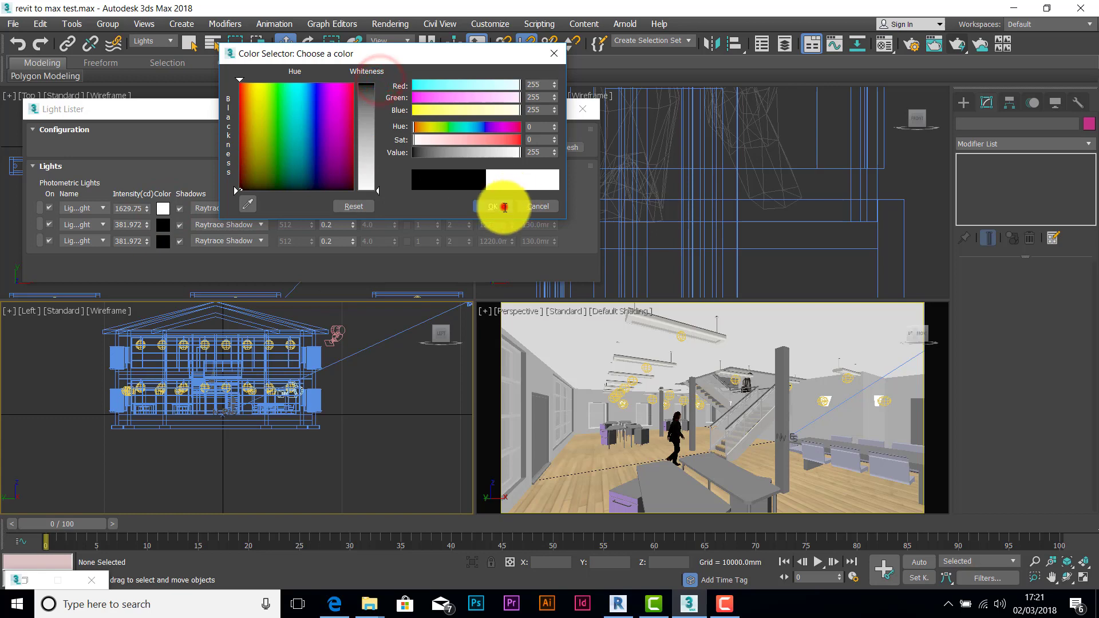
click(502, 206)
click(163, 225)
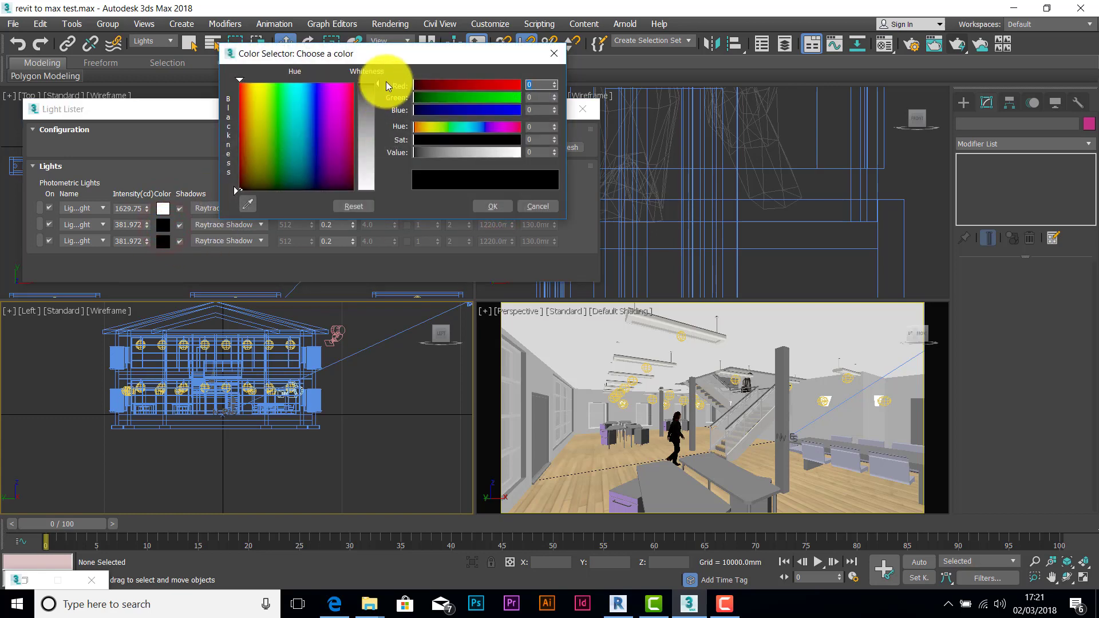
drag(379, 83, 380, 193)
click(491, 205)
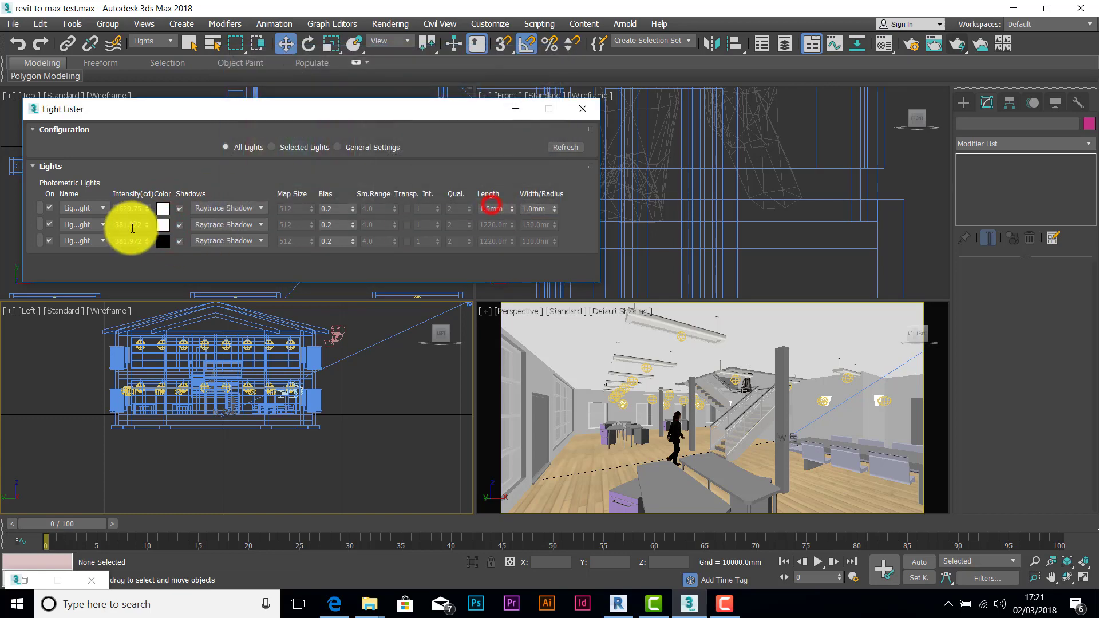
click(164, 241)
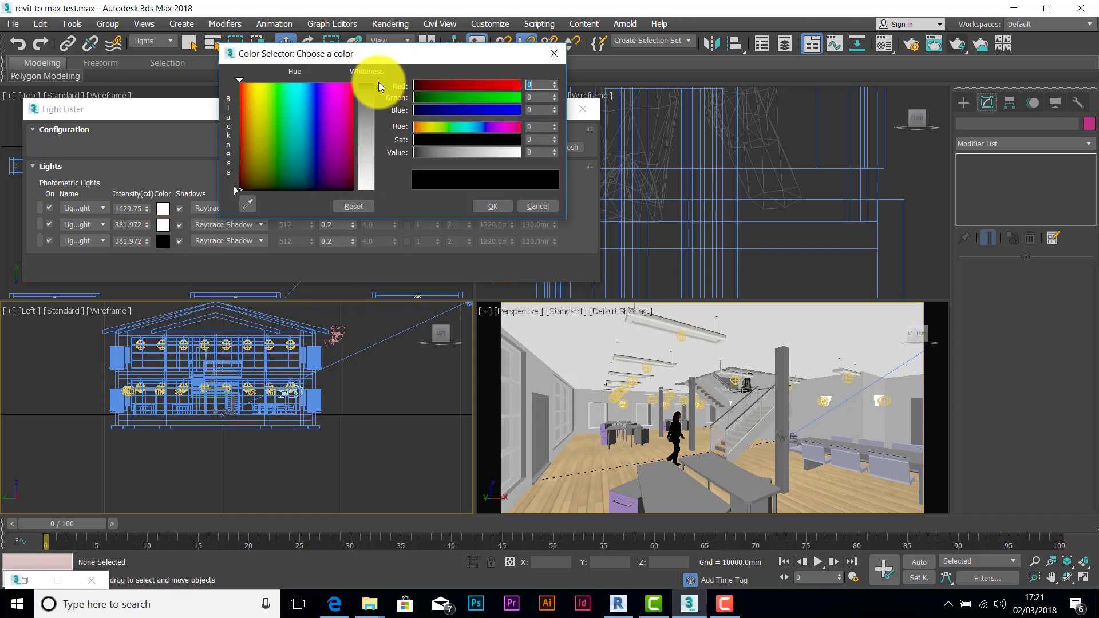
drag(379, 82, 379, 191)
click(500, 206)
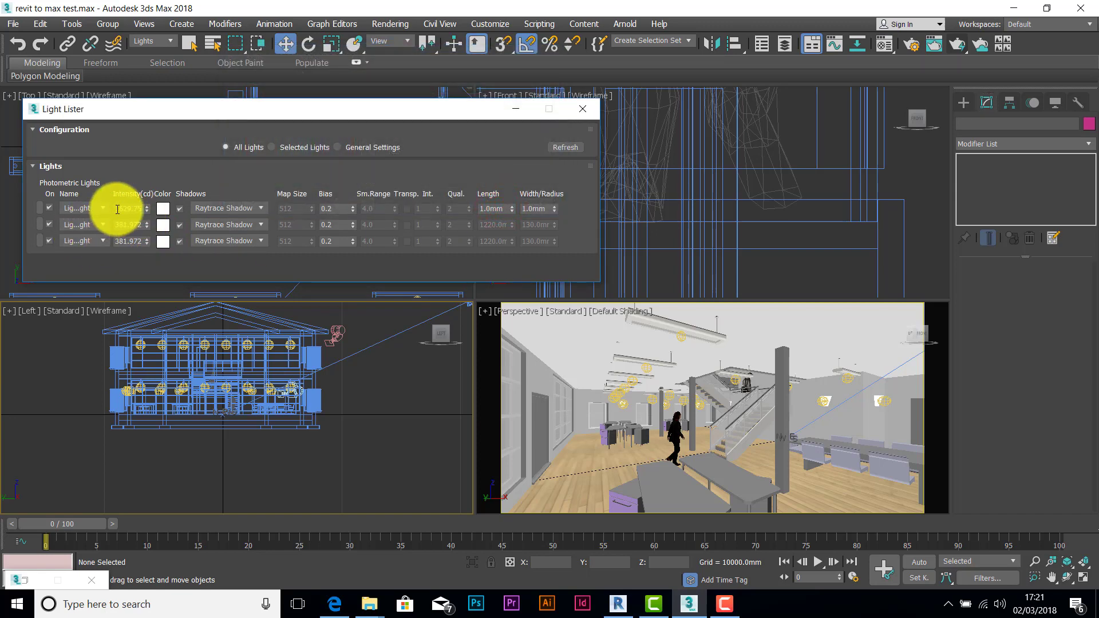
- Set the intensity of the first photometric light entry to 10000 cd
click(40, 206)
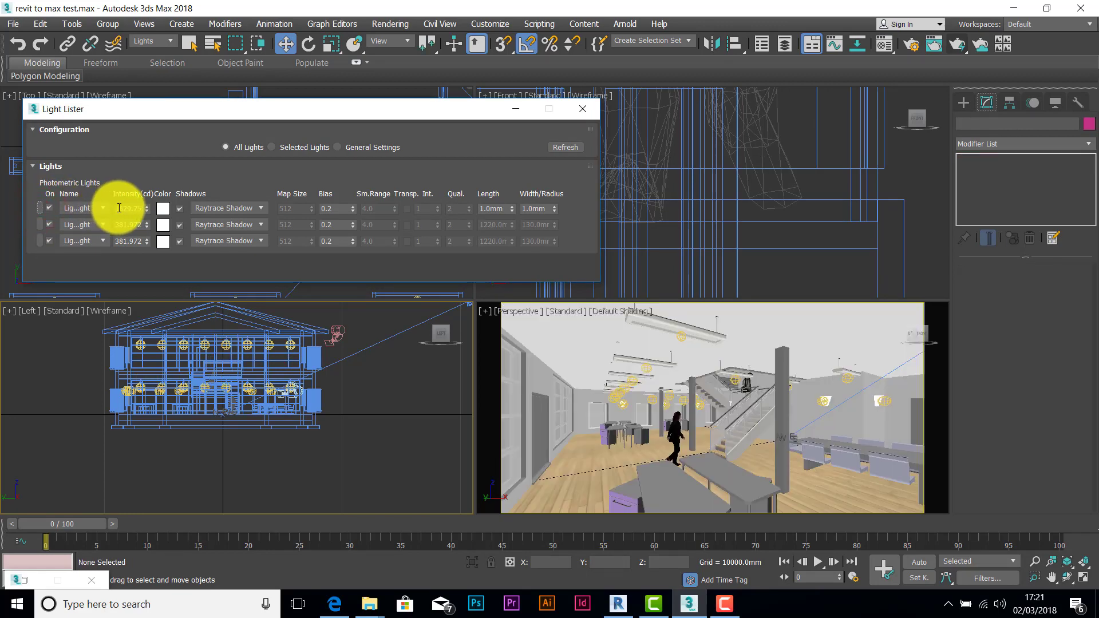
double_click(118, 210)
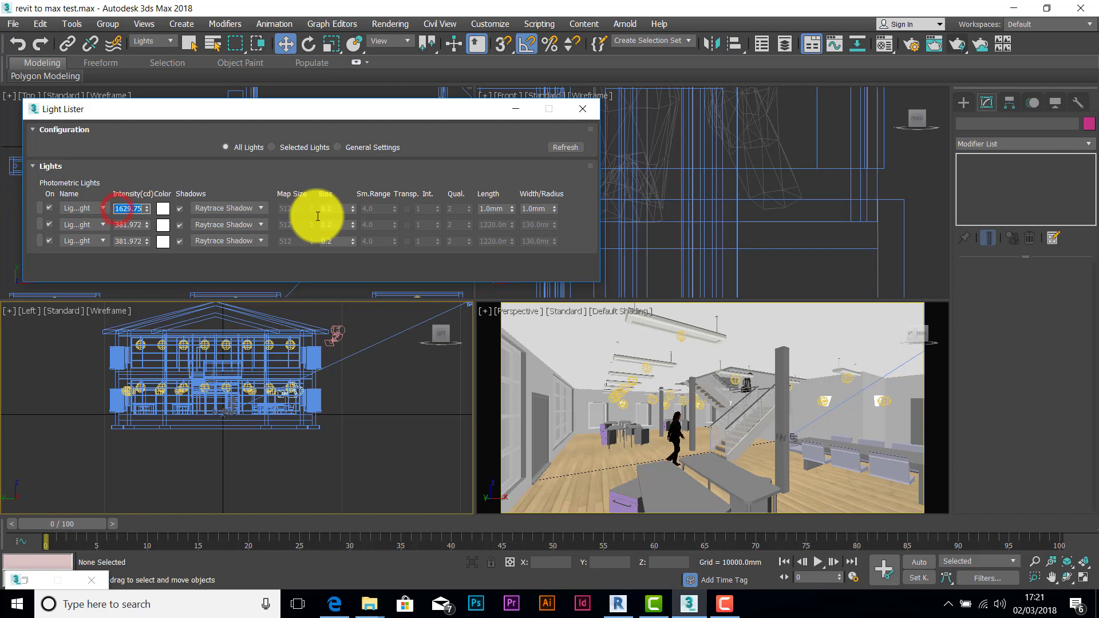
text(10000)
key(Return)
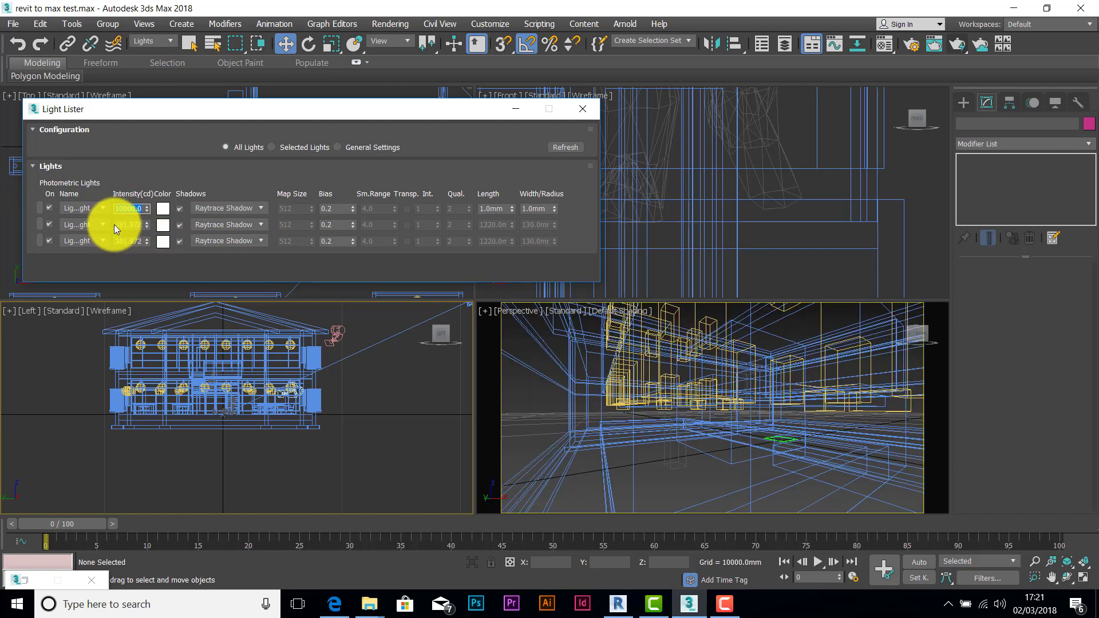
- Set the intensity of the second and third photometric light entries to 5000 cd, refresh the Light Lister and close it
double_click(118, 225)
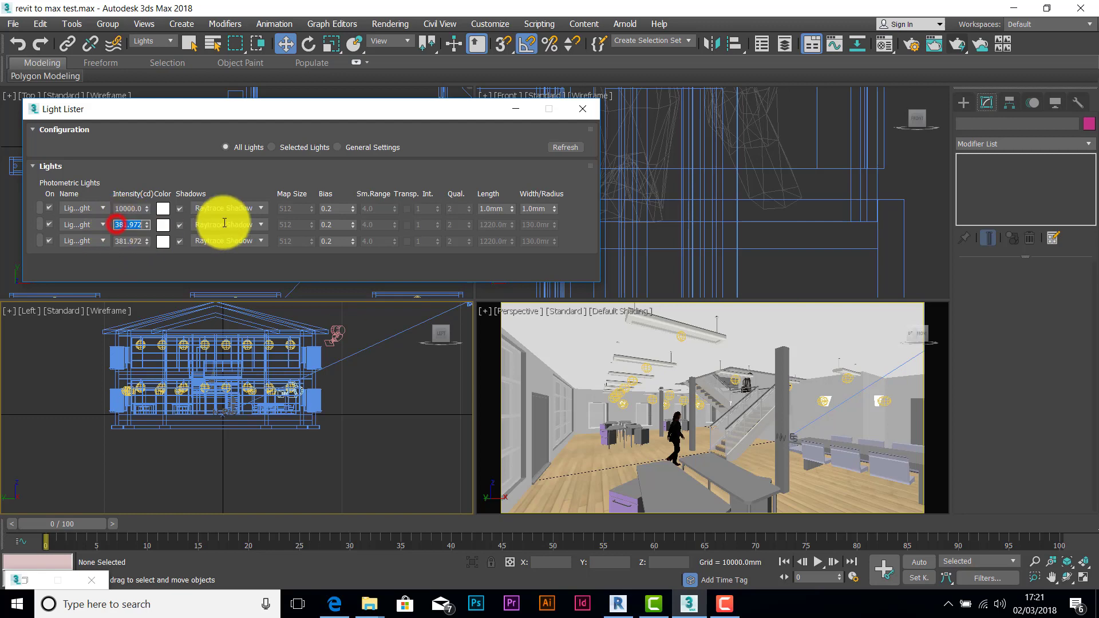
text(5000)
key(Return)
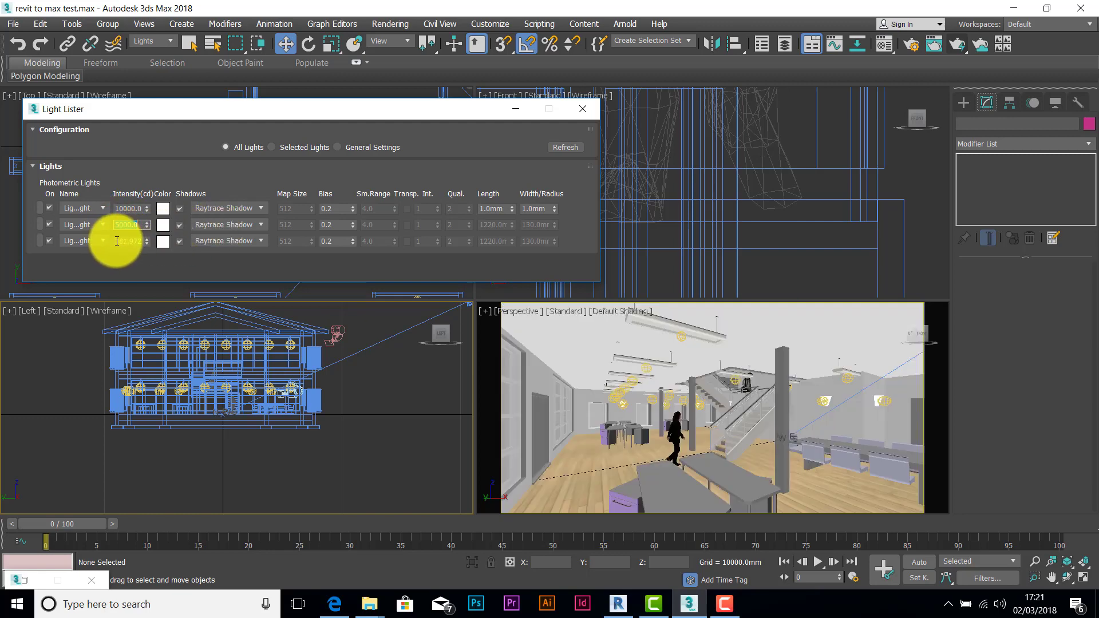
double_click(117, 241)
text(5000)
key(Return)
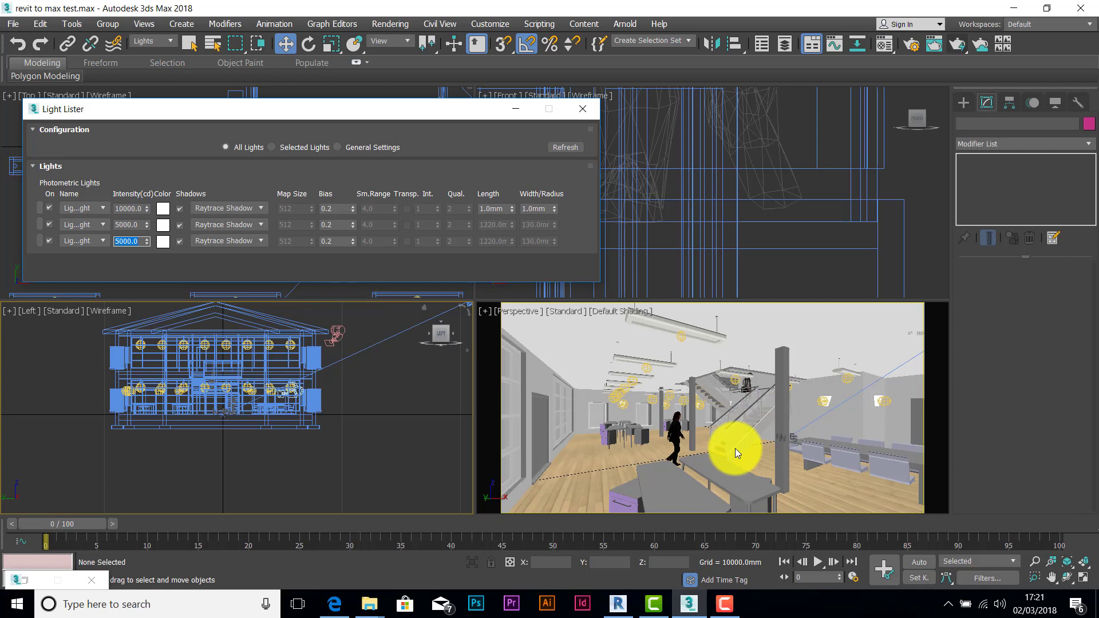
click(488, 336)
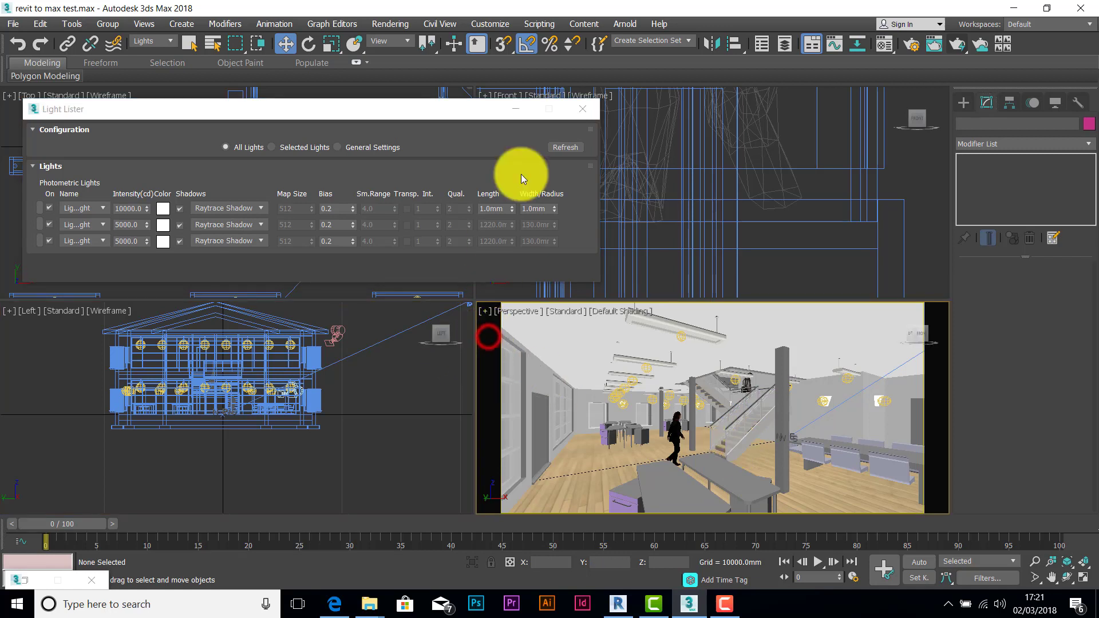
click(566, 147)
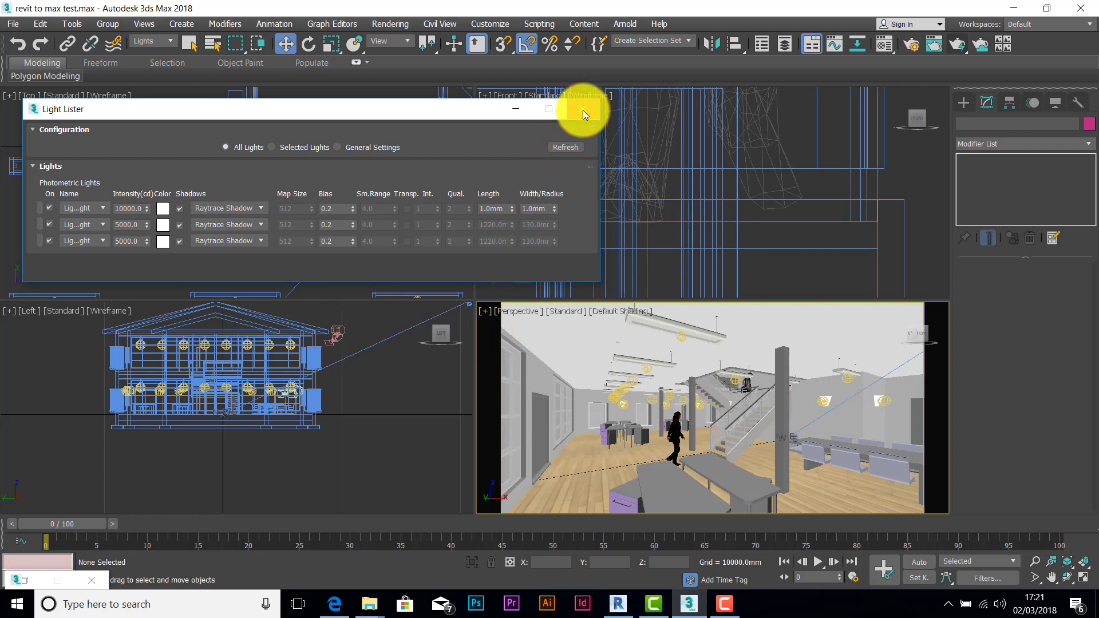
click(583, 110)
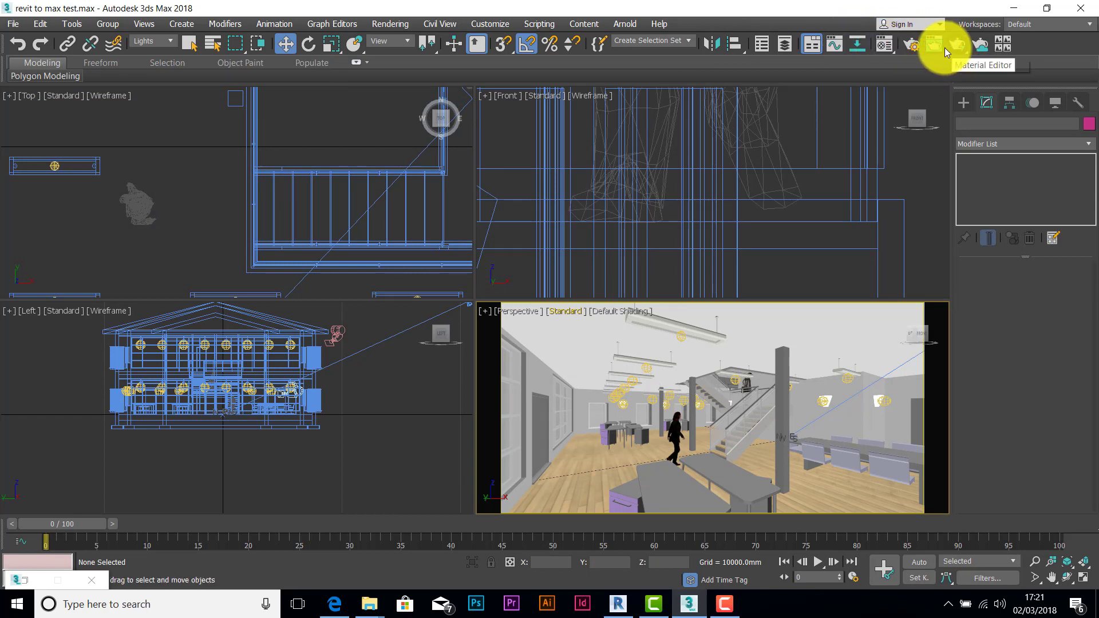
- In the render setup, set a custom output size of 2000 wide by 1000 high
click(912, 45)
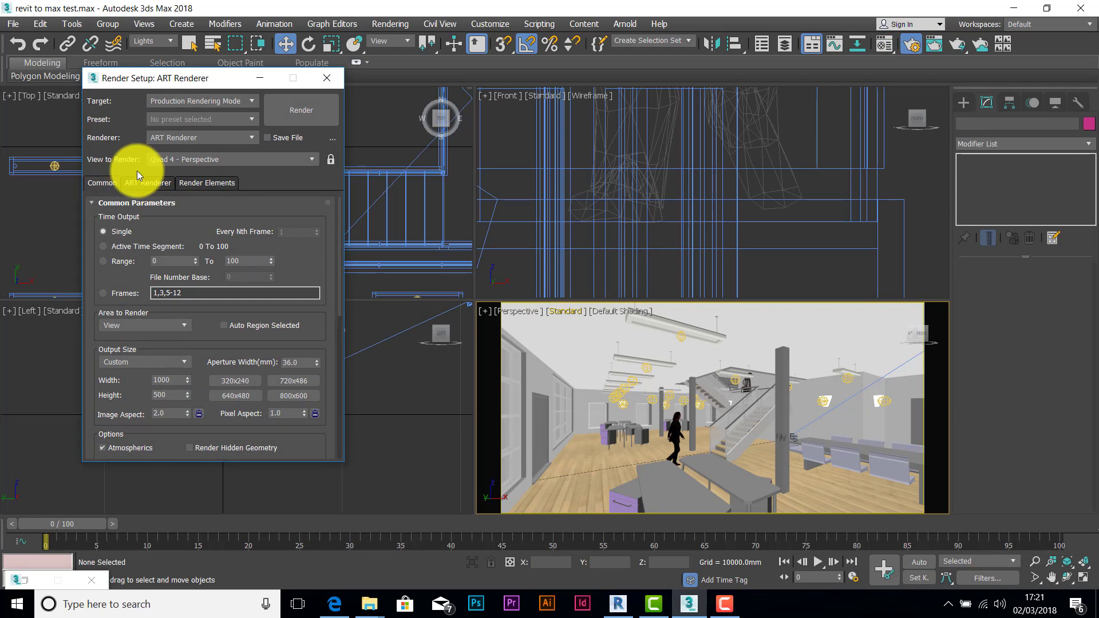
click(175, 381)
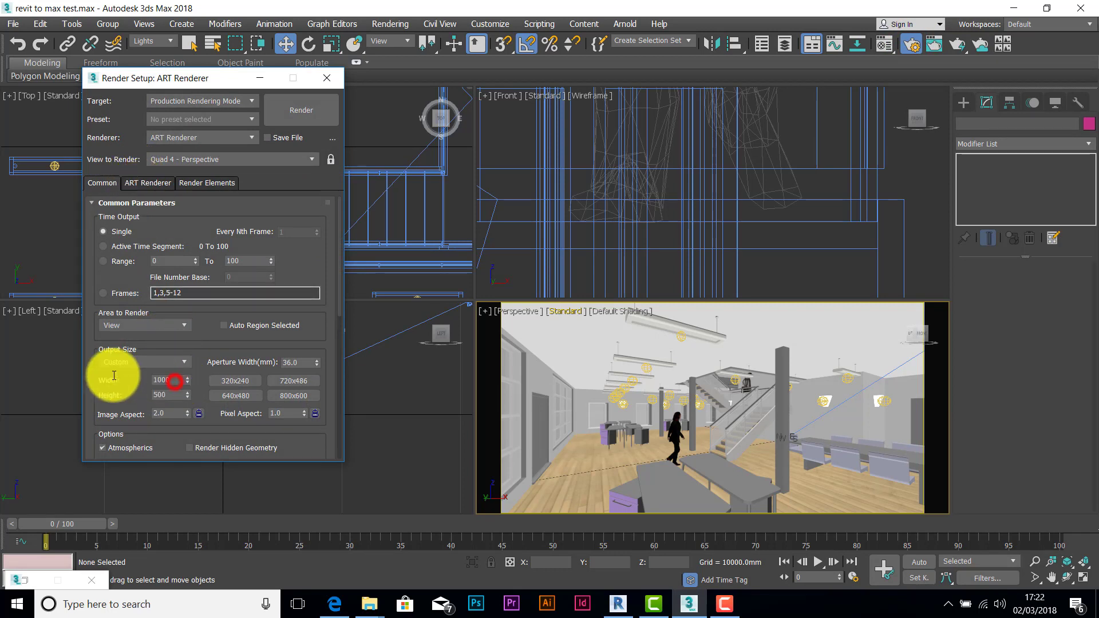
double_click(171, 379)
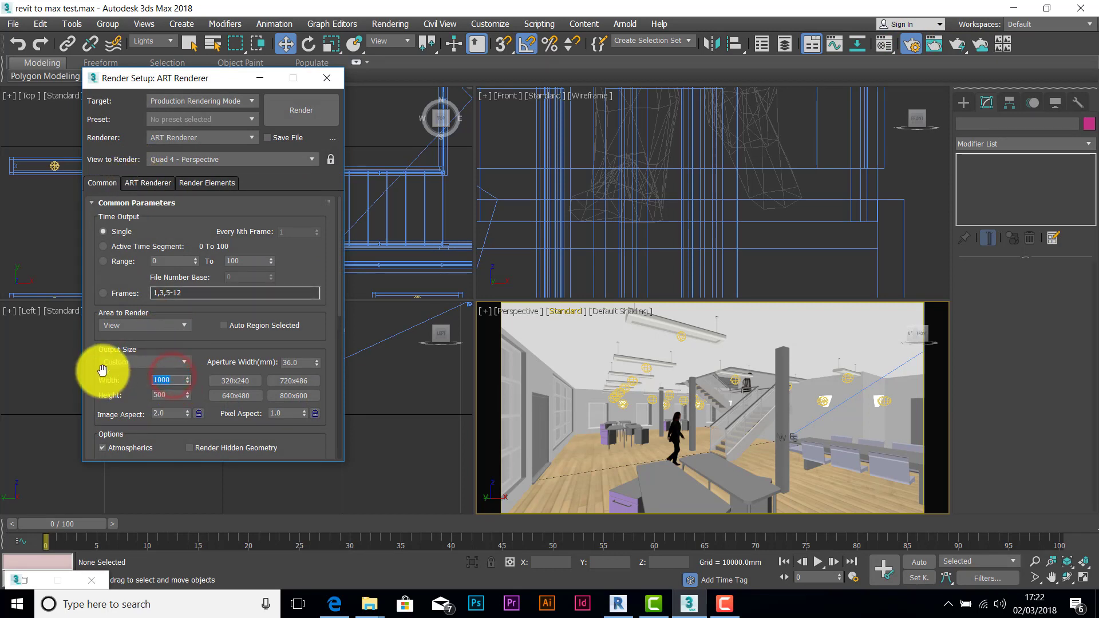
text(2000)
click(173, 394)
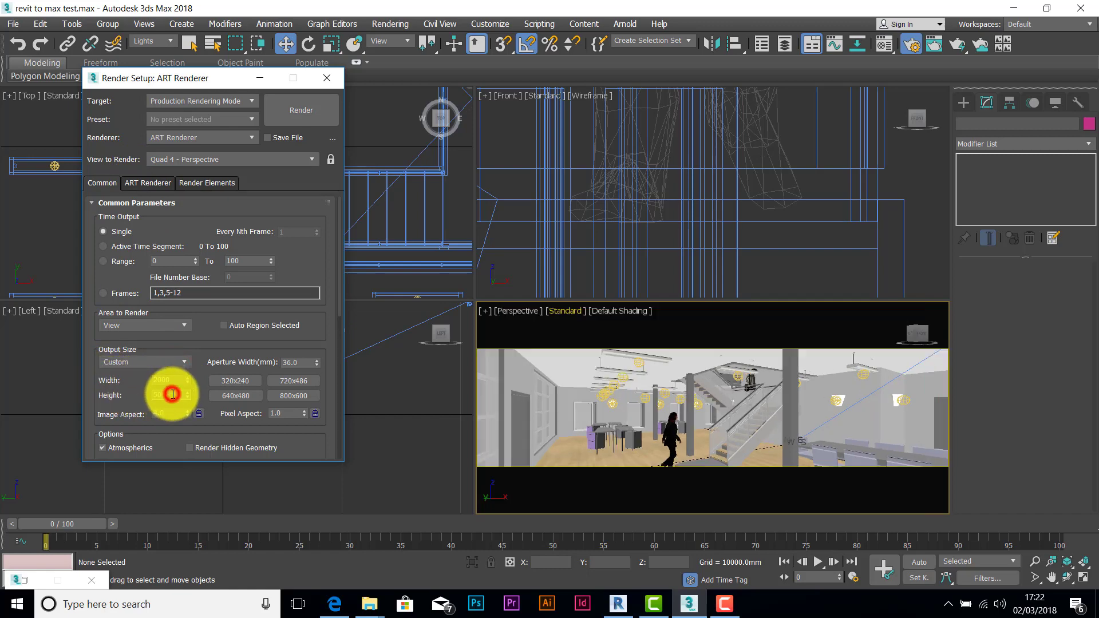
text(1000)
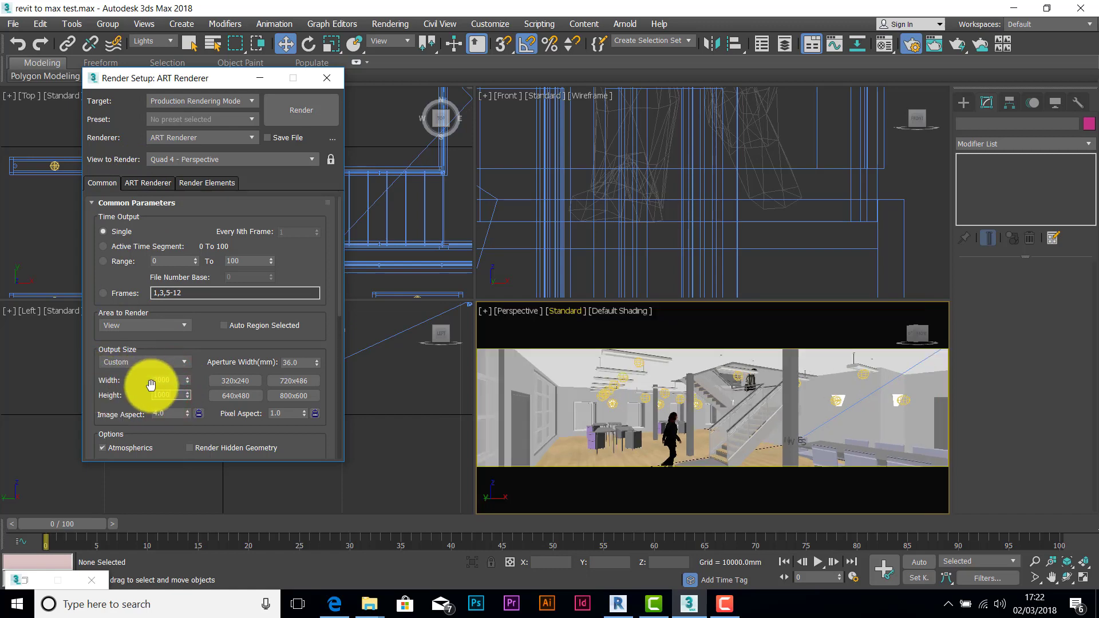
click(175, 378)
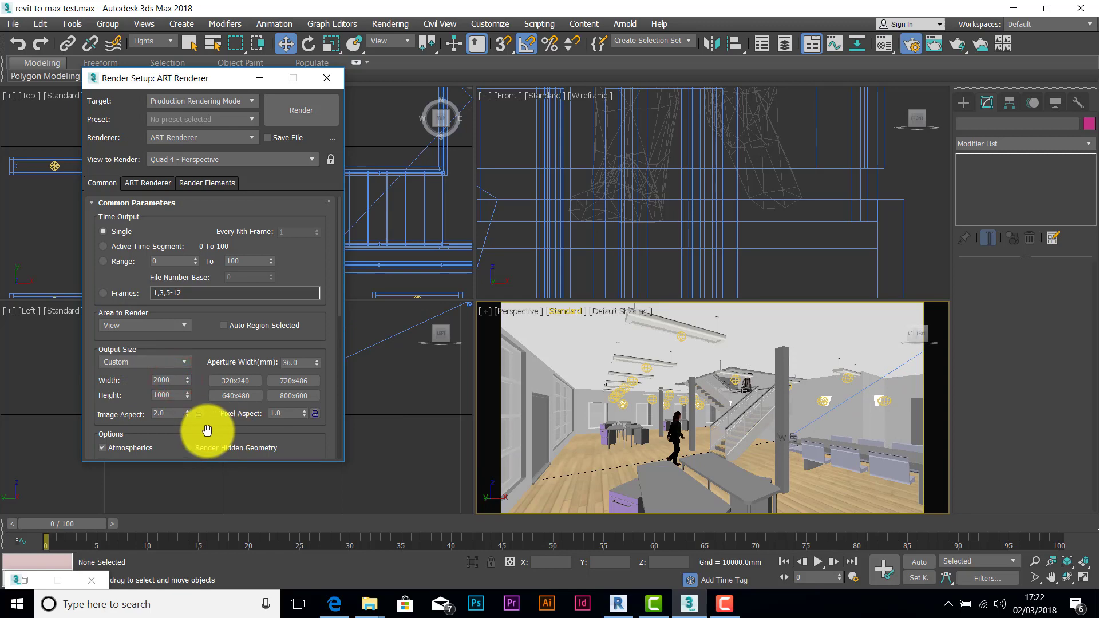
- Set the render output to an 8-bit colour TIF named "test render revit to max" on the Desktop, with the alpha channel stored
scroll(207, 430, down, 5)
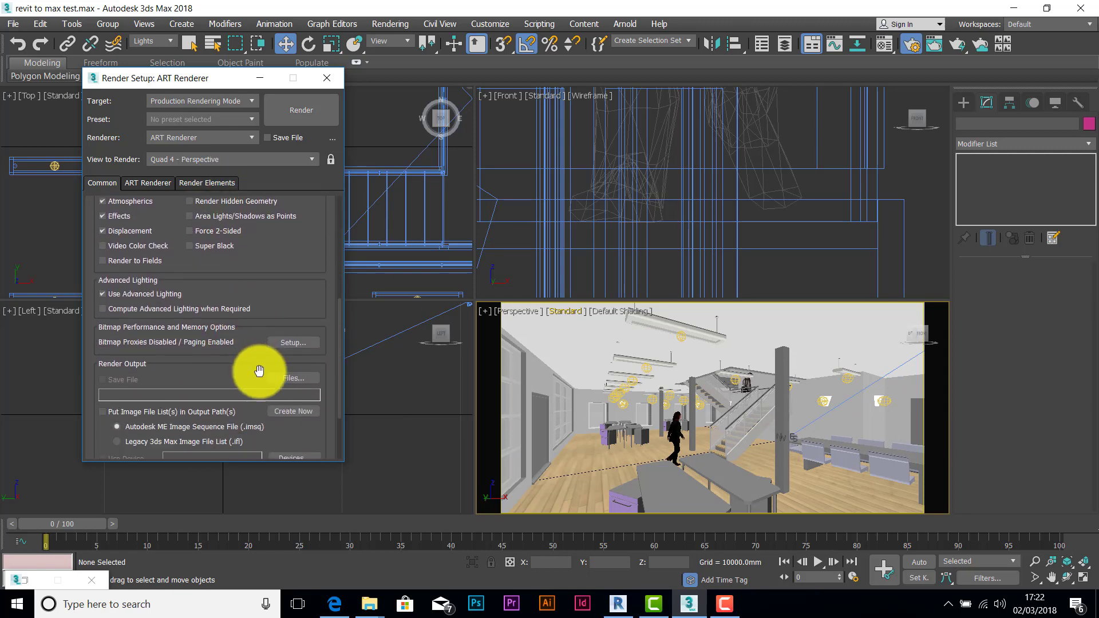
click(294, 378)
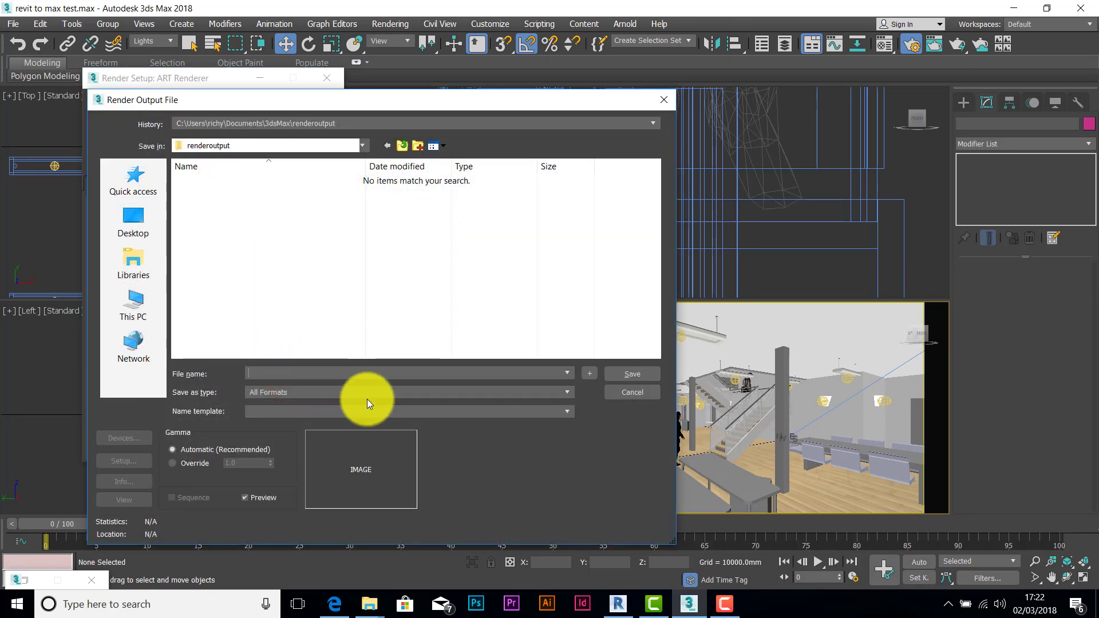
click(397, 392)
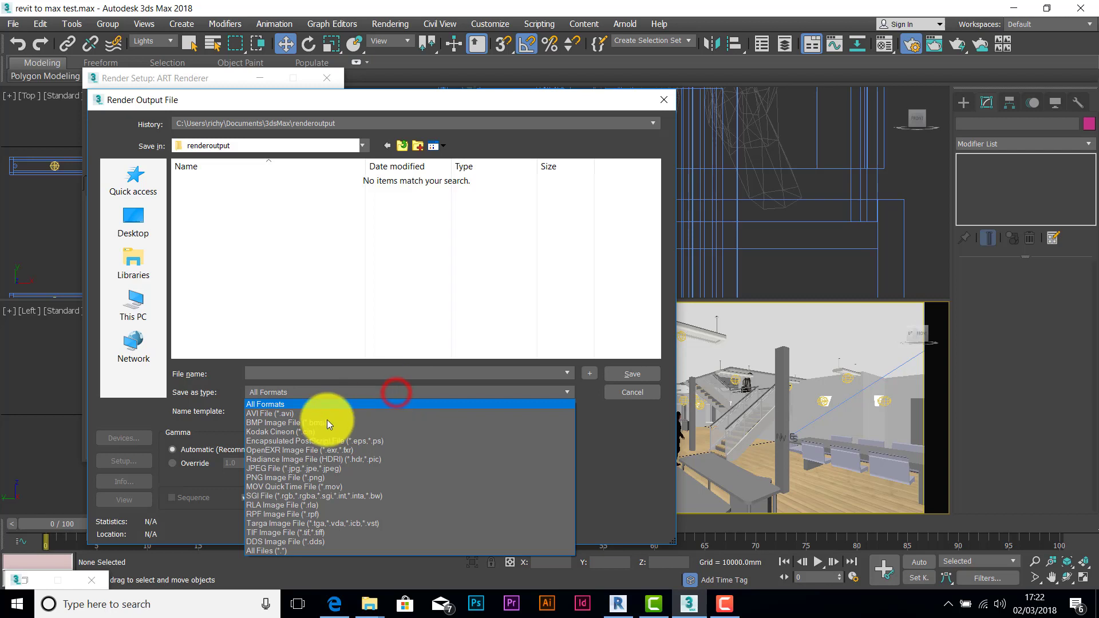
click(281, 532)
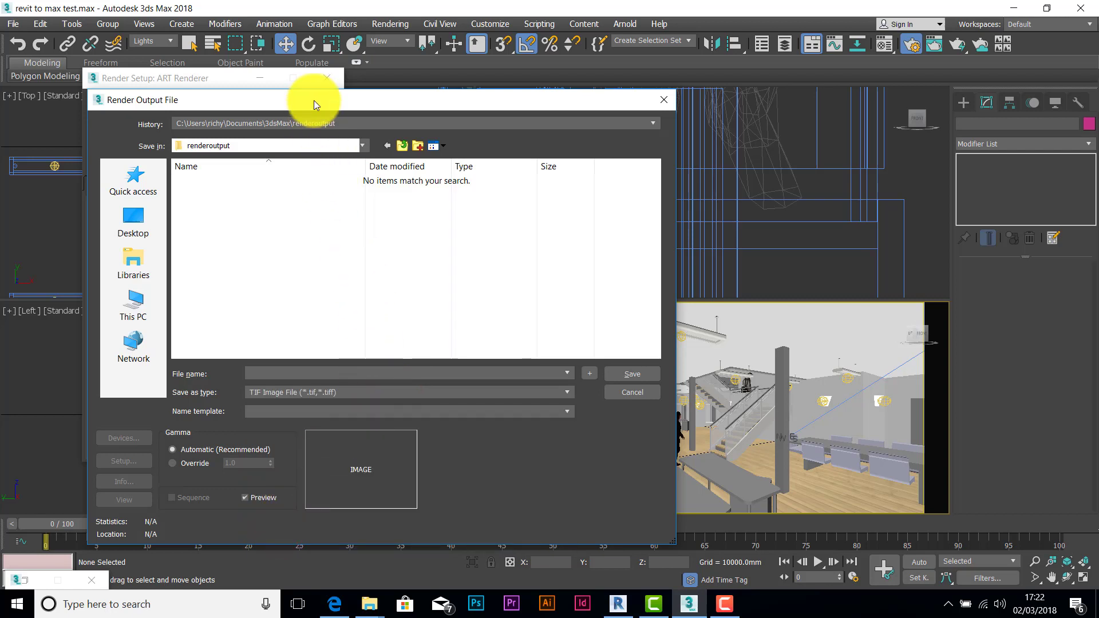
drag(314, 105, 306, 62)
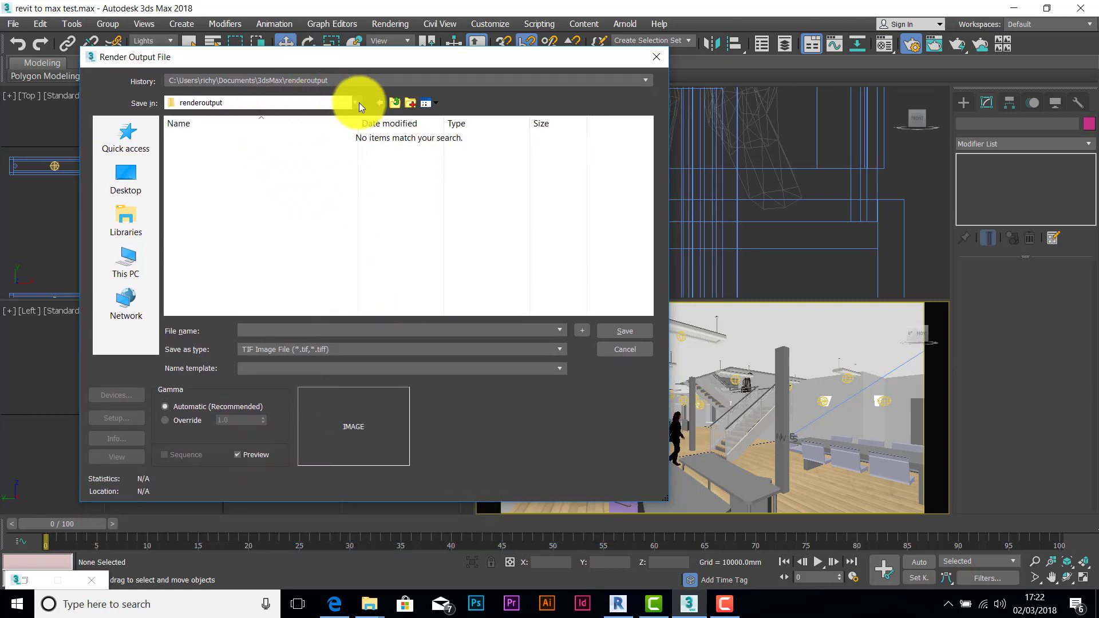
click(116, 182)
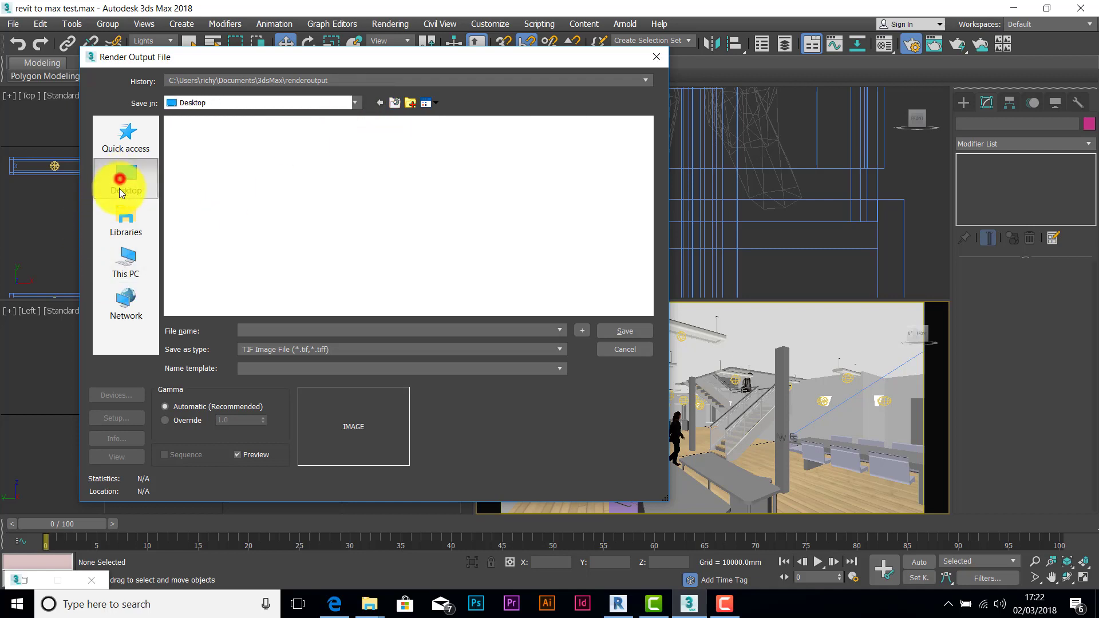
click(269, 329)
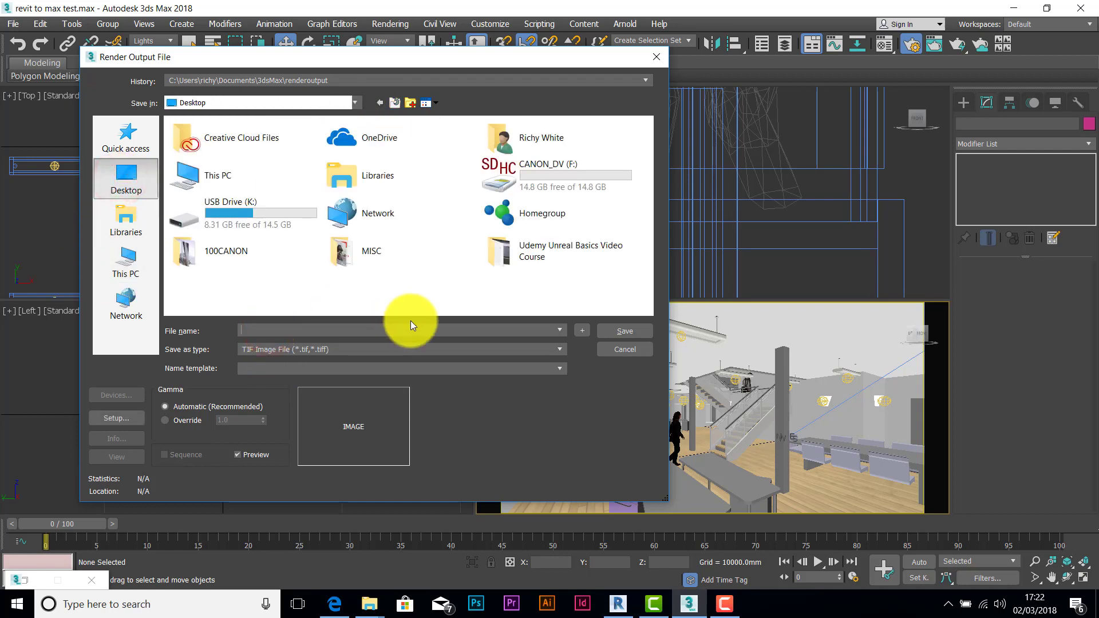
text(test )
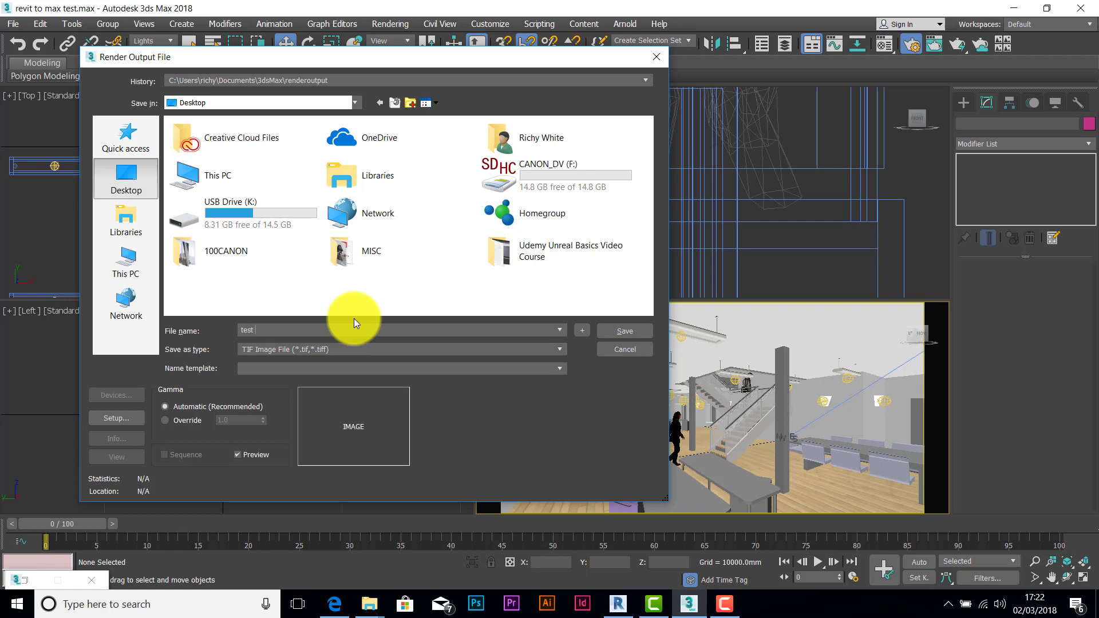
text(render revit to max)
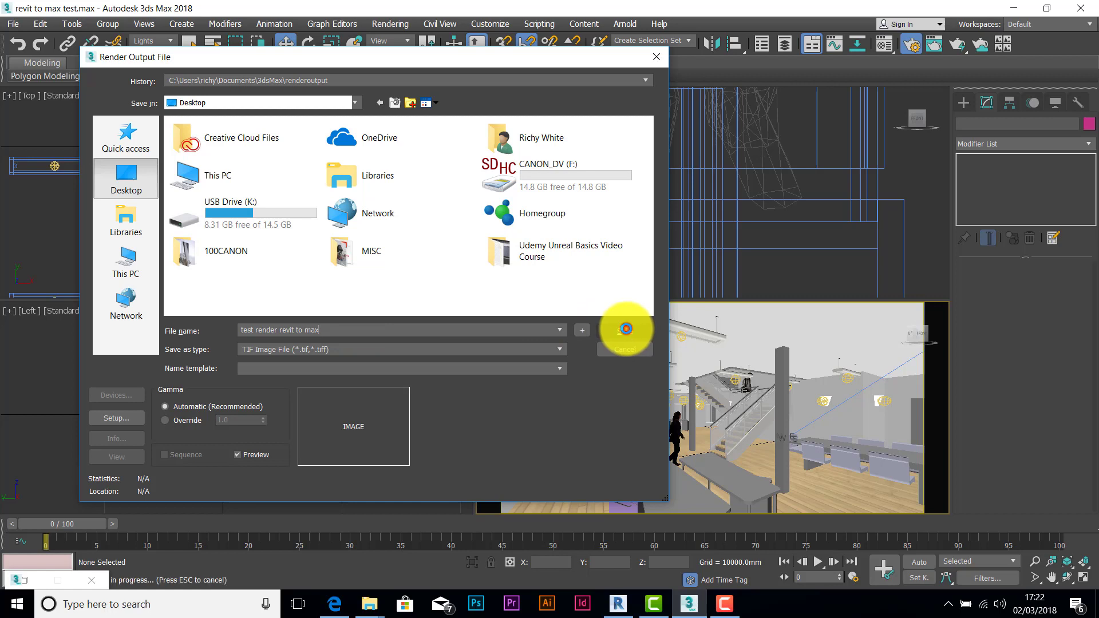
click(628, 331)
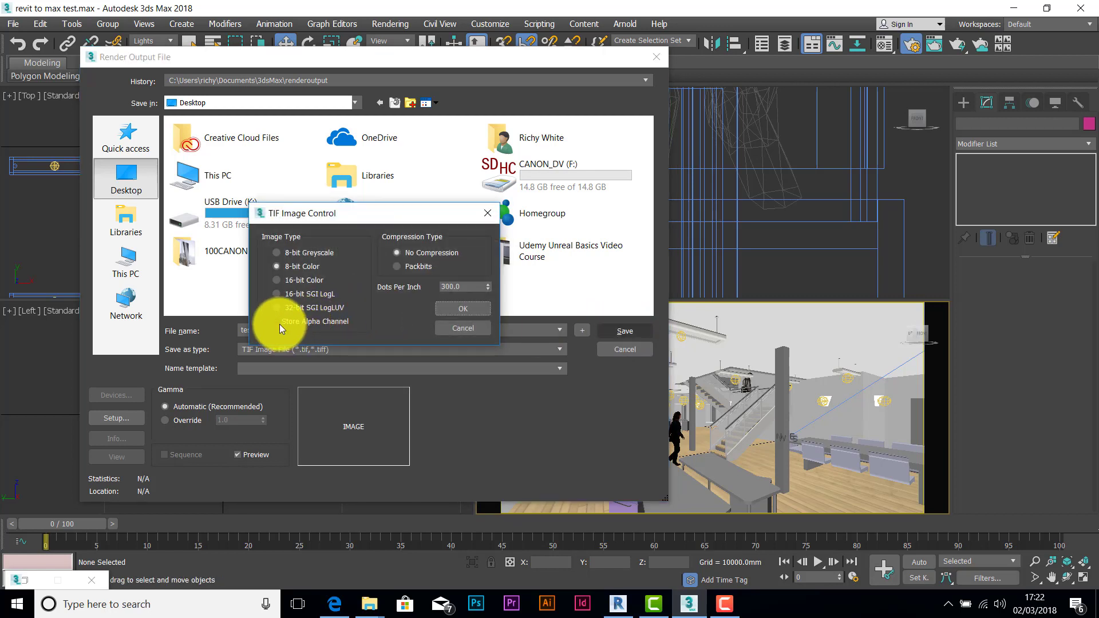
click(278, 323)
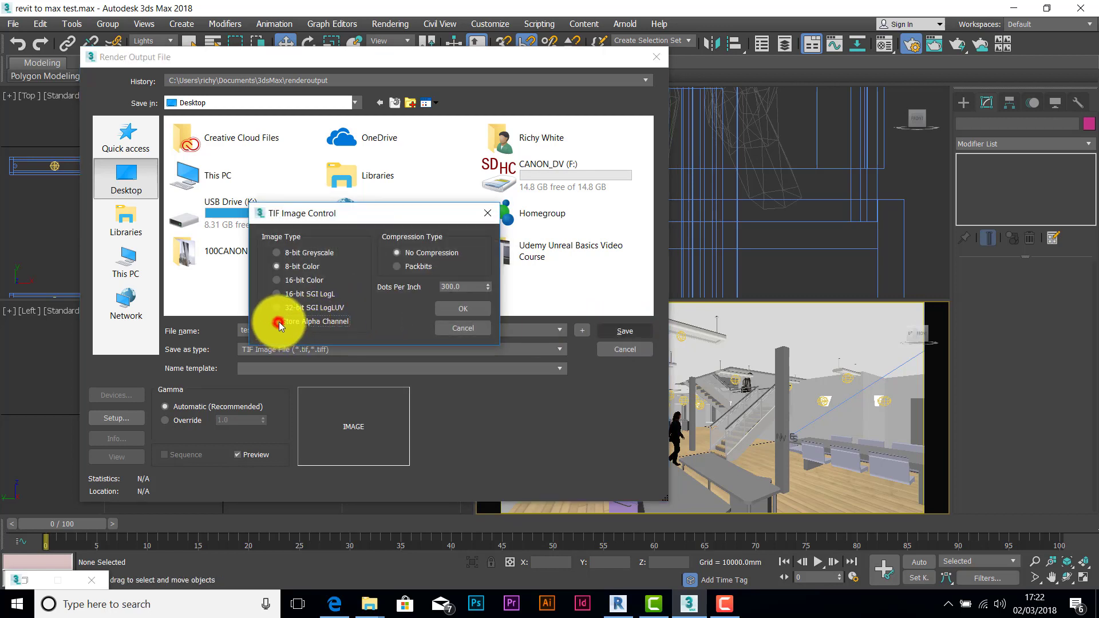
click(465, 310)
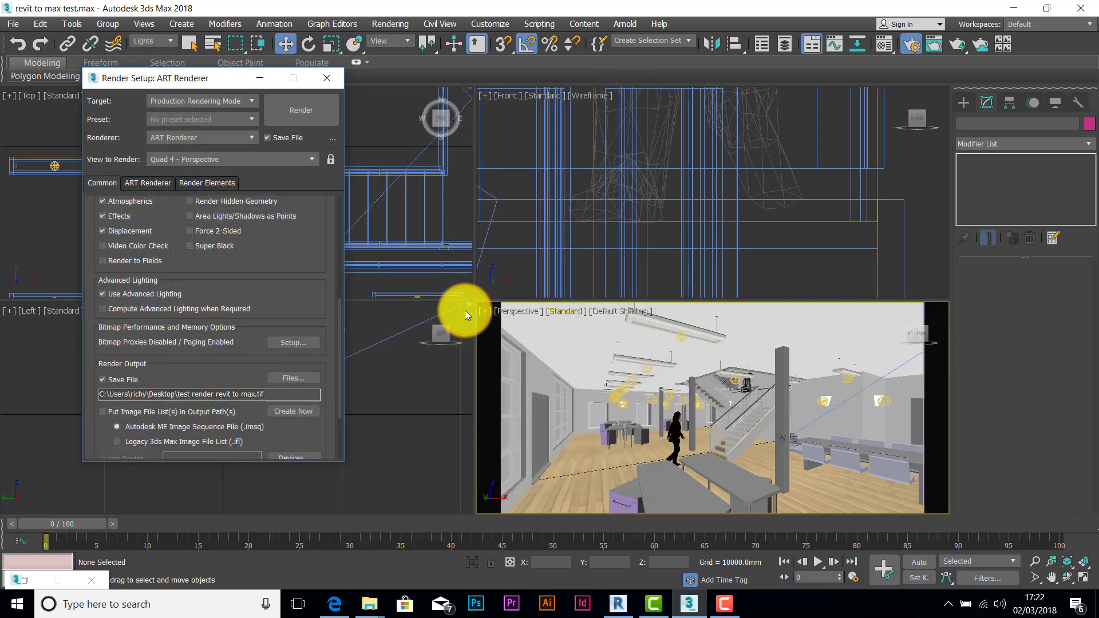
- Set the ART render quality to Medium, 28.0 dB, with a 10-minute time limit, and render the Perspective view
click(148, 182)
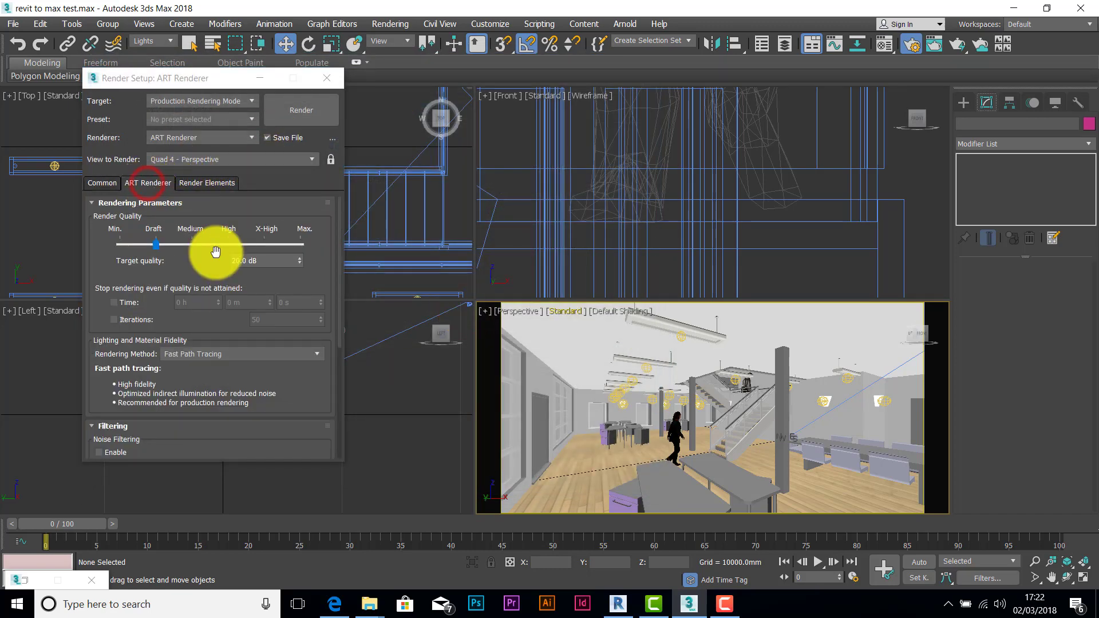
drag(156, 245, 193, 245)
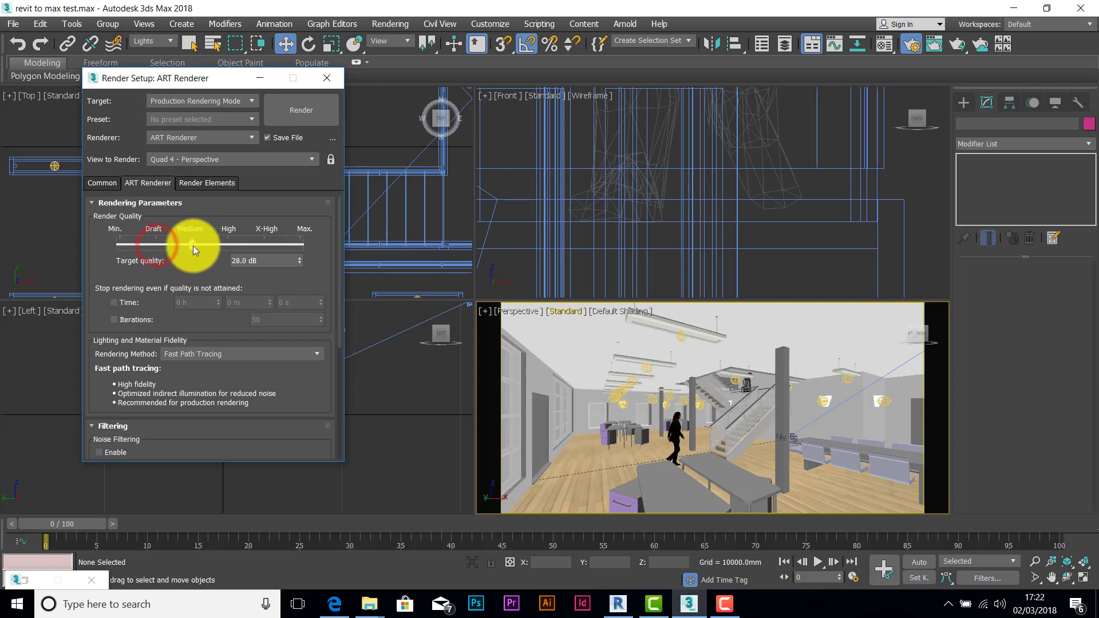
click(115, 301)
drag(232, 302, 206, 300)
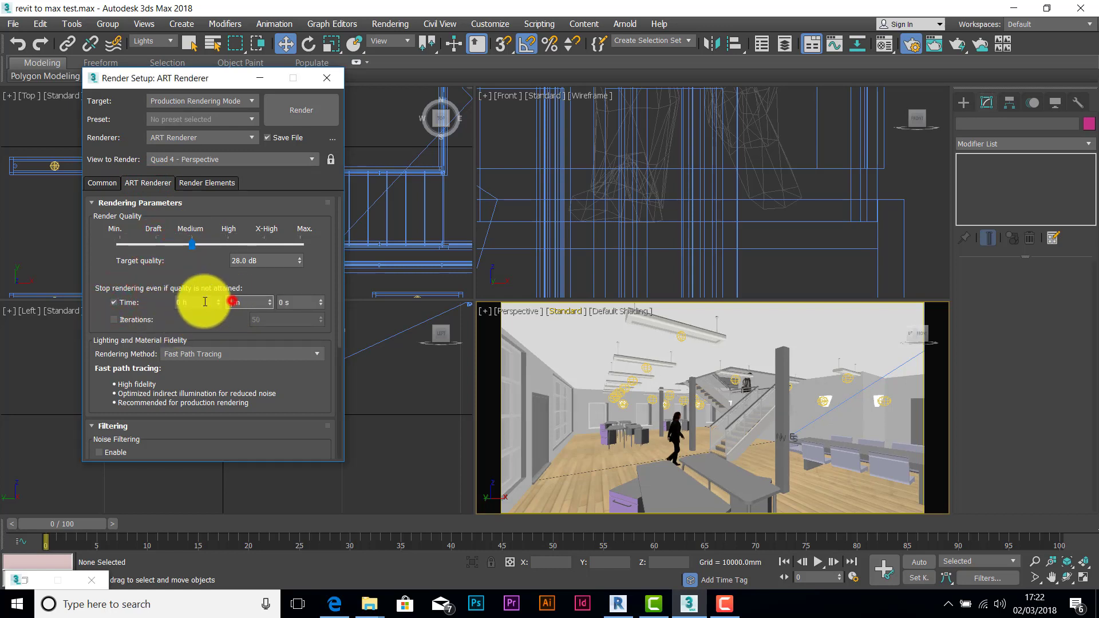
text(10)
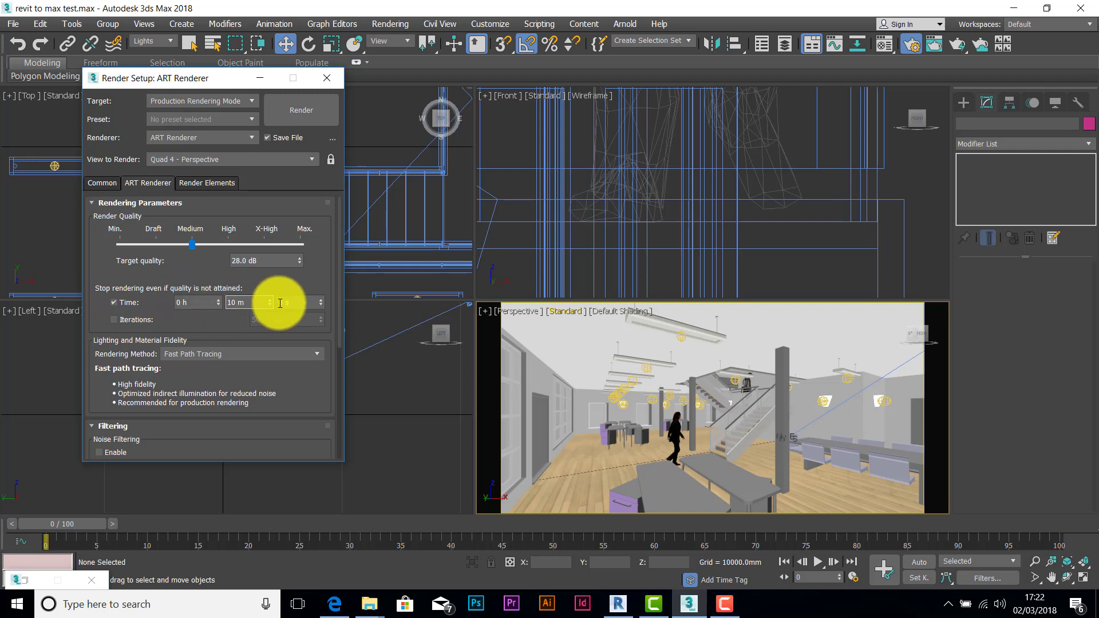
click(254, 302)
click(305, 109)
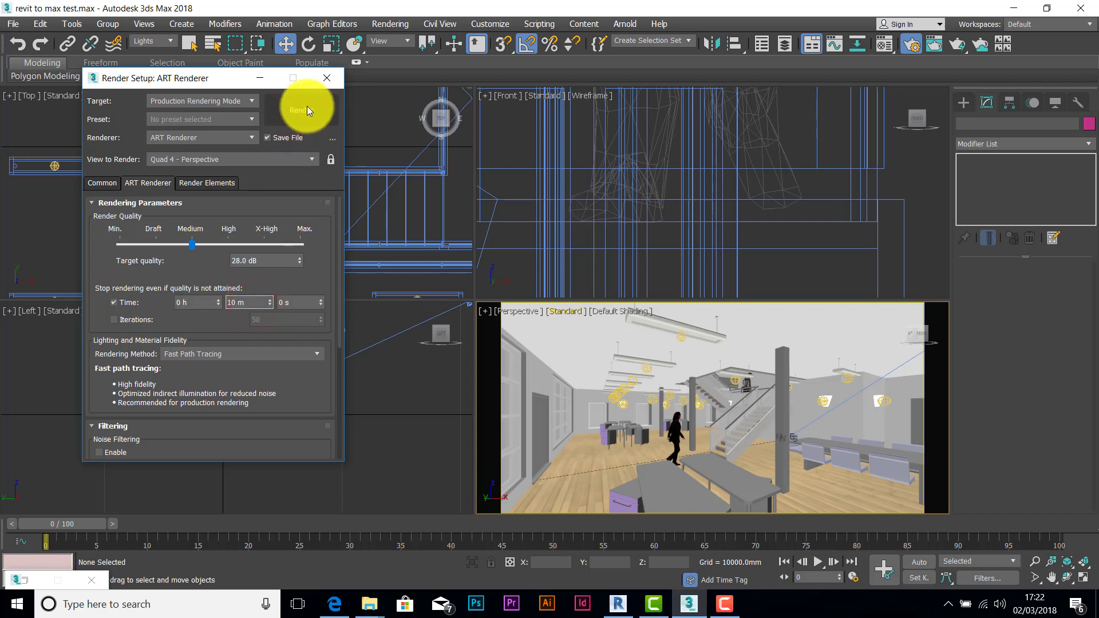
click(306, 110)
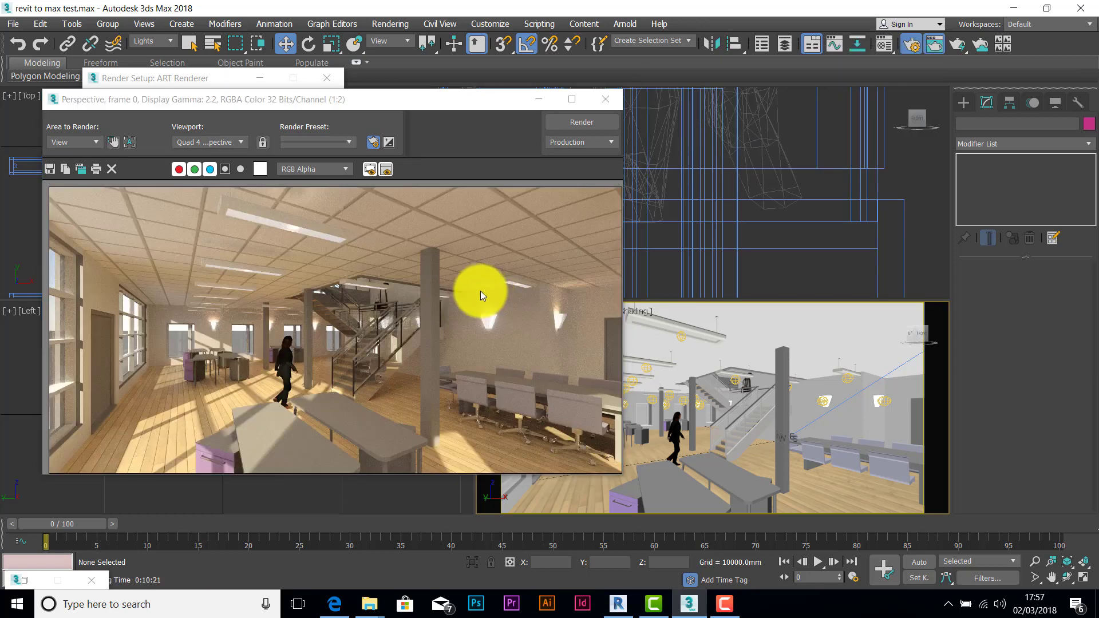
- Examine the rendered interior close up around the figure and staircase and as a whole, and close the rendered frame window
scroll(358, 323, up, 3)
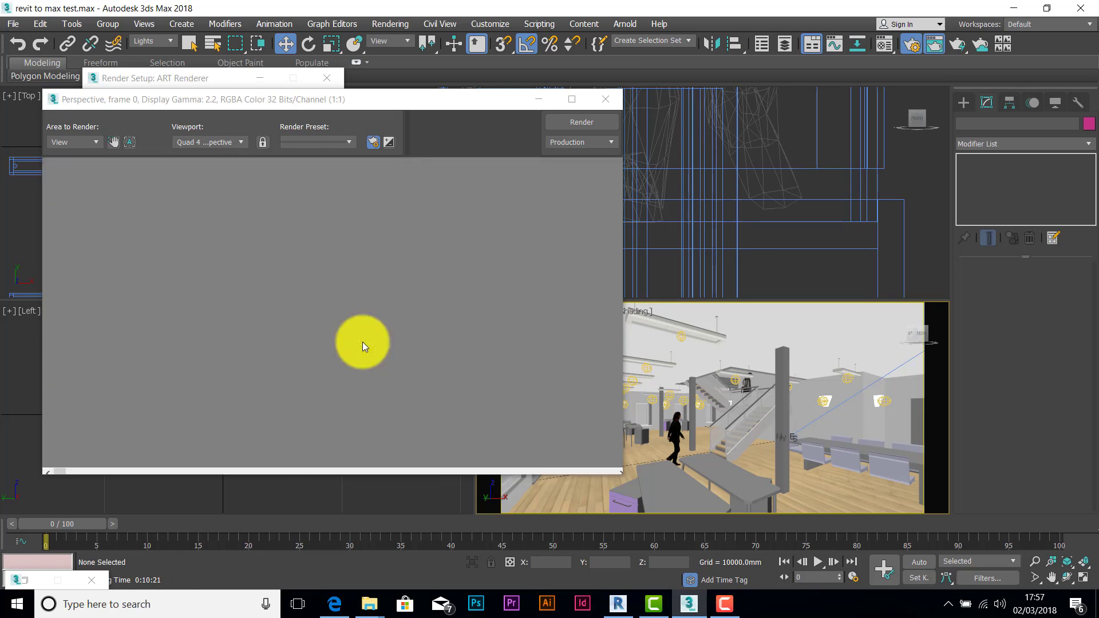
scroll(410, 339, down, 1)
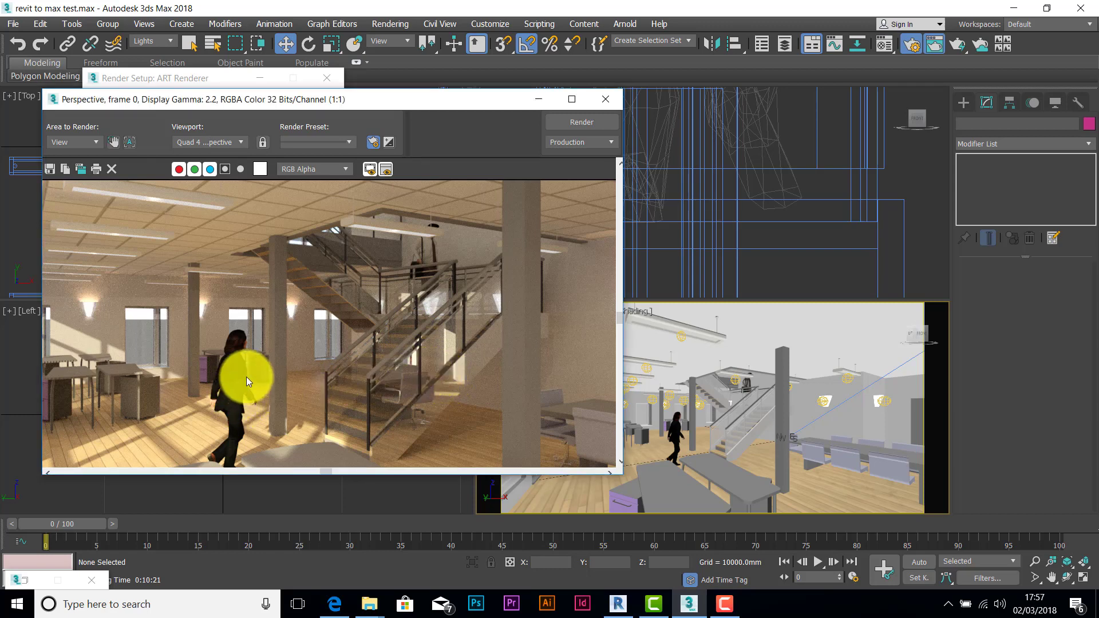
right_drag(256, 372, 627, 408)
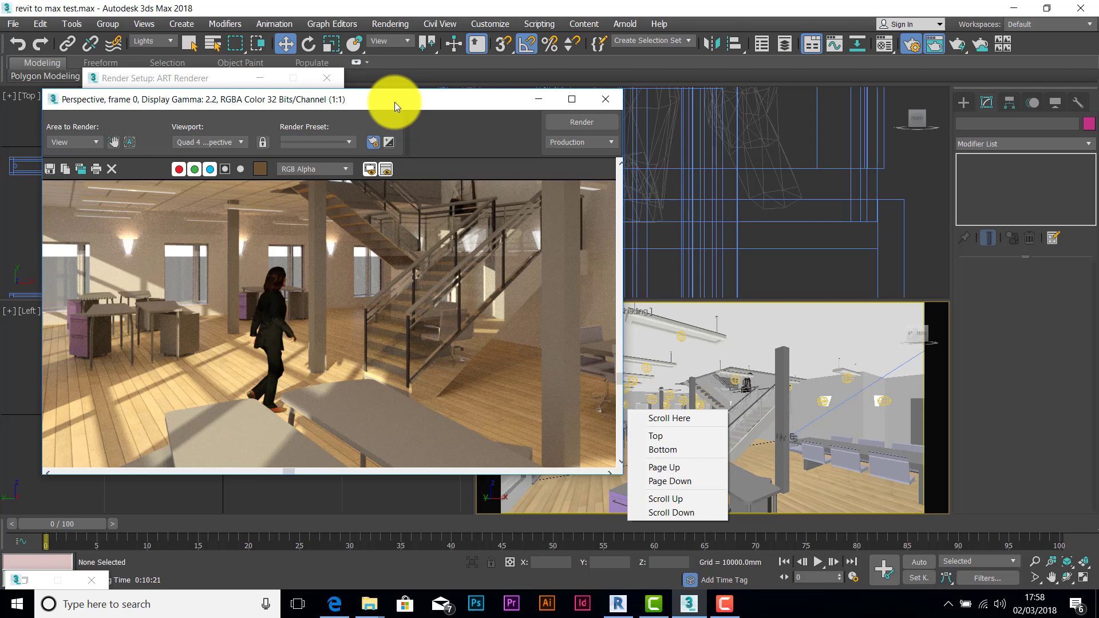
mouse_move(395, 103)
mouse_down()
mouse_move(409, 99)
mouse_move(386, 115)
mouse_up()
scroll(407, 309, down, 1)
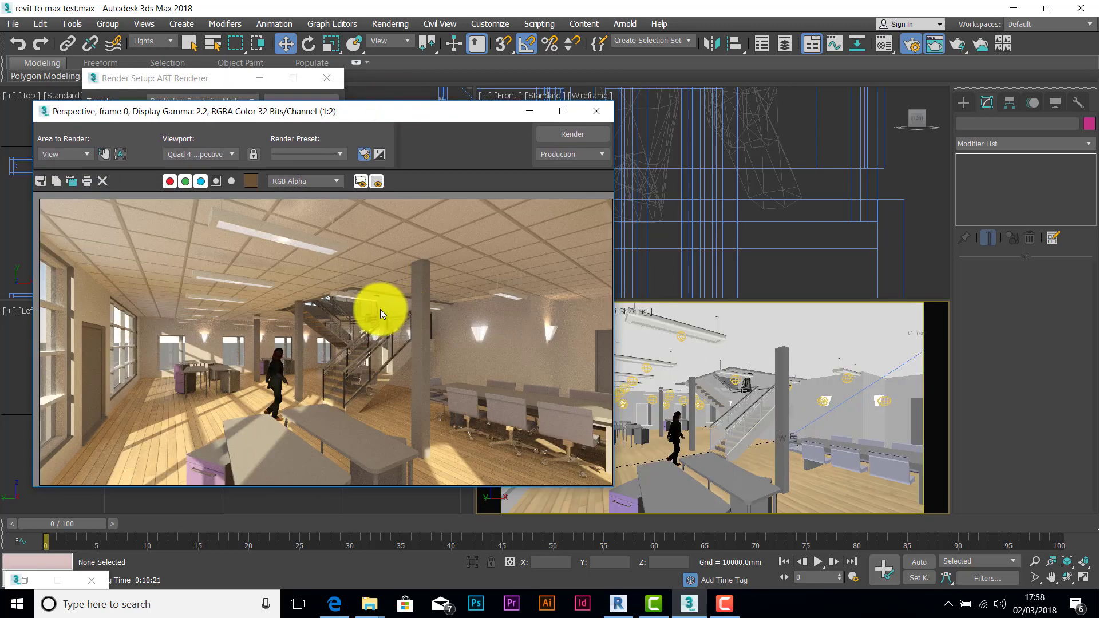
click(592, 111)
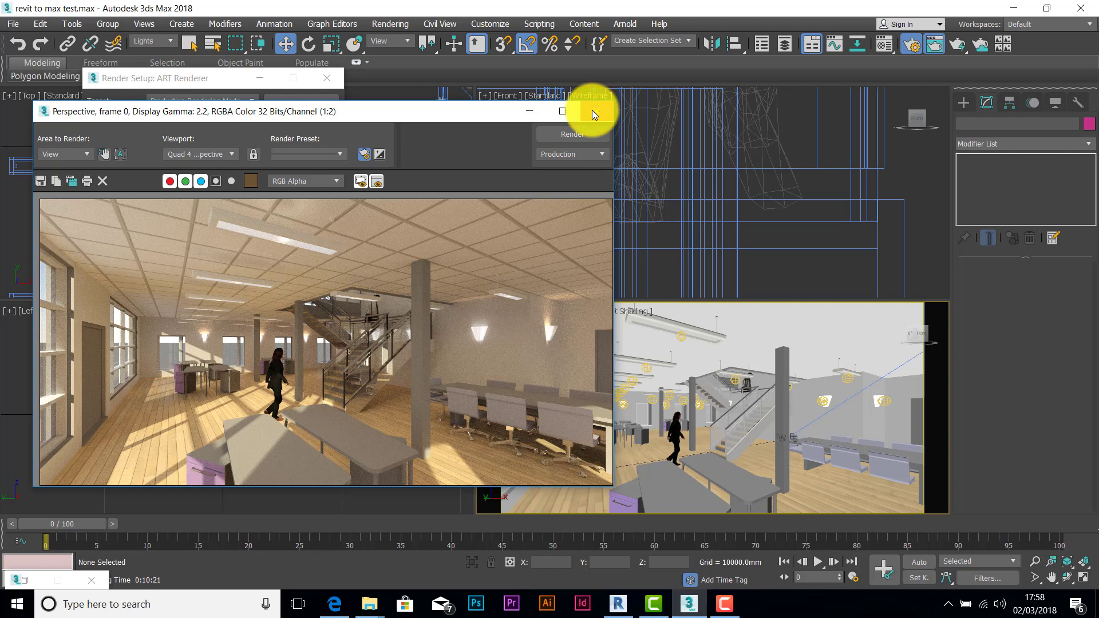
- Close the render setup, allow all object types to be selected, and delete the two cameras outside the building in the Top view
click(327, 79)
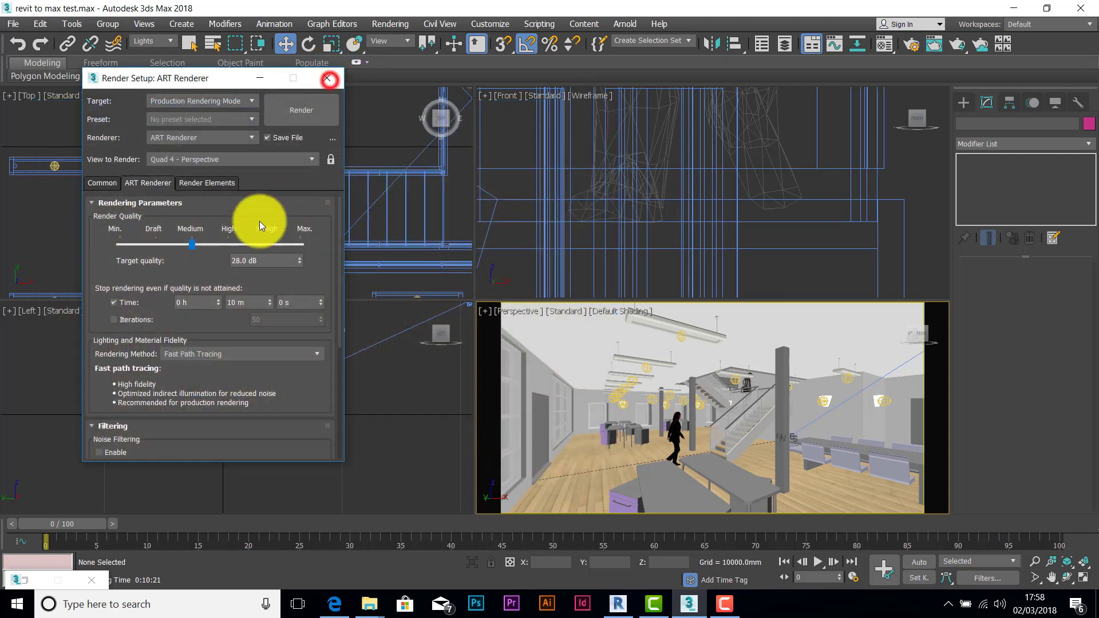
mouse_move(234, 175)
middle_down()
mouse_move(174, 189)
mouse_move(207, 199)
mouse_move(225, 153)
middle_up()
scroll(216, 203, down, 4)
scroll(165, 262, down, 3)
middle_drag(166, 262, 201, 176)
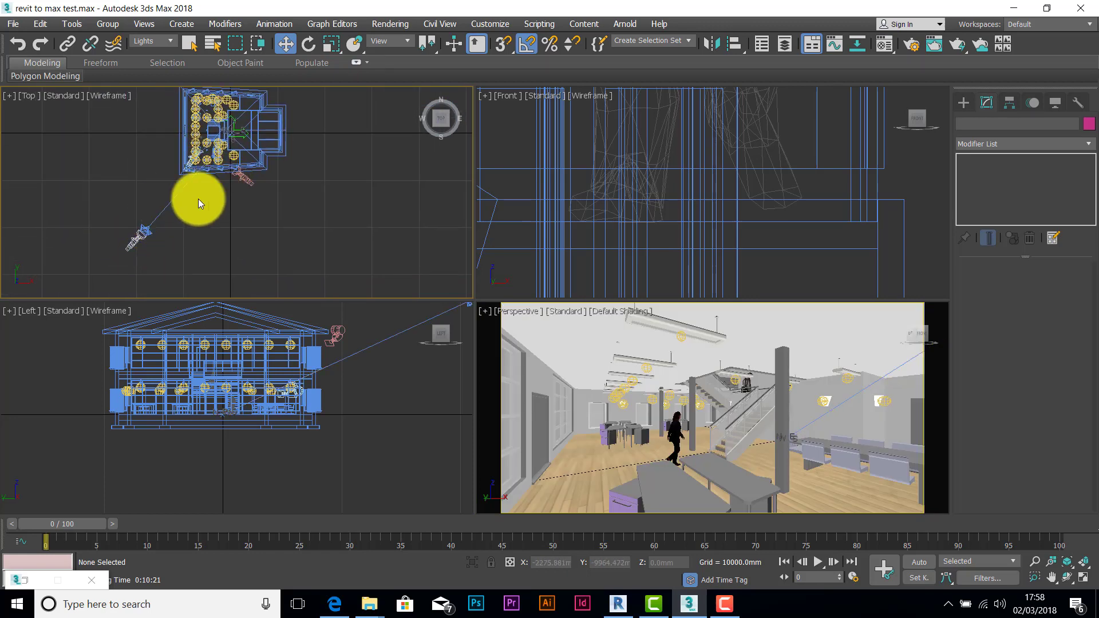
click(129, 244)
click(165, 41)
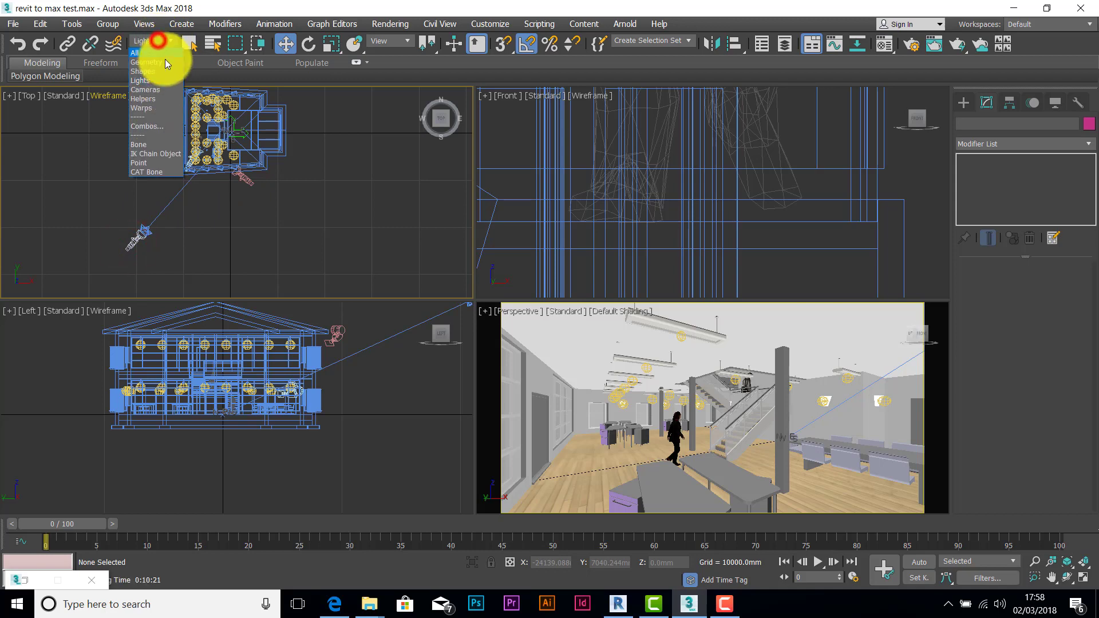
click(146, 52)
click(129, 246)
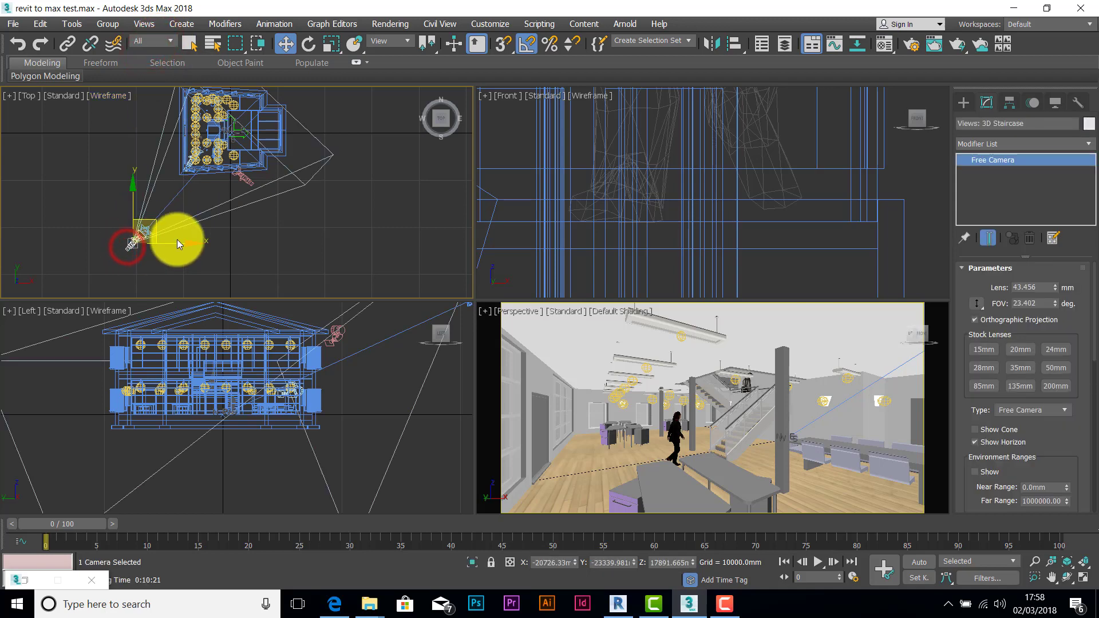
click(250, 180)
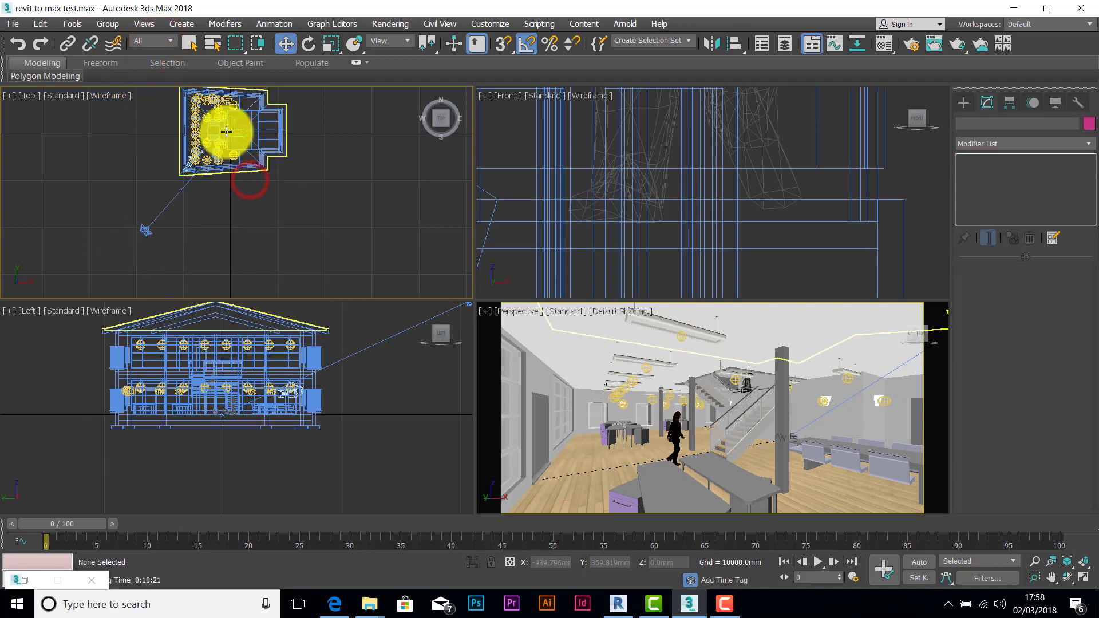
- Review the Sun Positioner's date, time and location parameters and delete it from the scene
scroll(221, 138, up, 6)
click(250, 125)
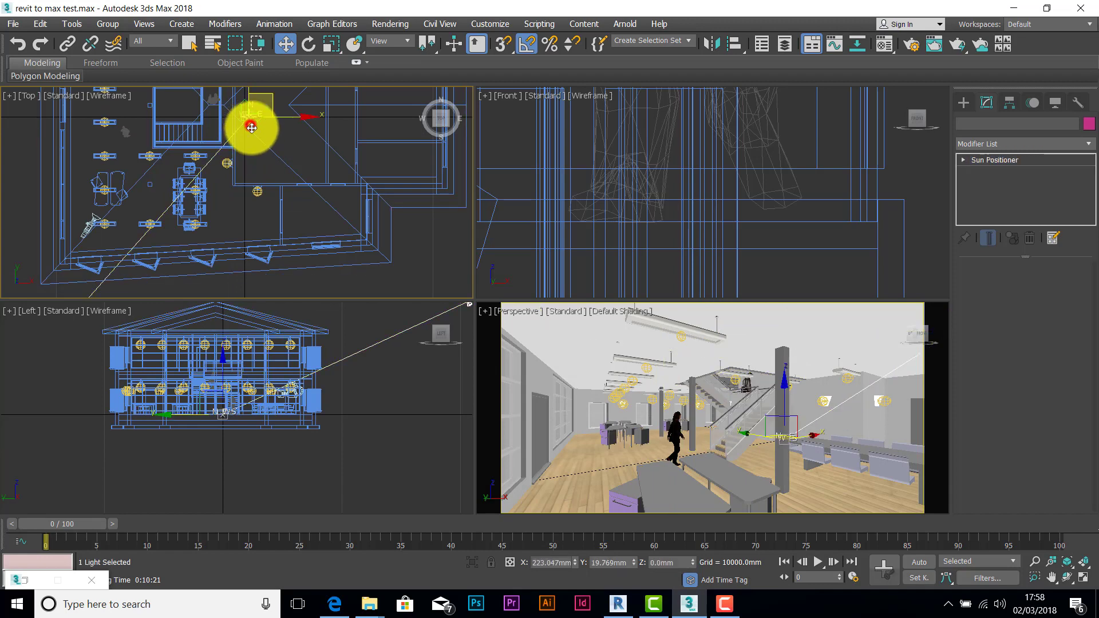
drag(1034, 318, 1034, 355)
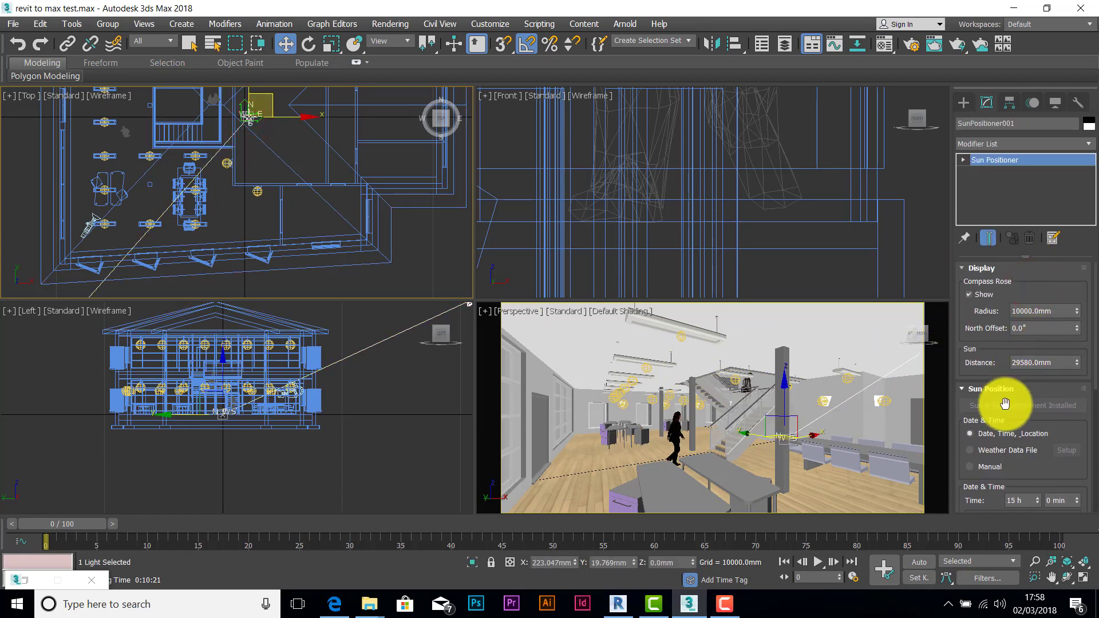
drag(1039, 261, 1028, 397)
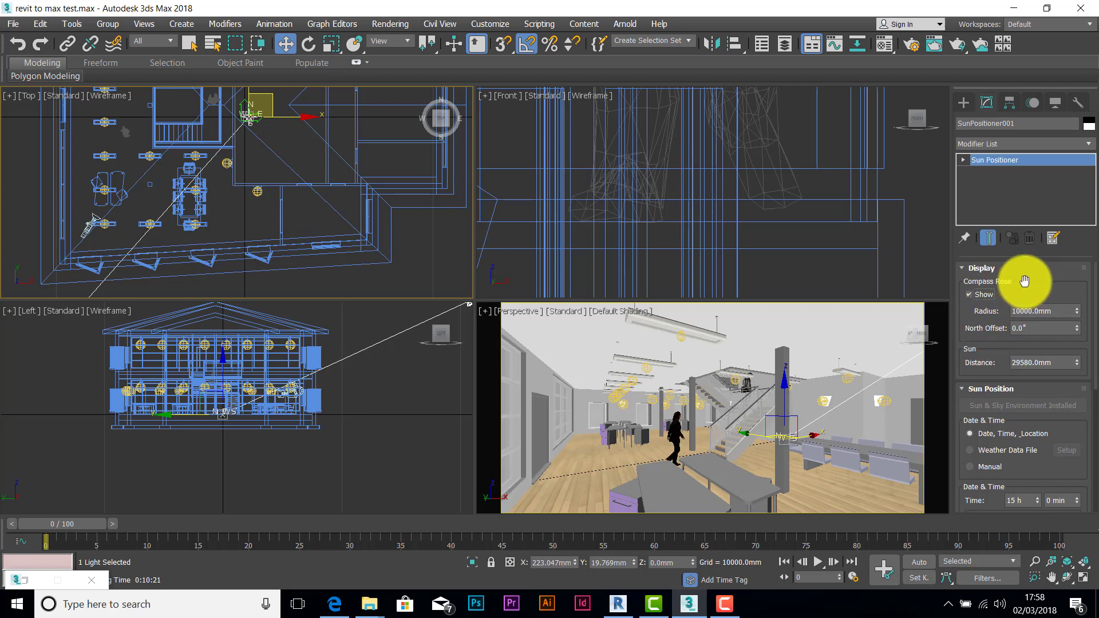
scroll(1028, 269, down, 4)
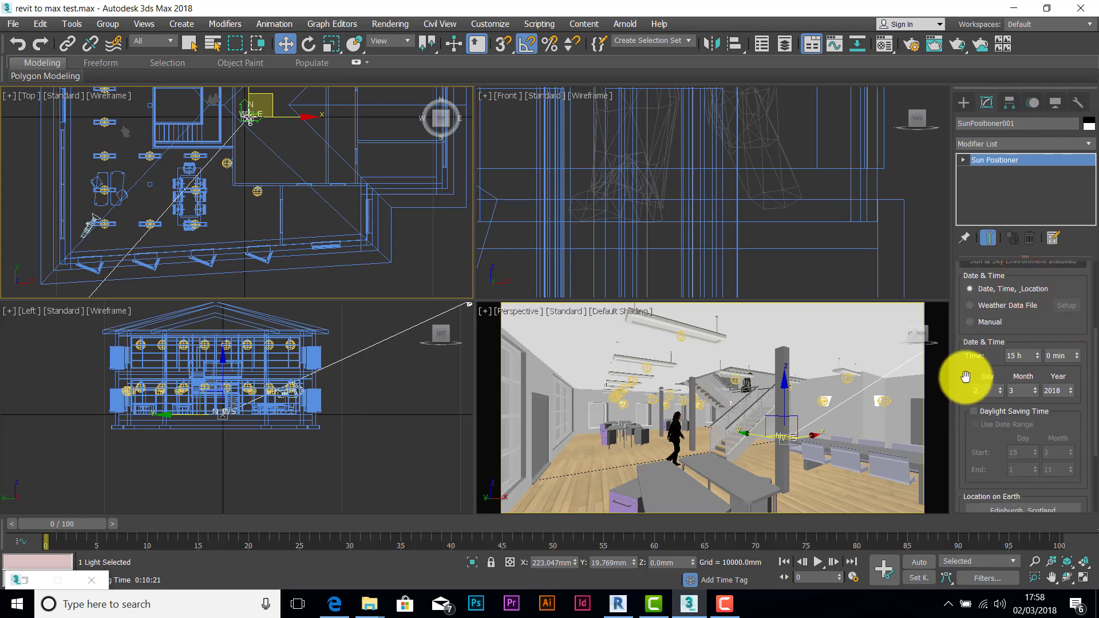
drag(970, 374, 965, 226)
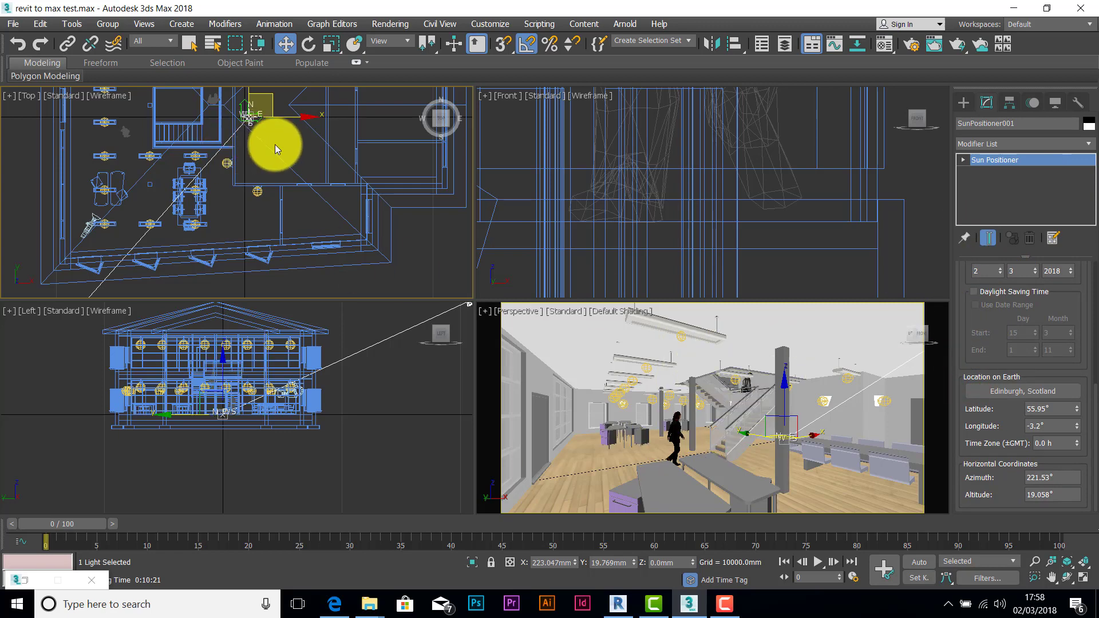
click(405, 287)
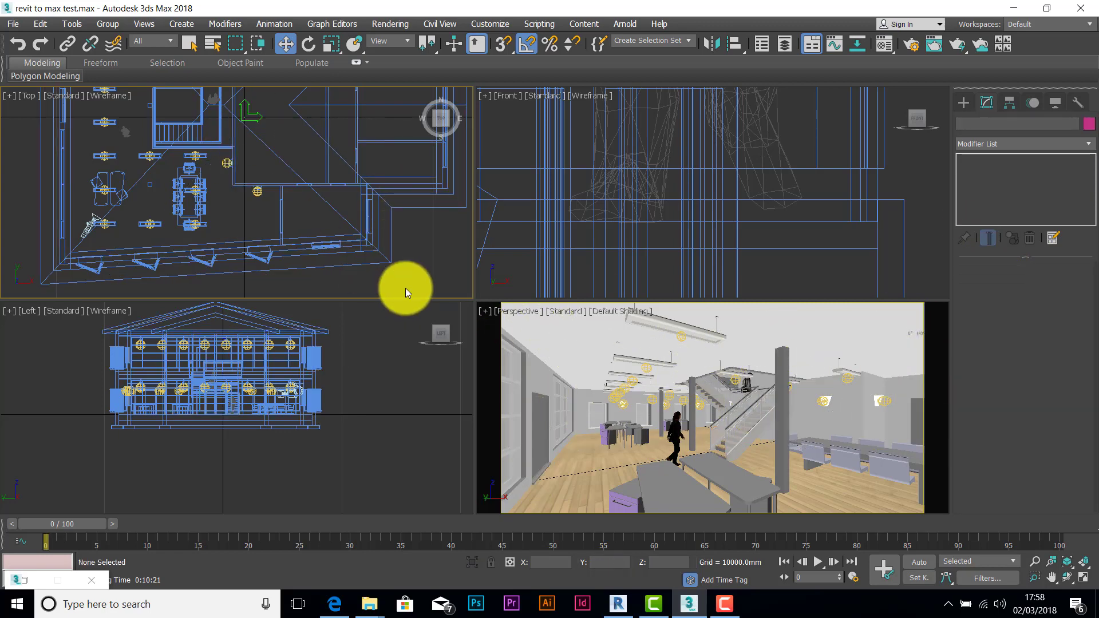
- Clear the Physical Sun & Sky environment map from the environment settings and make the Perspective view active
click(390, 24)
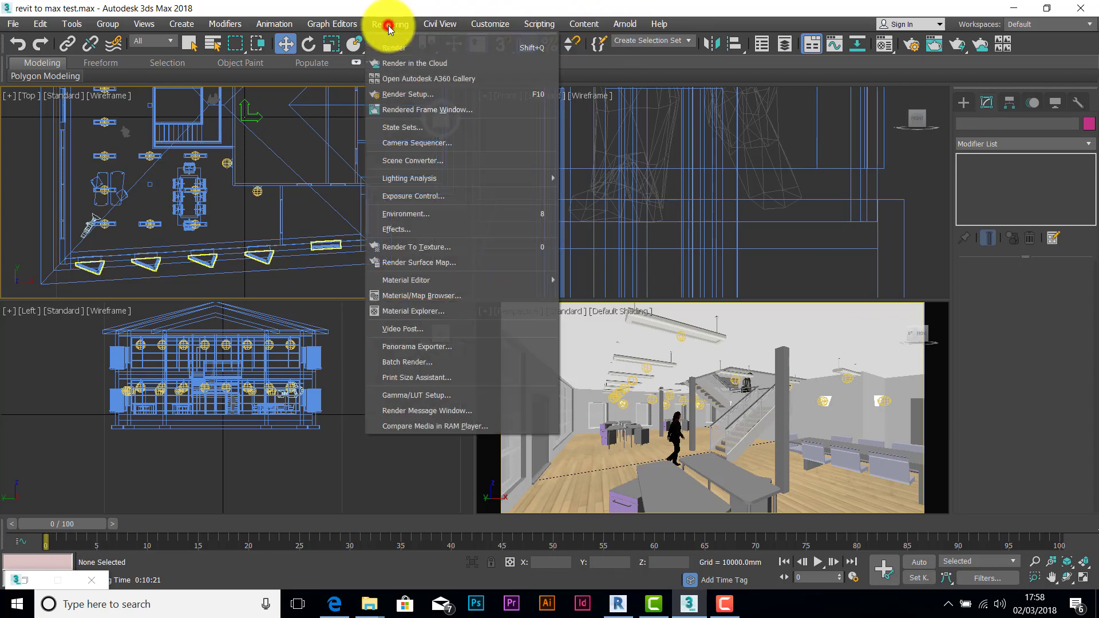
click(407, 211)
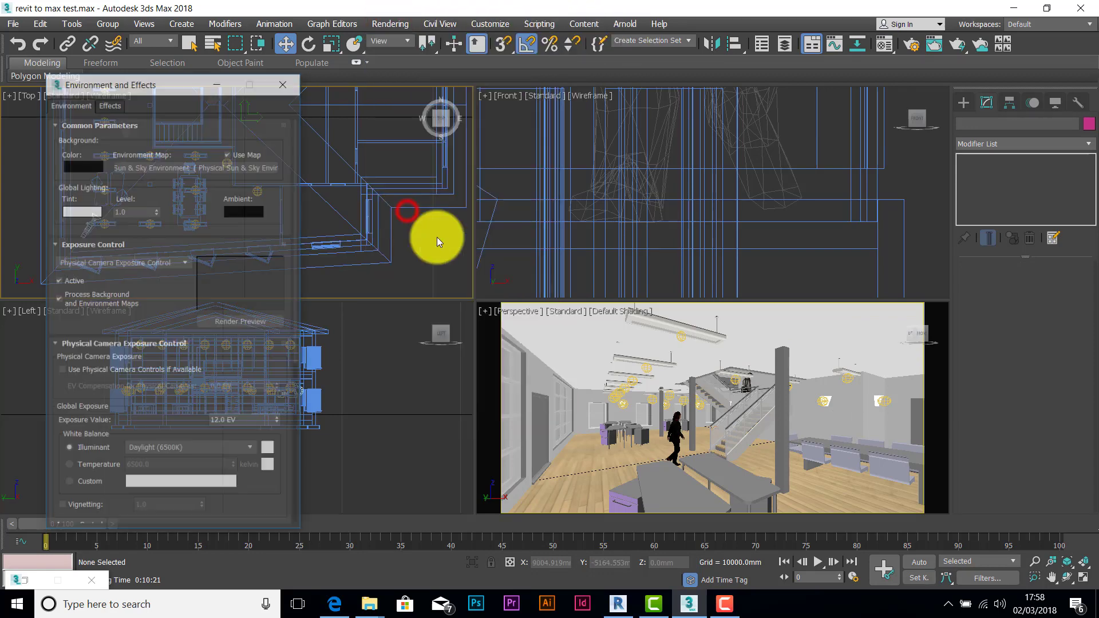
right_click(176, 166)
click(212, 200)
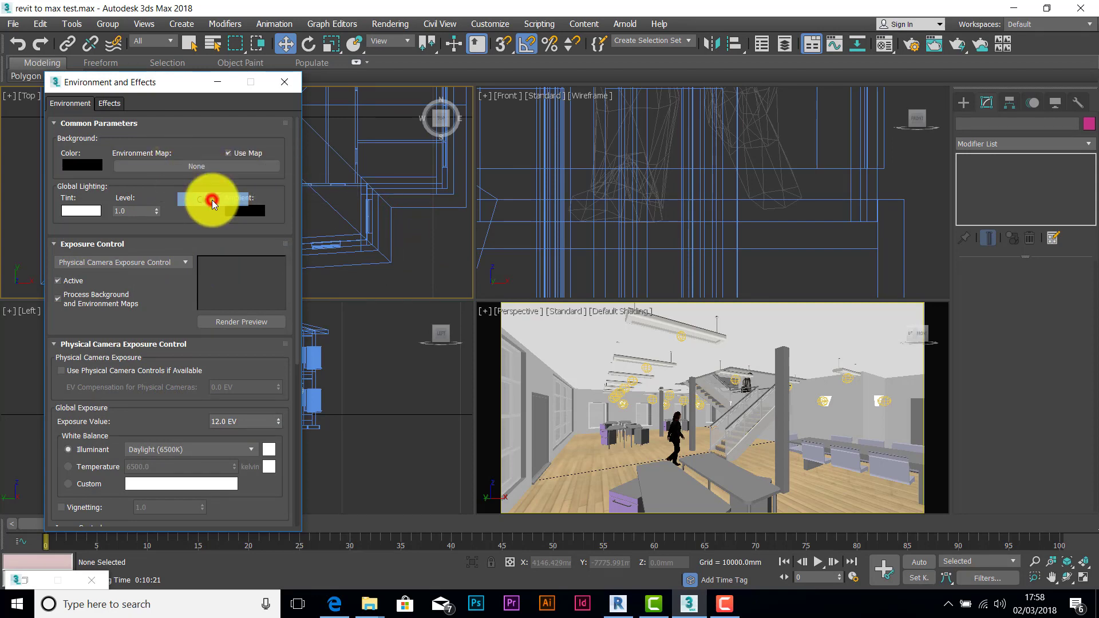
click(280, 88)
click(491, 360)
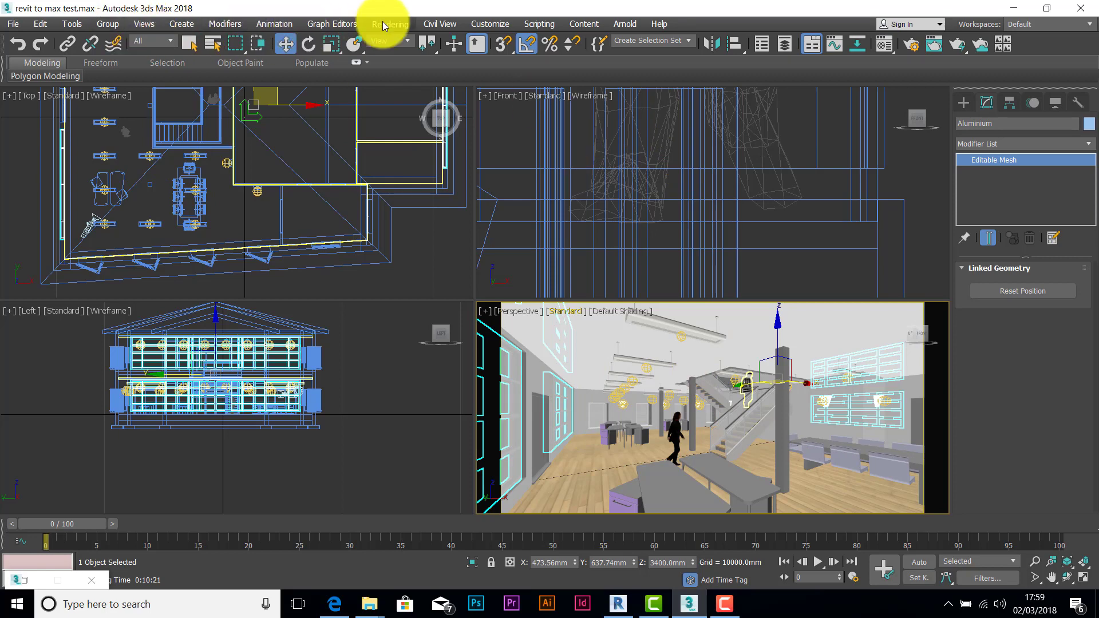
- In the Light Lister, set the first photometric light's intensity to 1700 cd
click(68, 24)
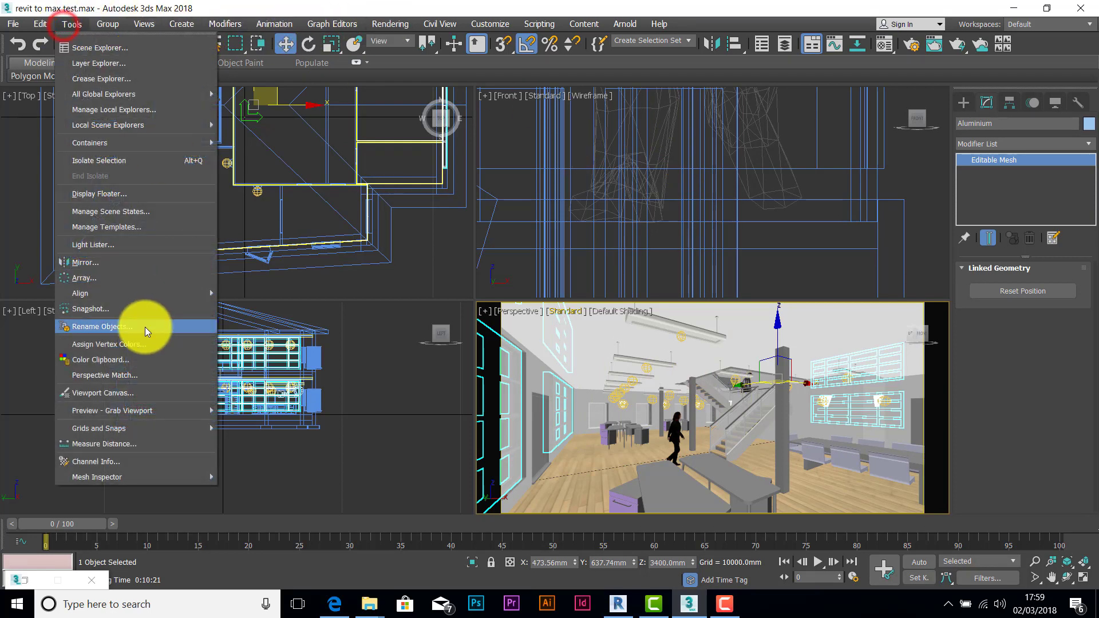
click(91, 244)
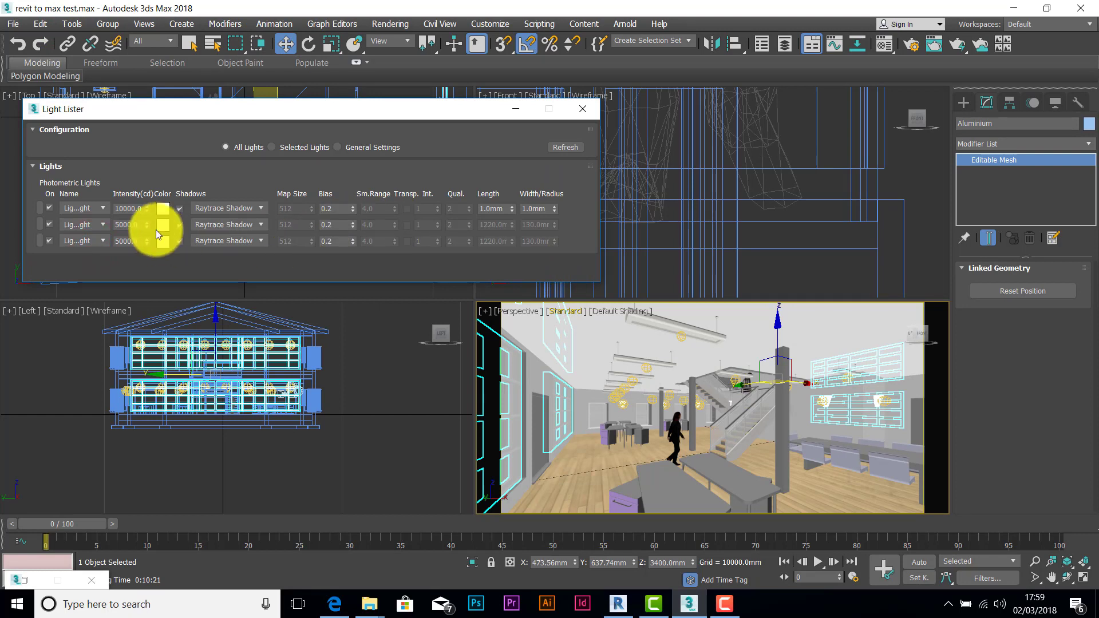
text(10000)
key(Return)
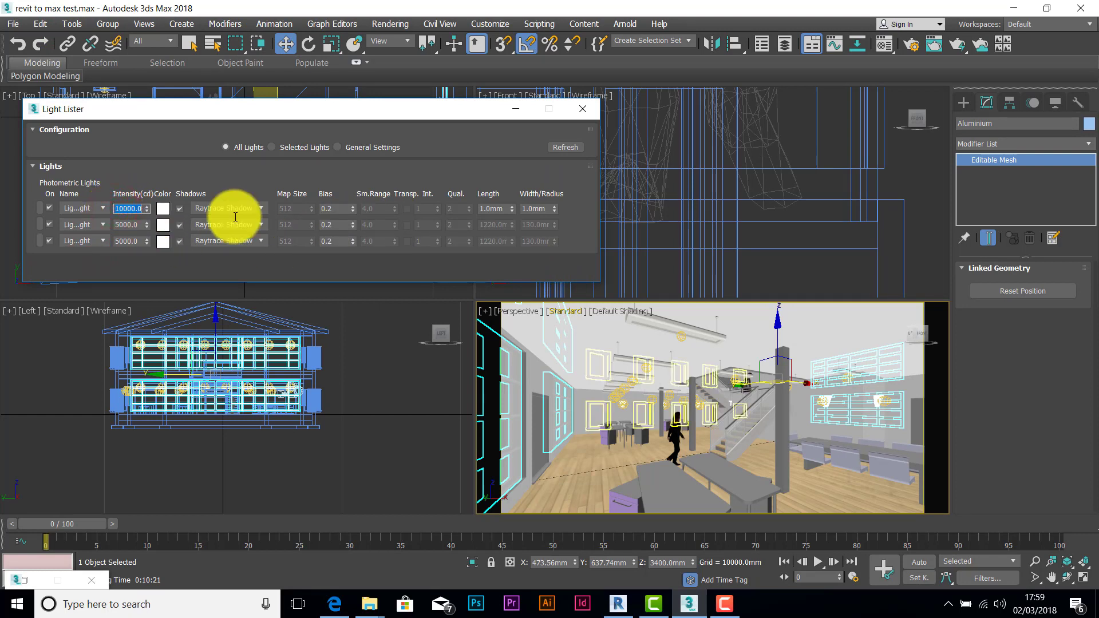
text(1700)
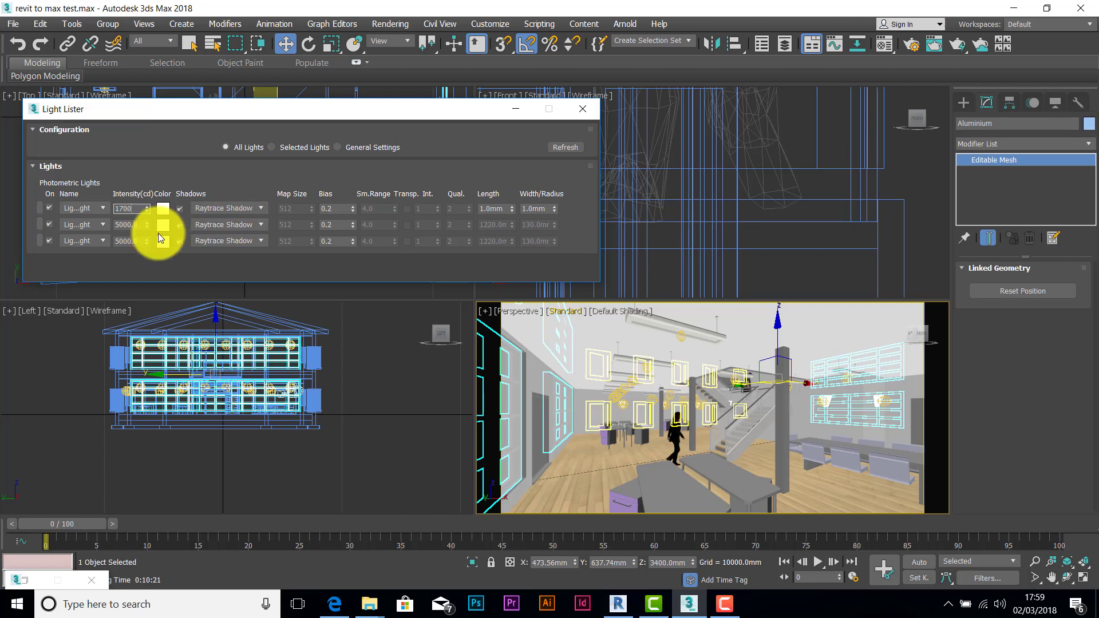
- Set the intensities of the second and third listed photometric lights to 400 cd each
click(118, 225)
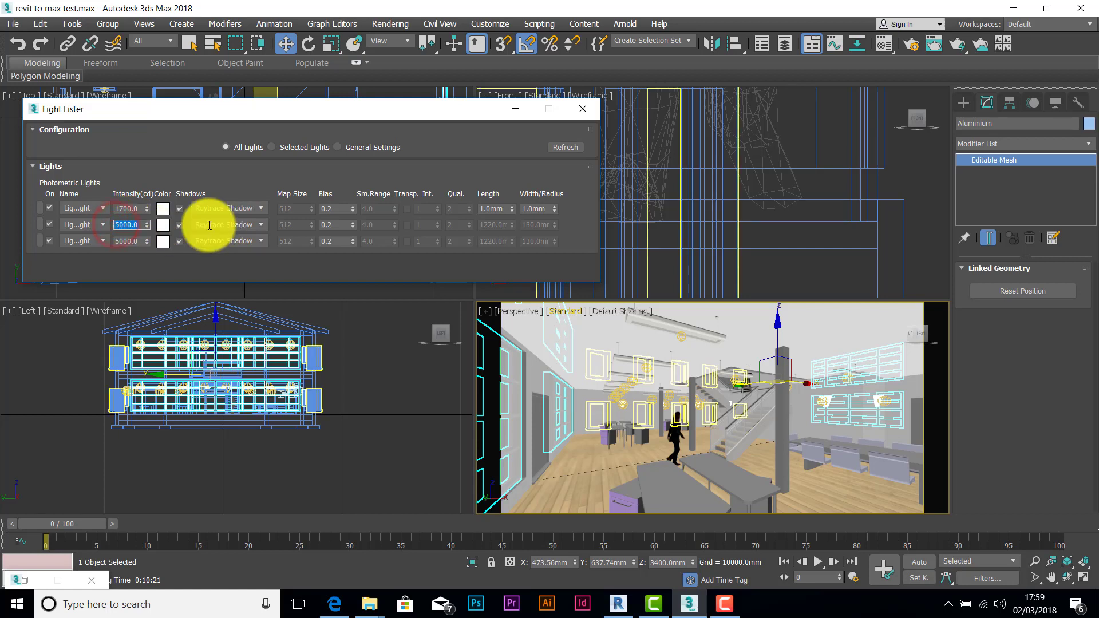
text(400)
key(Return)
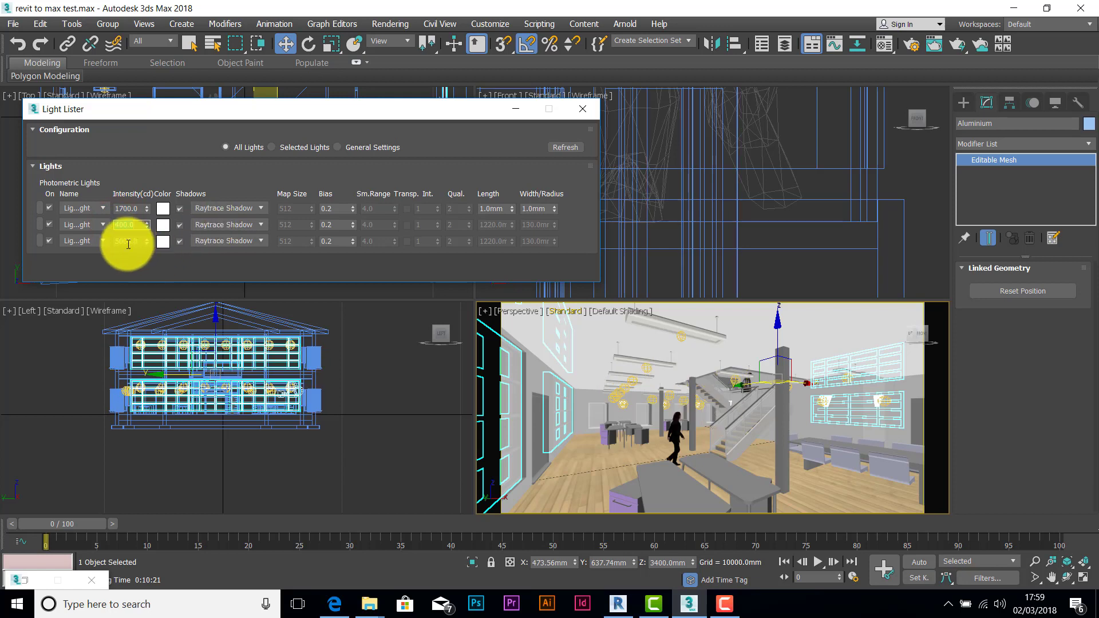
click(118, 240)
text(400)
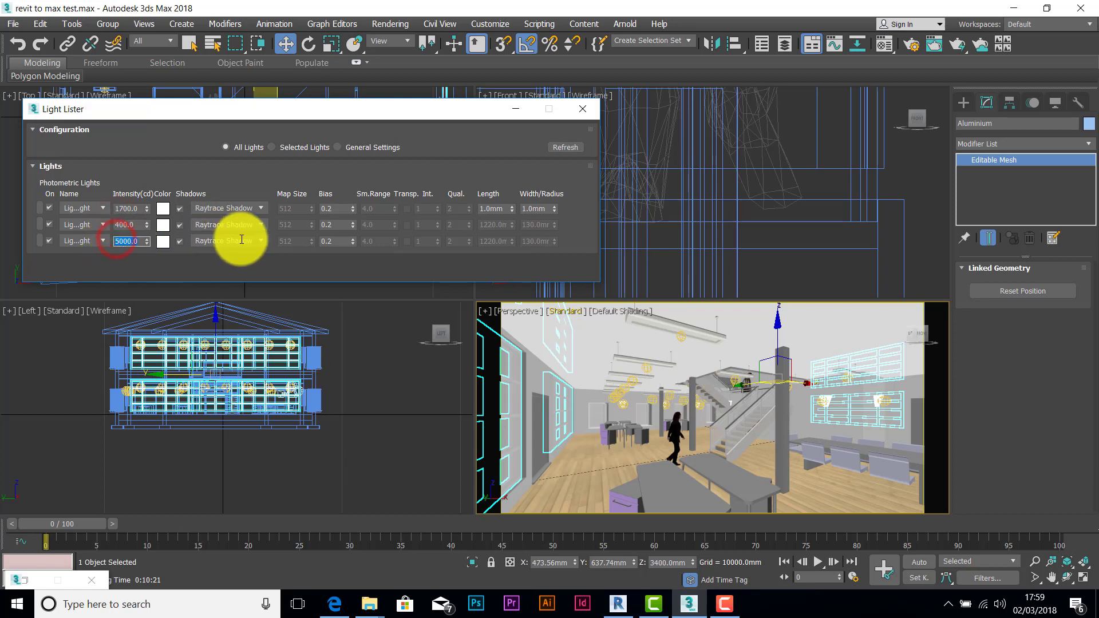
key(Return)
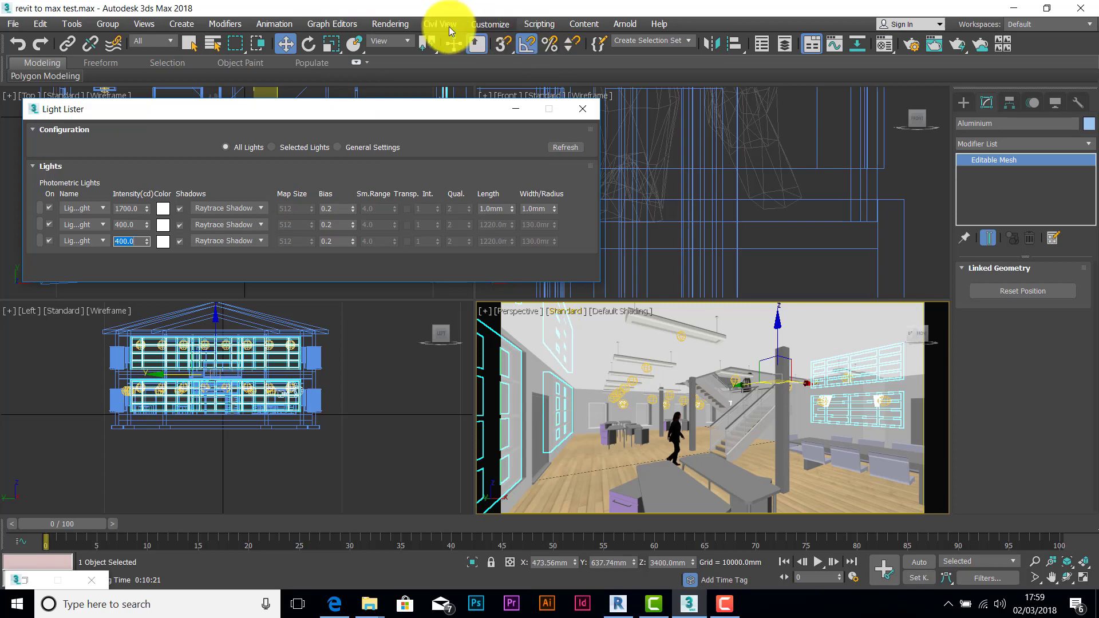
- Set the global exposure value of the physical camera exposure control to 10 EV and refresh the Light Lister
click(392, 24)
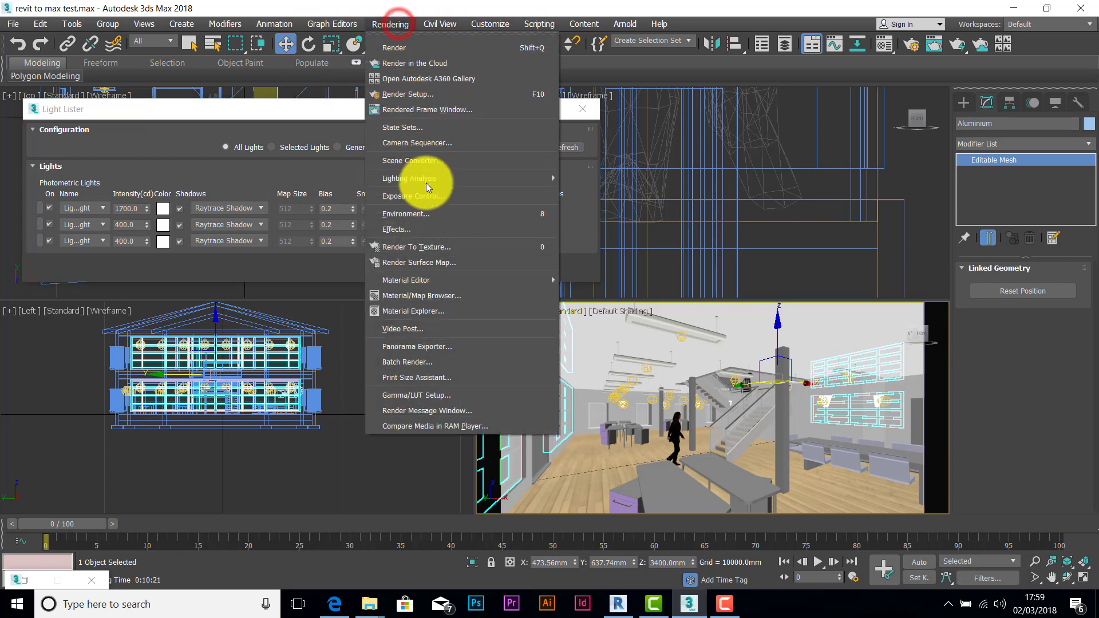
click(409, 215)
drag(162, 422, 224, 334)
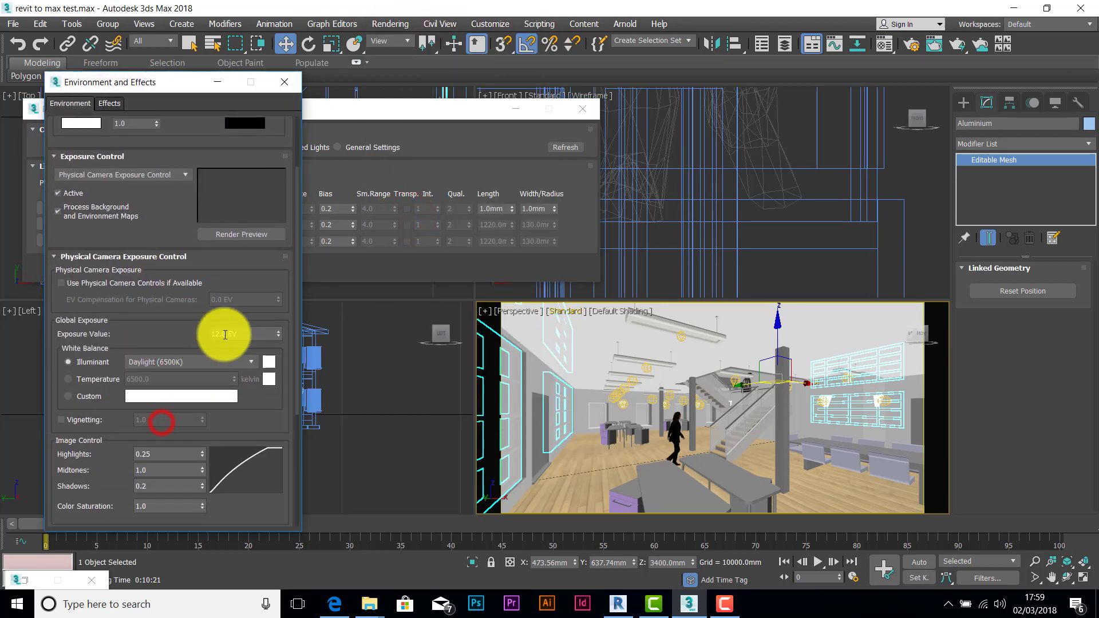
double_click(221, 334)
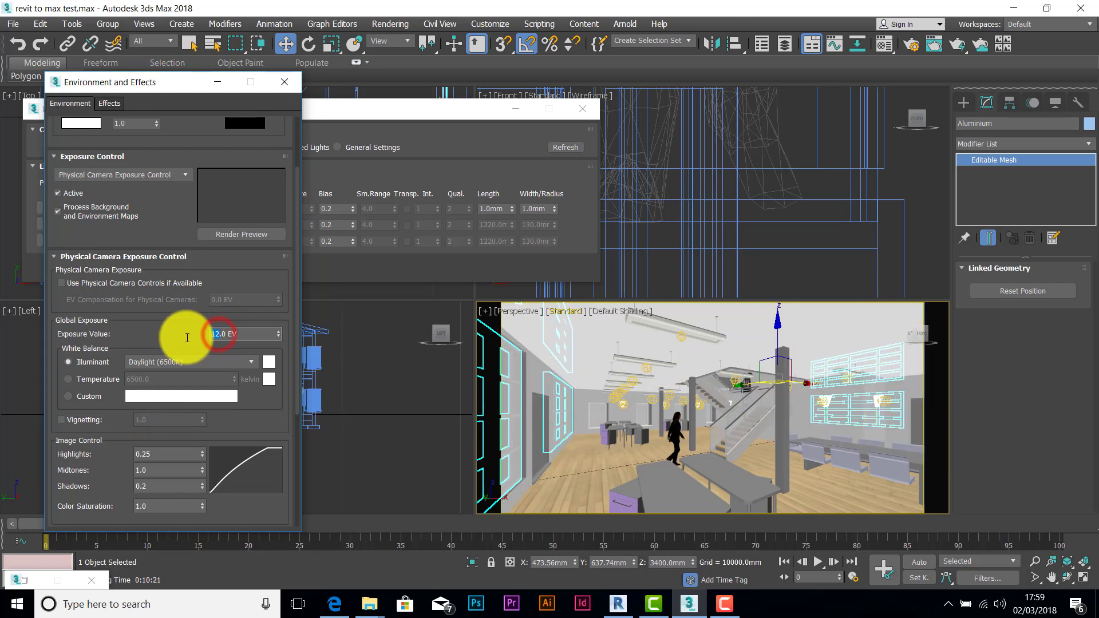
text(10)
key(Return)
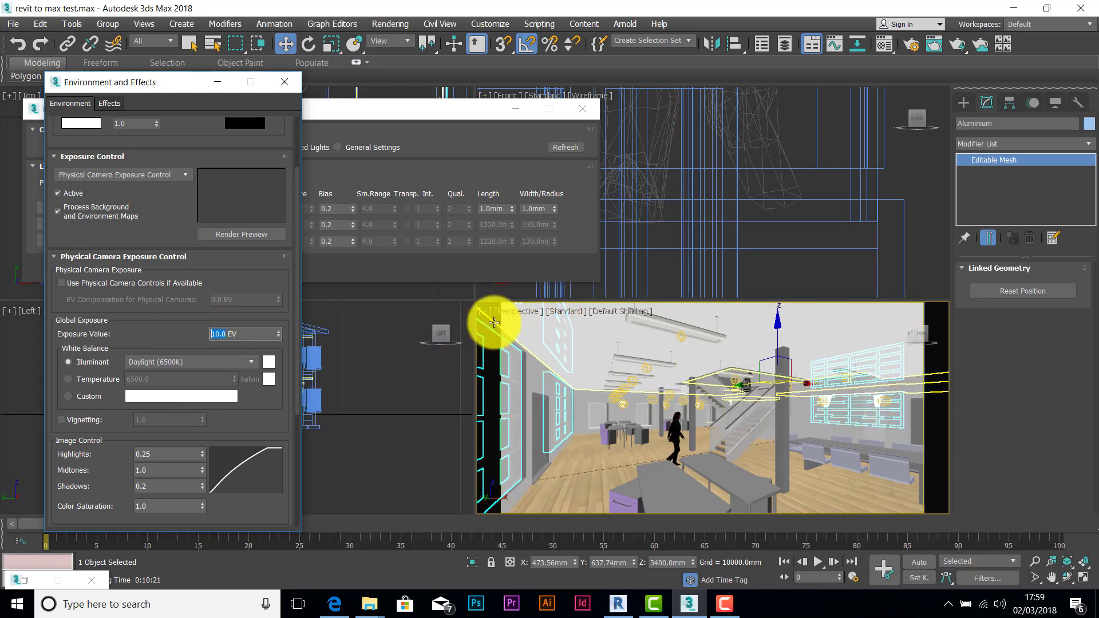
click(591, 132)
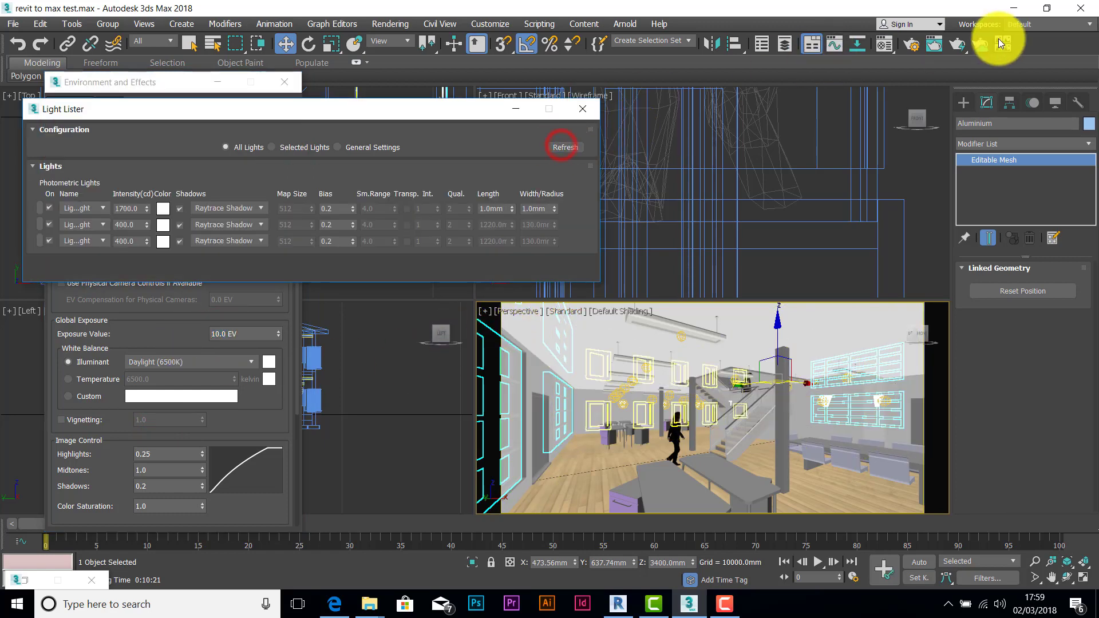
- Turn off saving the render output to a file and render the Perspective view with the ART renderer
click(911, 44)
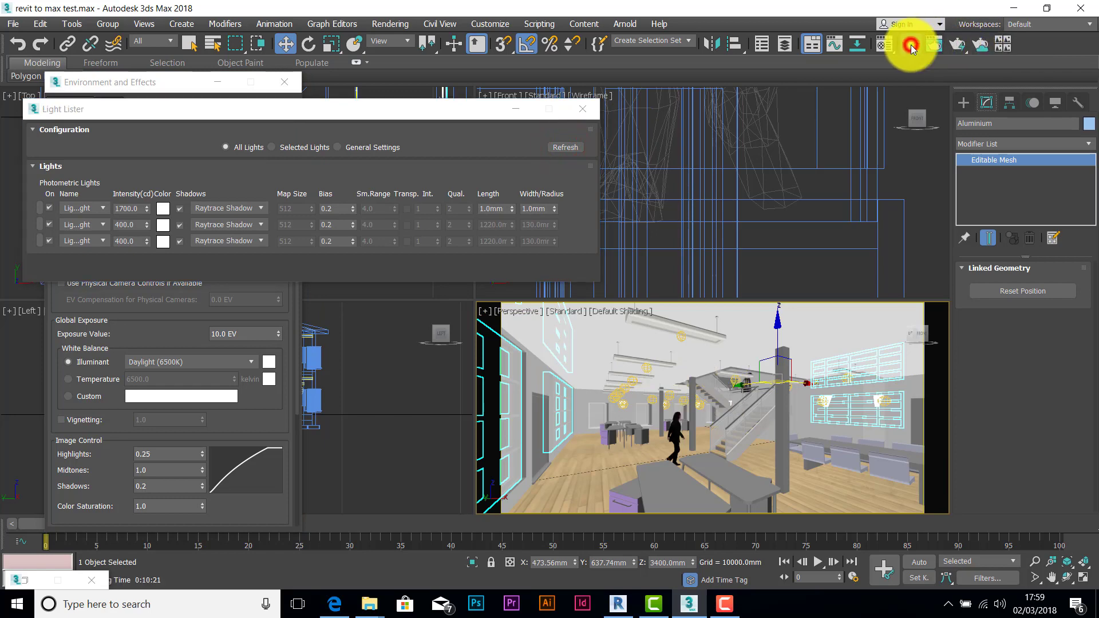
drag(276, 372, 289, 417)
click(96, 185)
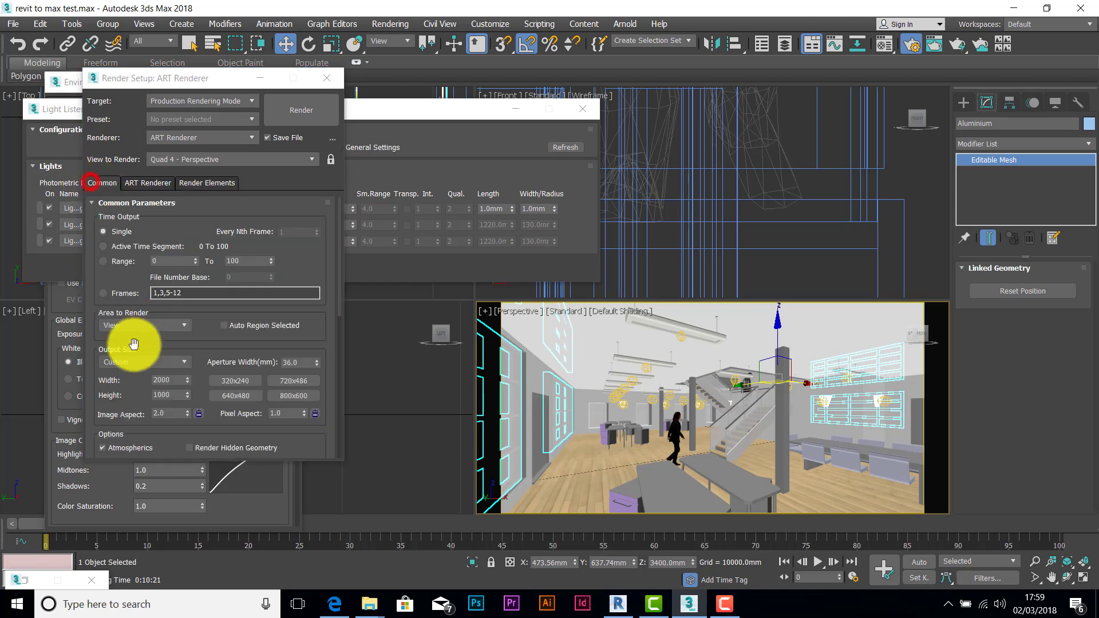
drag(189, 335, 208, 67)
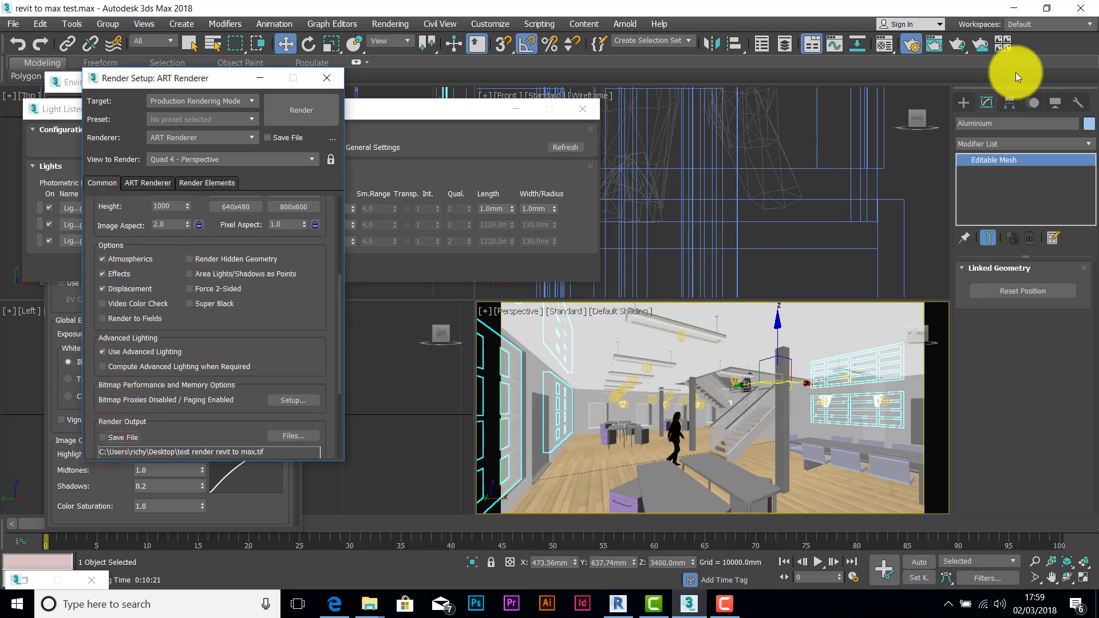
click(955, 43)
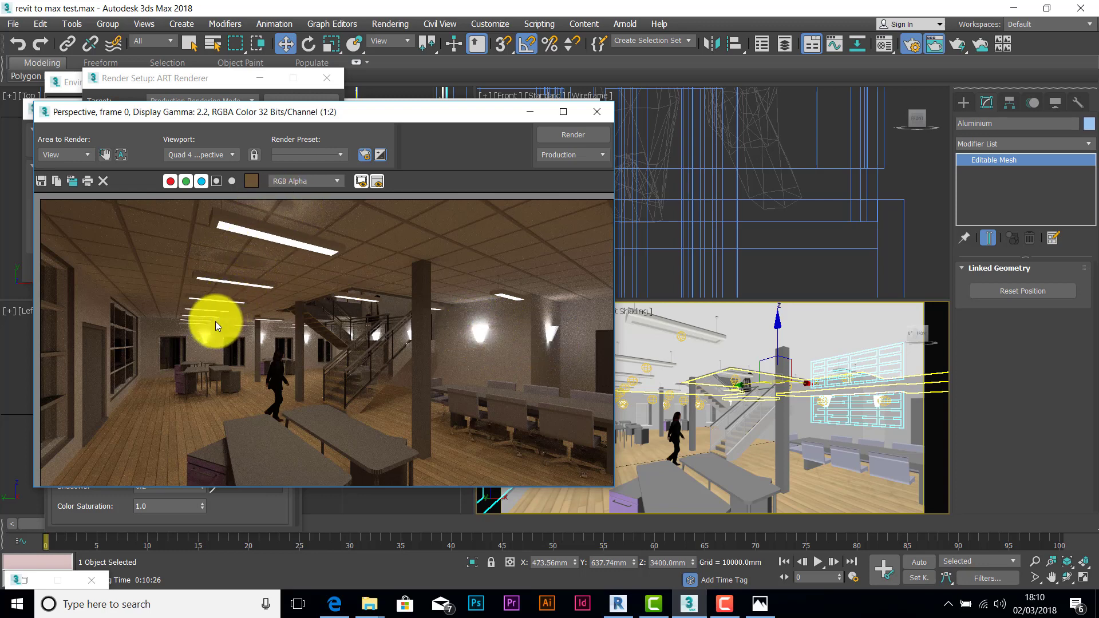
- Examine the artificially lit interior render close up and as a whole, moving the rendered frame window clear of the other dialogs
scroll(318, 364, up, 1)
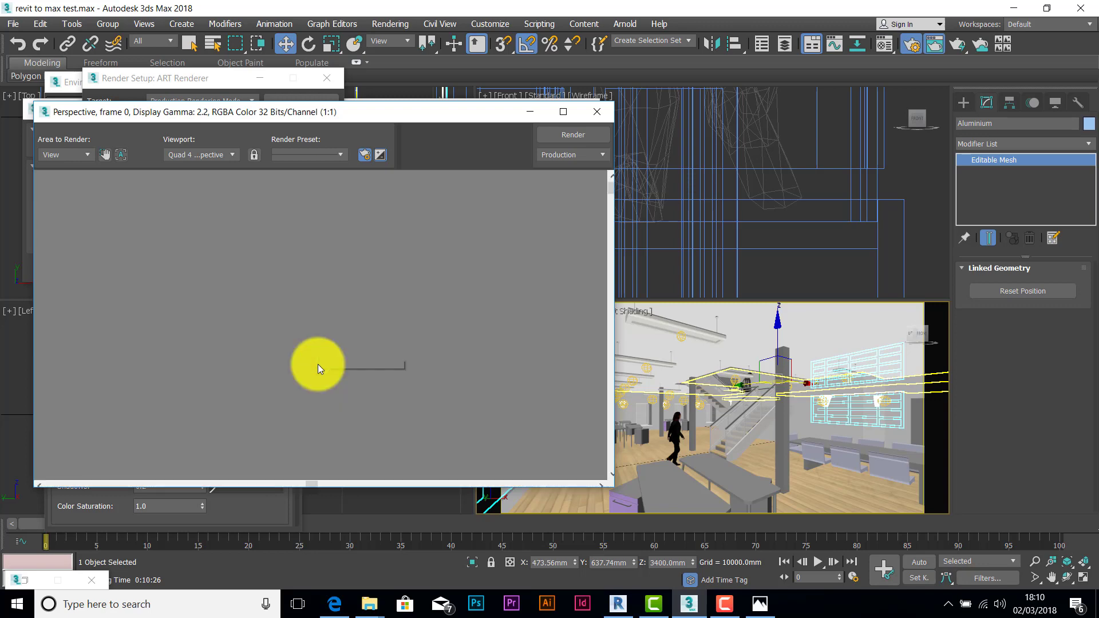
scroll(317, 364, down, 1)
drag(384, 111, 410, 81)
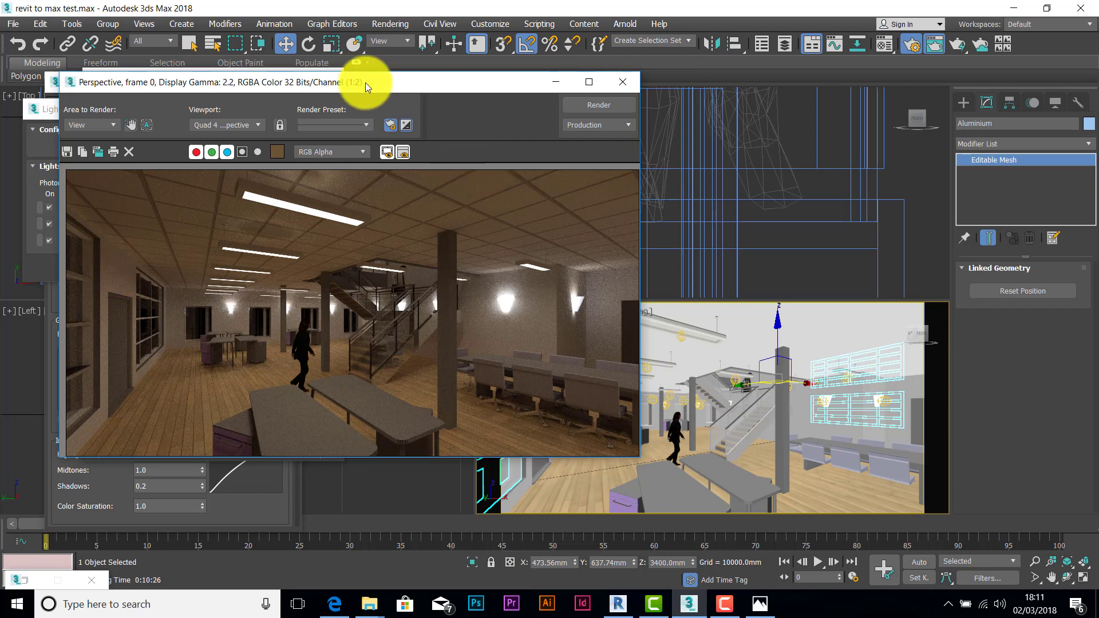
drag(407, 83, 446, 91)
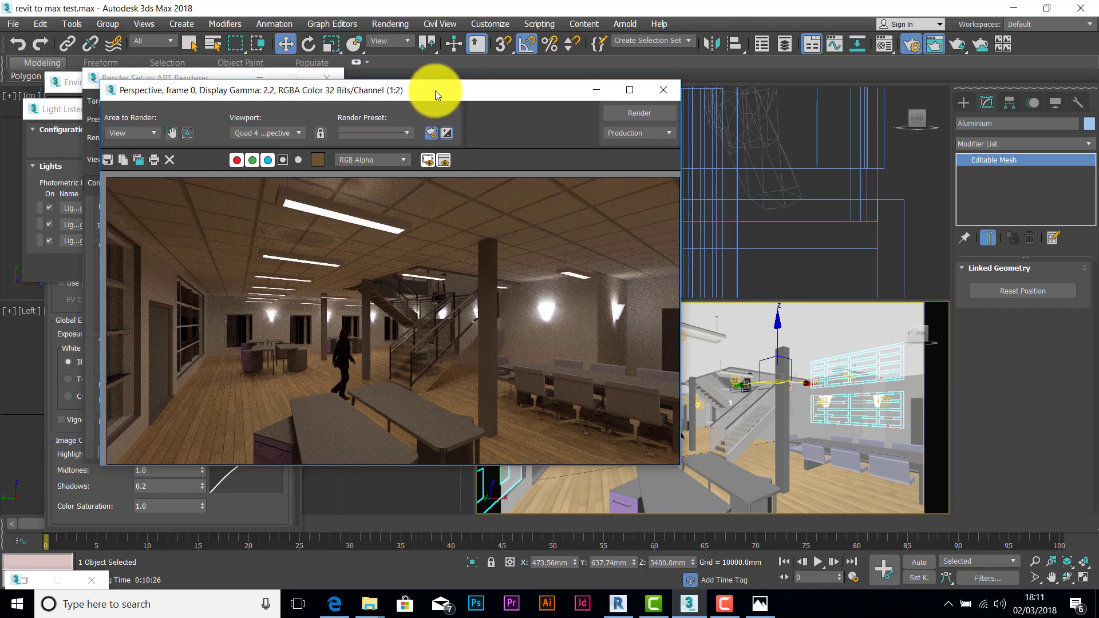